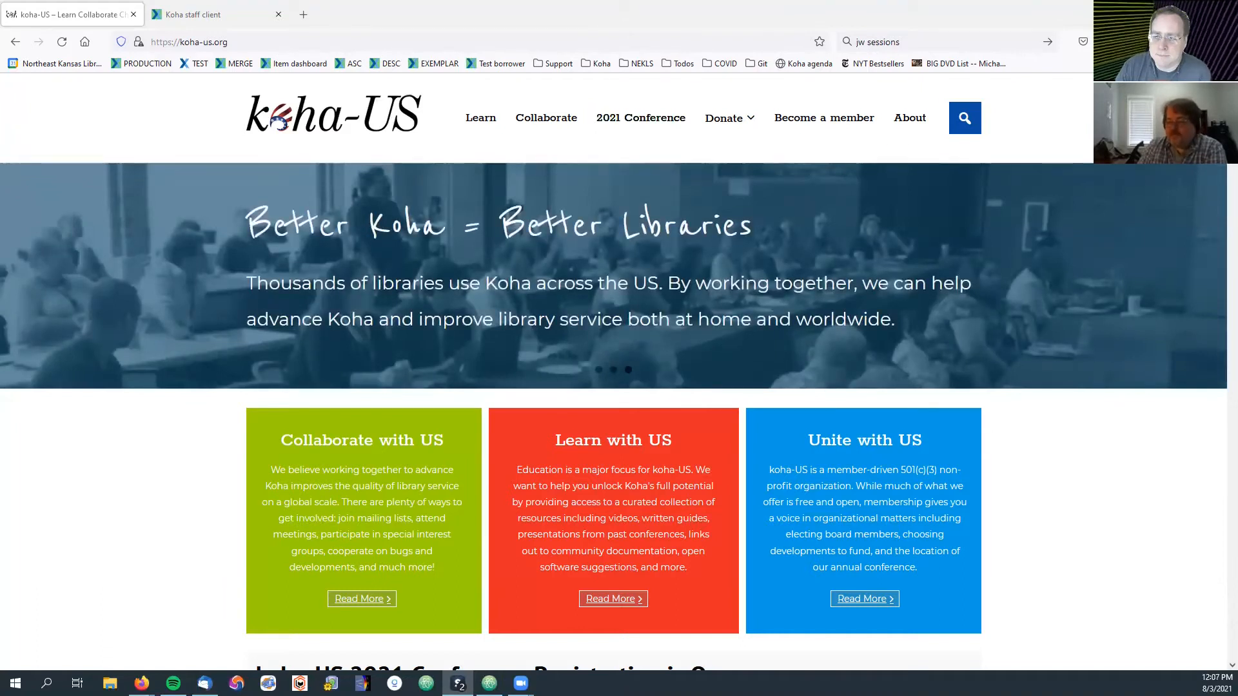
# Step: Open the Learn page of the koha-US site and expand the koha-US Original Training Videos section
pyautogui.hotkey('alt', 'Tab')
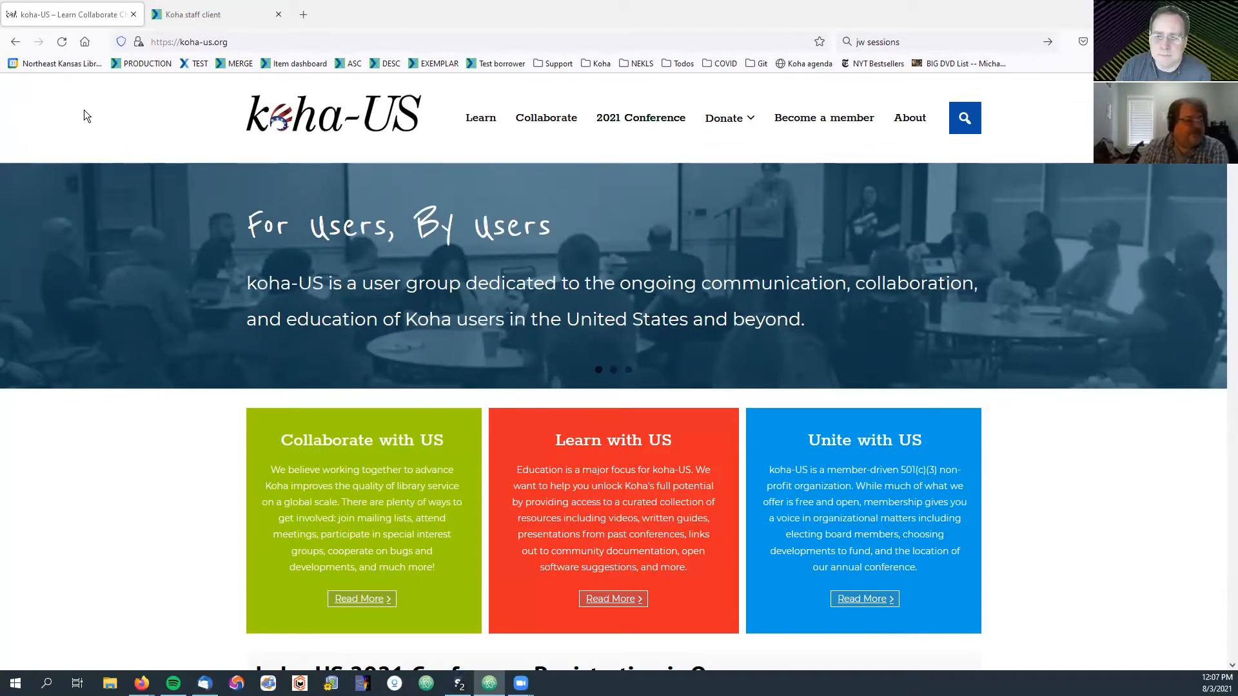
pyautogui.click(233, 43)
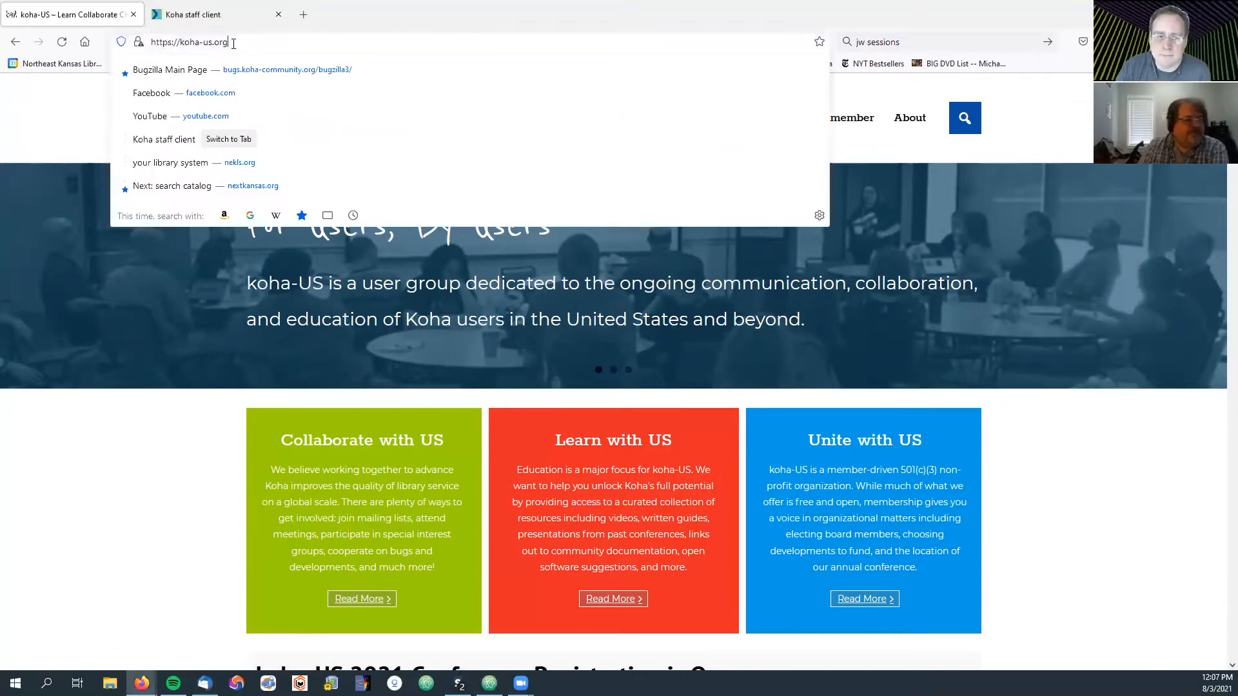
pyautogui.click(77, 256)
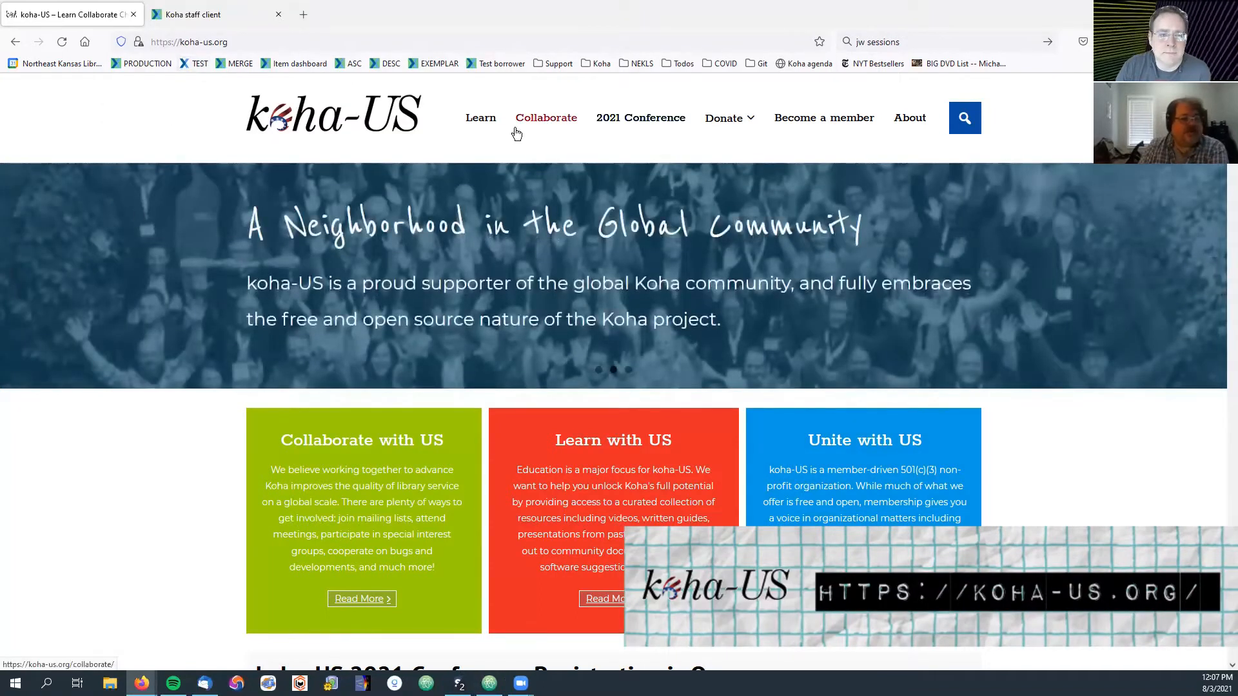
pyautogui.click(488, 124)
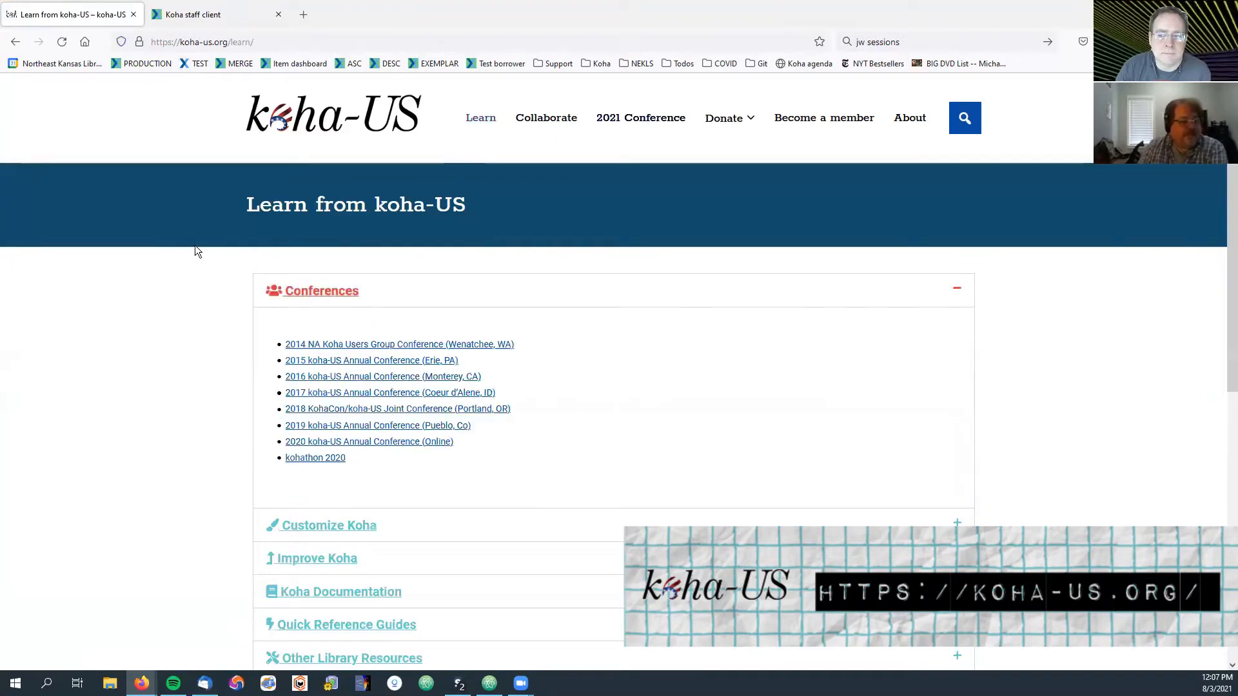
pyautogui.scroll(-8, 198, 239)
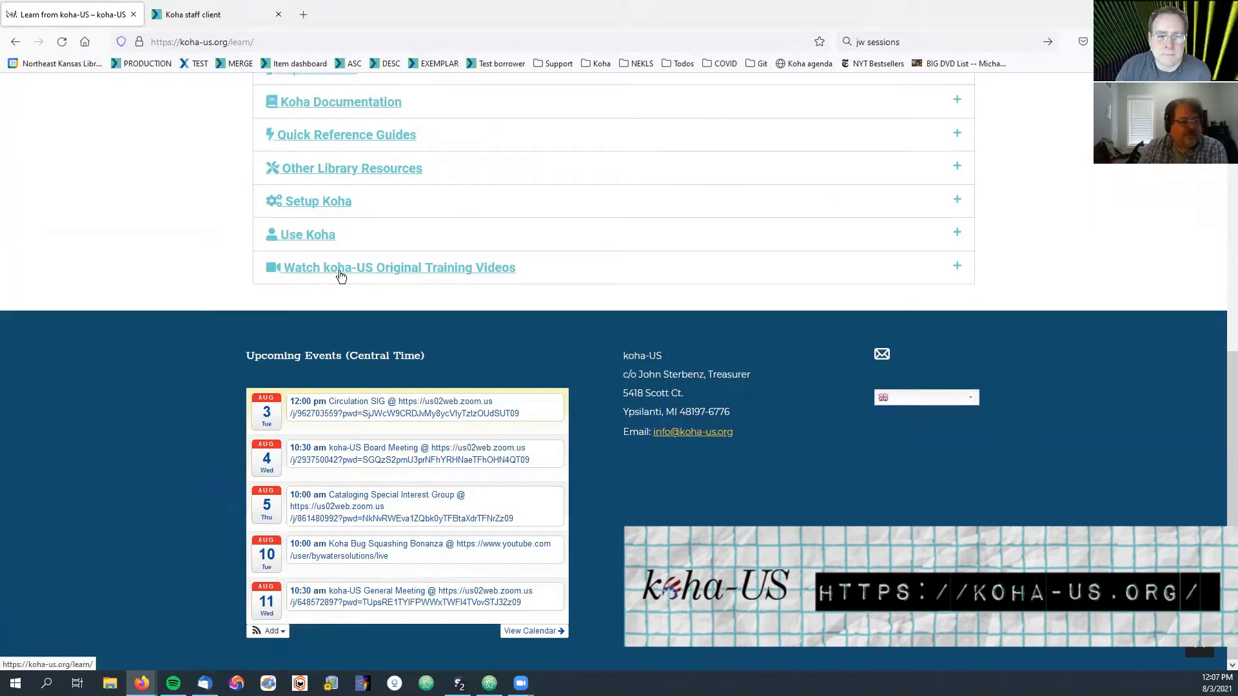
pyautogui.click(443, 279)
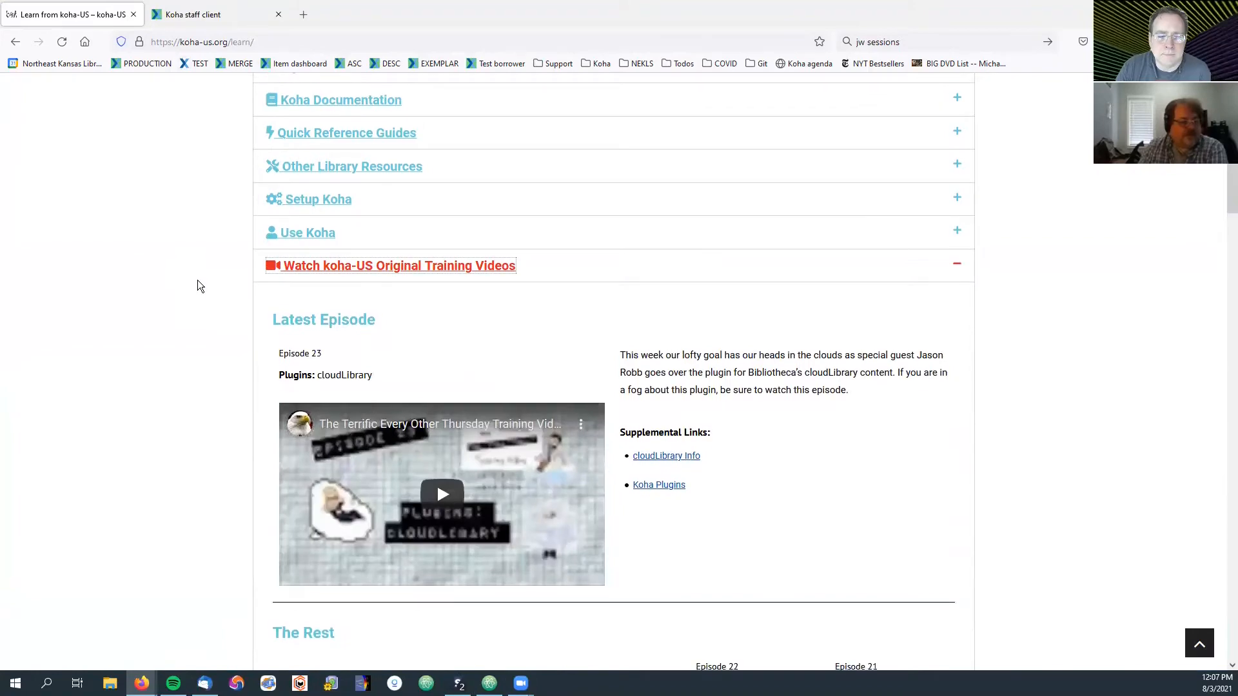
# Step: Look through the published training video episodes and their supplemental links, from the latest back to Episode 1
pyautogui.scroll(-8, 197, 280)
pyautogui.scroll(-15, 199, 287)
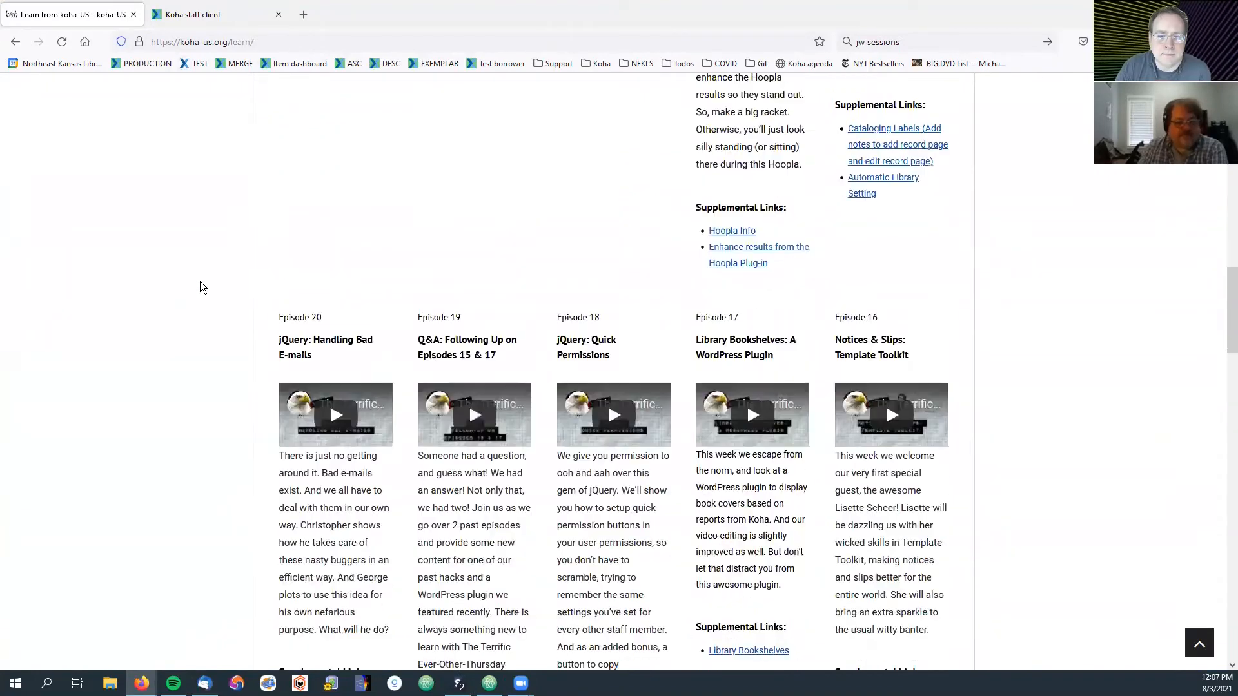
pyautogui.scroll(-5, 816, 161)
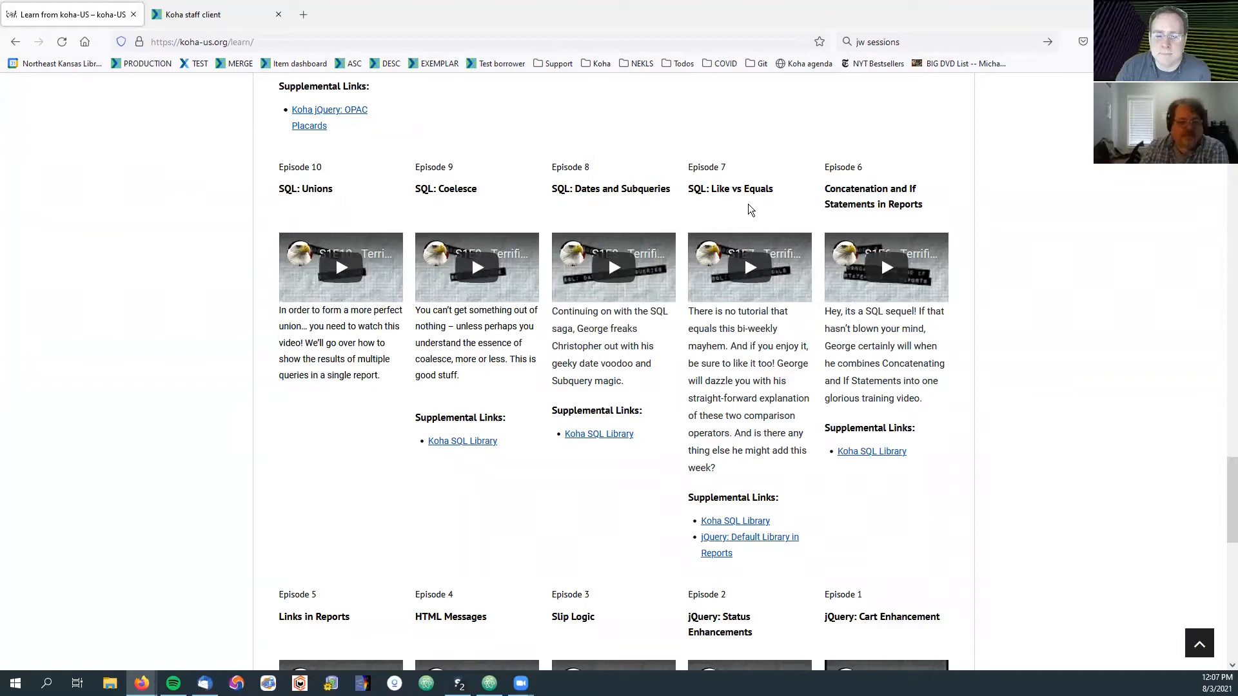
pyautogui.scroll(-3, 749, 213)
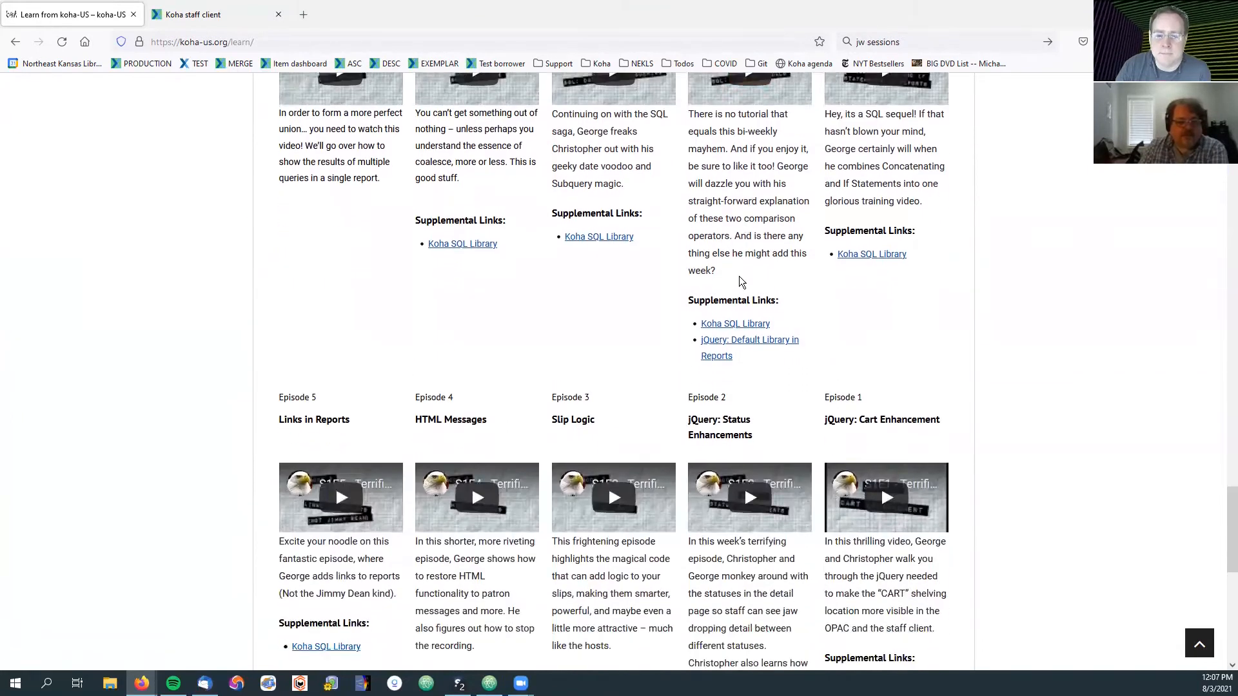
pyautogui.scroll(7, 742, 306)
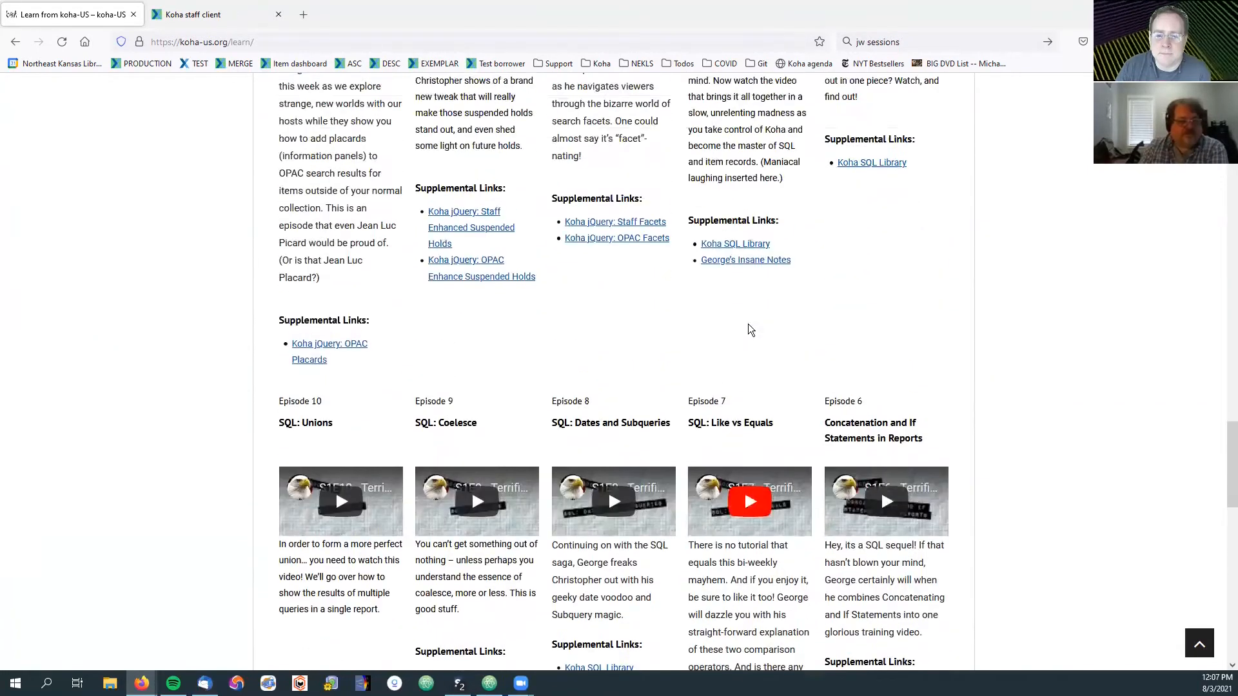
pyautogui.scroll(-7, 749, 361)
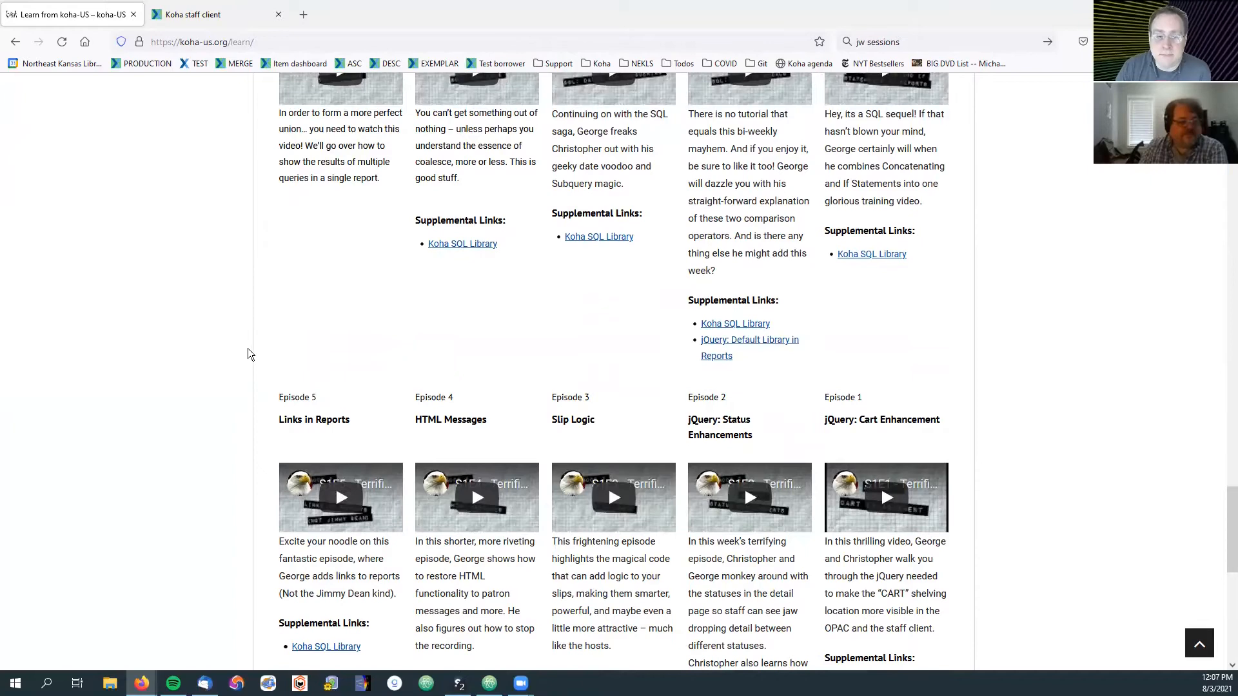
pyautogui.scroll(20, 250, 354)
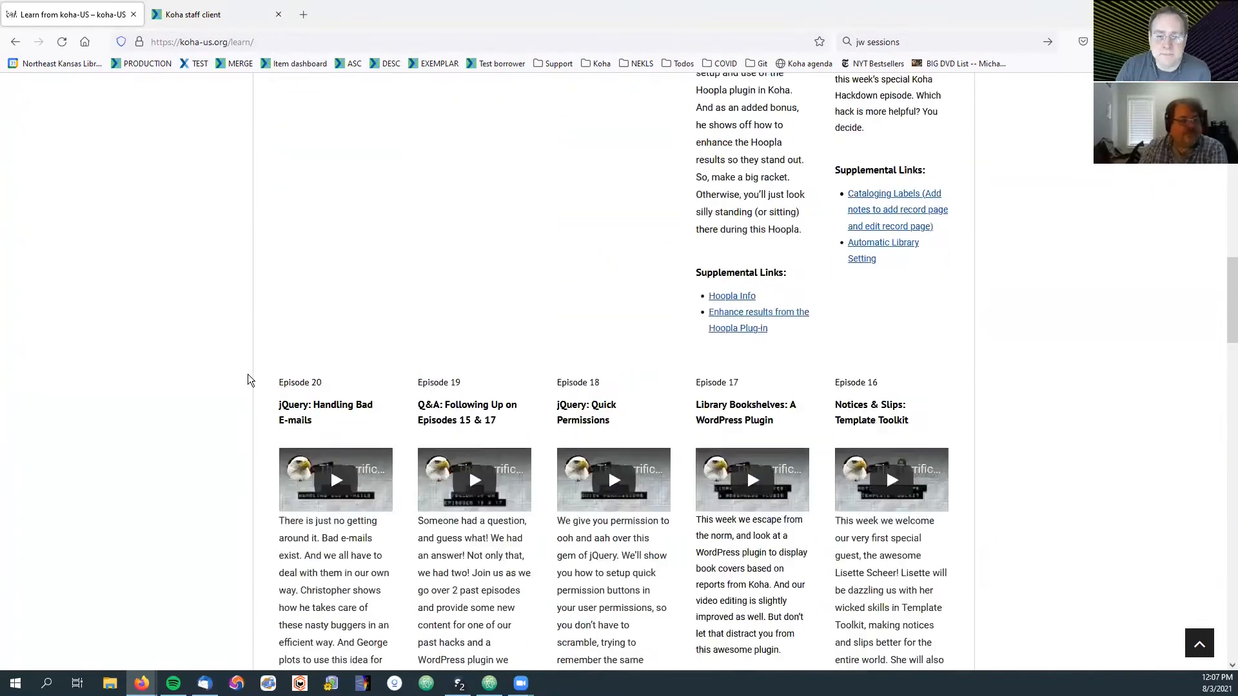
pyautogui.scroll(5, 248, 374)
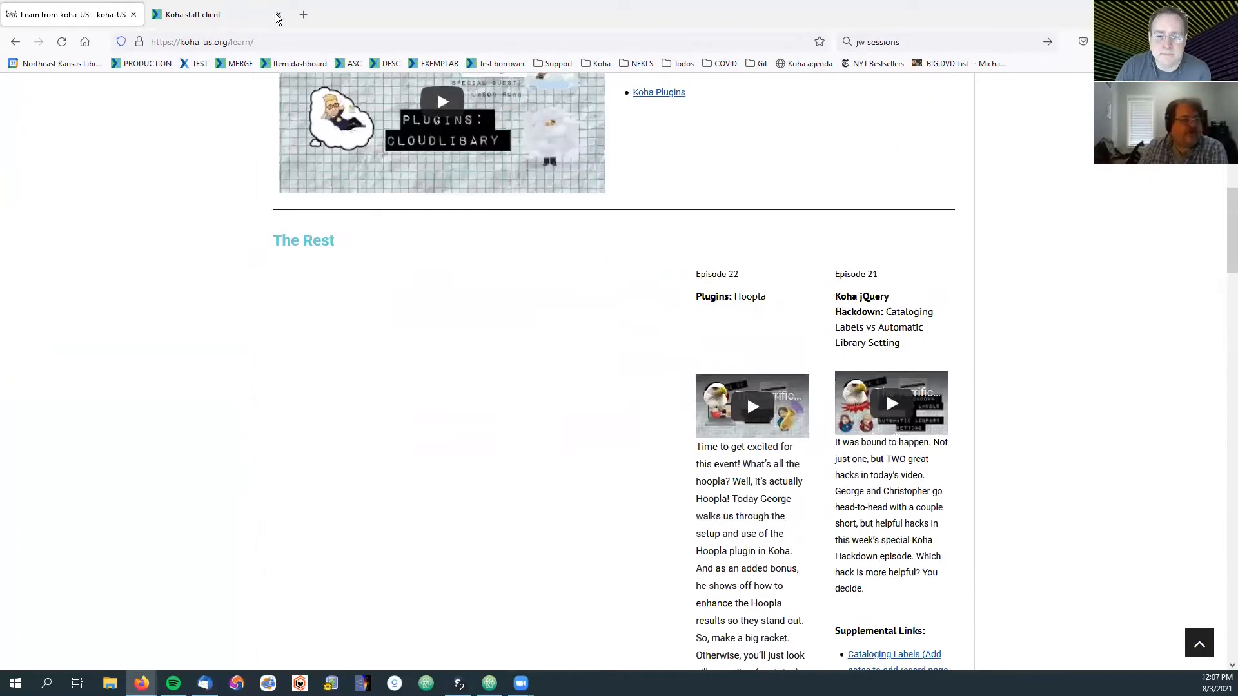
# Step: Switch to the Koha staff client and open the list of saved reports
pyautogui.click(225, 15)
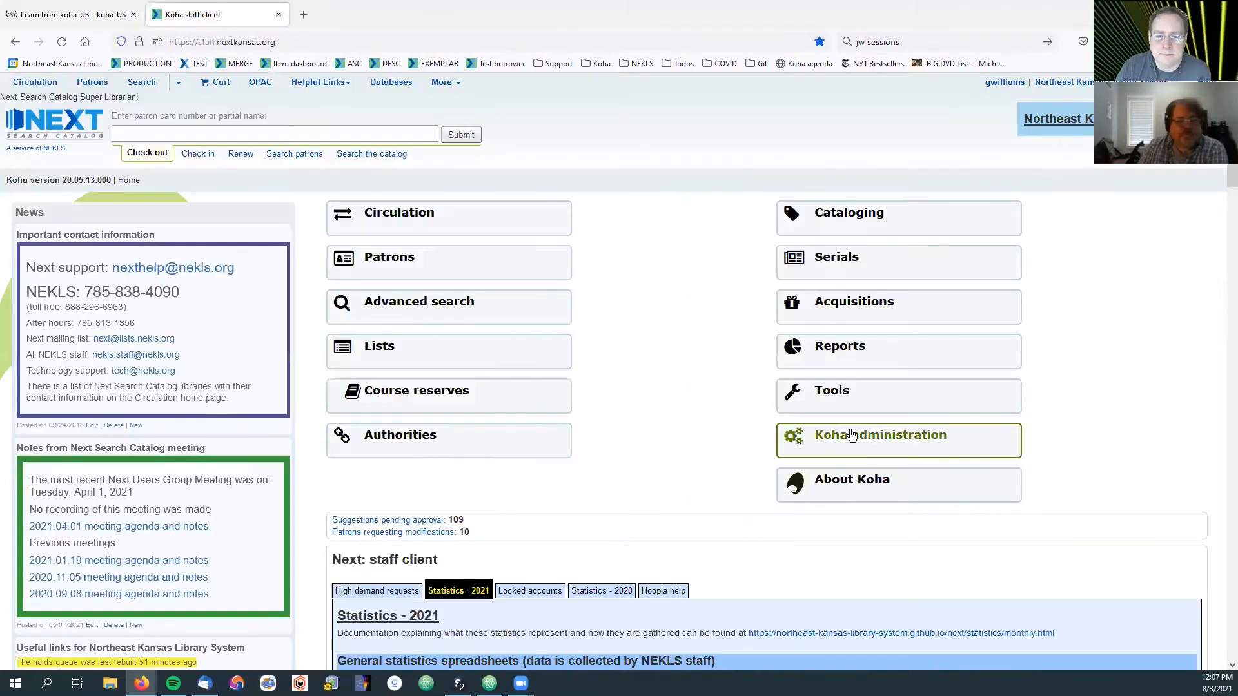
pyautogui.click(842, 358)
pyautogui.click(258, 275)
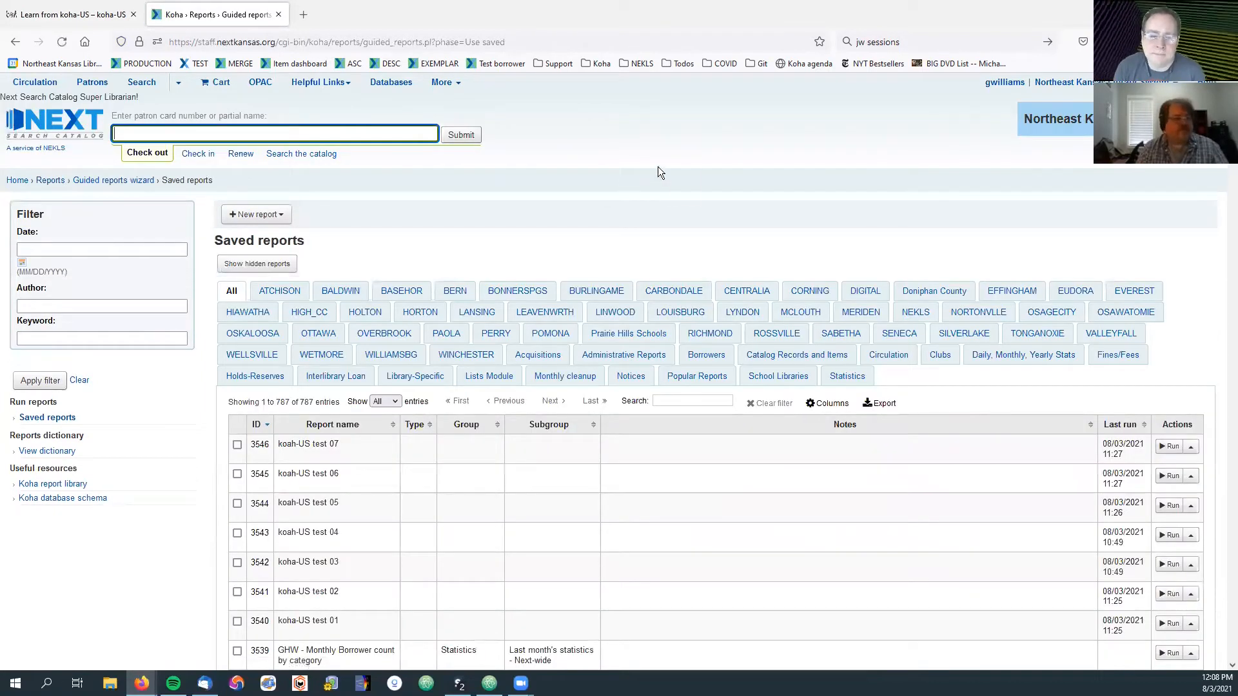
# Step: Search the web for "koha sql wiki" in a new tab and open the SQL Reports Library on the Koha Wiki
pyautogui.click(303, 14)
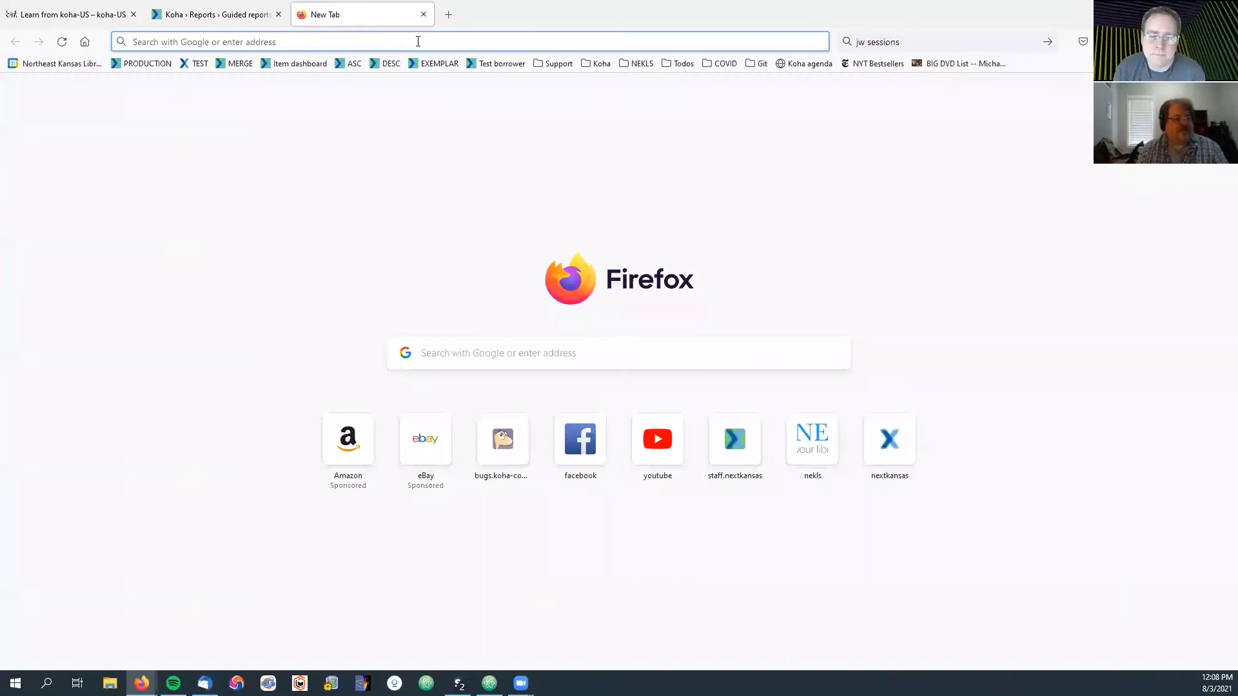
pyautogui.click(418, 41)
pyautogui.write('koha')
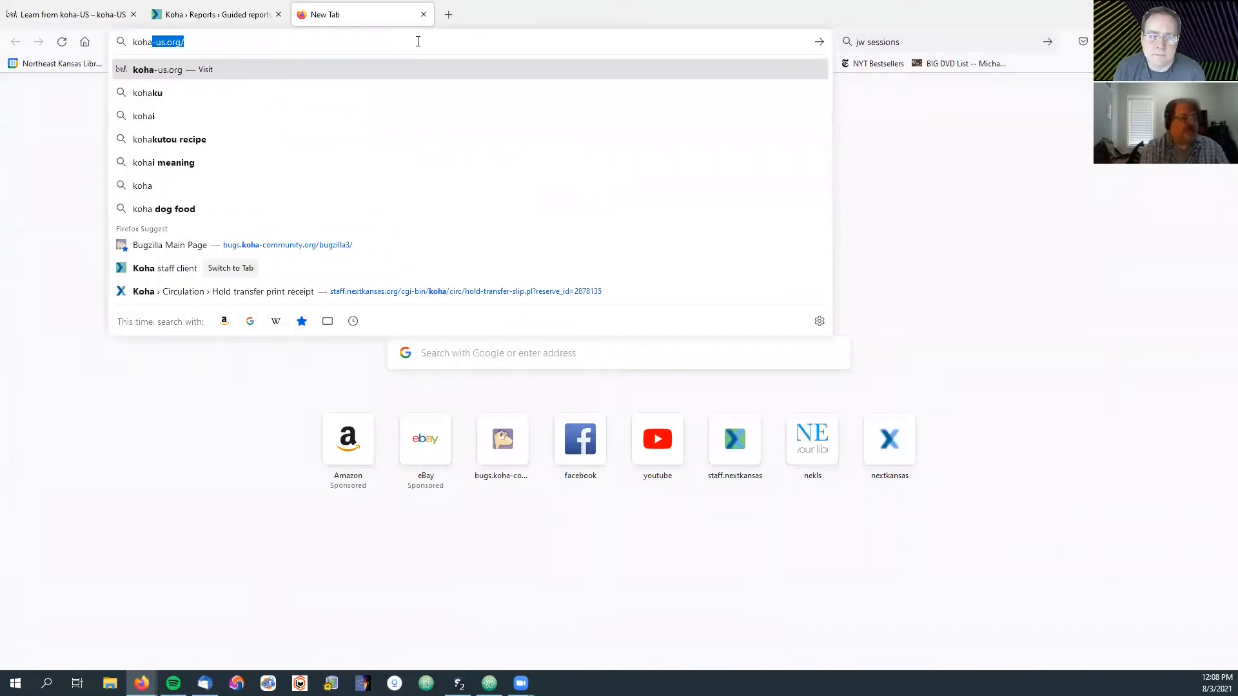
pyautogui.write(' sql wiki')
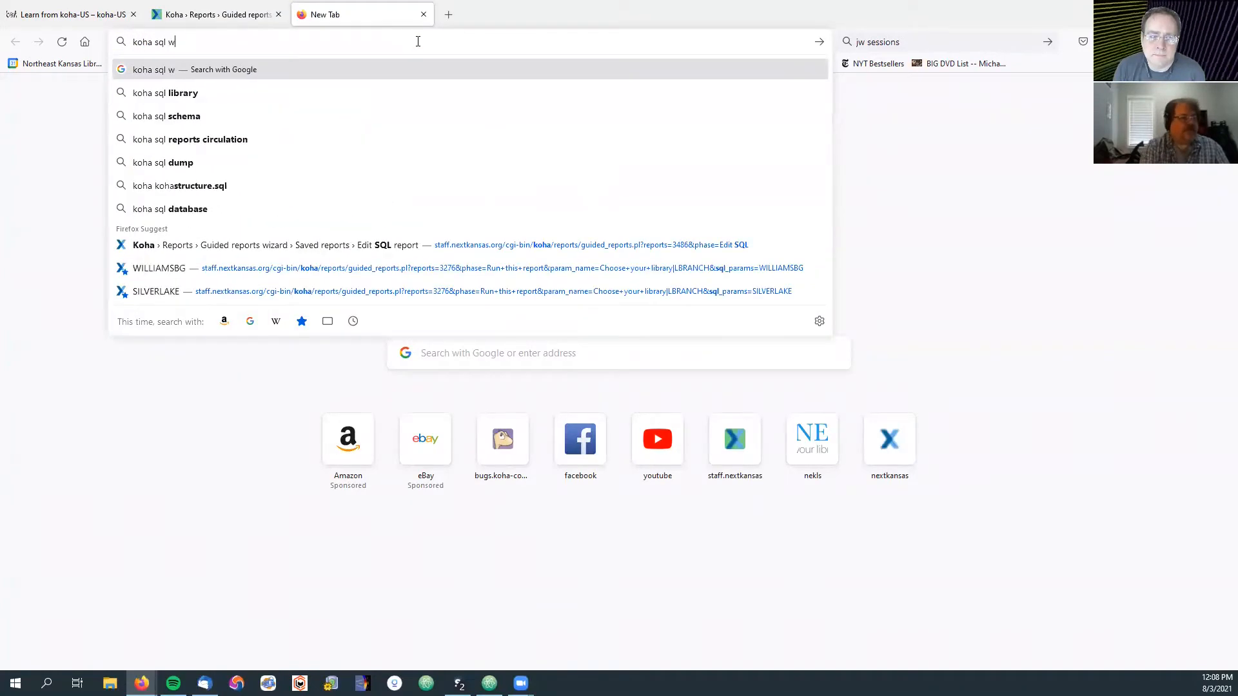
pyautogui.press('Return')
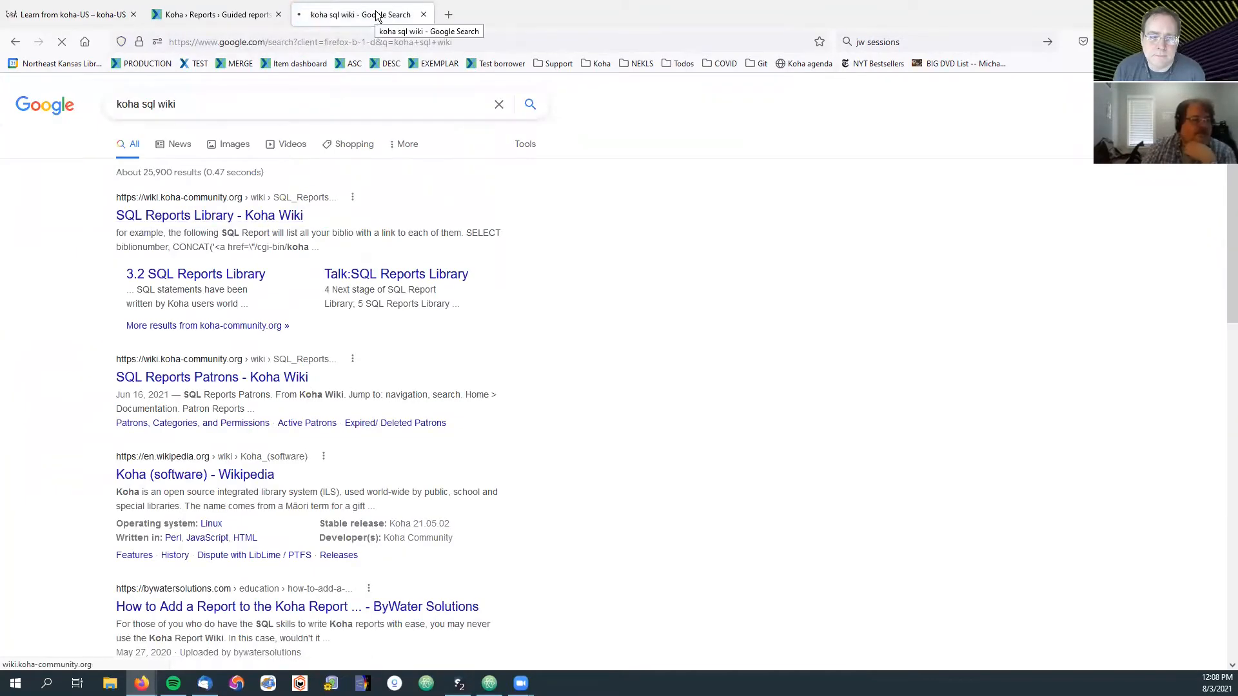
# Step: Place the SQL Reports Library tab before the Koha reports tab and go to the page's Runtime Parameters section
pyautogui.moveTo(377, 14); pyautogui.dragTo(231, 14)
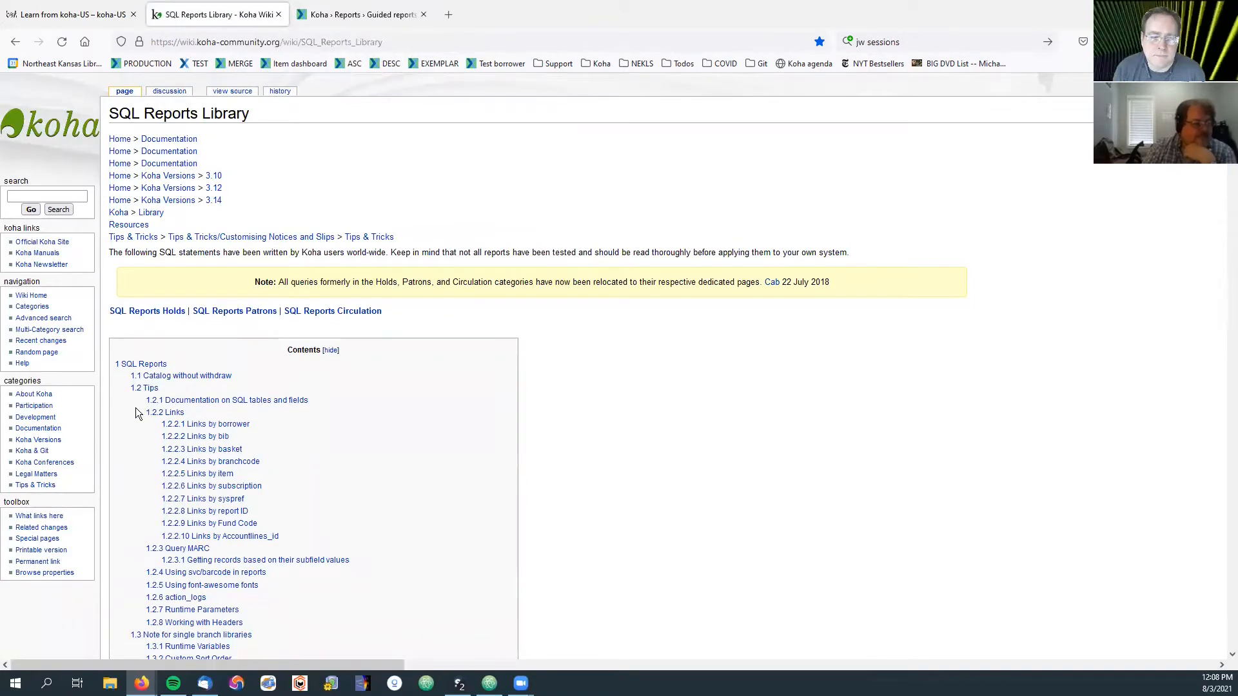
pyautogui.scroll(-2, 136, 408)
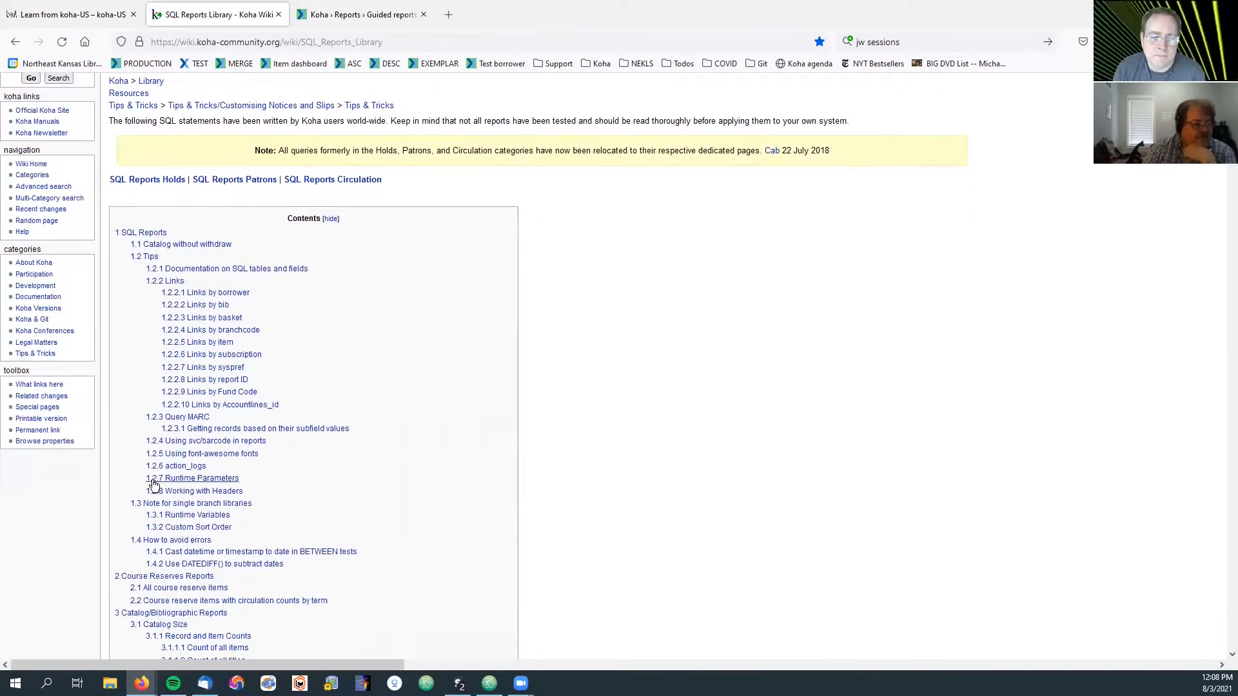
pyautogui.click(168, 480)
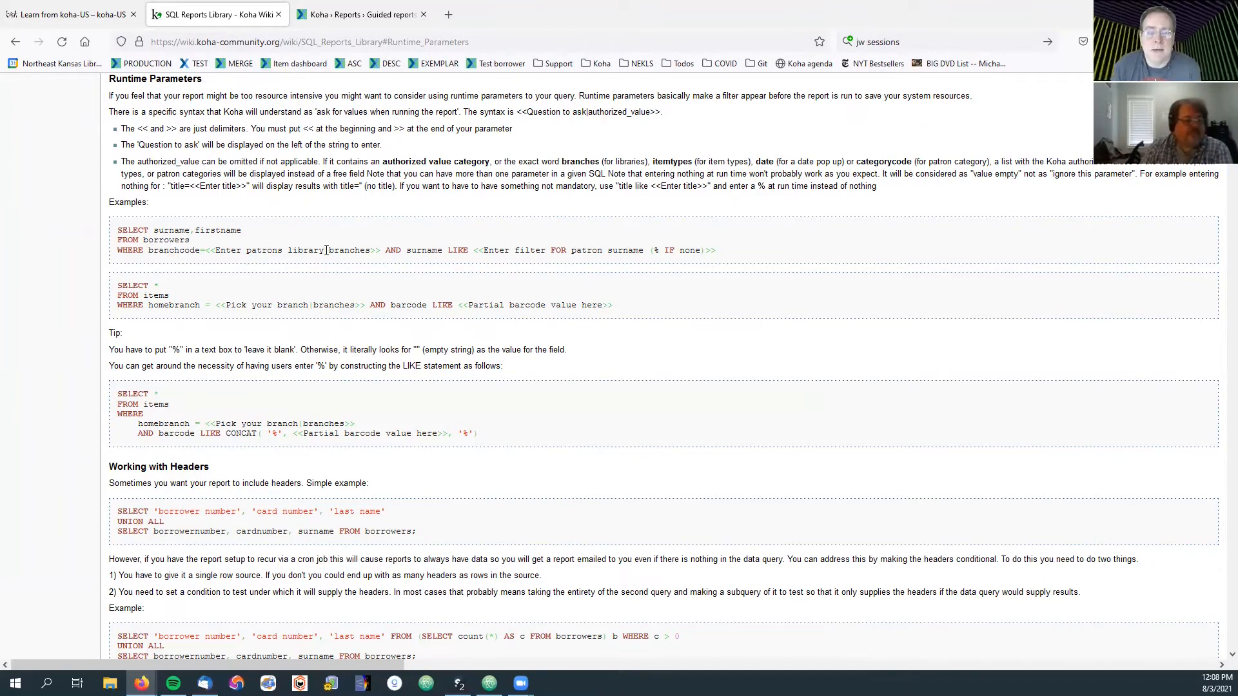
# Step: Return to the saved reports in the Koha staff client and filter the list by 2731
pyautogui.click(388, 21)
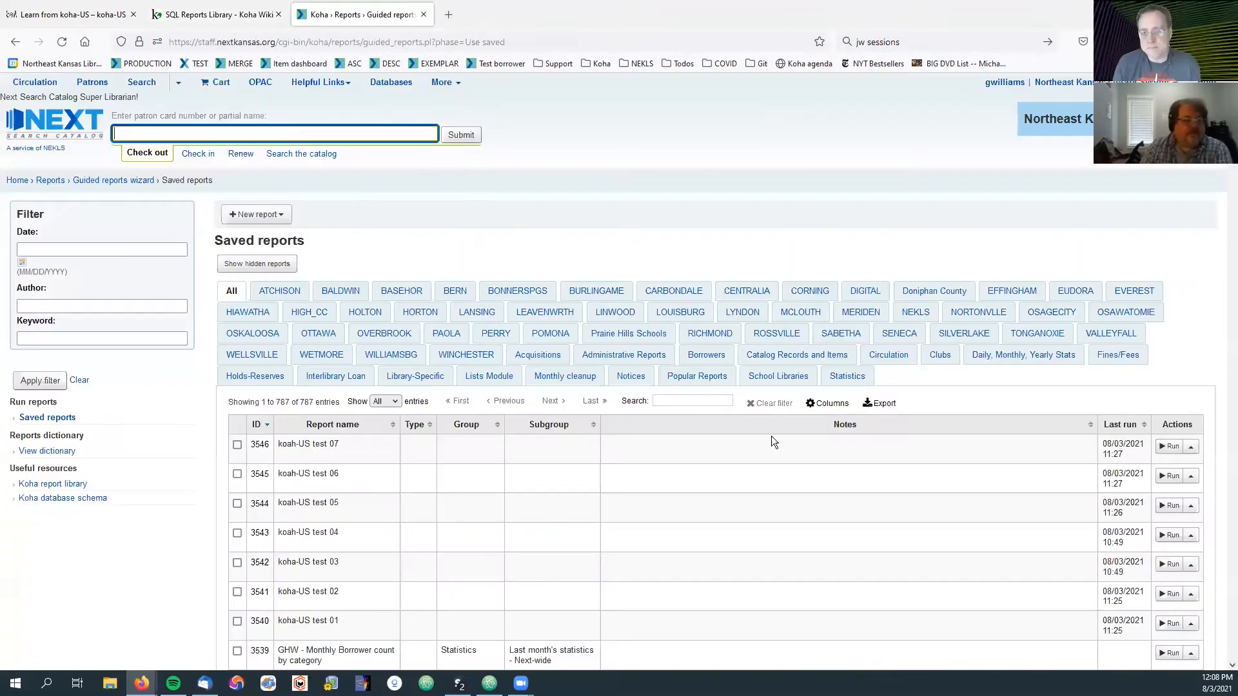
pyautogui.click(702, 396)
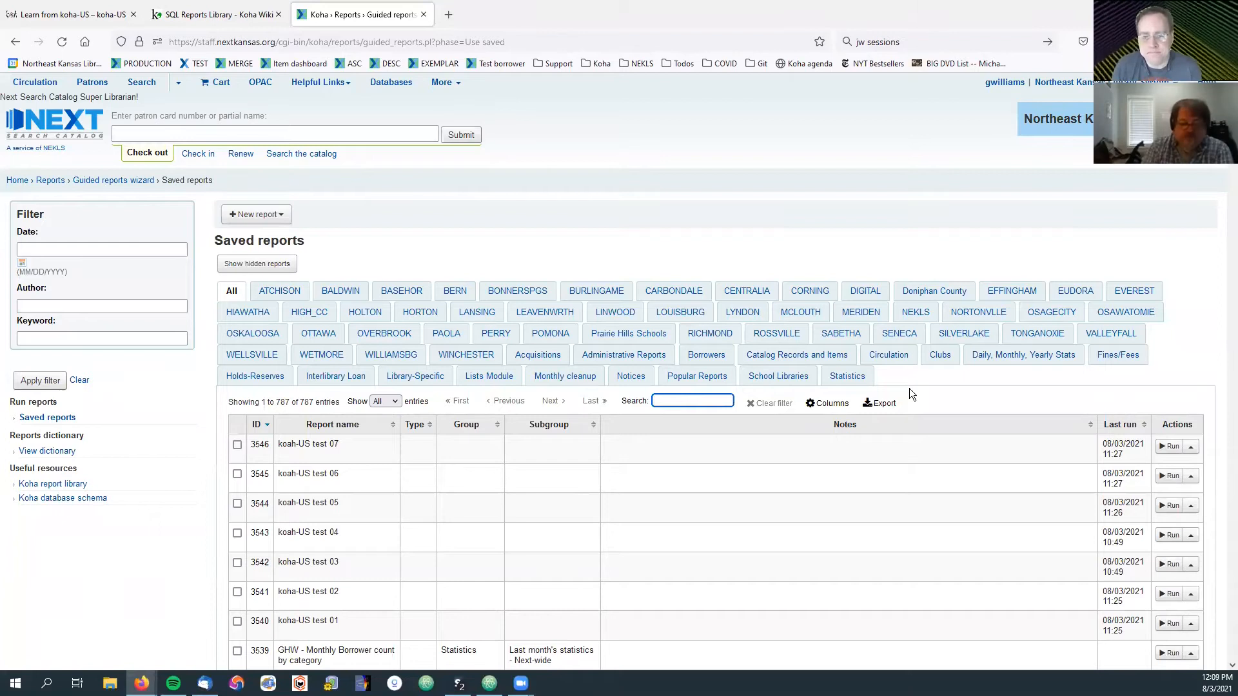
pyautogui.write('23')
pyautogui.press('BackSpace')
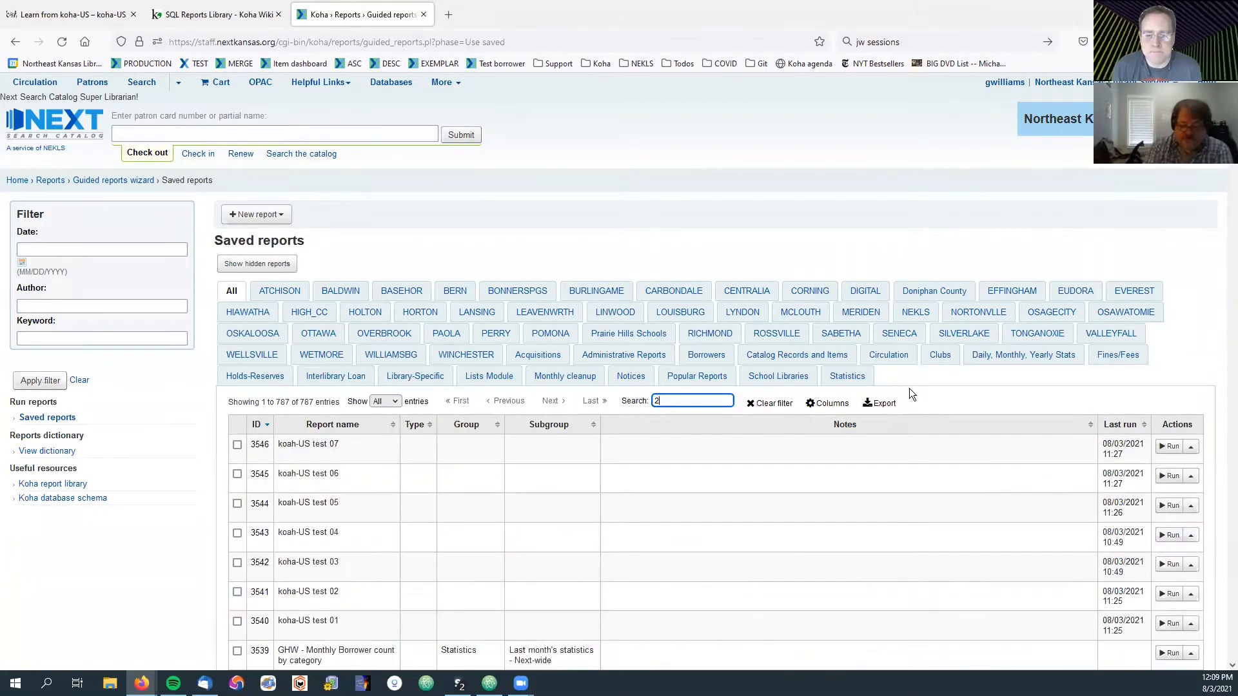
pyautogui.write('731')
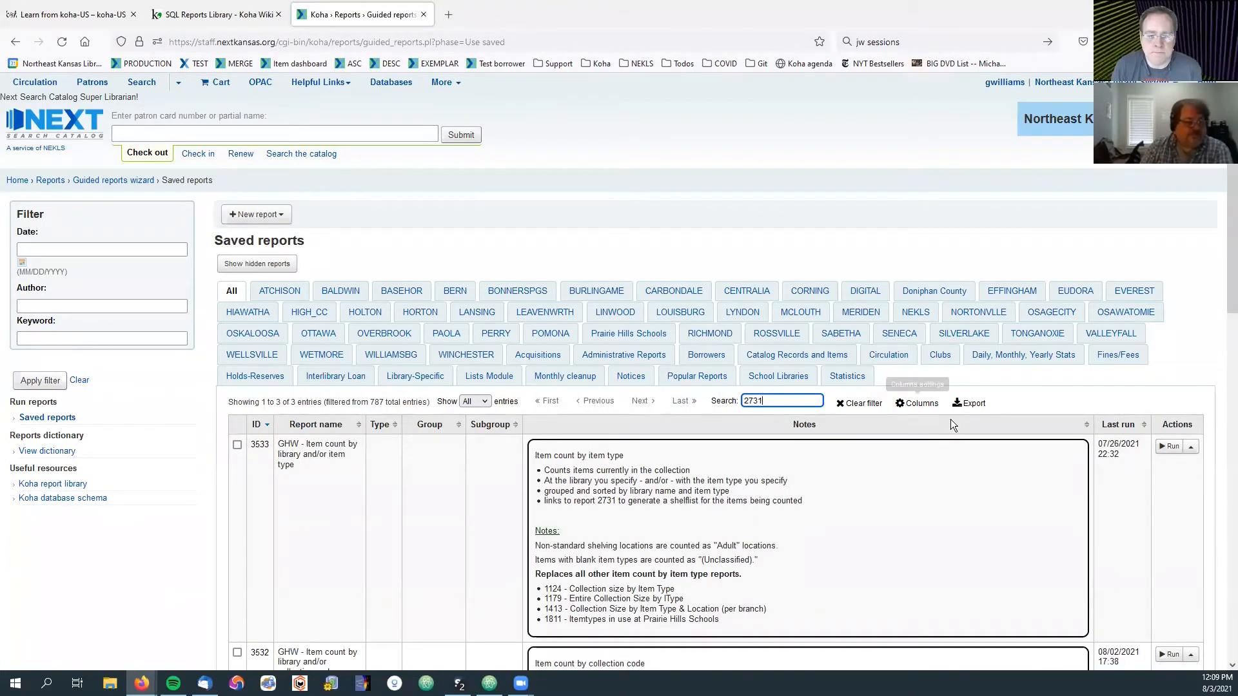
# Step: Run the GHW - Flexible Shelflist Report (2731) in a new tab and examine its runtime parameter fields
pyautogui.scroll(-15, 950, 420)
pyautogui.scroll(2, 1205, 277)
pyautogui.click(1171, 228)
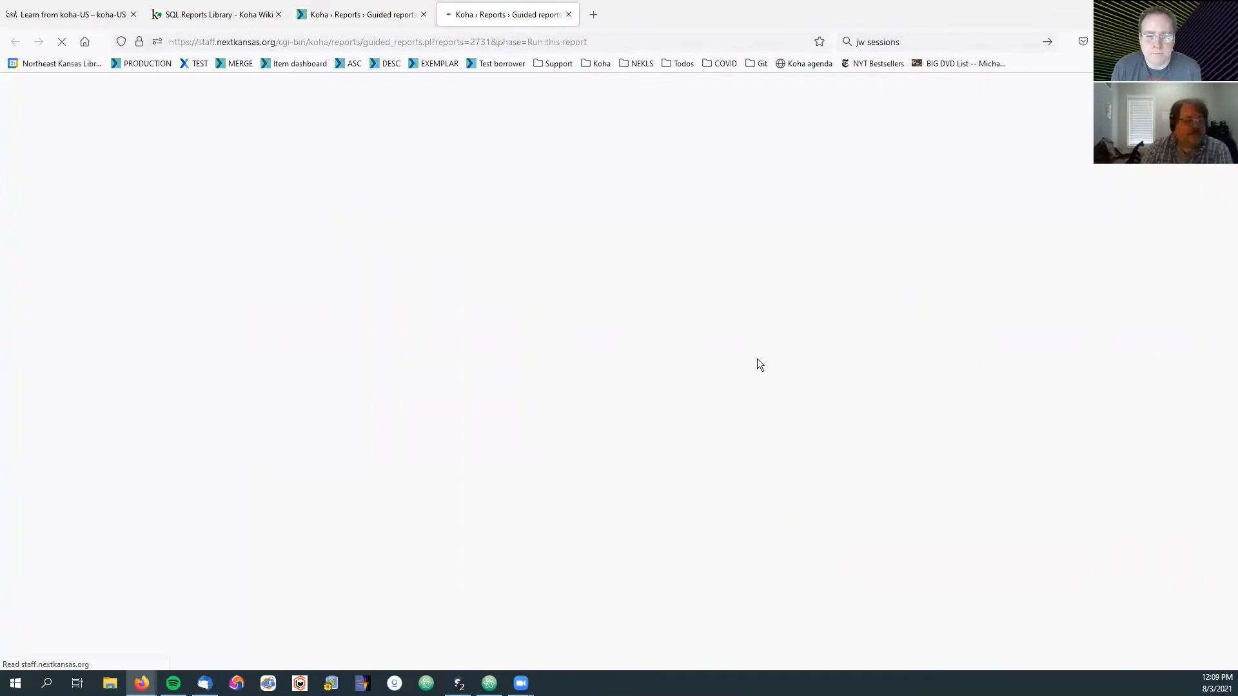
pyautogui.scroll(-3, 733, 354)
pyautogui.scroll(1, 733, 355)
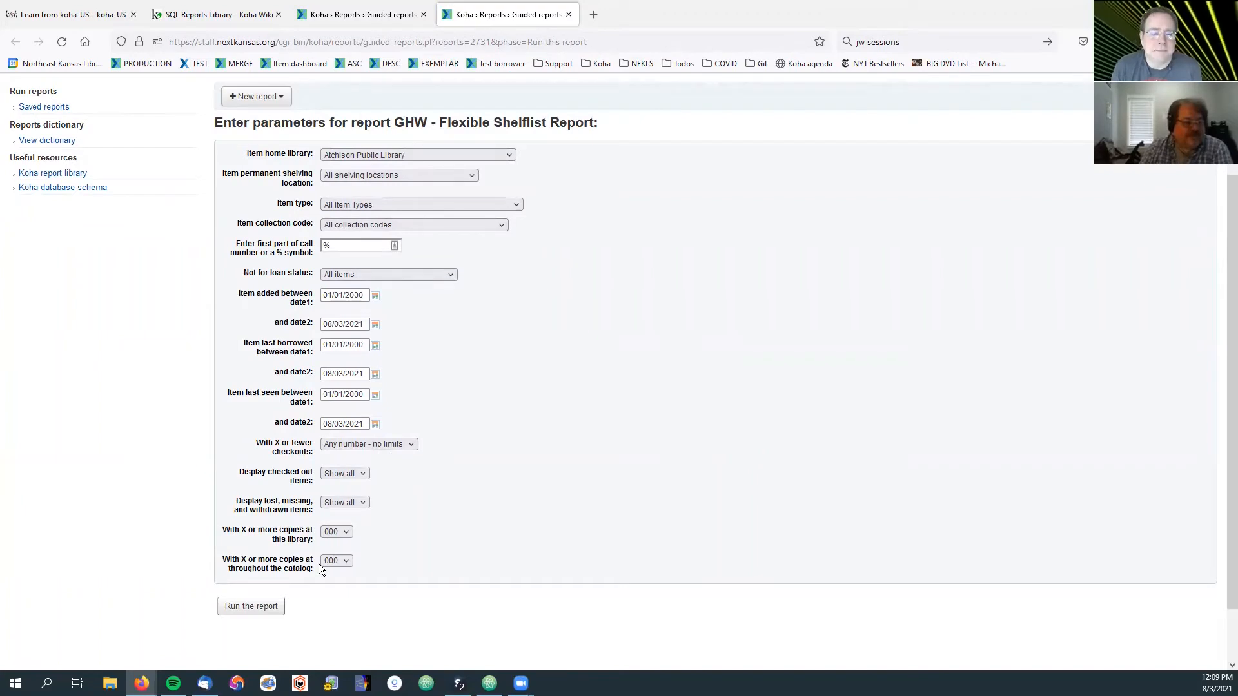
pyautogui.scroll(3, 586, 515)
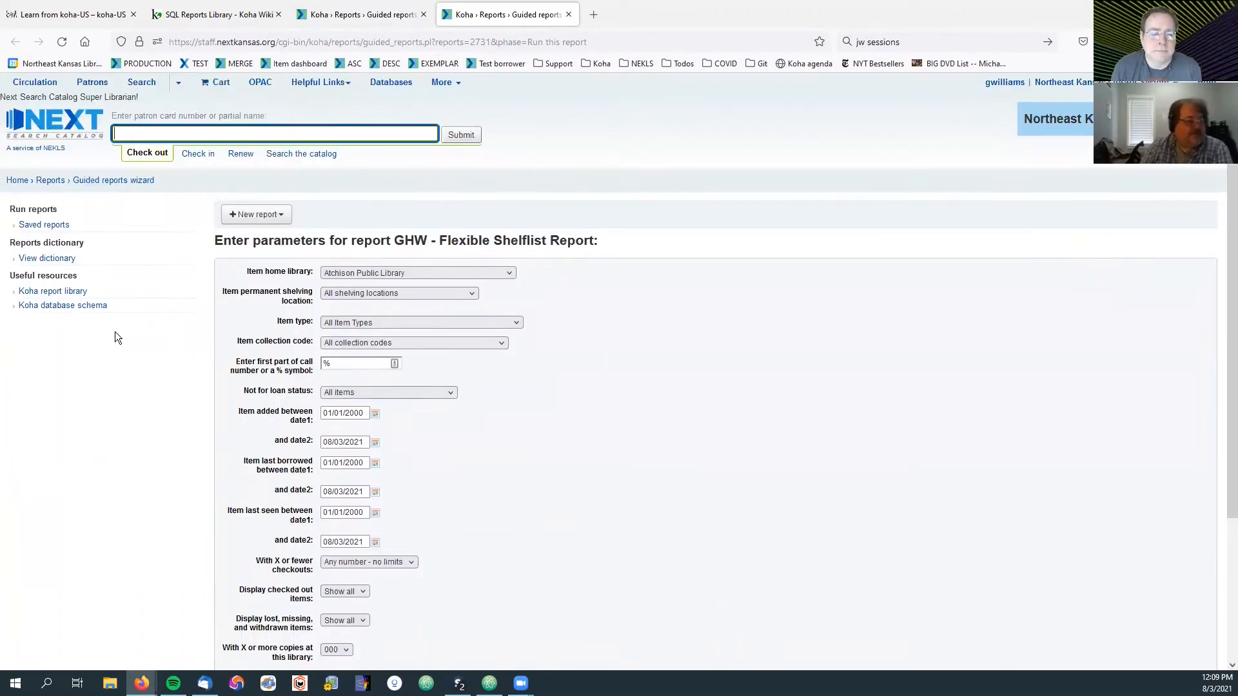
# Step: Go back to the saved reports list and run the koha-US test 01 report in a new tab
pyautogui.click(48, 226)
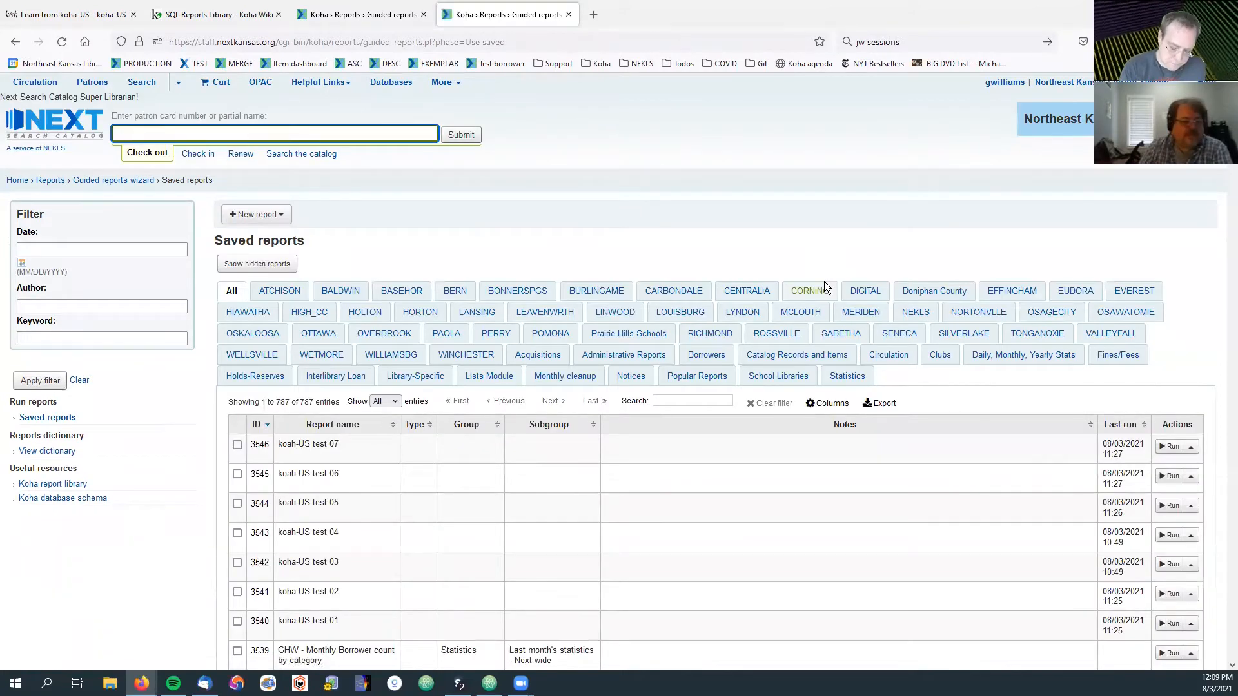
pyautogui.scroll(-4, 928, 234)
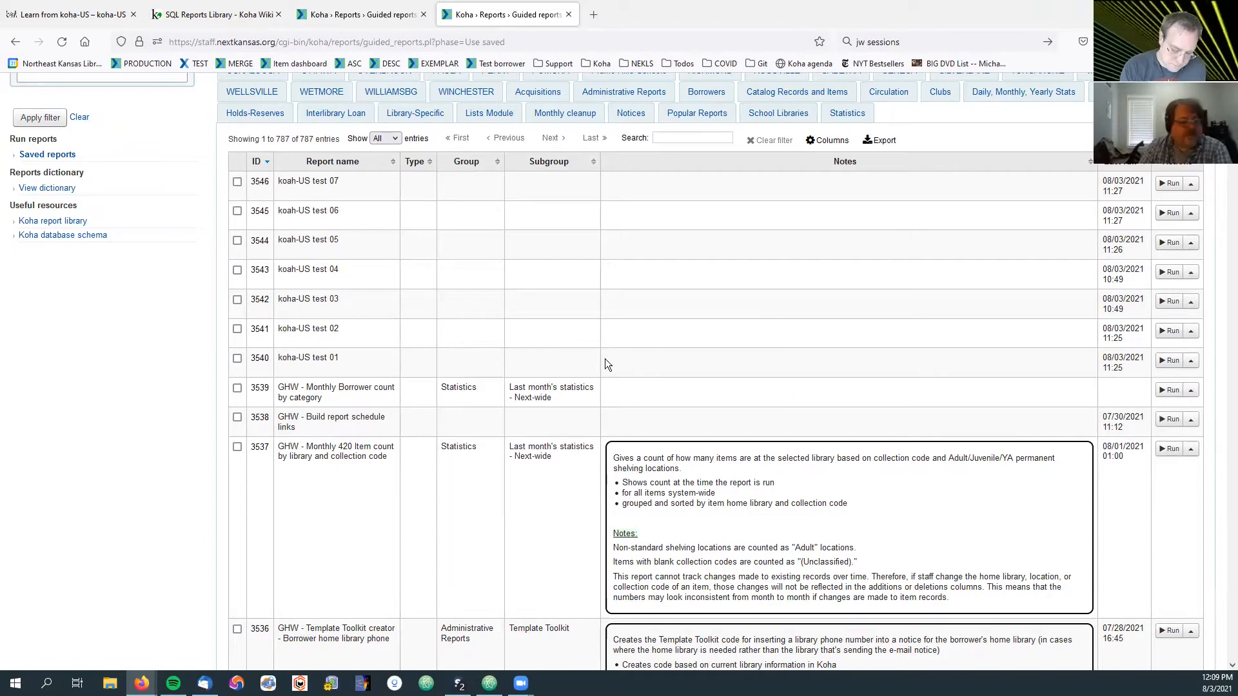
pyautogui.click(1169, 363)
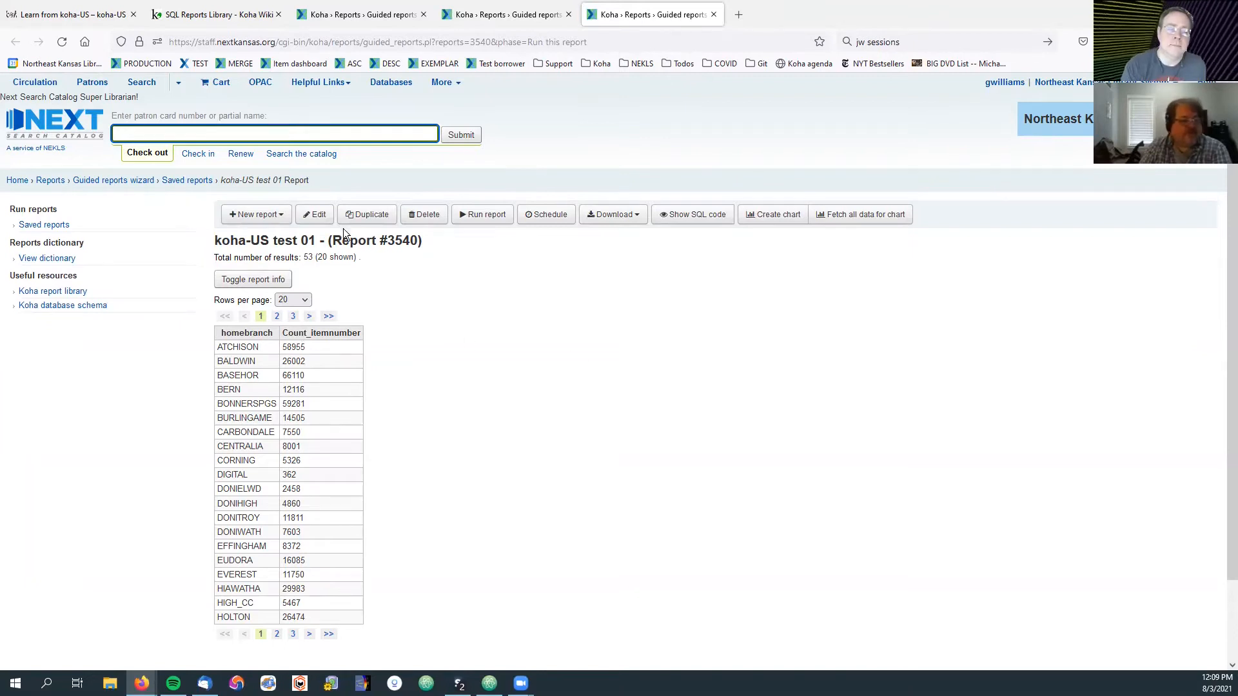
# Step: Open the koha-US test 01 report for editing to examine its SQL, and return to the saved reports list
pyautogui.click(317, 216)
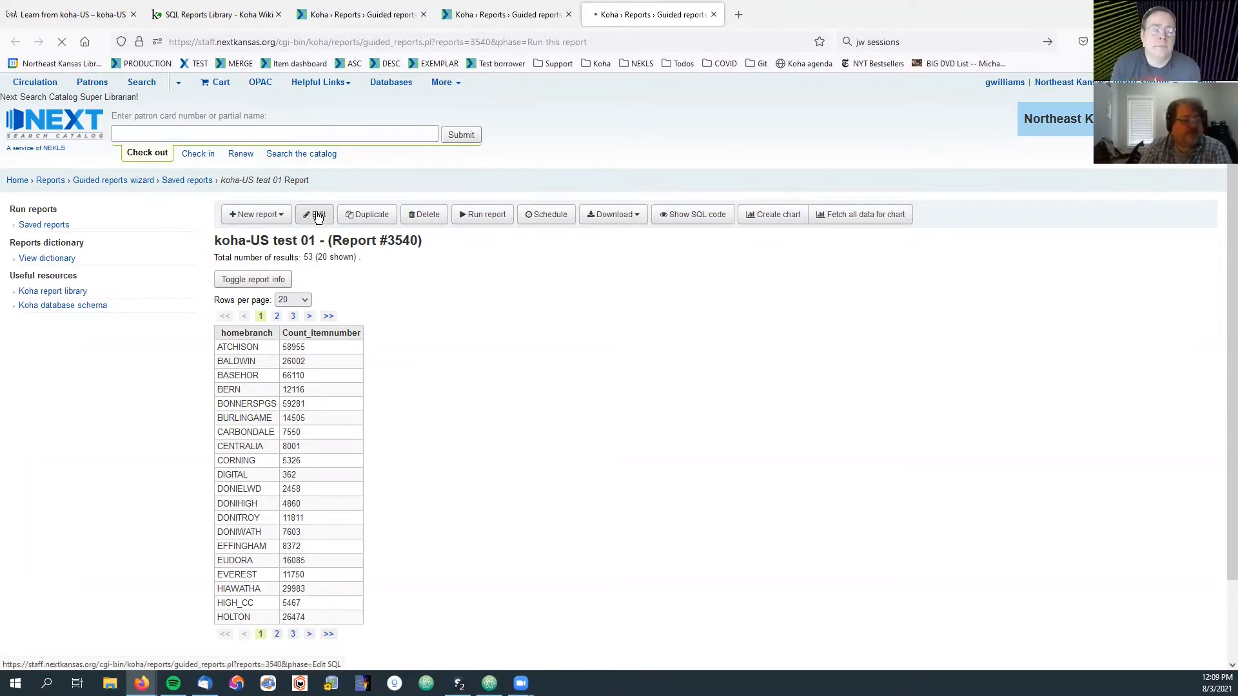
pyautogui.scroll(-2, 506, 368)
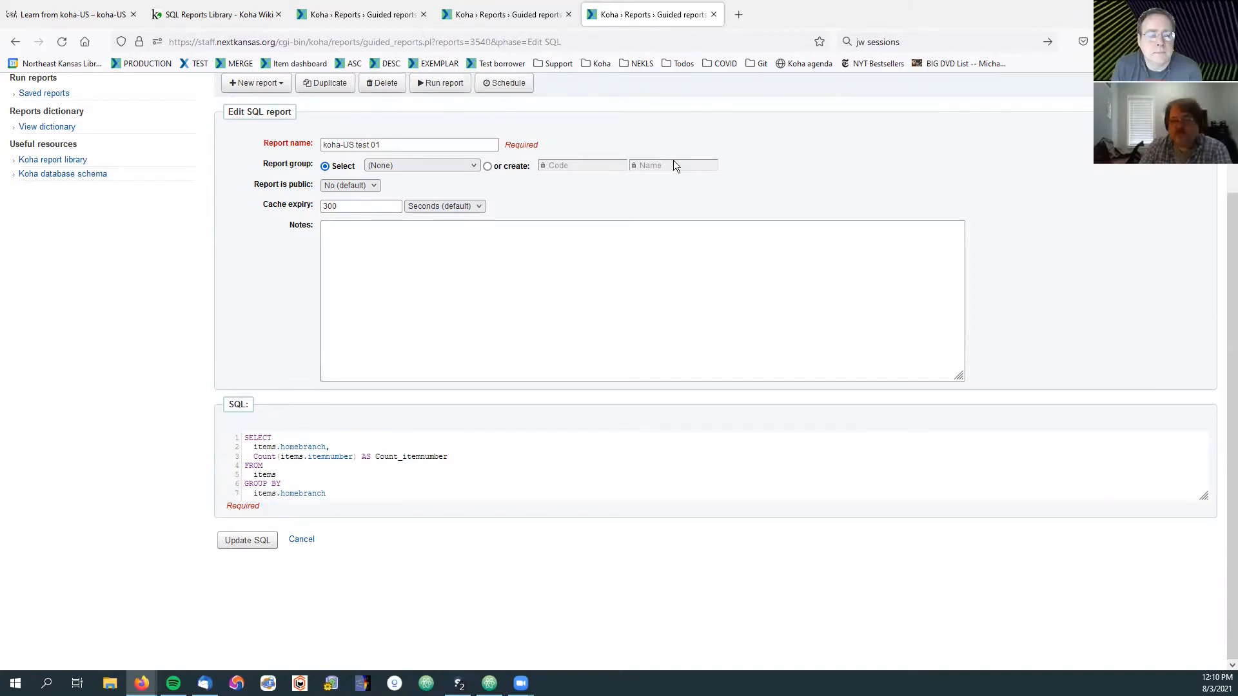
pyautogui.click(503, 15)
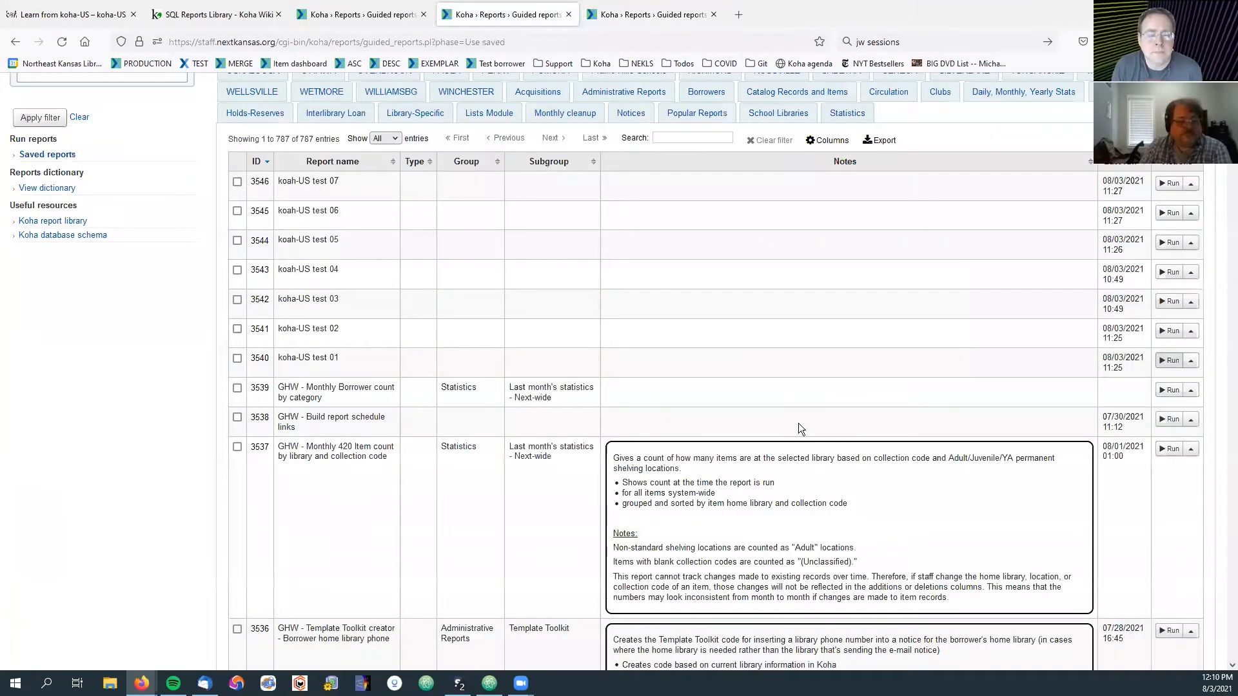
# Step: Run the koha-US test 02 report in a new tab and close the leftover koha-US test 01 report tab
pyautogui.click(1169, 331)
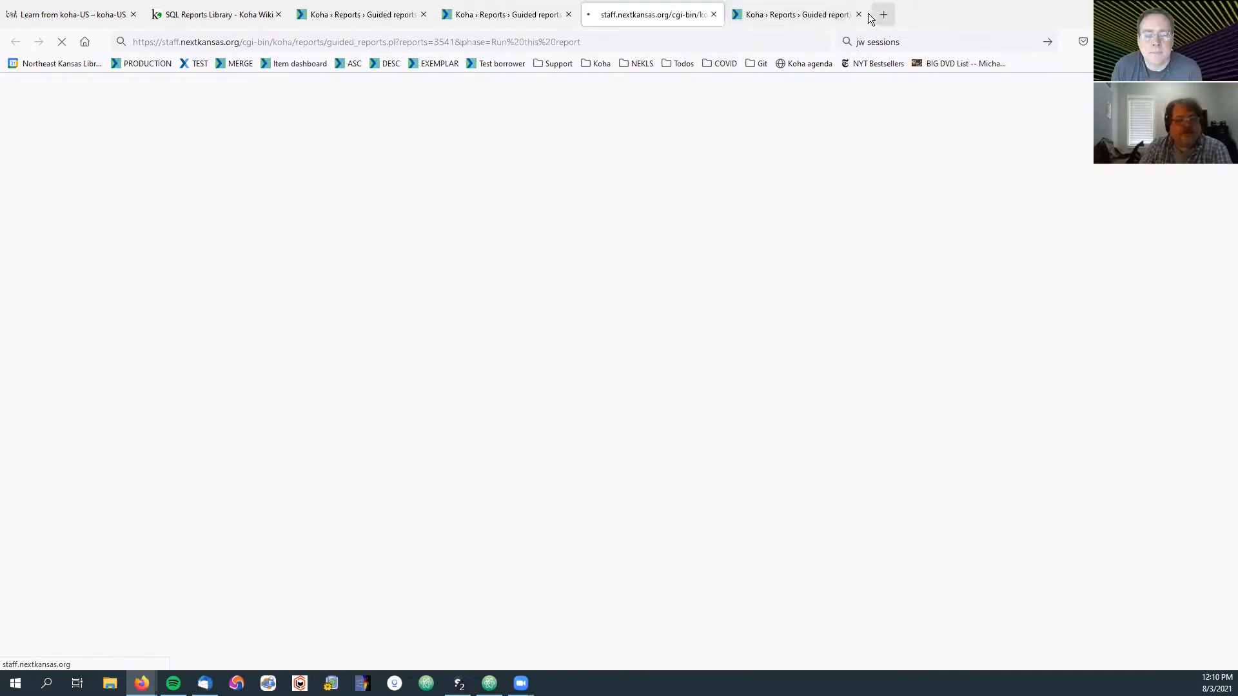
pyautogui.click(857, 14)
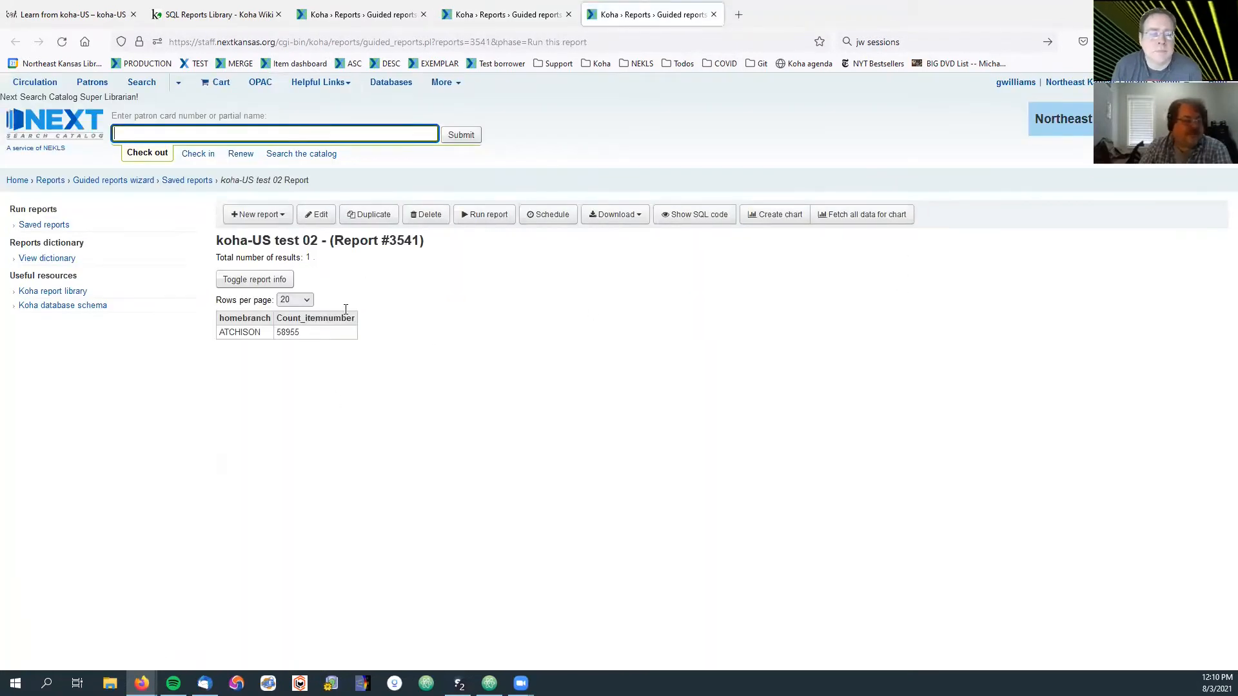
# Step: Open the koha-US test 02 report for editing to examine its items.homebranch condition, and return to the saved reports list
pyautogui.click(311, 218)
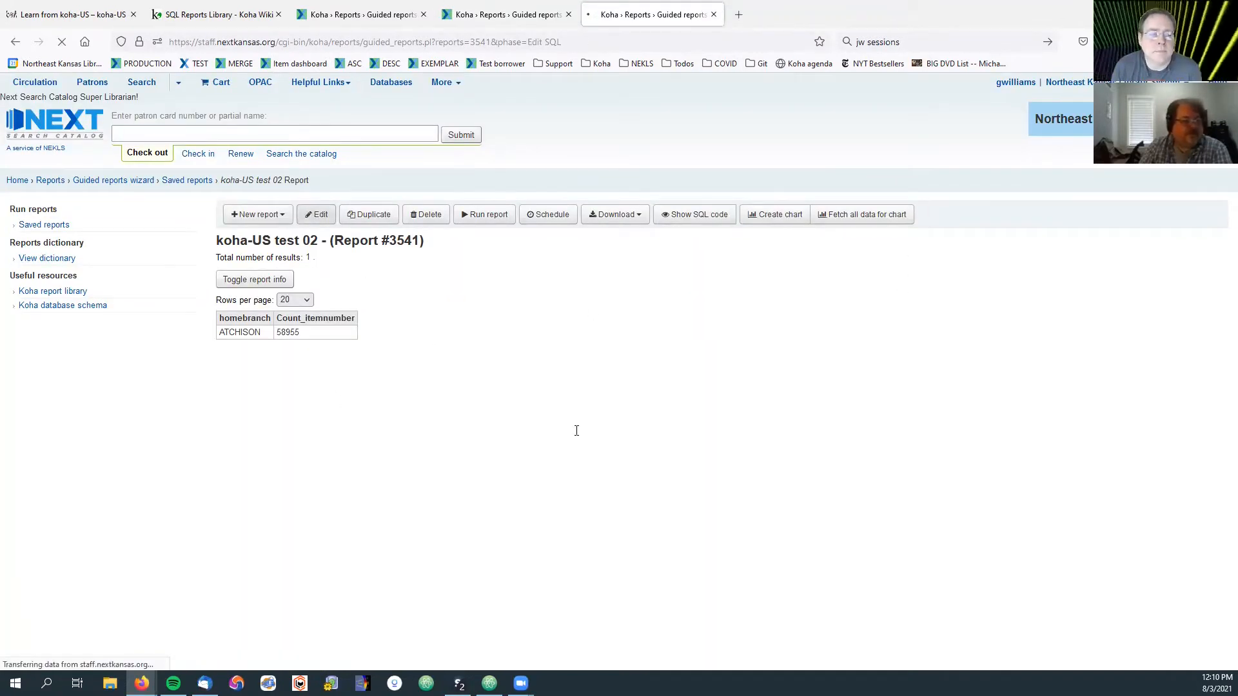
pyautogui.scroll(-2, 554, 435)
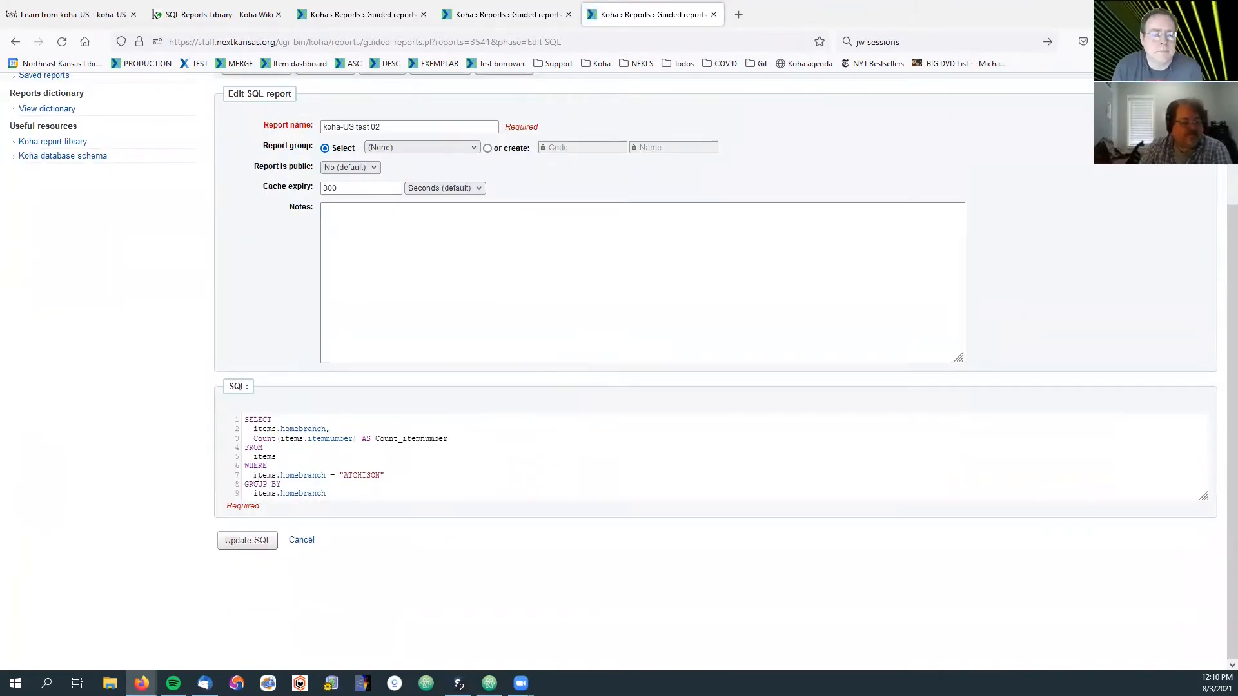
pyautogui.moveTo(254, 477); pyautogui.dragTo(385, 475)
pyautogui.doubleClick(362, 475)
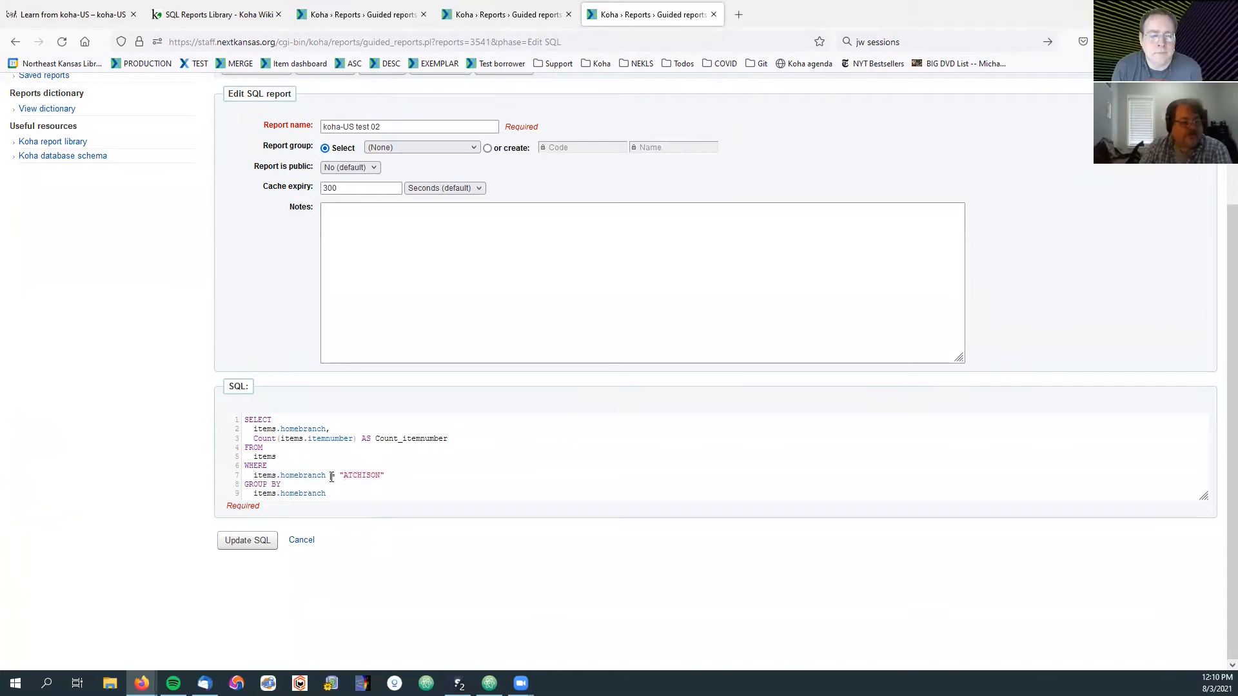
pyautogui.click(408, 476)
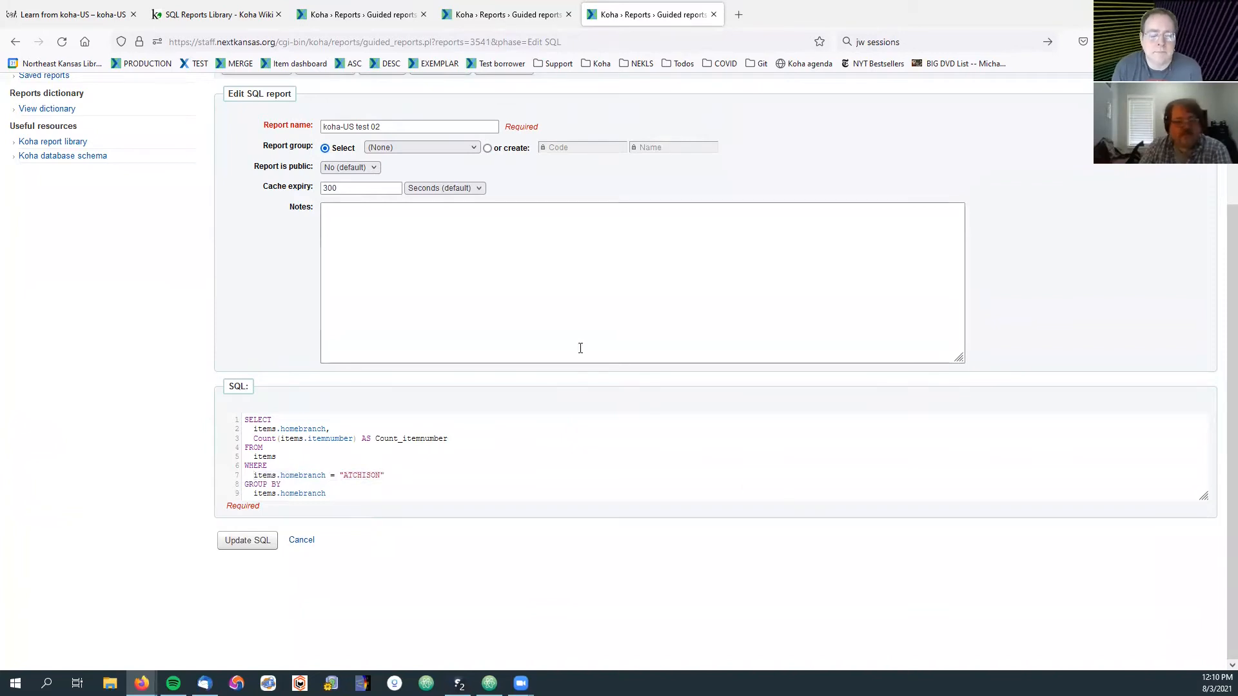
pyautogui.click(15, 41)
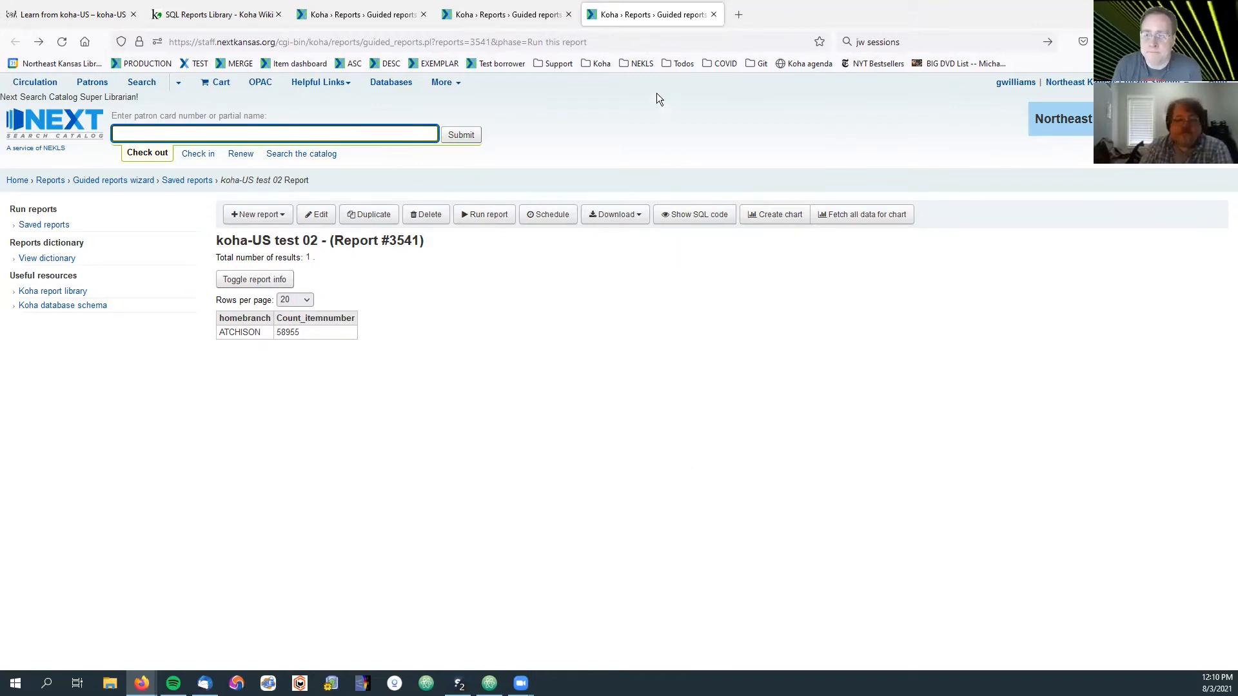
pyautogui.click(713, 16)
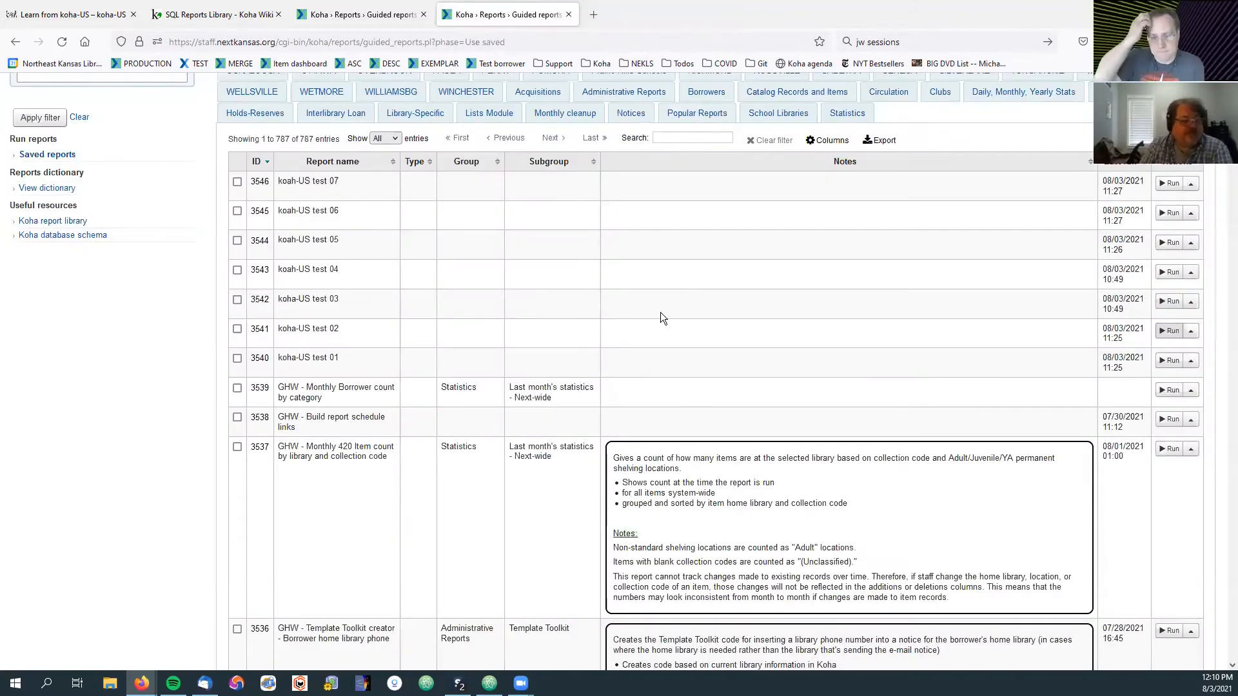
# Step: Run the koha-US test 03 report in a new tab with NEKLS as the parameter value
pyautogui.rightClick(1169, 306)
pyautogui.click(1161, 319)
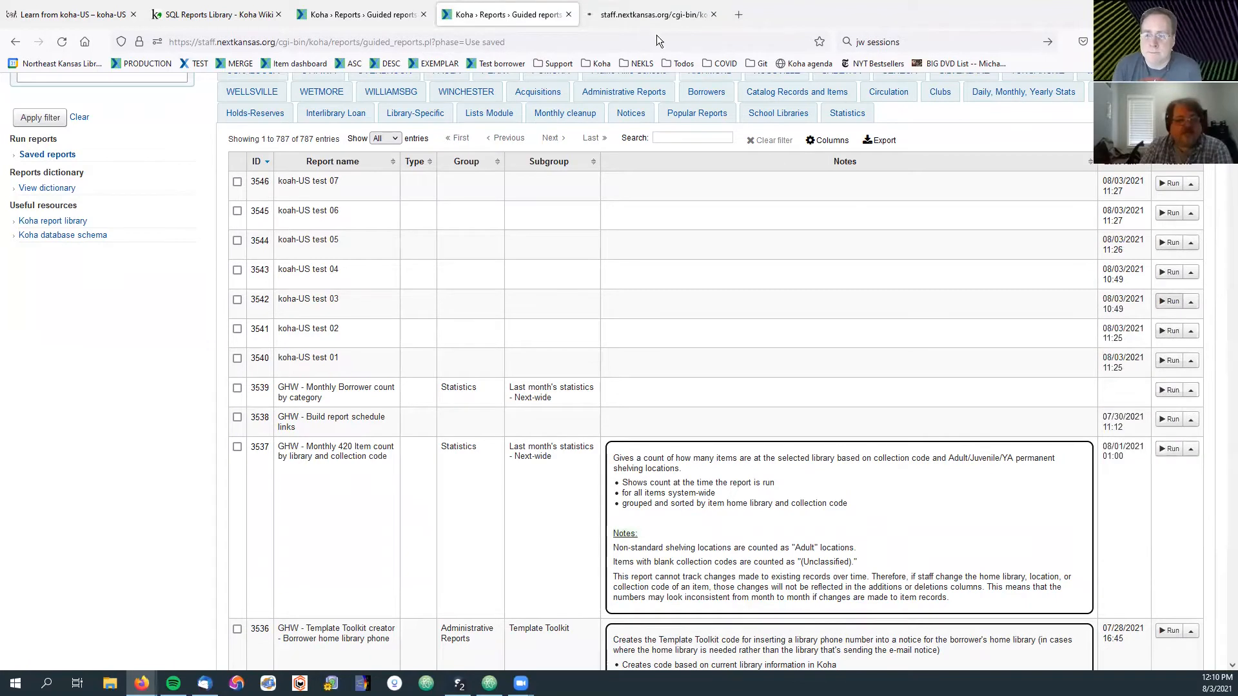
pyautogui.click(644, 20)
pyautogui.click(339, 271)
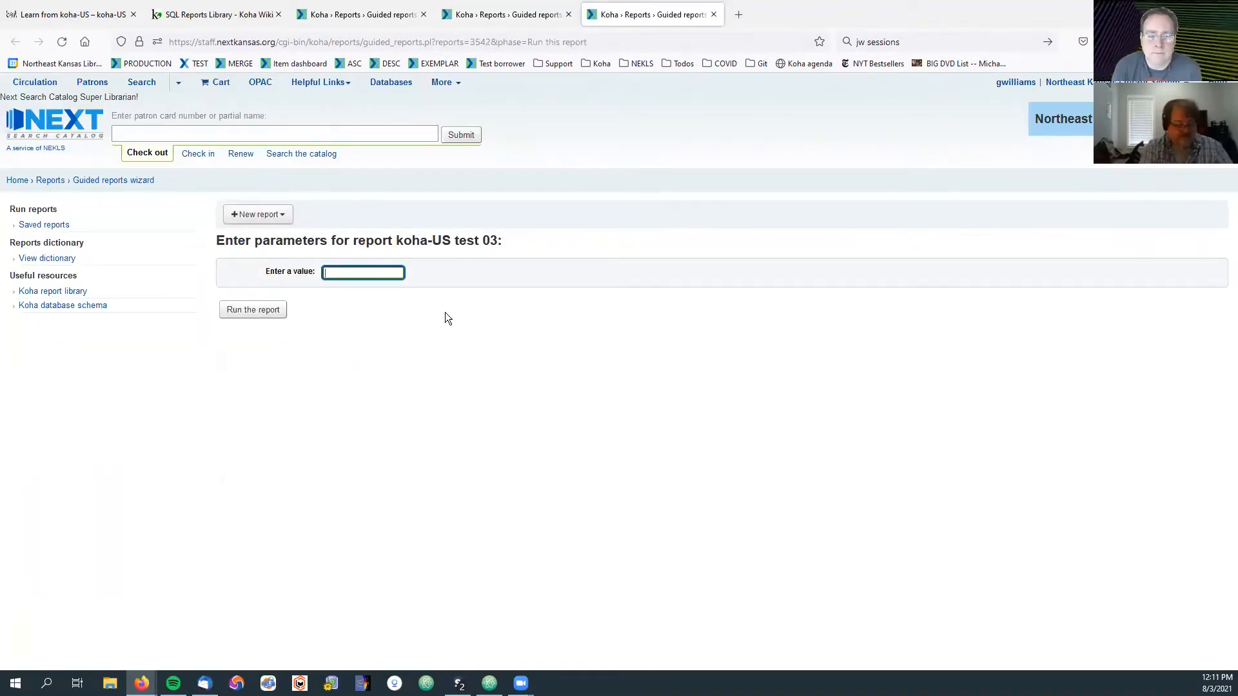
pyautogui.write('NEKLS')
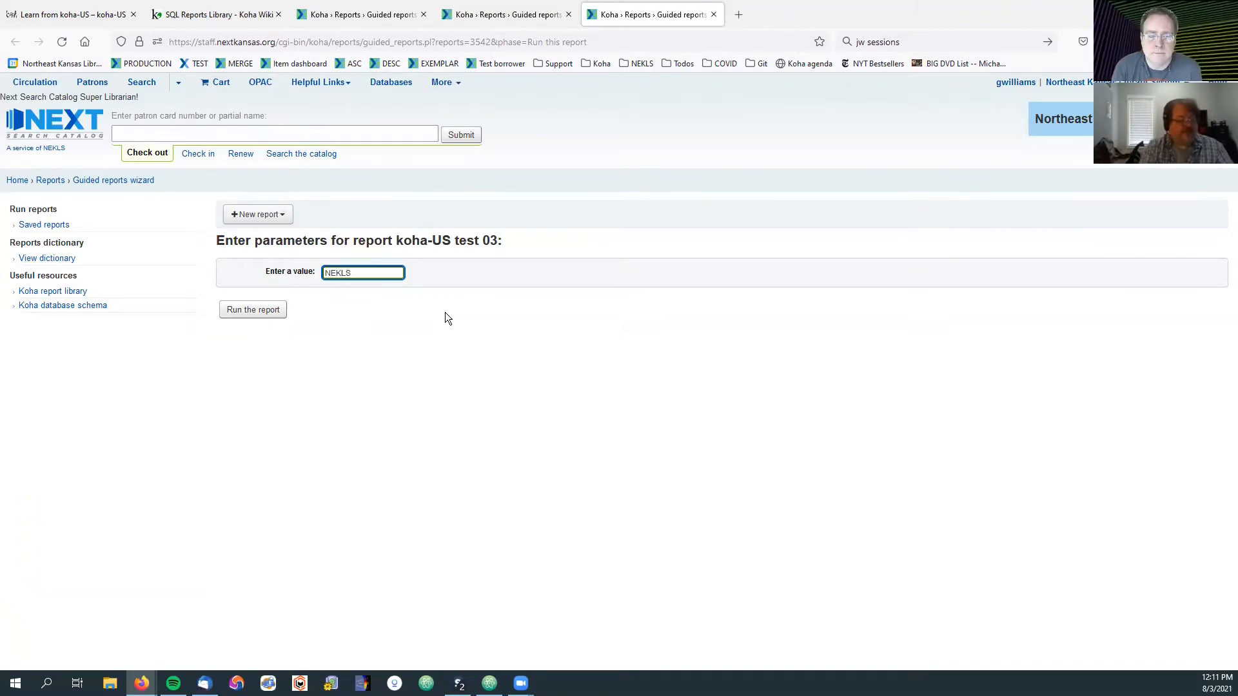
pyautogui.click(252, 312)
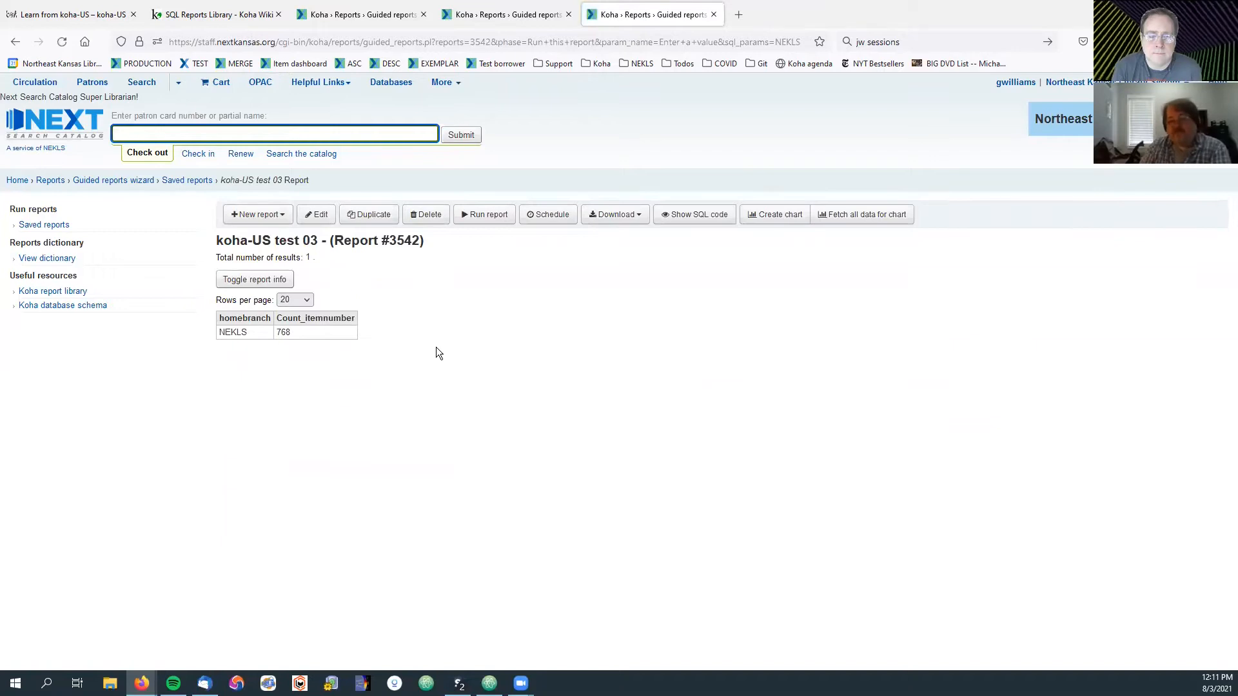
# Step: Examine the Like <<Enter a value>> condition in the koha-US test 03 SQL, reopen its parameter form, and return to the saved reports list
pyautogui.click(316, 214)
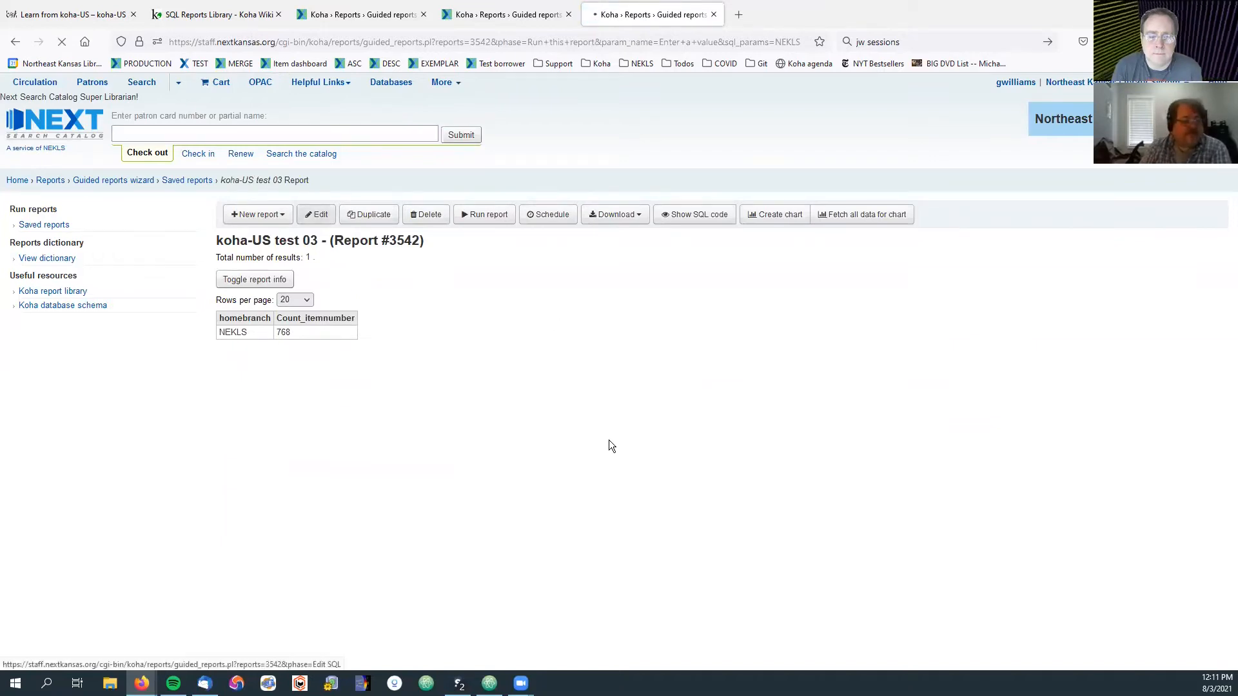
pyautogui.scroll(-3, 552, 459)
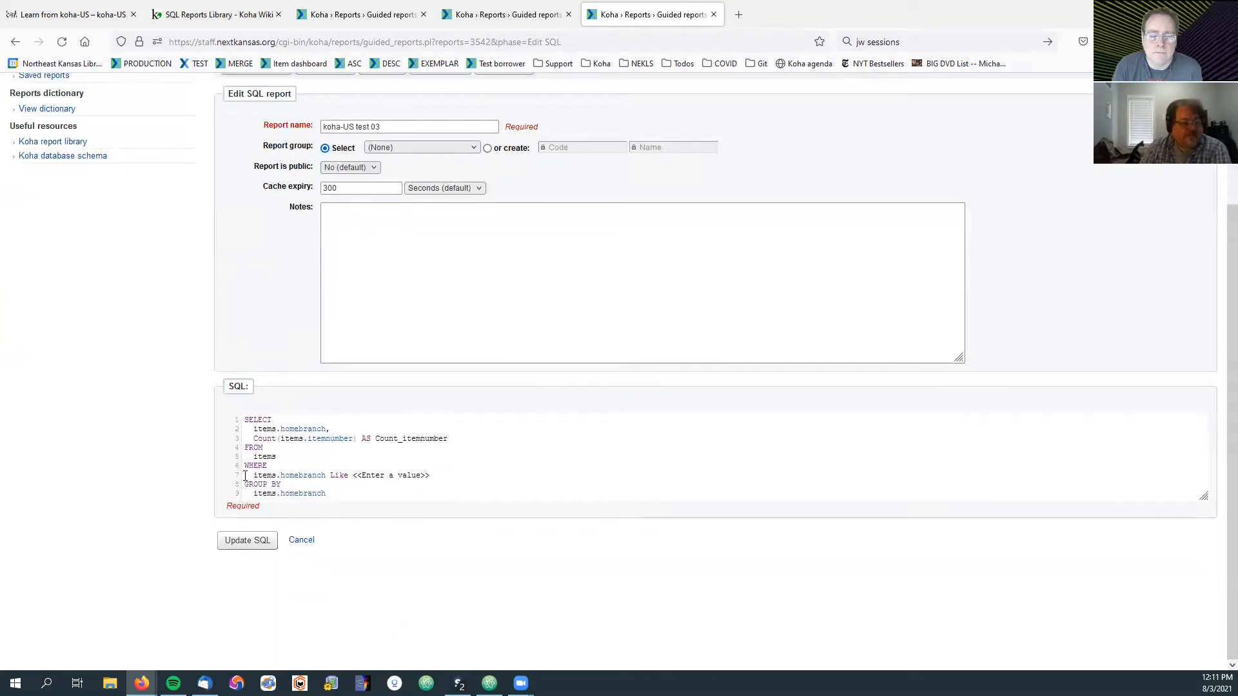
pyautogui.moveTo(330, 476); pyautogui.dragTo(349, 475)
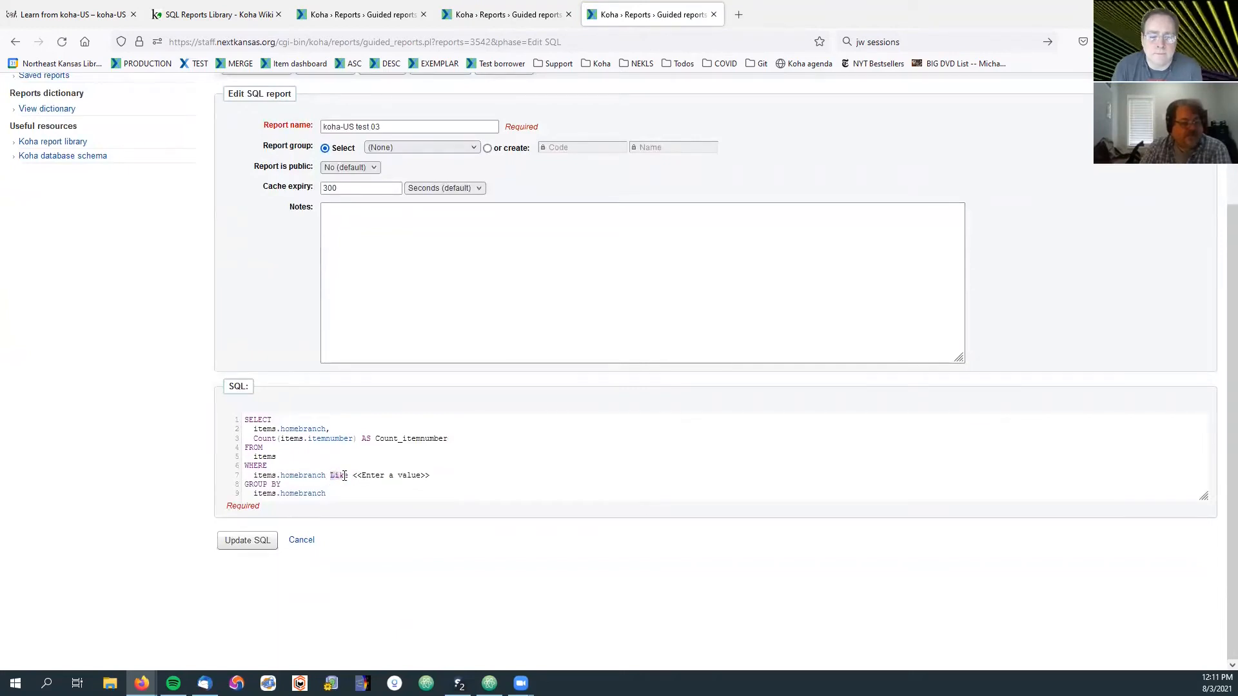
pyautogui.click(353, 475)
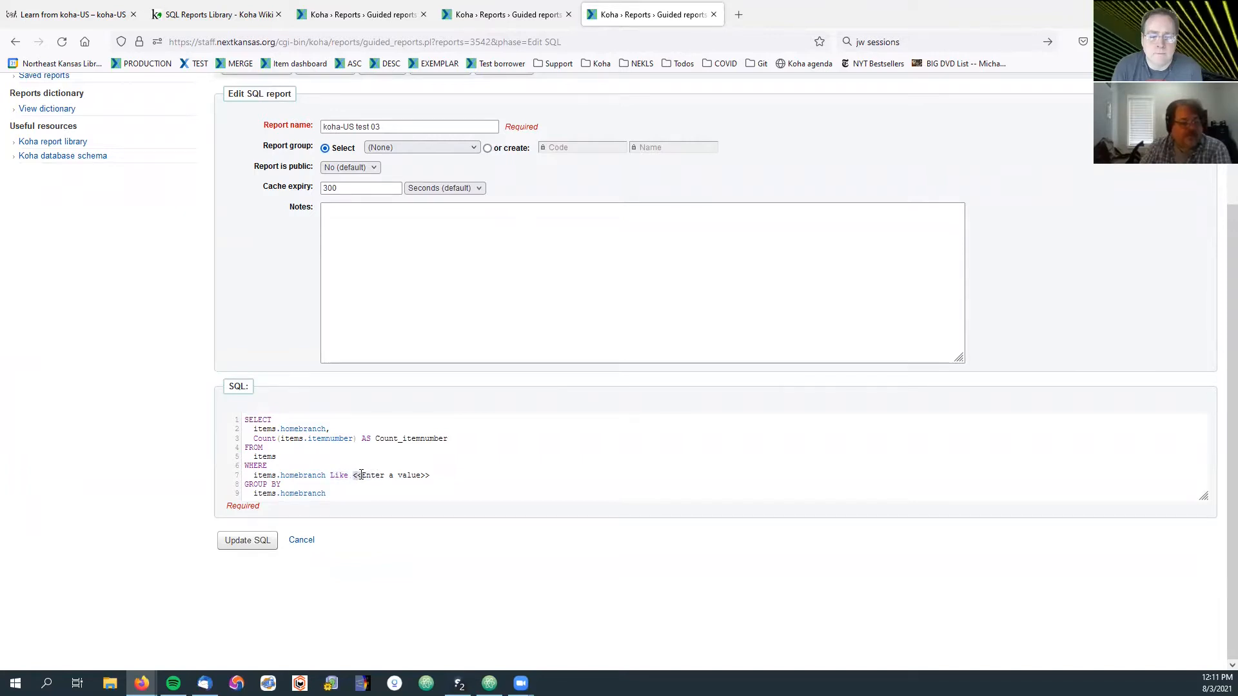
pyautogui.moveTo(363, 475); pyautogui.dragTo(421, 475)
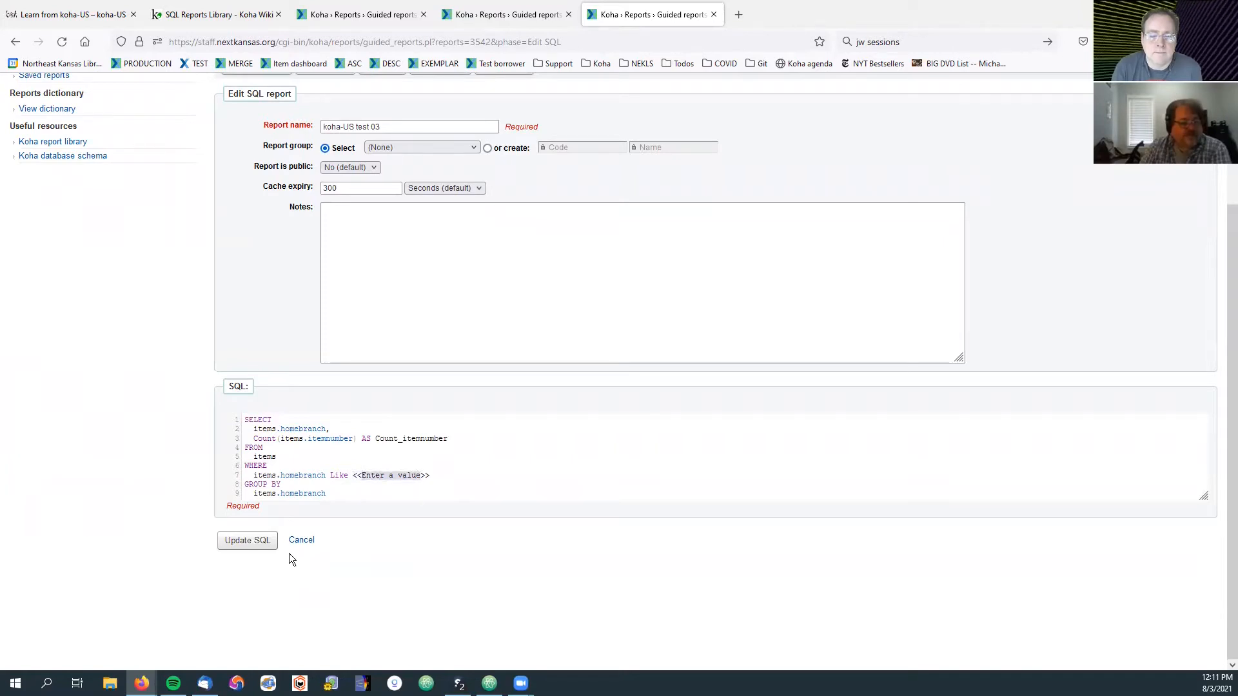
pyautogui.scroll(3, 451, 270)
pyautogui.click(431, 214)
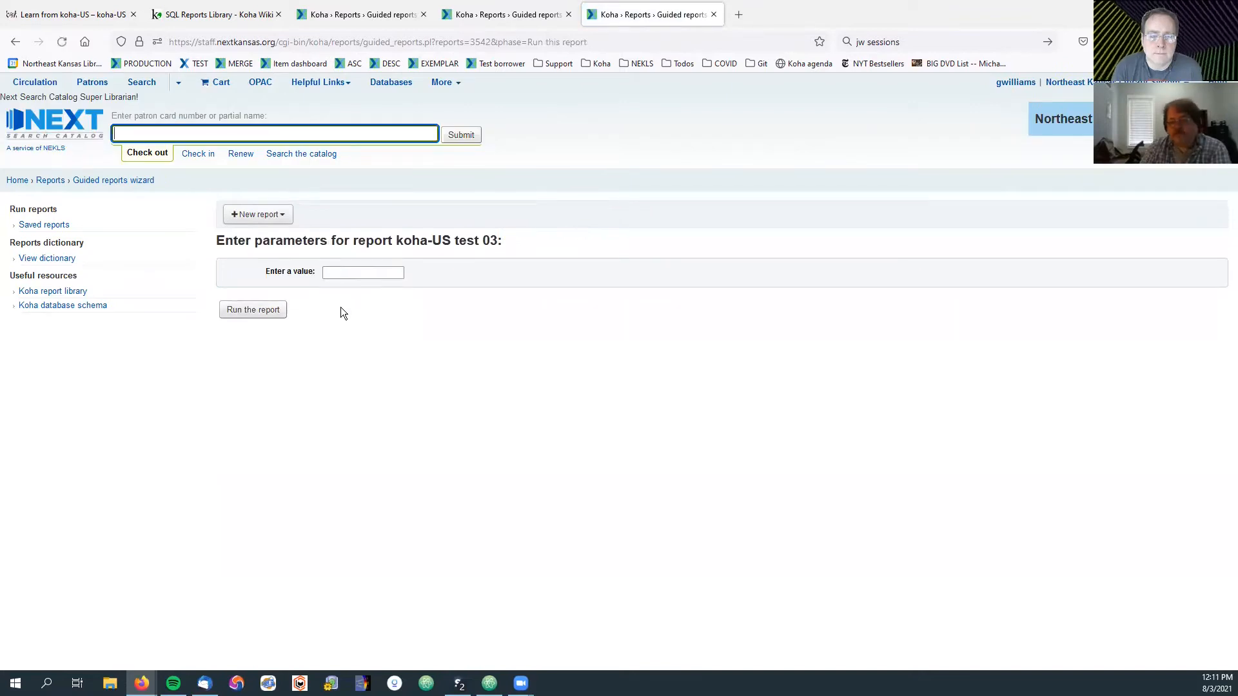
pyautogui.hotkey('ctrl', 'w')
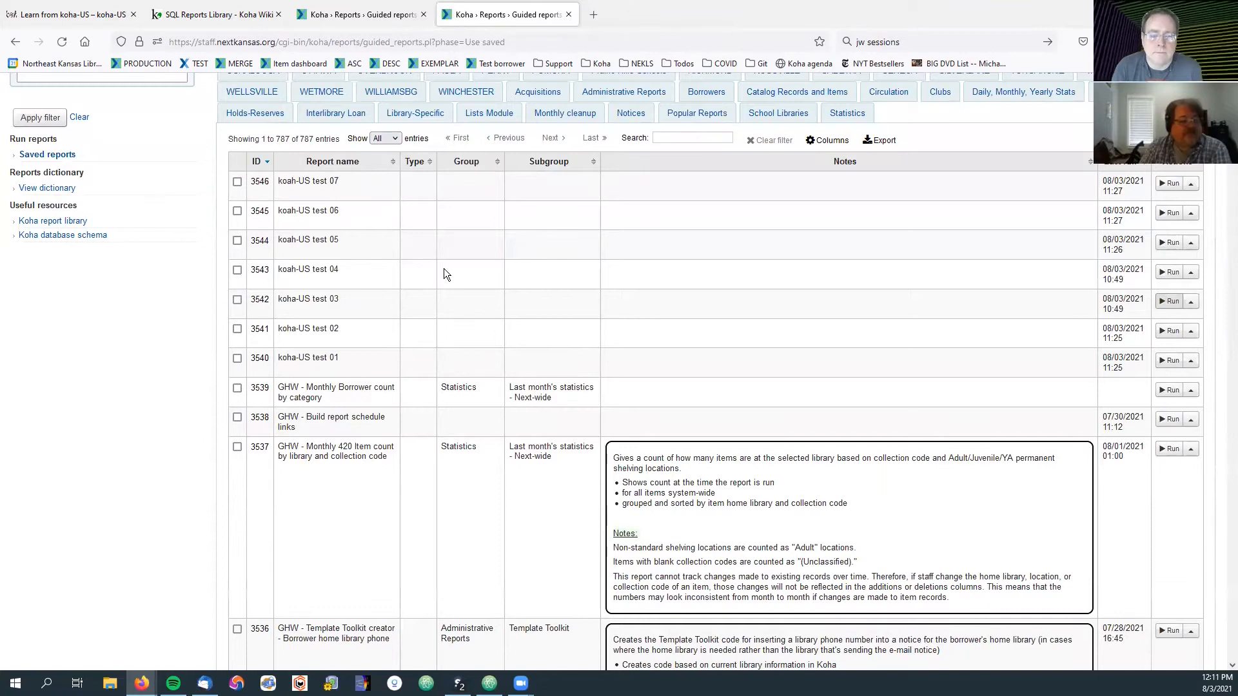
# Step: Run the koah-US test 04 report in a new tab with Eudora Community Library as the chosen library
pyautogui.rightClick(1169, 274)
pyautogui.click(1160, 283)
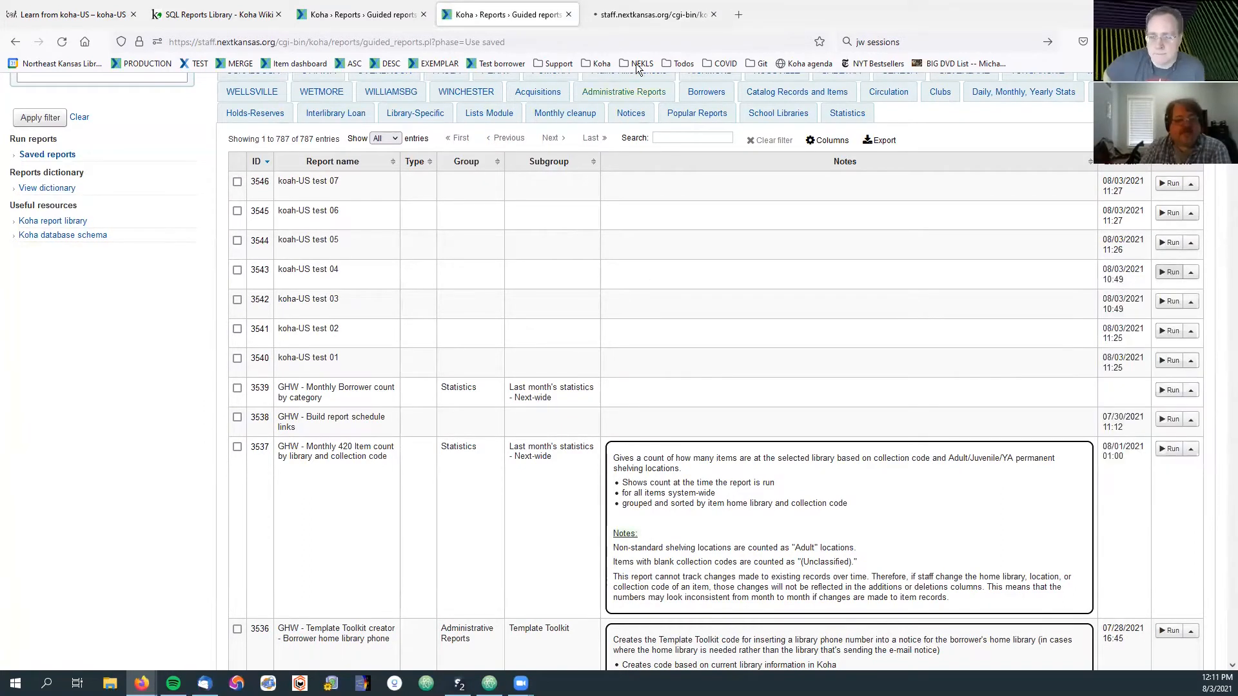
pyautogui.click(637, 16)
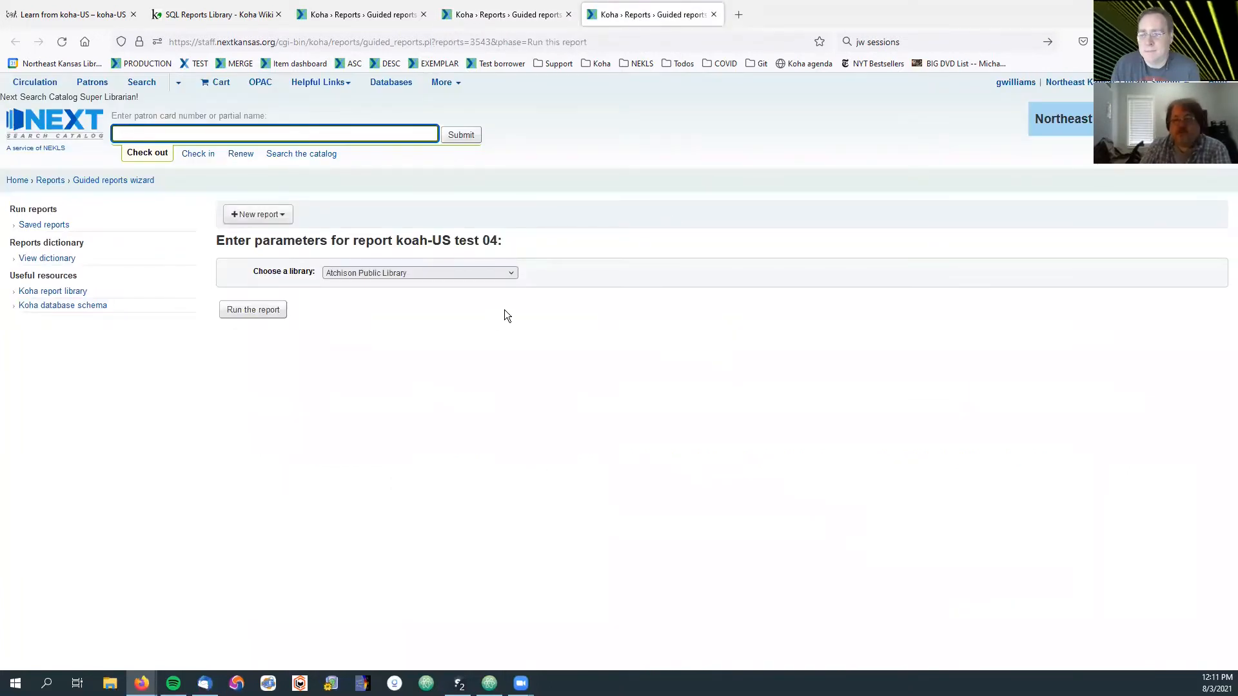
pyautogui.click(507, 273)
pyautogui.scroll(-10, 435, 345)
pyautogui.scroll(8, 450, 397)
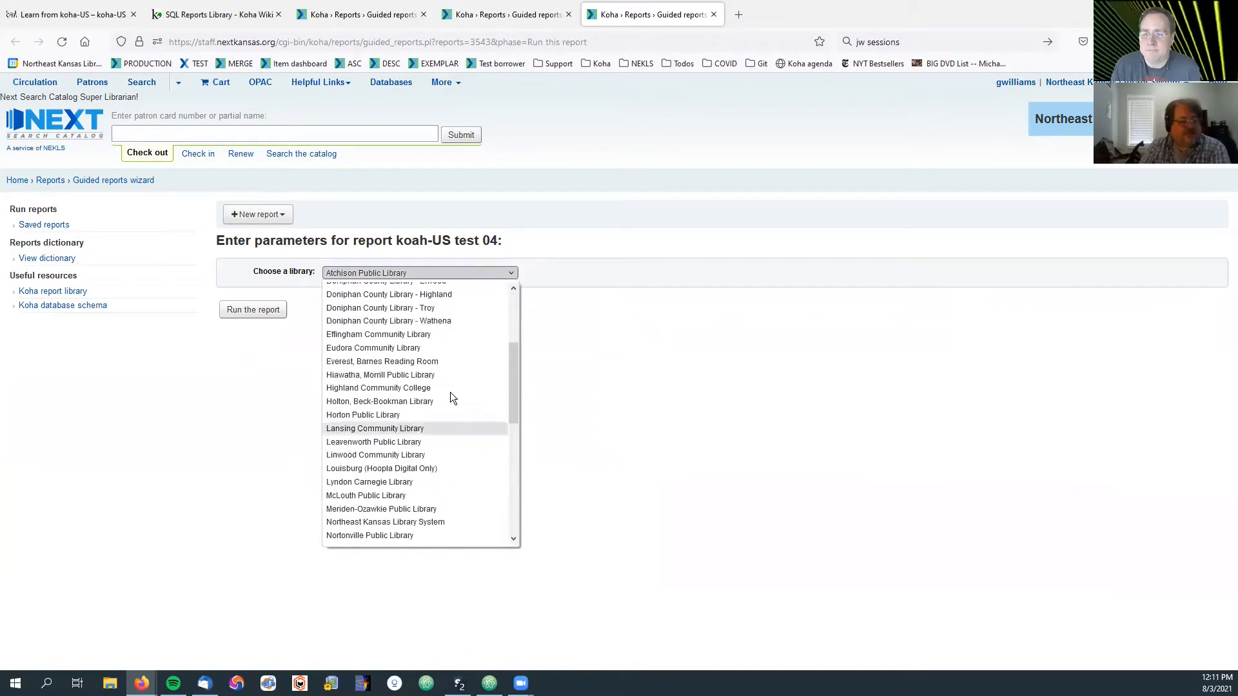
pyautogui.click(373, 348)
pyautogui.click(251, 310)
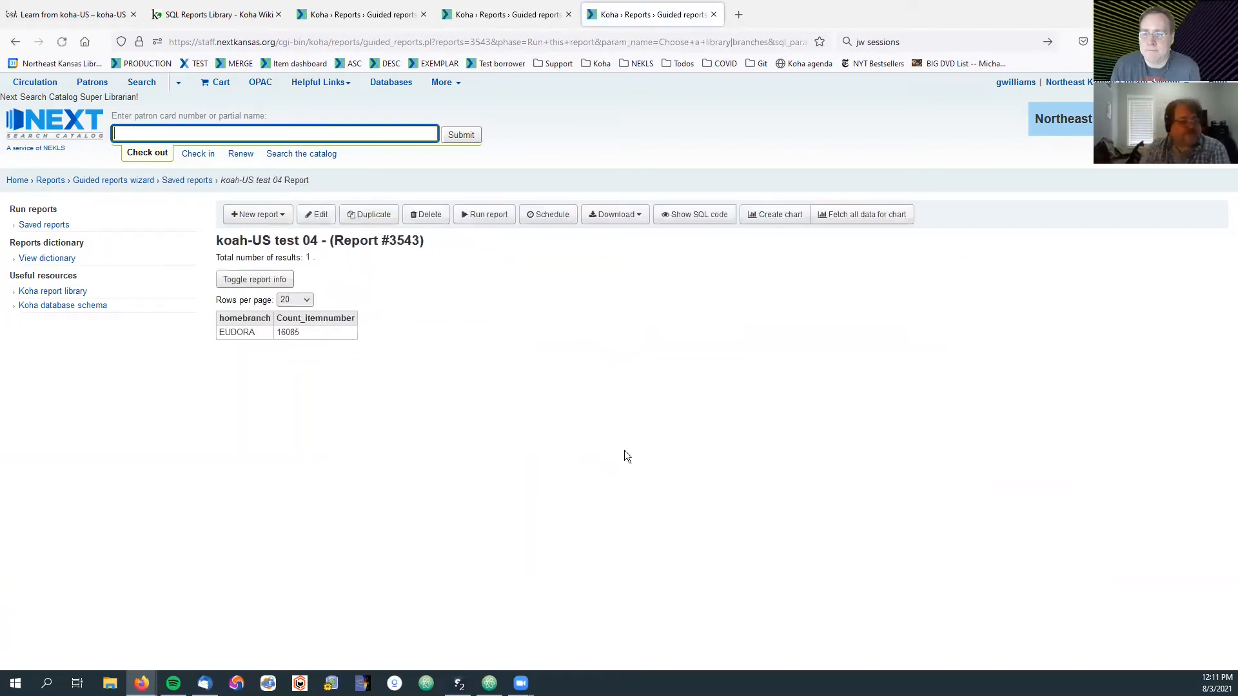
# Step: Open the koah-US test 04 report for editing to examine its <<Choose a library|branches>> parameter, and return to the saved reports list
pyautogui.click(317, 215)
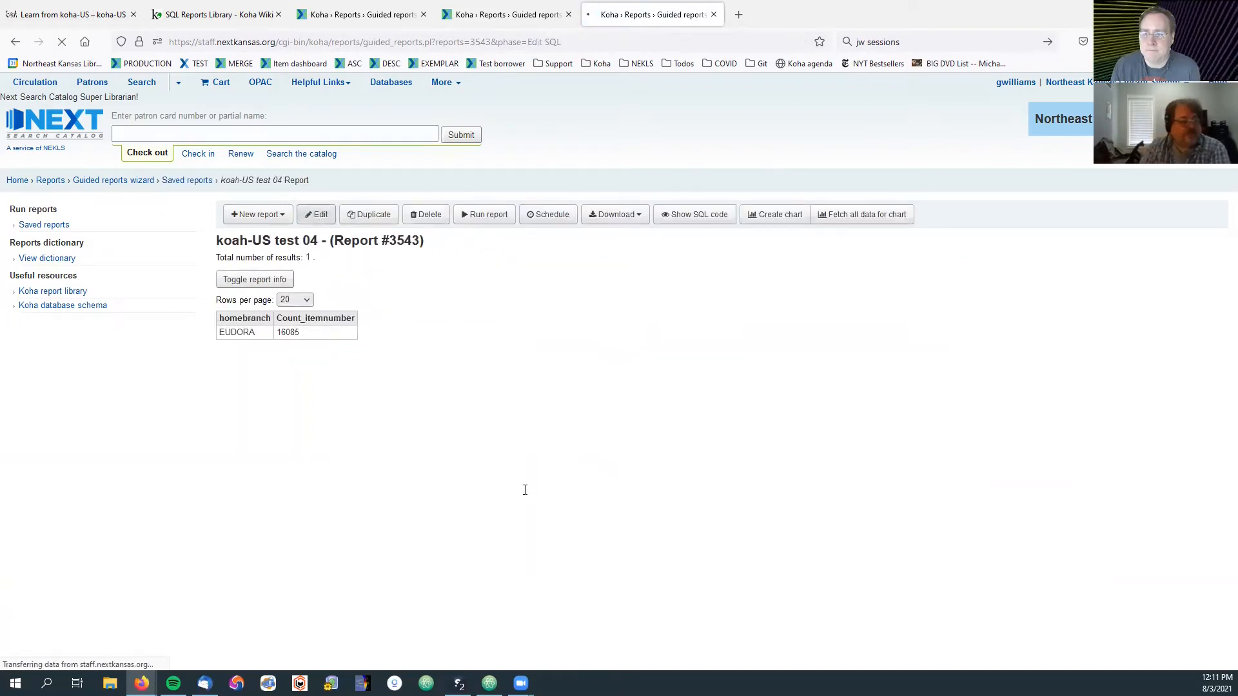
pyautogui.scroll(-3, 516, 504)
pyautogui.moveTo(348, 476); pyautogui.dragTo(422, 476)
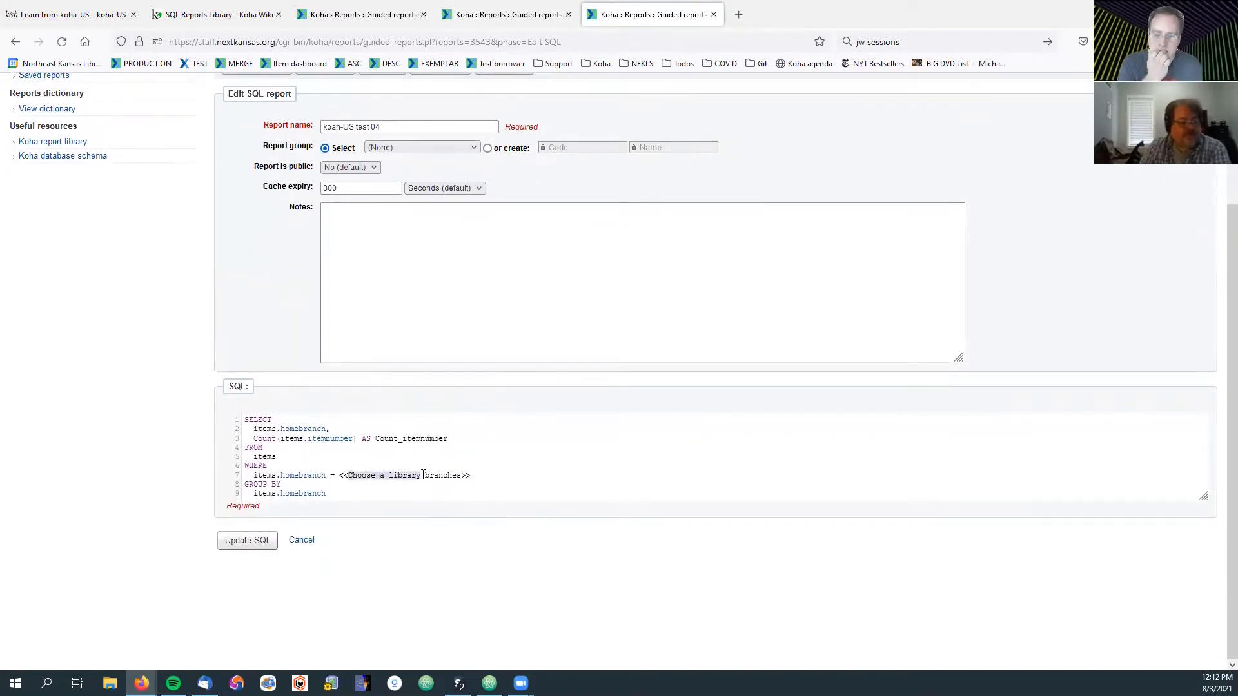
pyautogui.click(347, 475)
pyautogui.moveTo(349, 475); pyautogui.dragTo(463, 476)
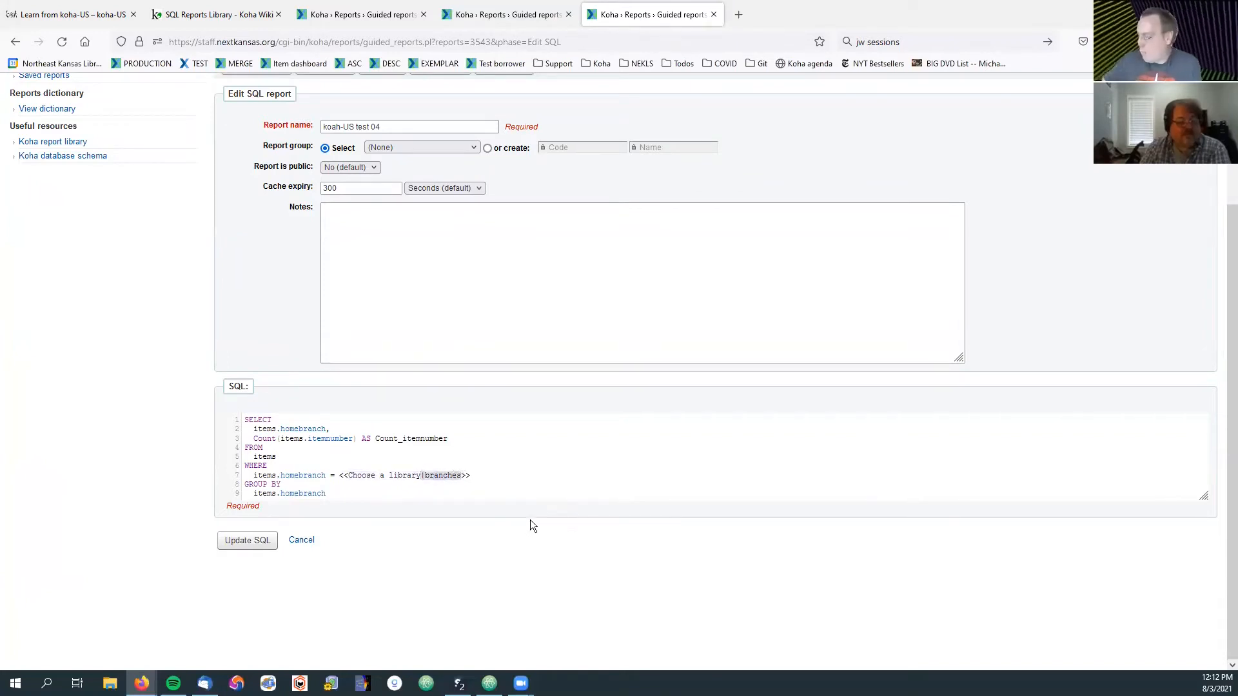
pyautogui.click(713, 15)
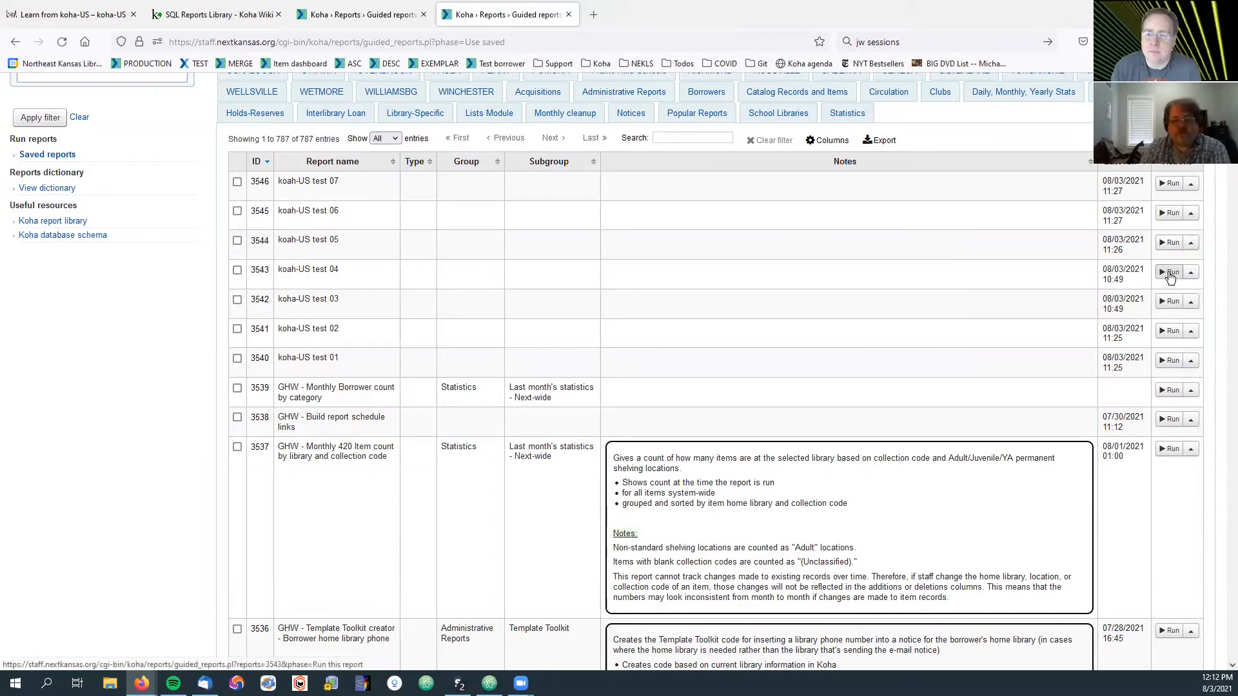
# Step: Run the koah-US test 05 report in a new tab with the library parameter left at All
pyautogui.click(1171, 243)
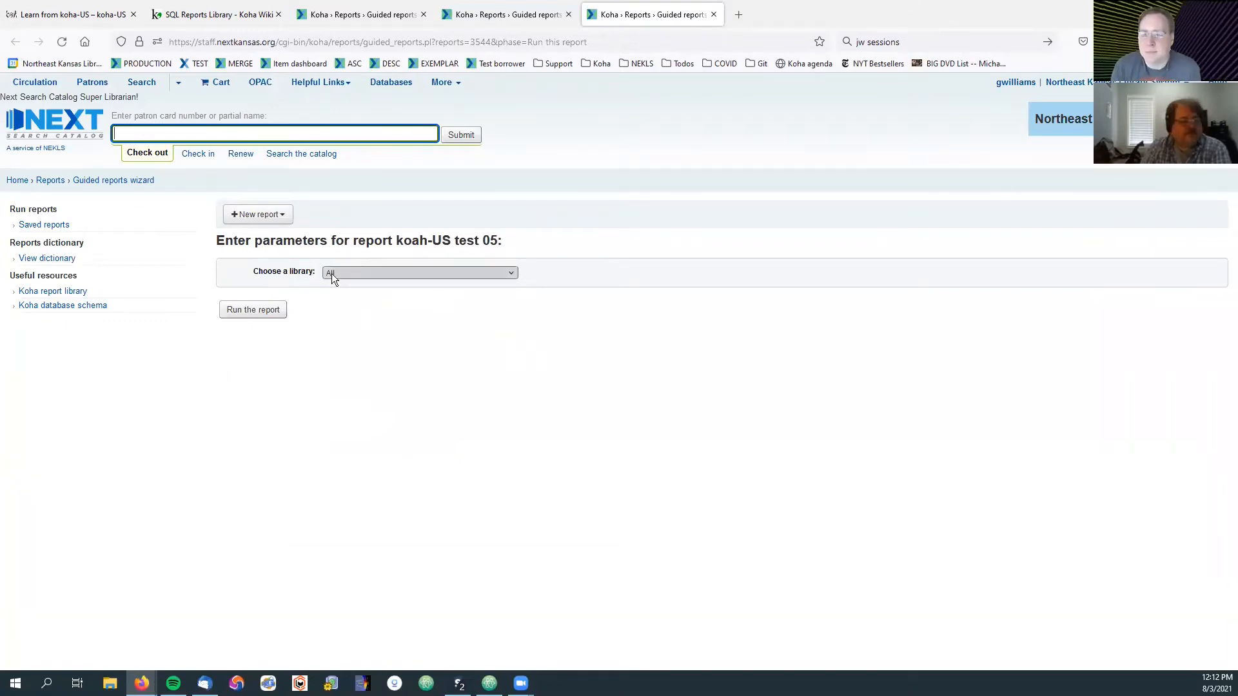
pyautogui.click(365, 276)
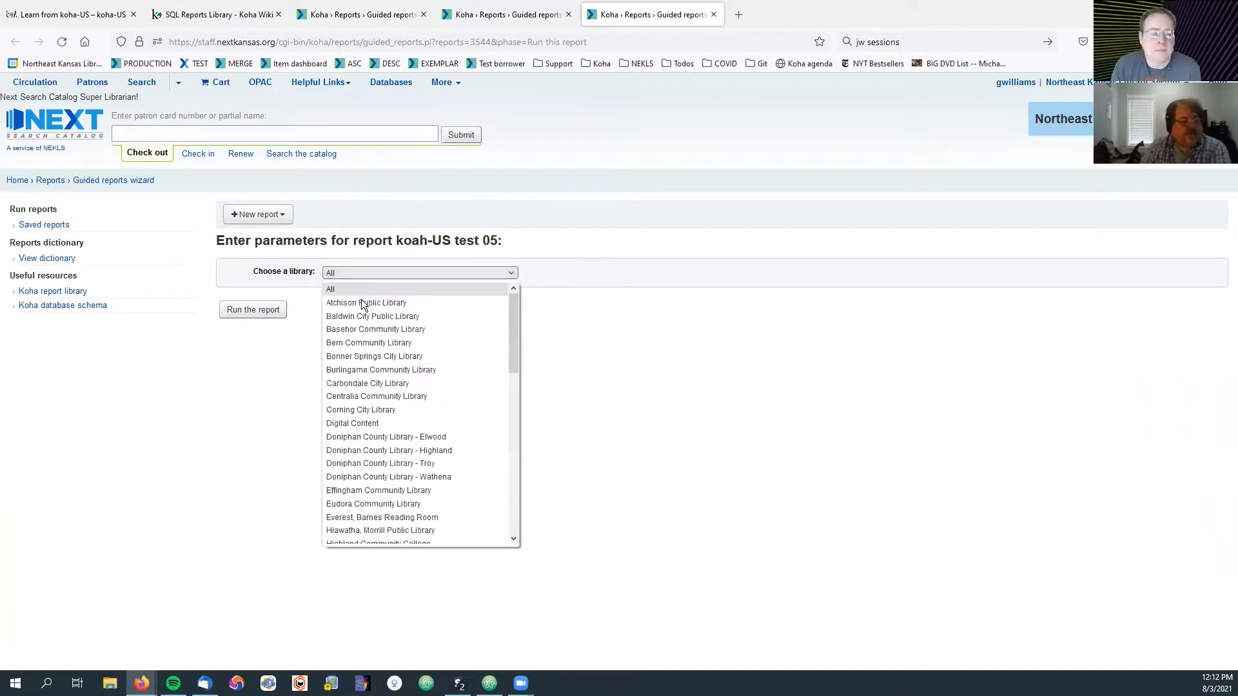
pyautogui.click(253, 310)
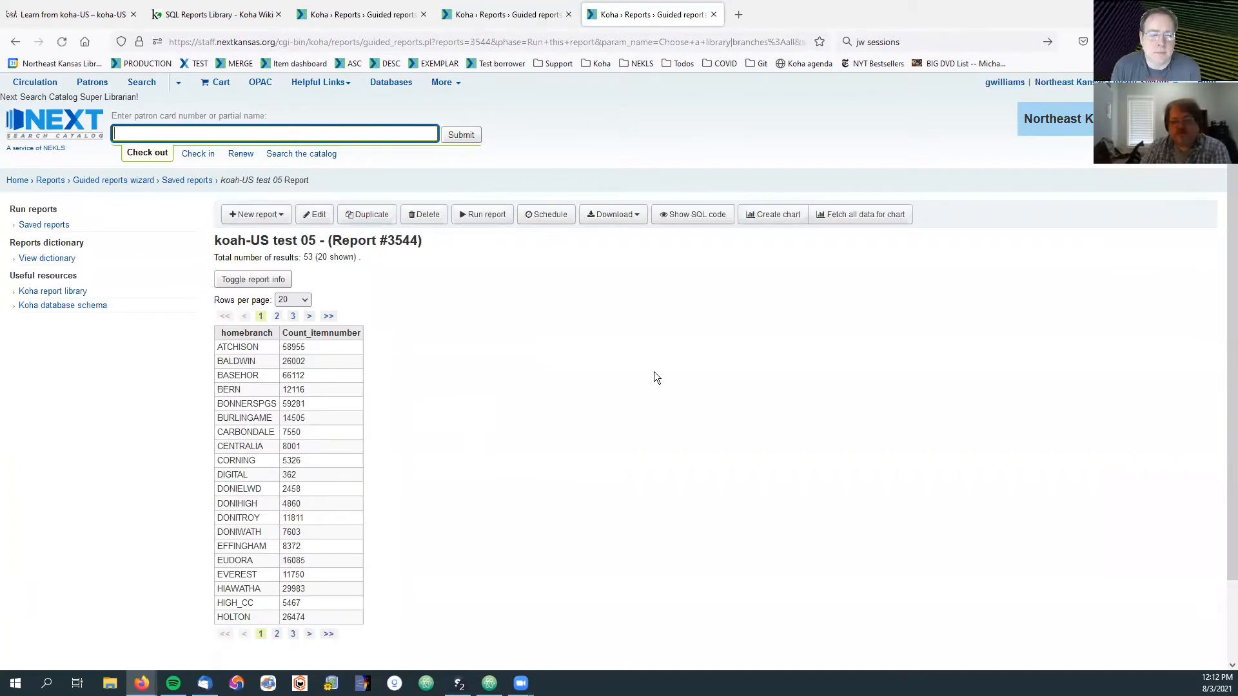
# Step: Open the koah-US test 05 report for editing and examine the label and :all option in its <<Choose a library|branches:all>> parameter
pyautogui.click(316, 217)
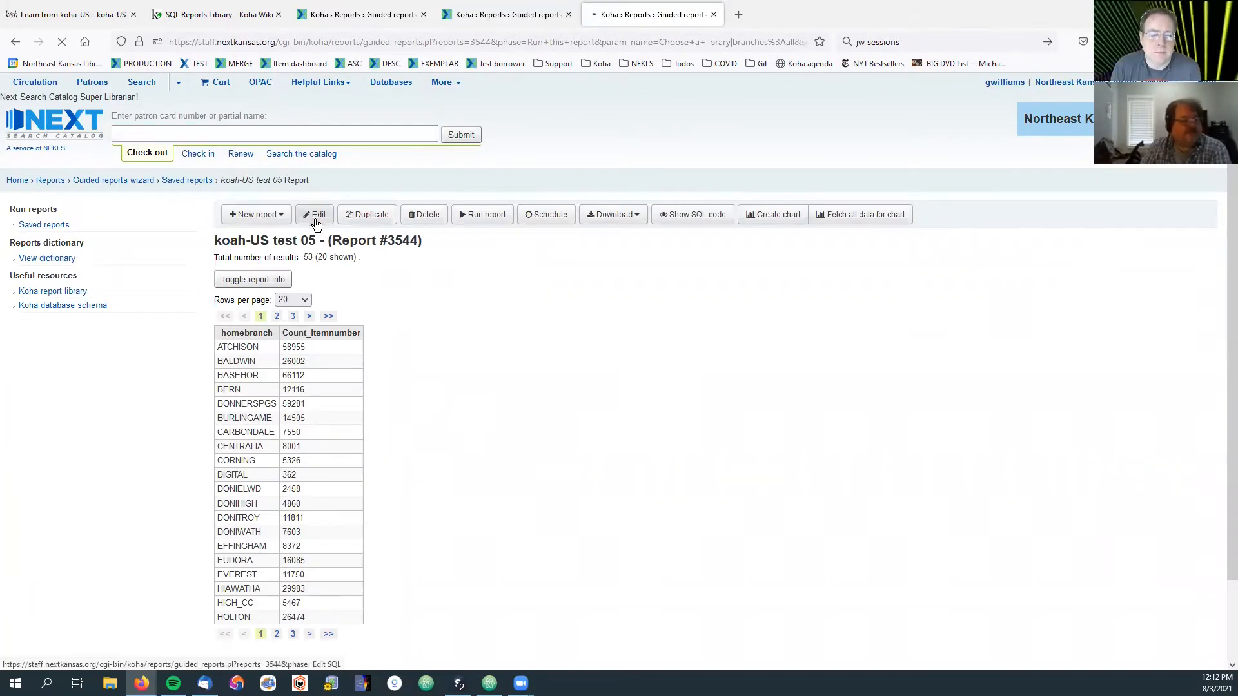
pyautogui.scroll(-2, 432, 485)
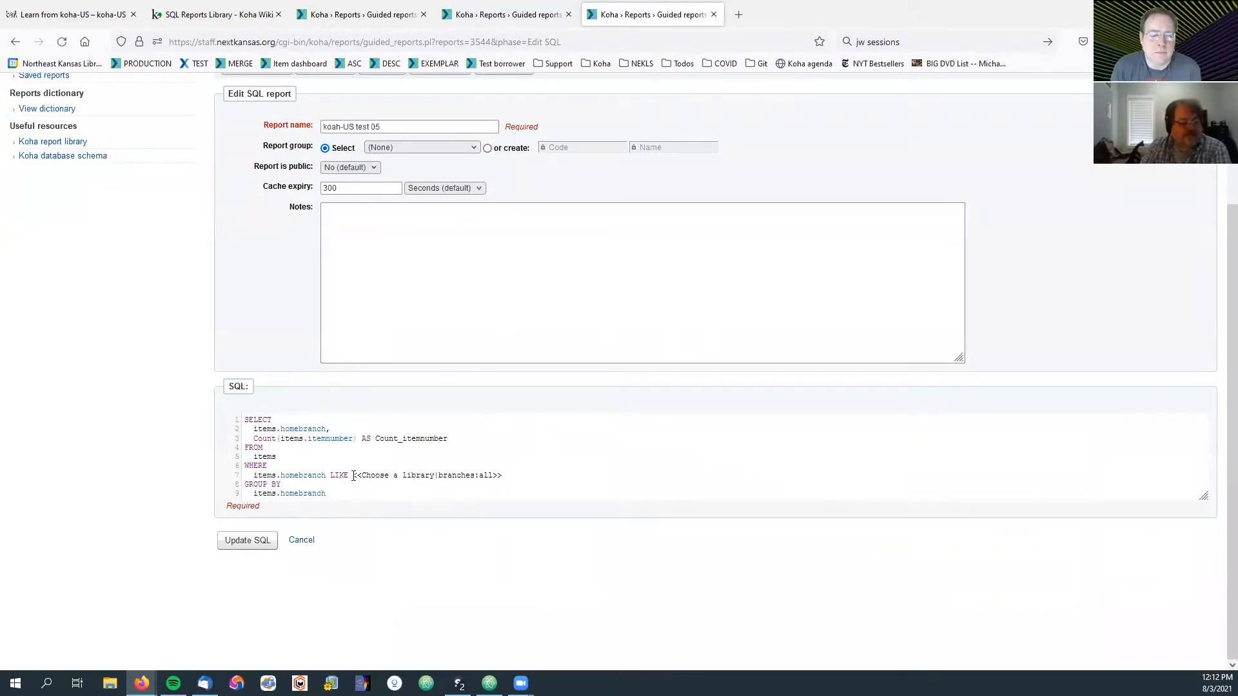
pyautogui.moveTo(362, 477); pyautogui.dragTo(435, 476)
pyautogui.click(434, 476)
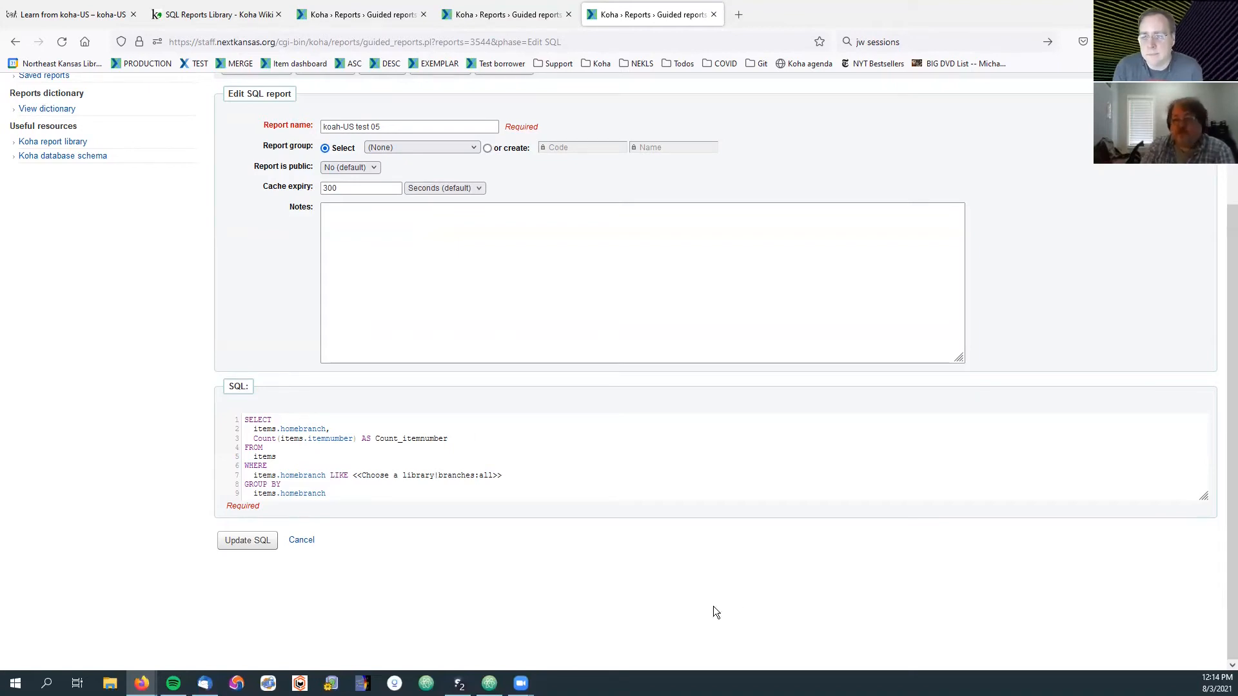
pyautogui.moveTo(475, 476); pyautogui.dragTo(494, 477)
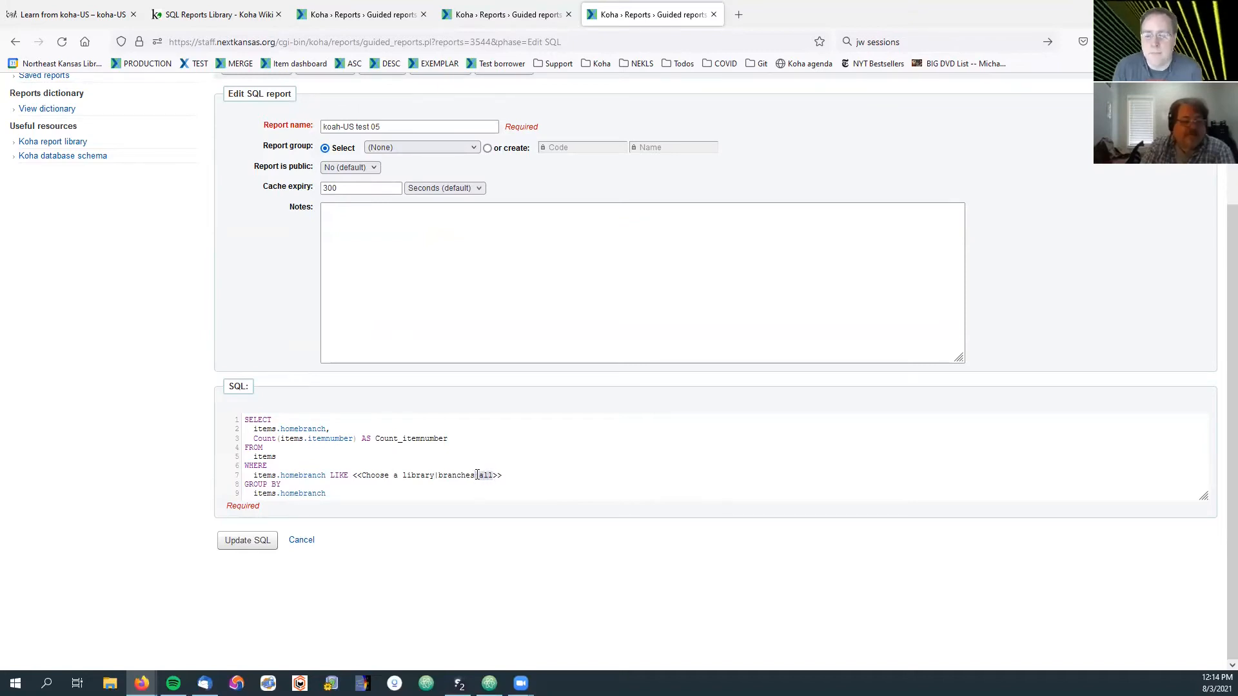
pyautogui.click(476, 475)
pyautogui.moveTo(476, 475); pyautogui.dragTo(496, 474)
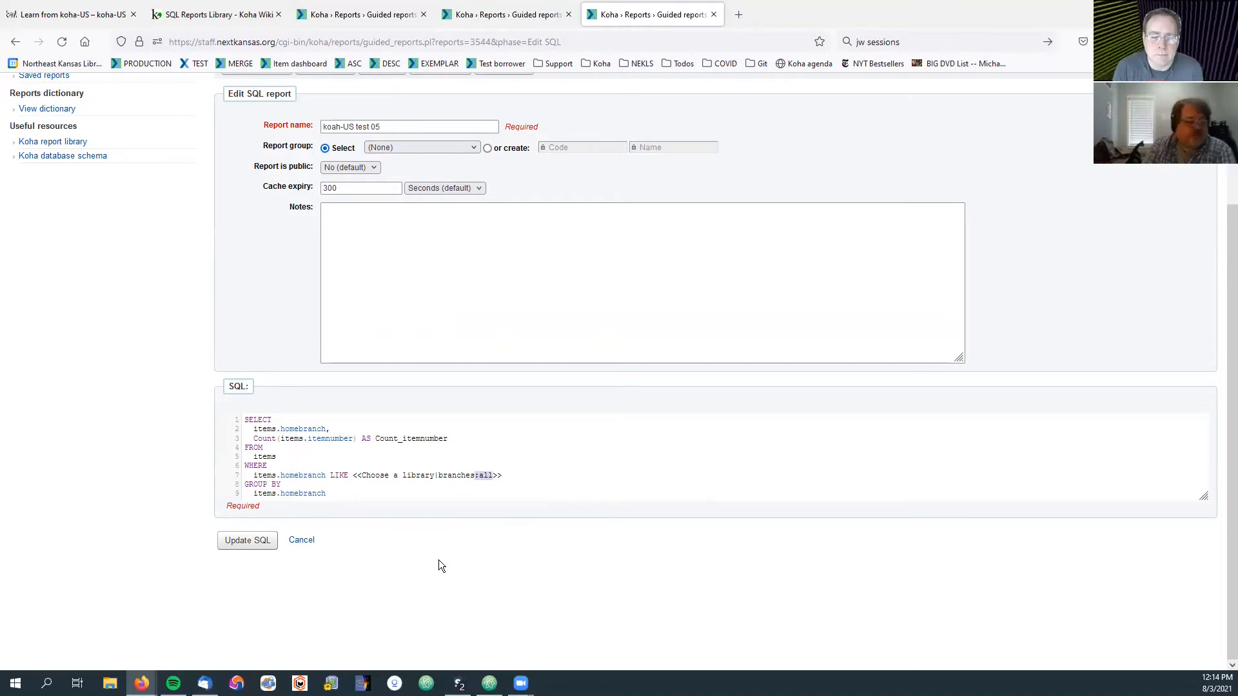
# Step: Rerun the koah-US test 05 report from its edit page, reviewing the library choices and selecting All
pyautogui.scroll(2, 428, 409)
pyautogui.click(441, 196)
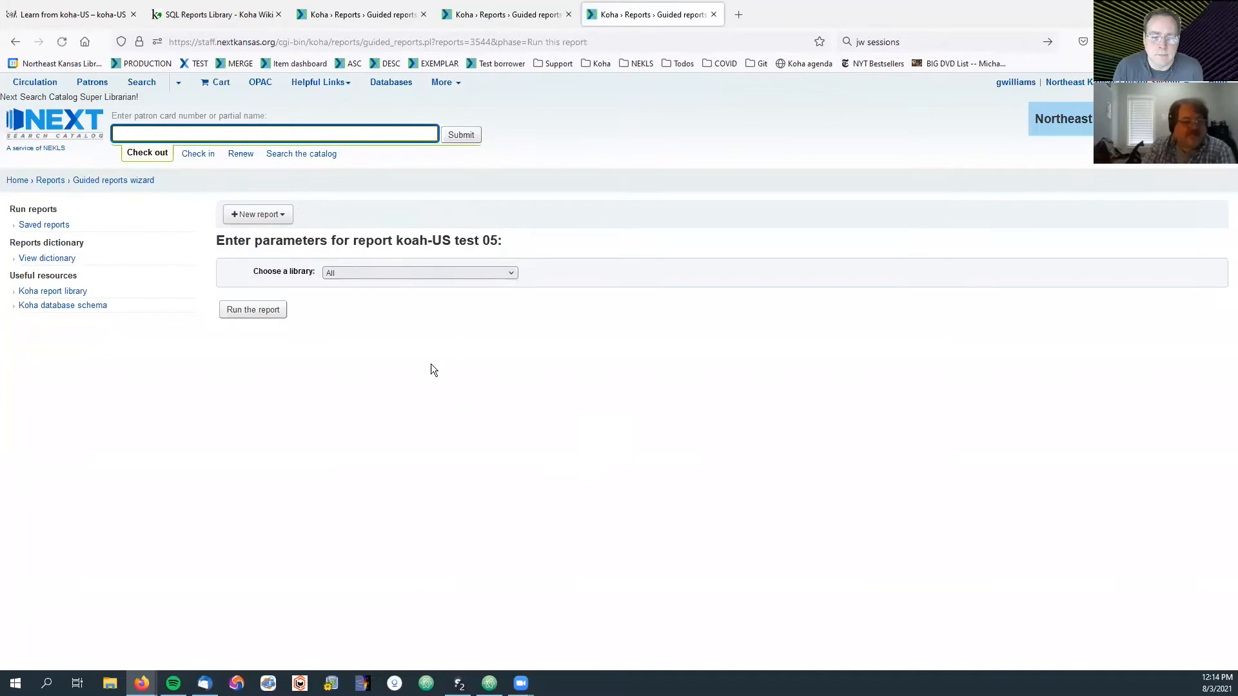
pyautogui.click(409, 270)
pyautogui.scroll(-2, 429, 363)
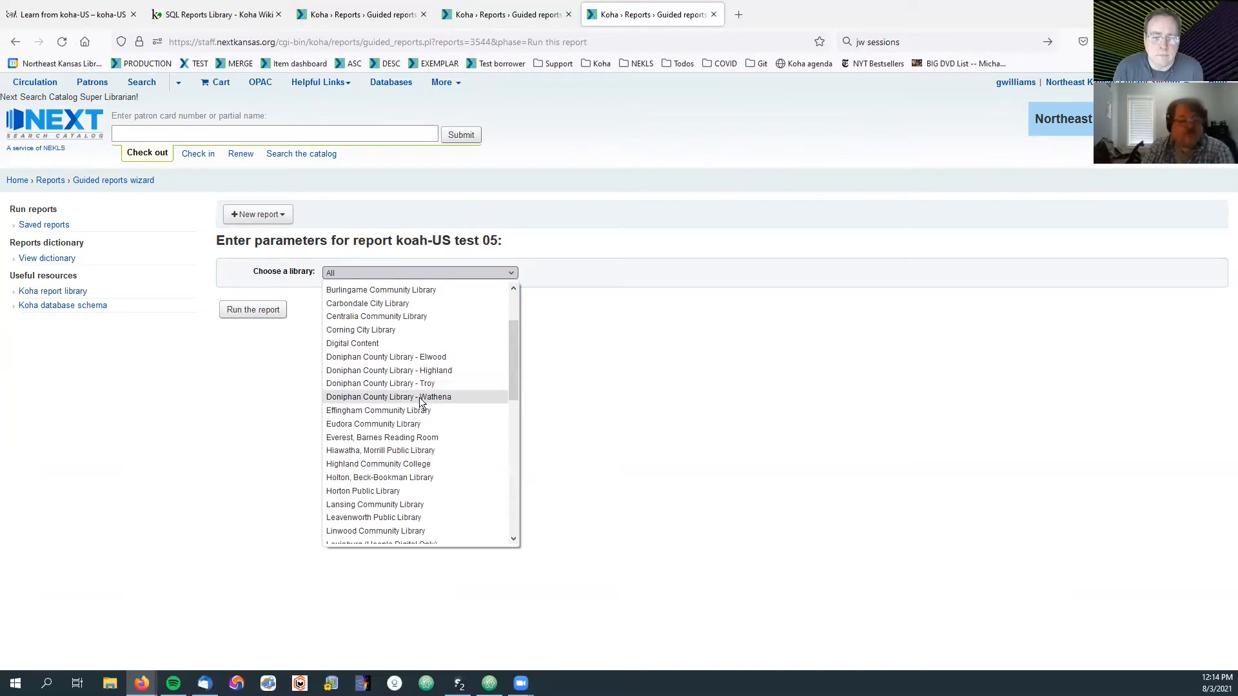
pyautogui.scroll(2, 421, 400)
pyautogui.click(356, 294)
pyautogui.click(248, 313)
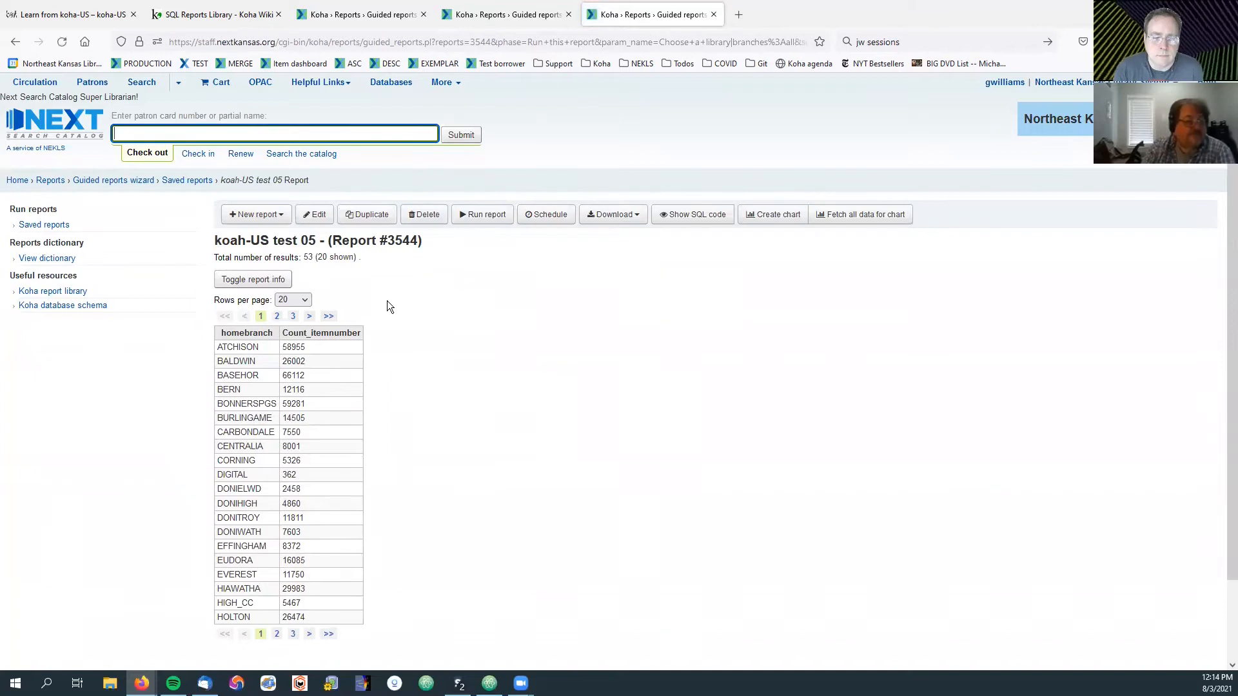
# Step: Run the koah-US test 06 report from the saved reports list in a new tab with Doniphan County Library-ALL as the library
pyautogui.click(522, 19)
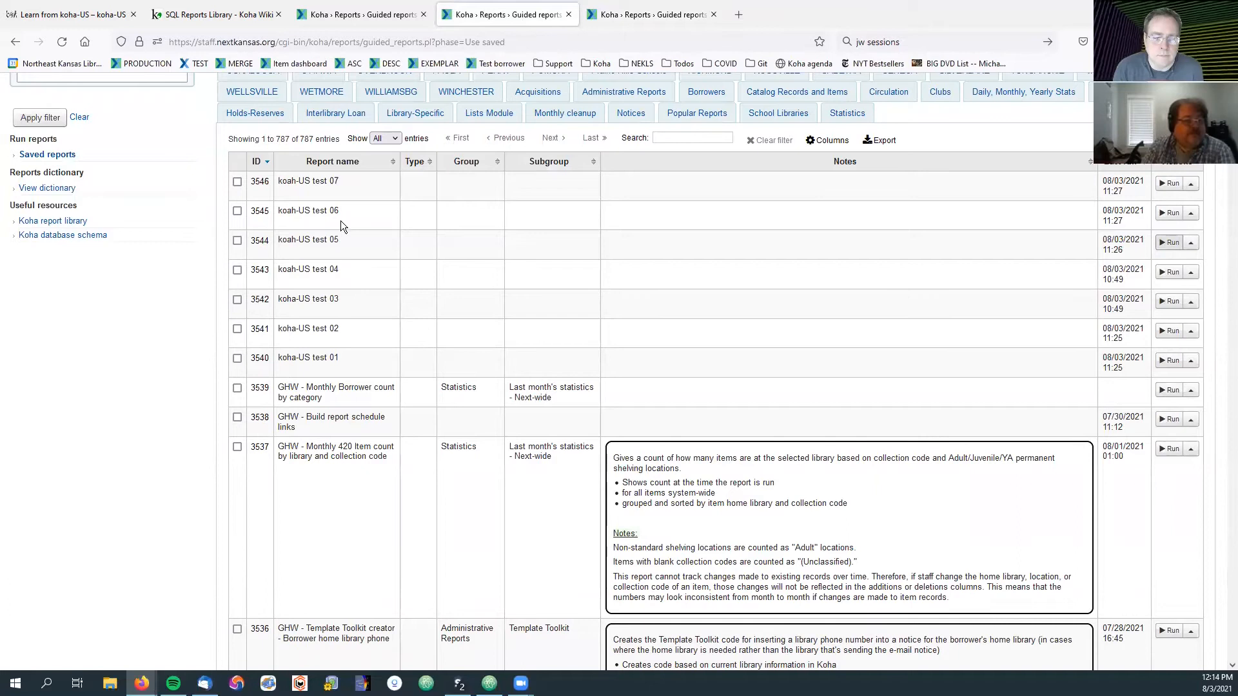
pyautogui.click(1166, 214)
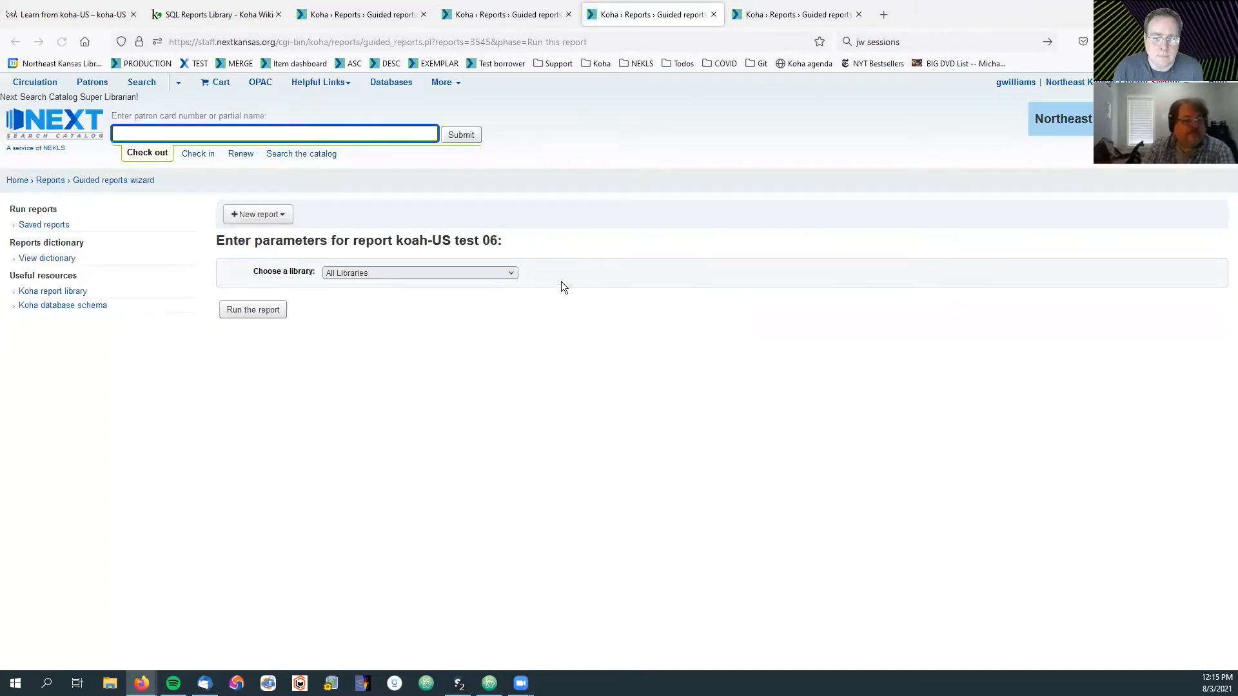
pyautogui.click(508, 274)
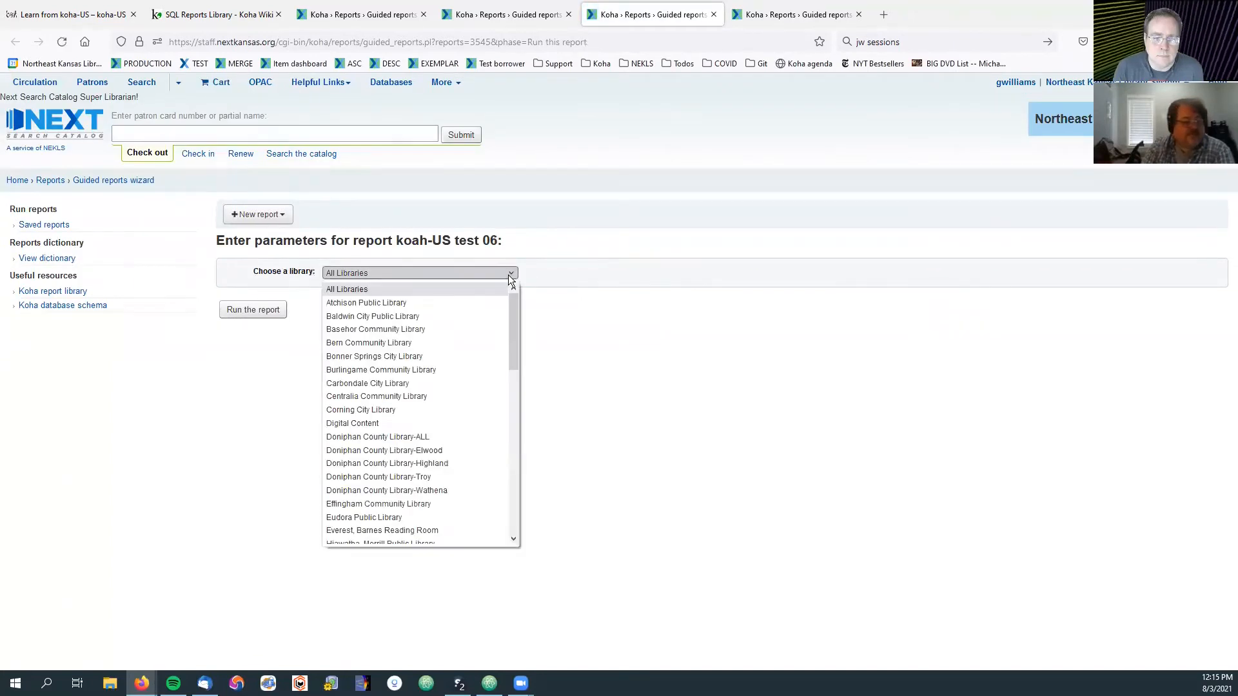
pyautogui.scroll(-2, 480, 335)
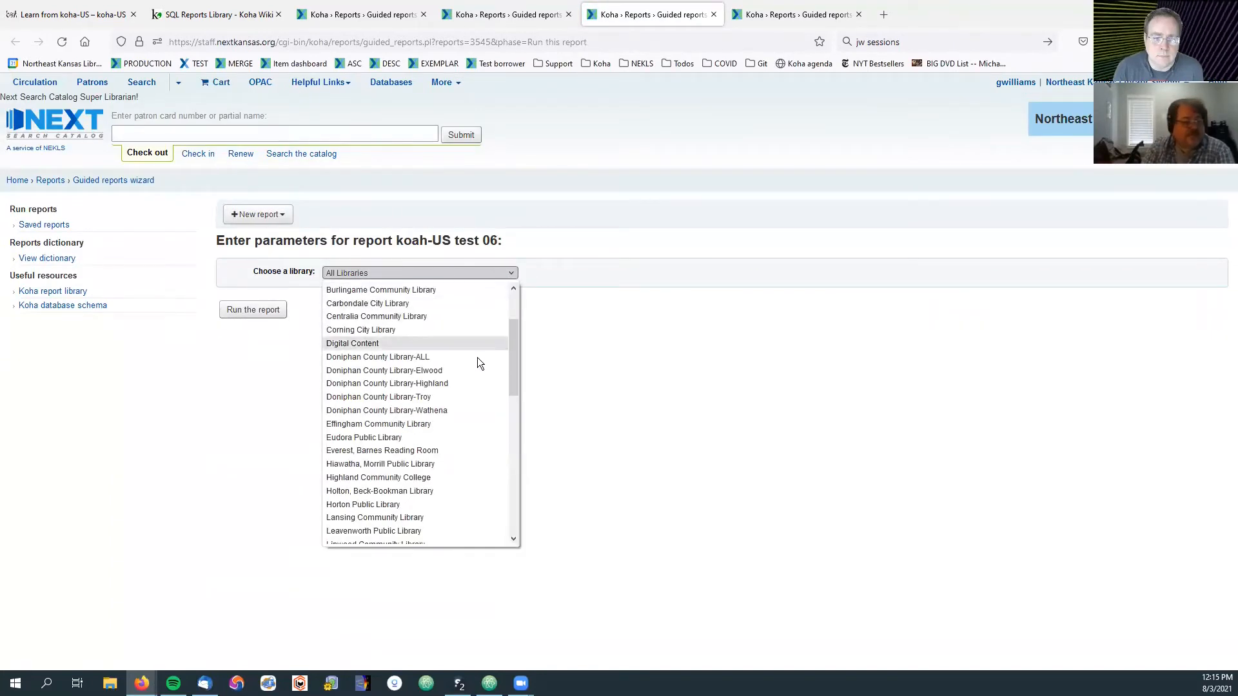
pyautogui.click(371, 358)
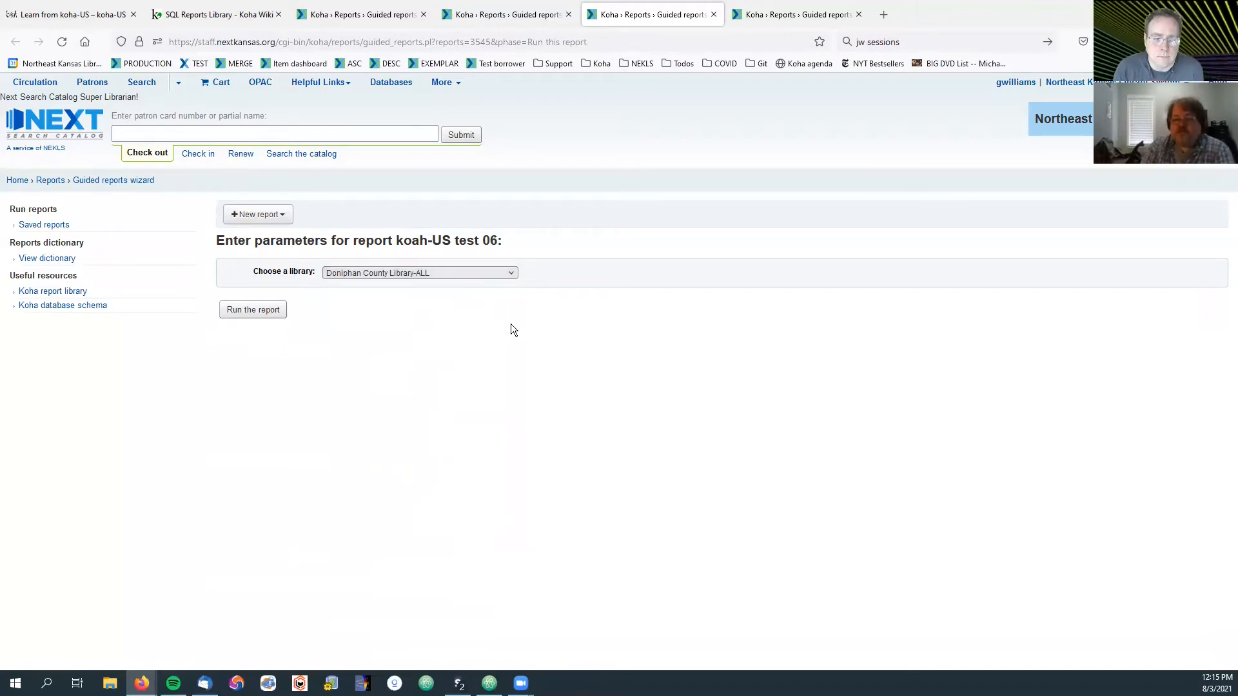
pyautogui.click(248, 313)
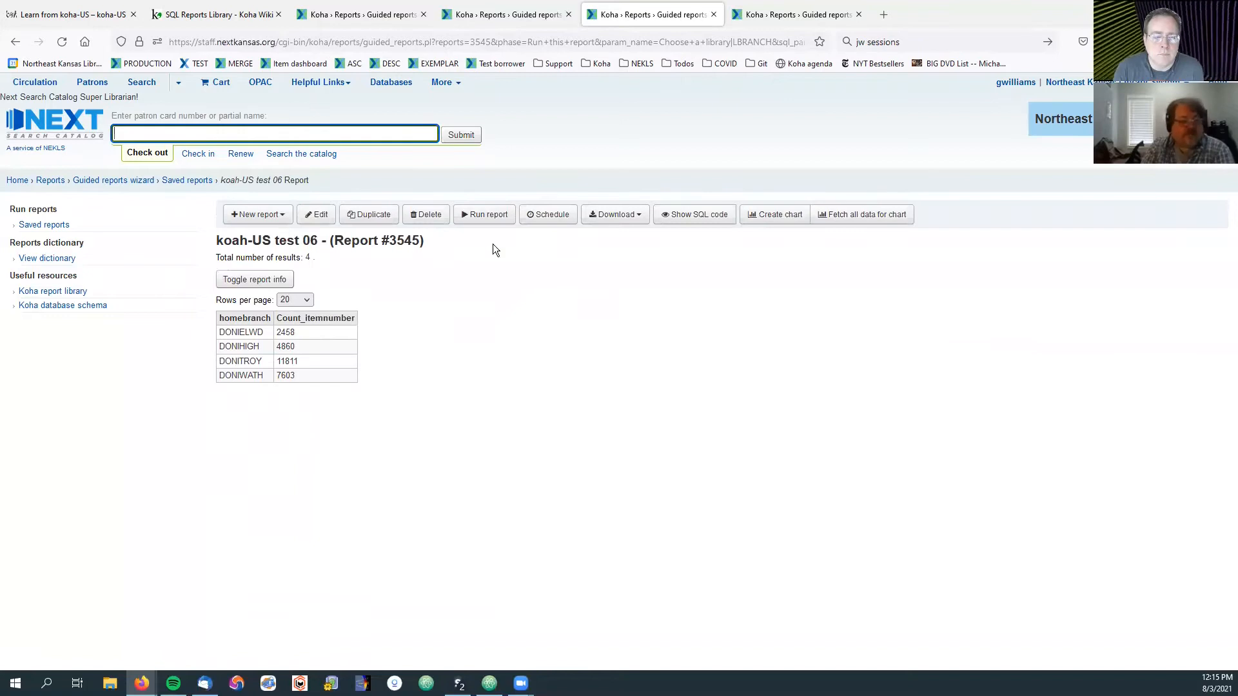
# Step: Rerun the koah-US test 06 report with Prairie Hills ALL SCHOOLS as the chosen library
pyautogui.click(489, 216)
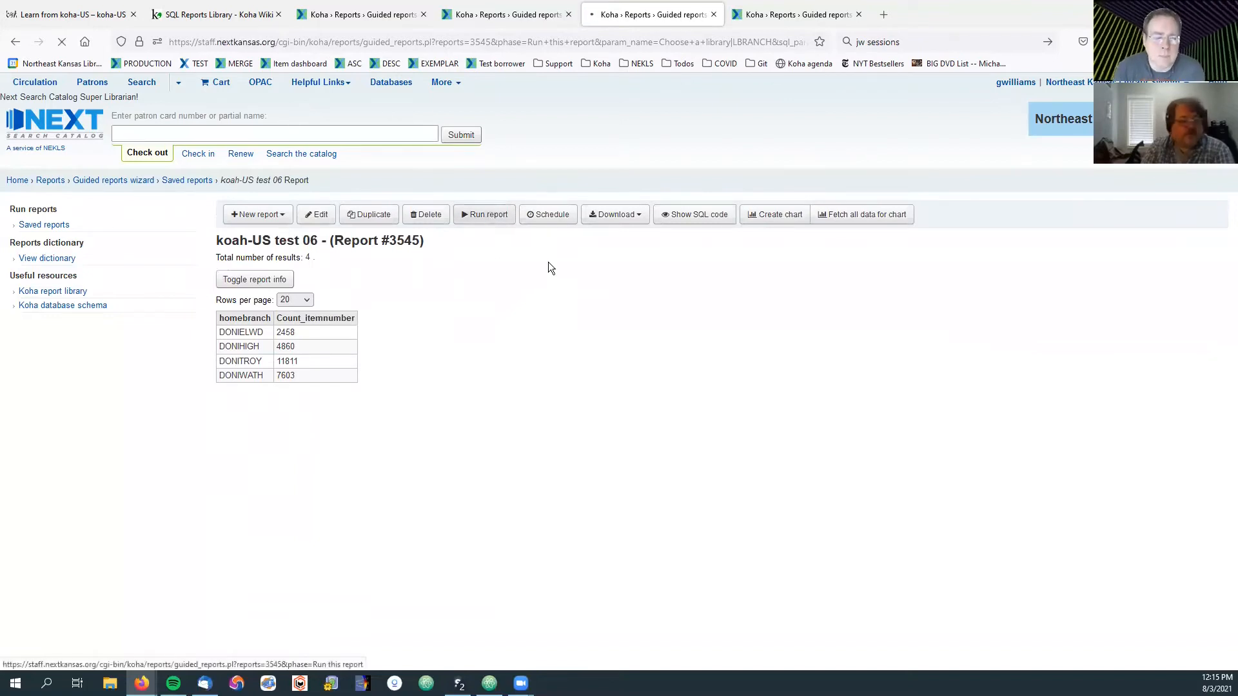
pyautogui.click(485, 272)
pyautogui.scroll(-5, 481, 386)
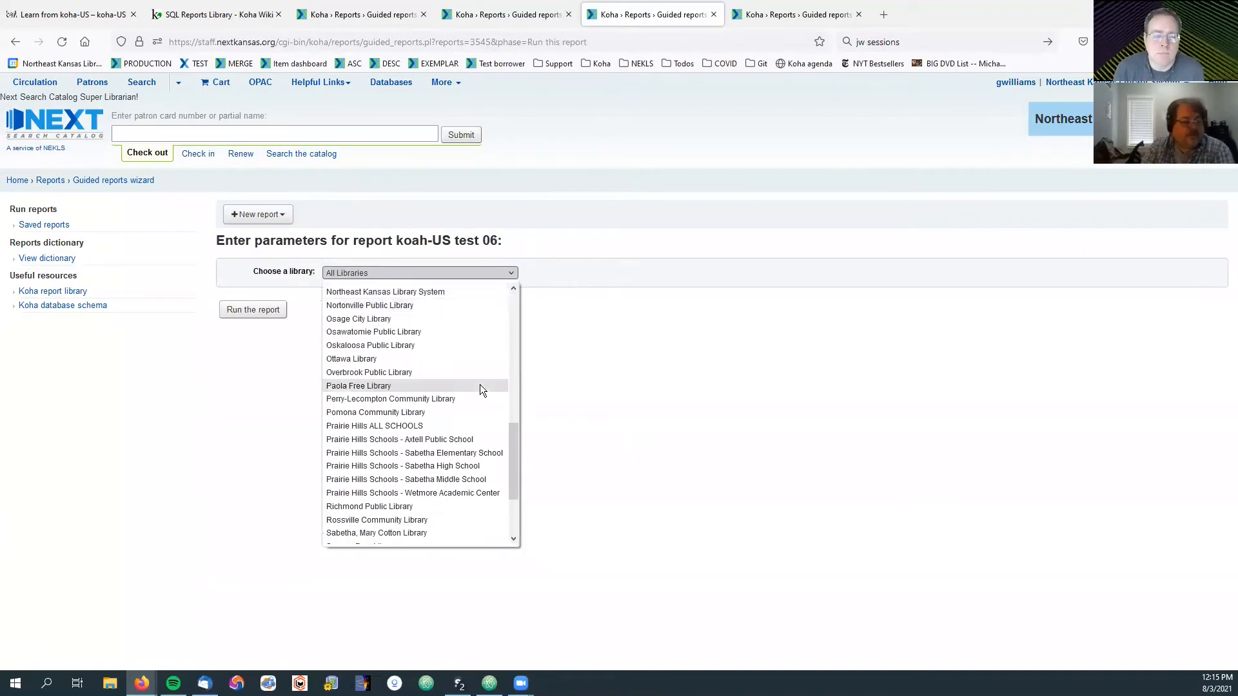
pyautogui.click(401, 425)
pyautogui.click(234, 312)
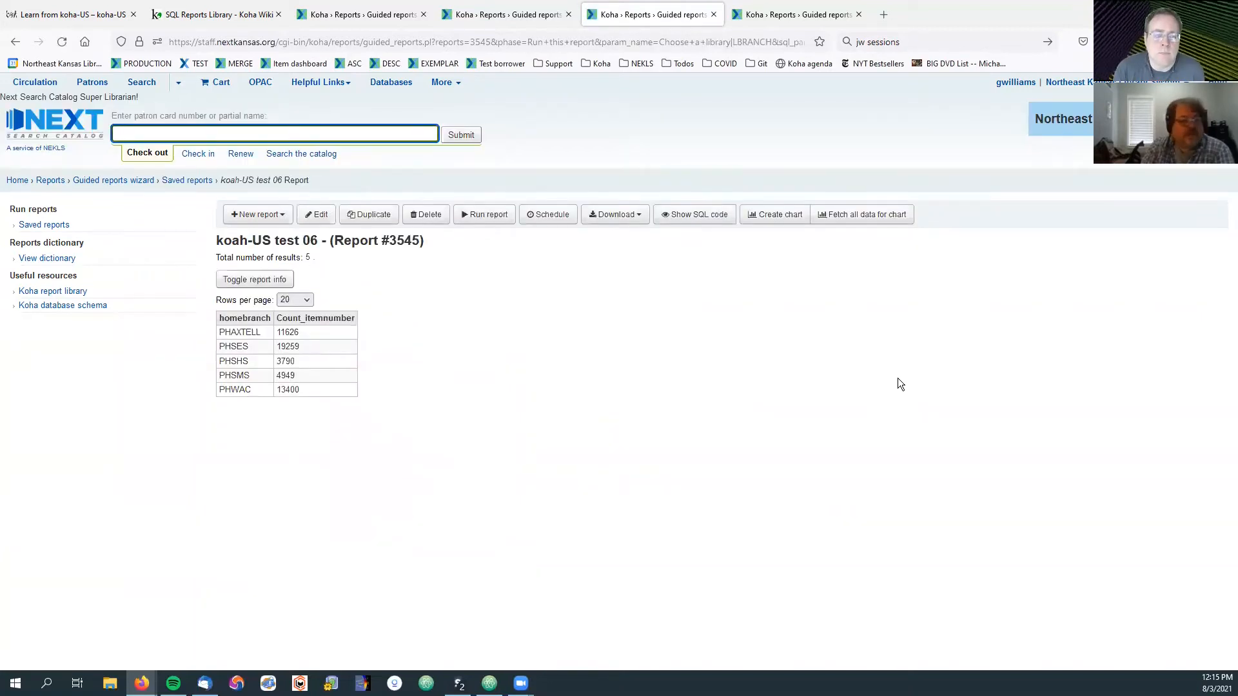
# Step: In the tab with the test 05 results, go to the authorized values administration, search for LBRANCH and open that category
pyautogui.click(795, 14)
pyautogui.click(443, 83)
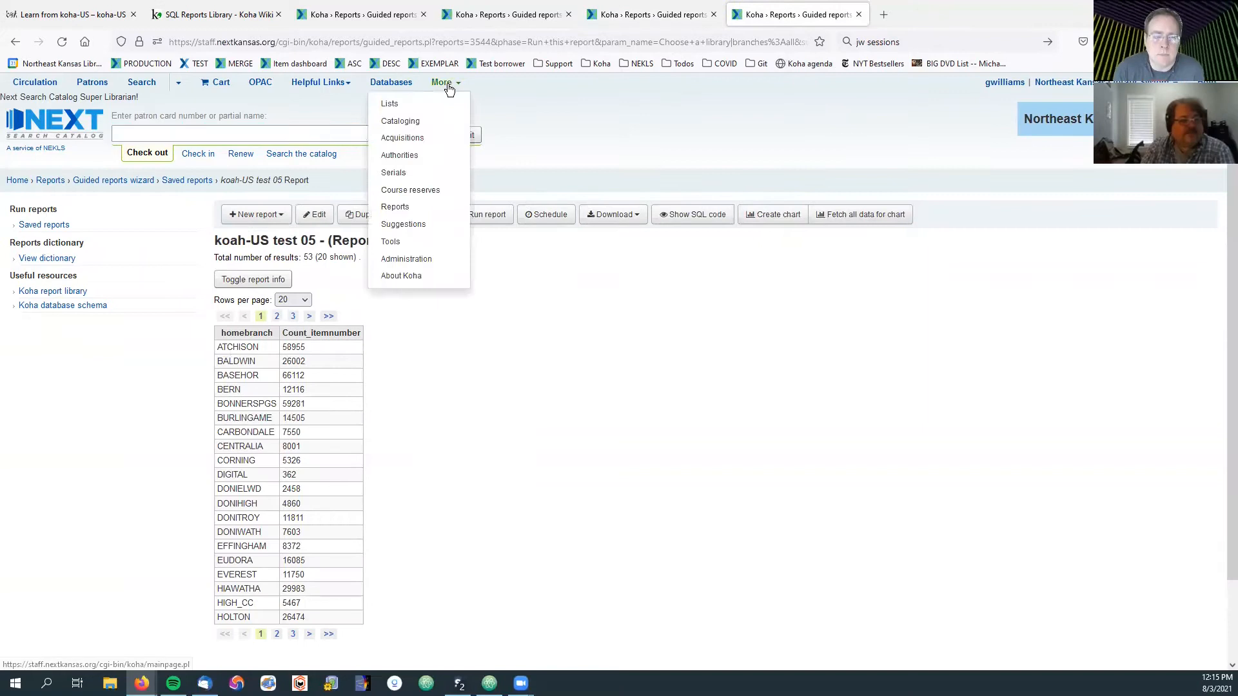
pyautogui.click(413, 259)
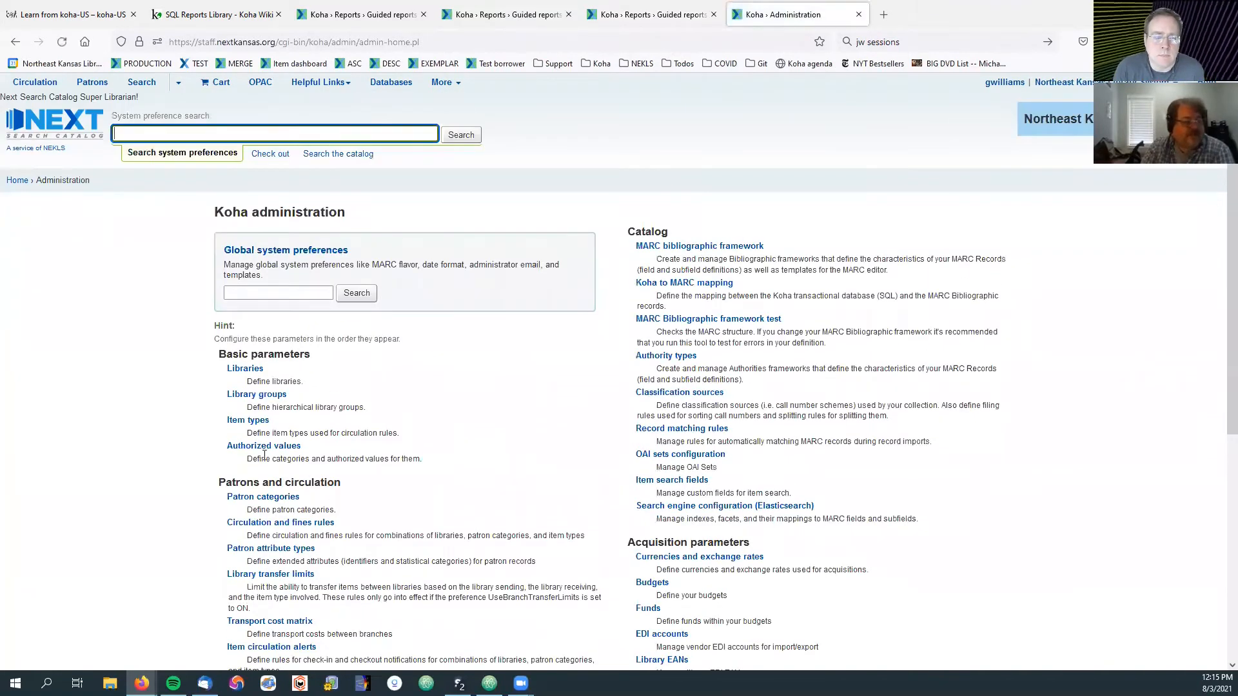
pyautogui.click(261, 447)
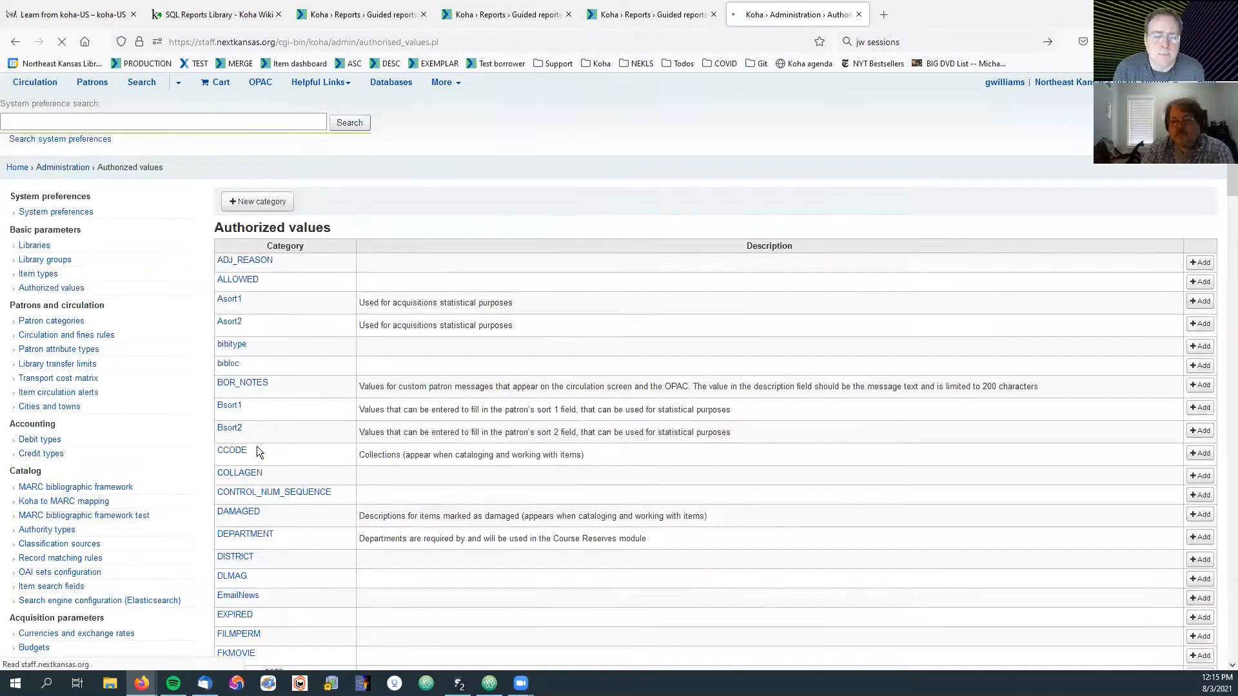
pyautogui.click(677, 272)
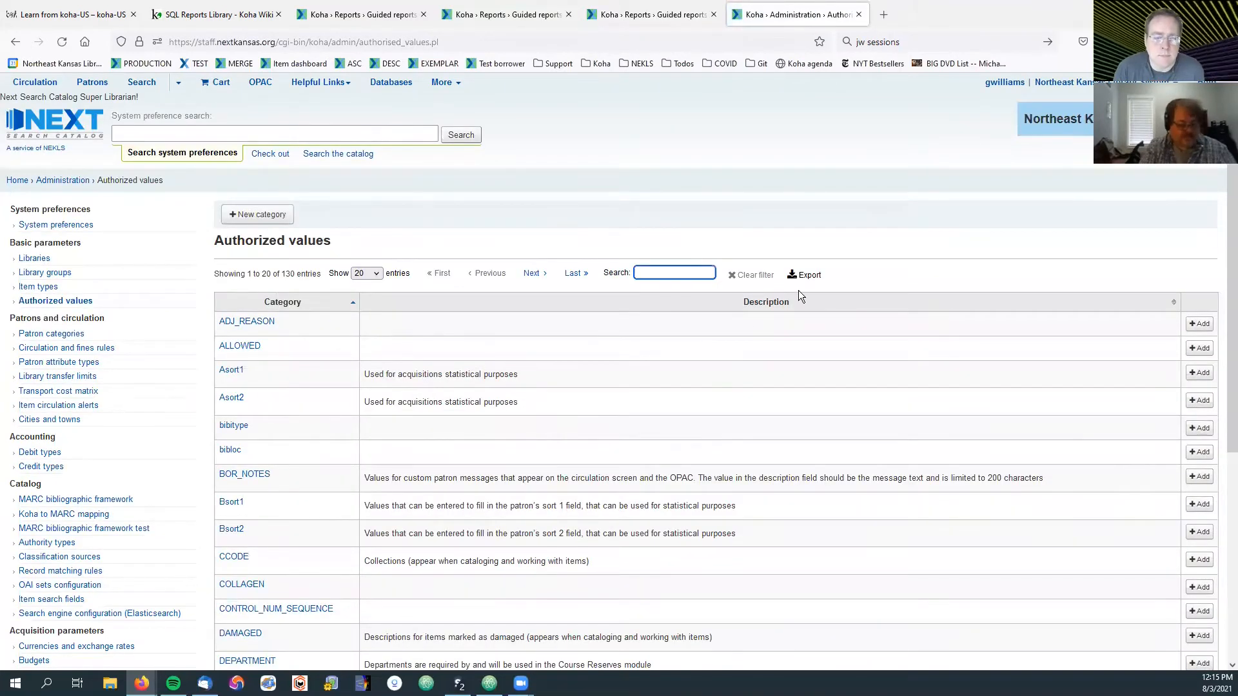
pyautogui.write('LBRANCH')
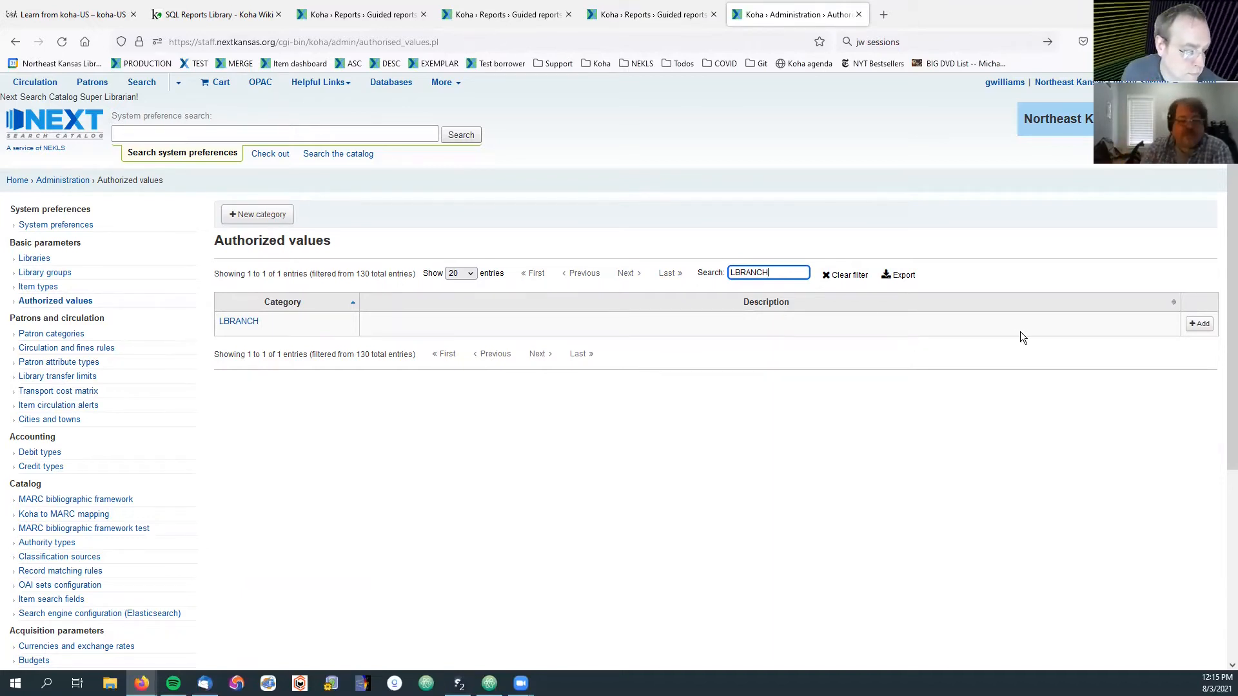
pyautogui.click(240, 322)
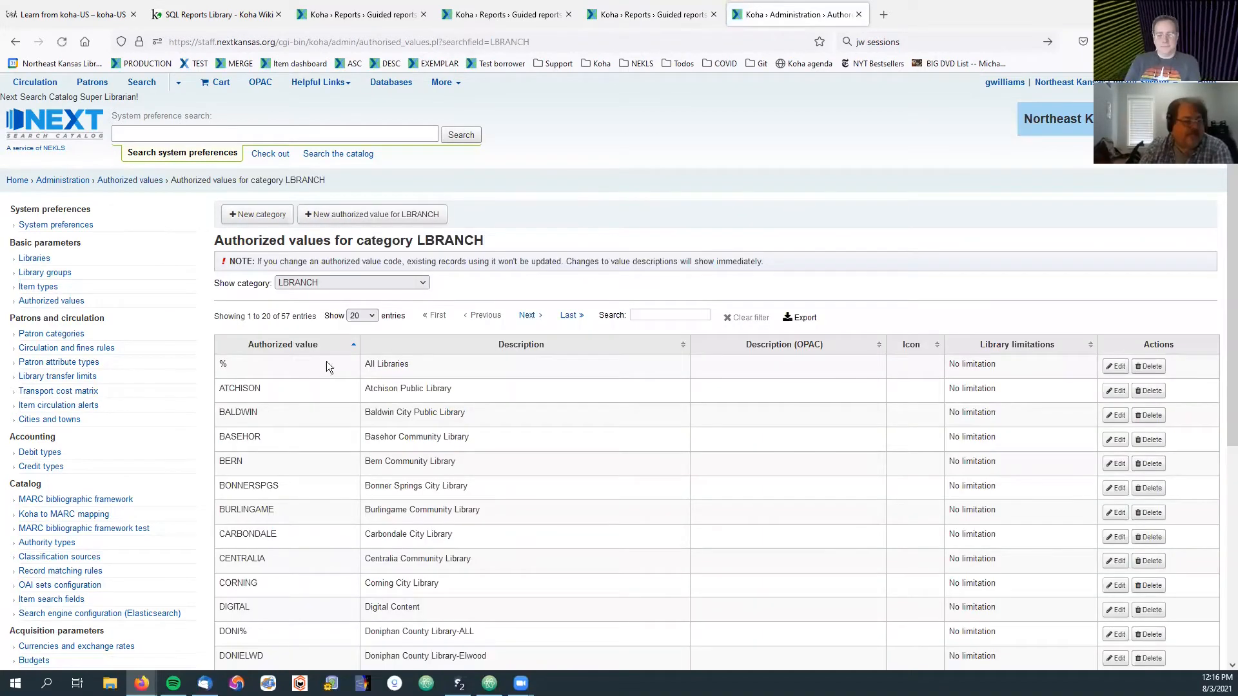
# Step: Show all entries of the LBRANCH category and examine how its authorized values pair with their descriptions
pyautogui.click(366, 316)
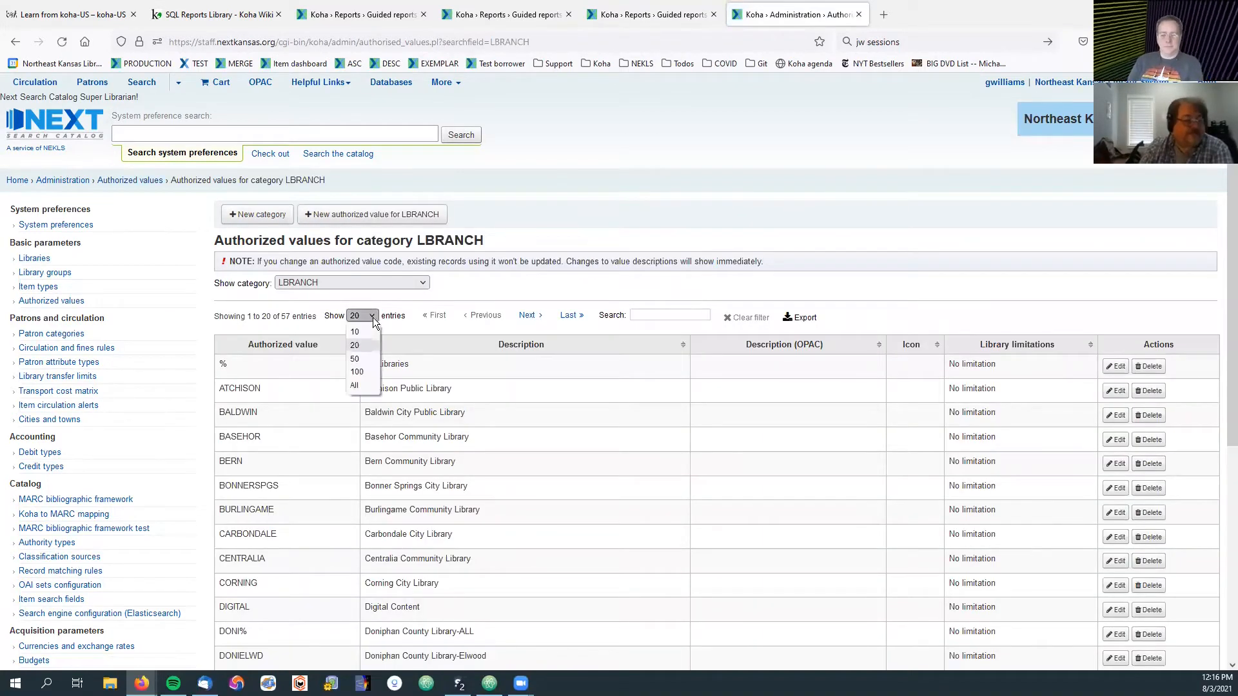
pyautogui.click(355, 386)
pyautogui.scroll(-1, 361, 354)
pyautogui.scroll(-2, 361, 353)
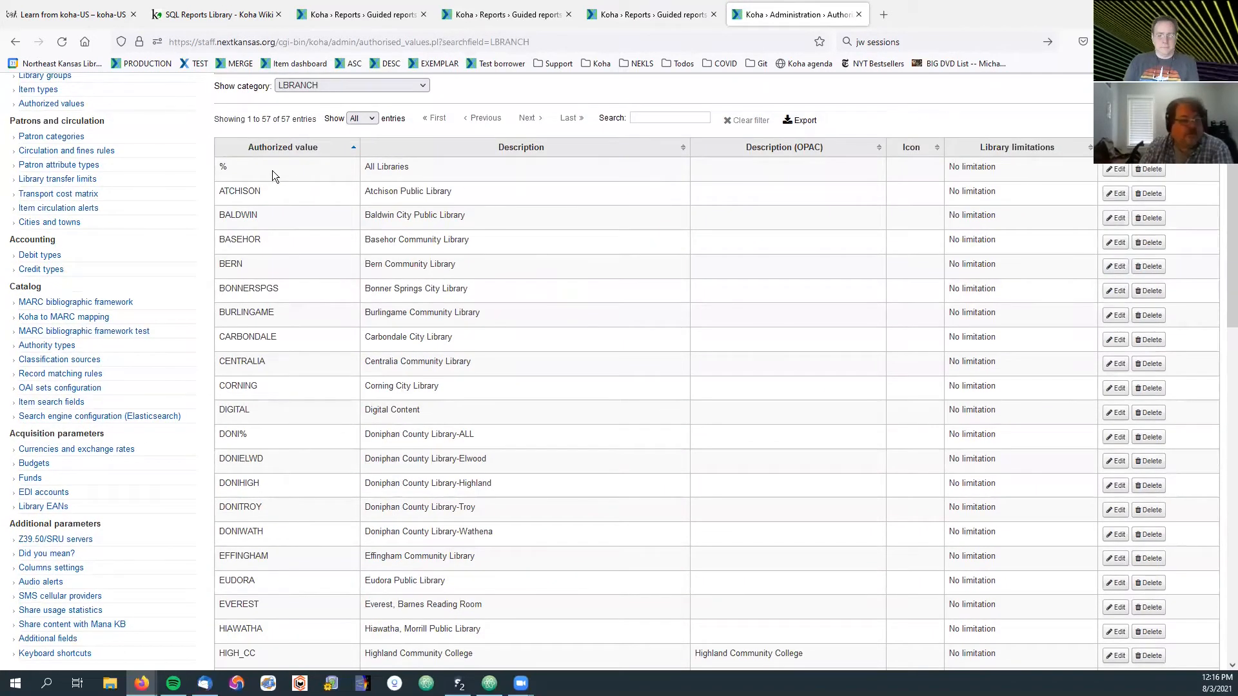
pyautogui.scroll(2, 276, 215)
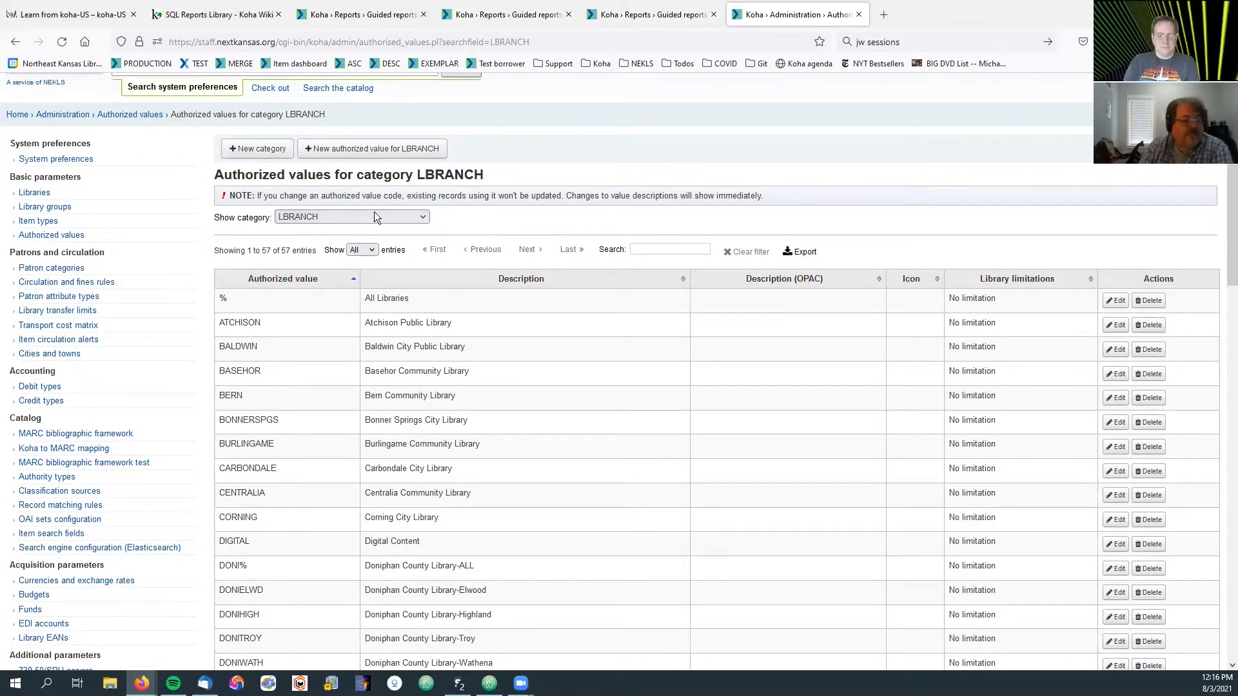
# Step: Try to add a new LBRANCH authorized value DONI% with the description "Doniphan County - All-"
pyautogui.click(393, 149)
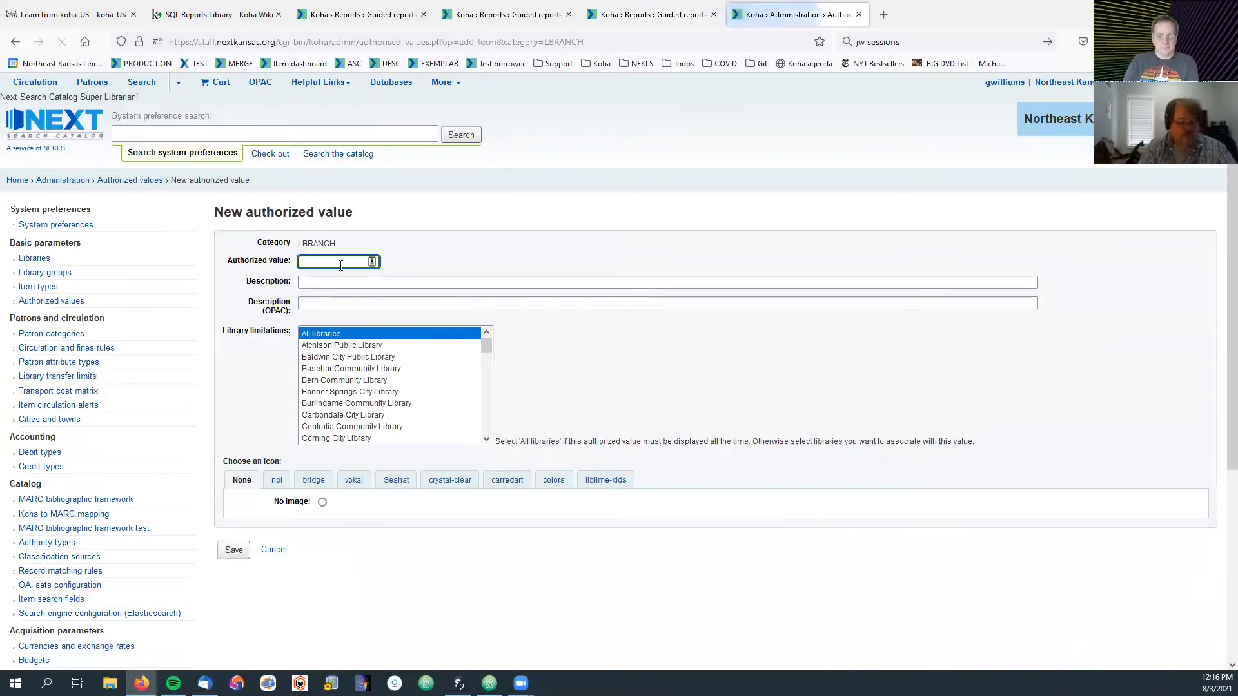
pyautogui.write('DON')
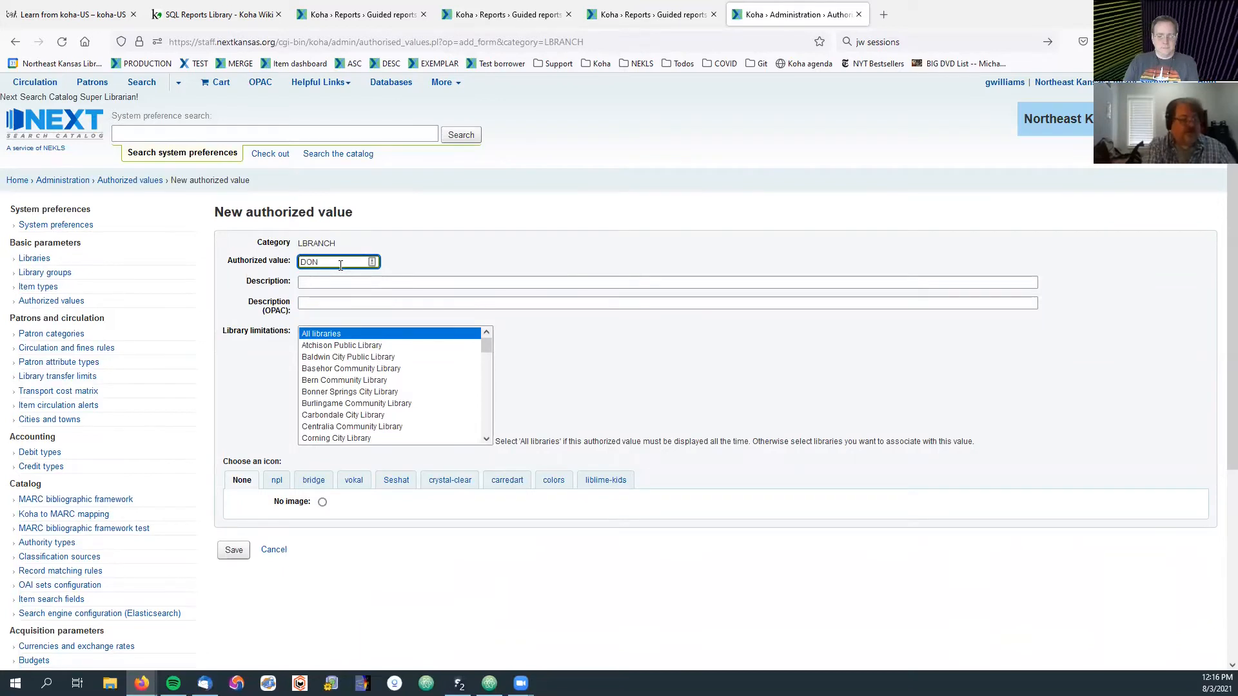
pyautogui.write('I%')
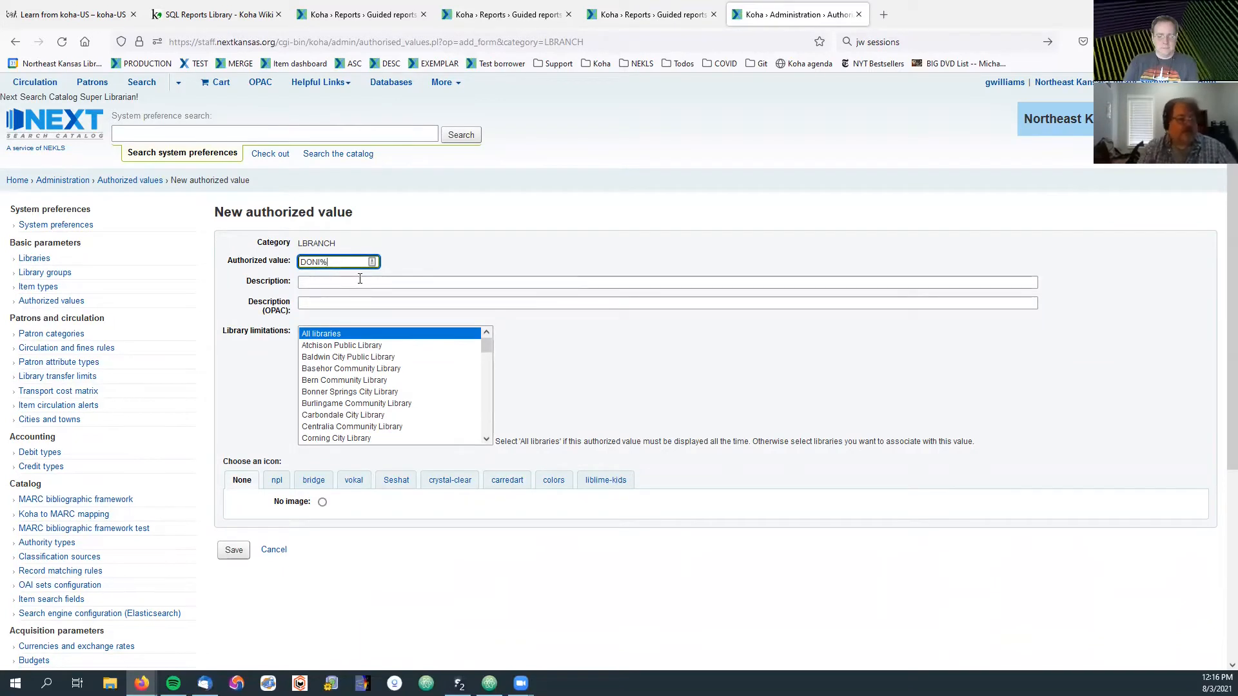
pyautogui.click(355, 285)
pyautogui.write('All ')
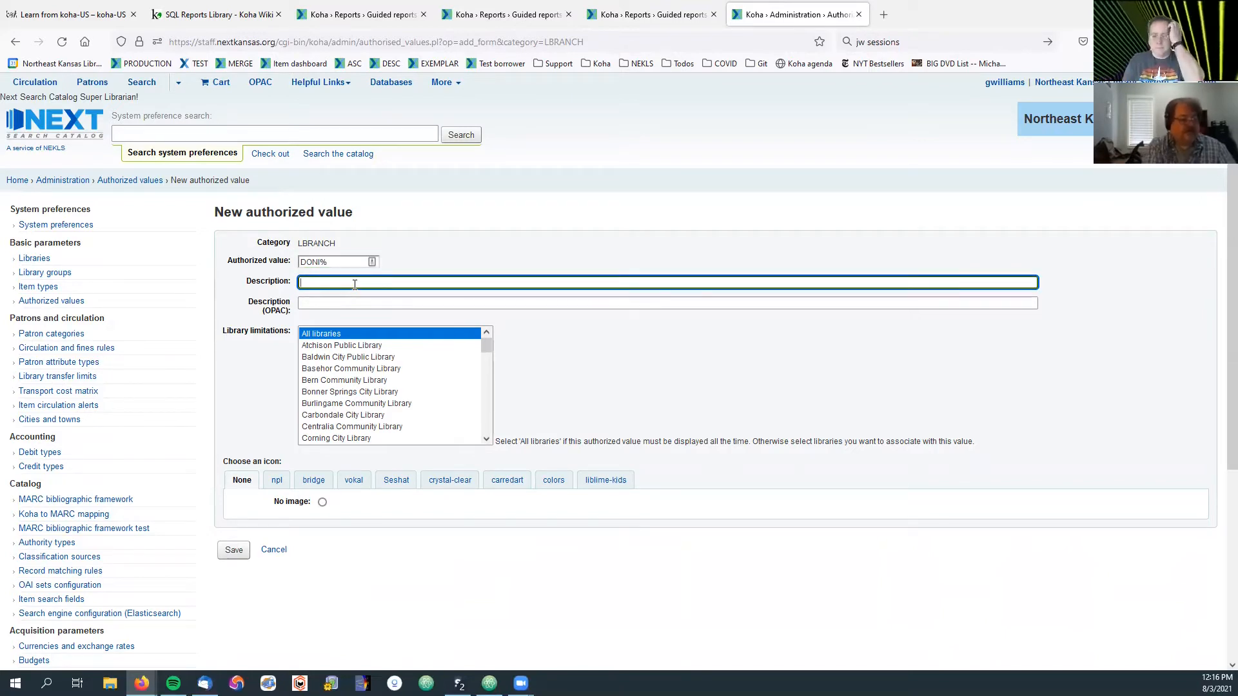
pyautogui.write('Doniphan County')
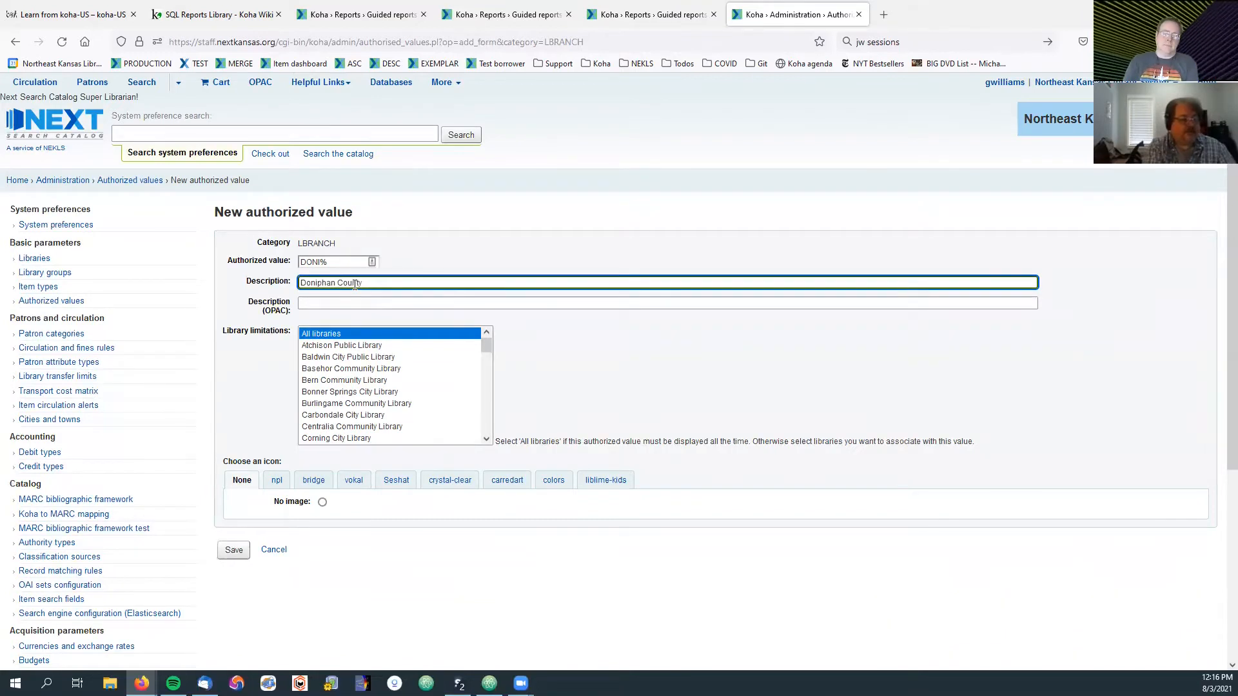
pyautogui.write(' - All')
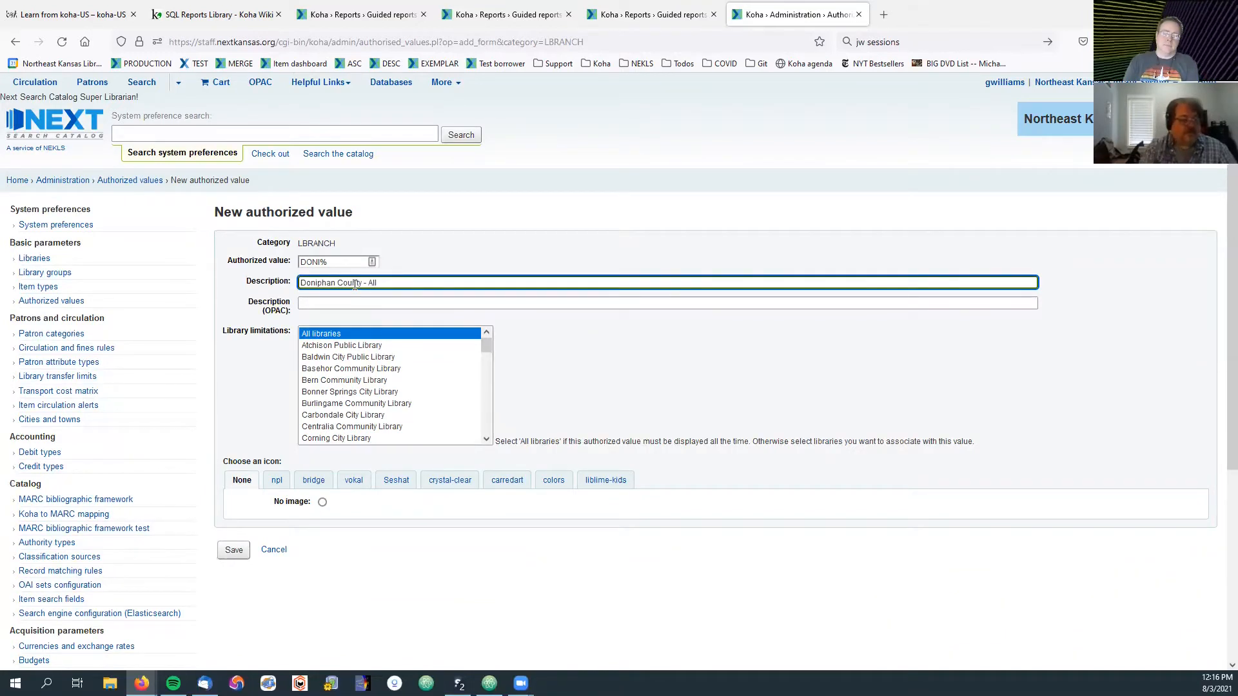
pyautogui.write('-')
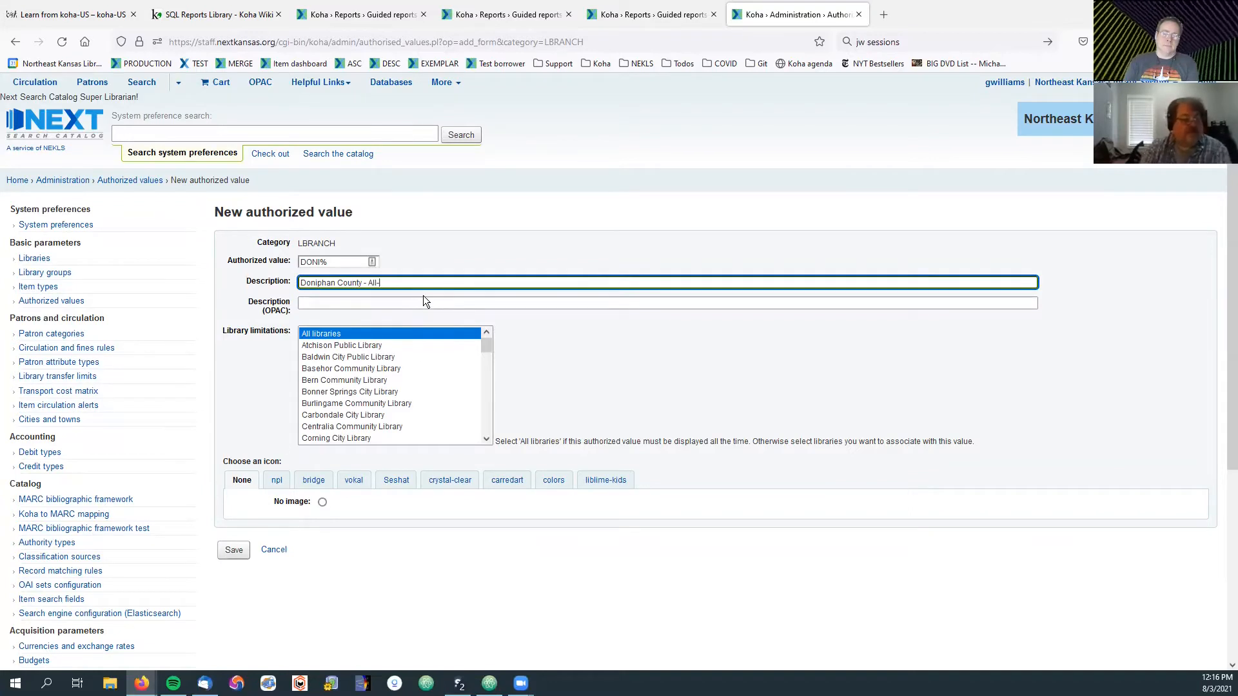
pyautogui.click(246, 550)
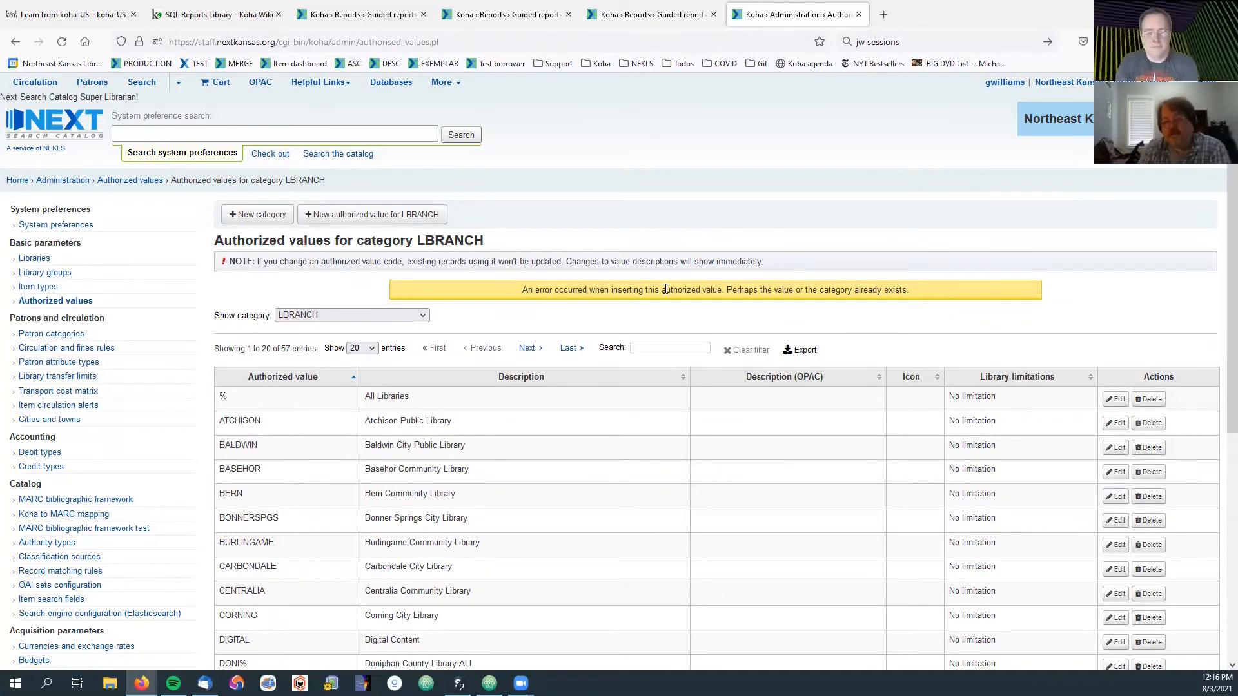
# Step: Show all entries of the LBRANCH category and examine the ATCHISON, % and DONI% authorized values with their descriptions
pyautogui.click(361, 349)
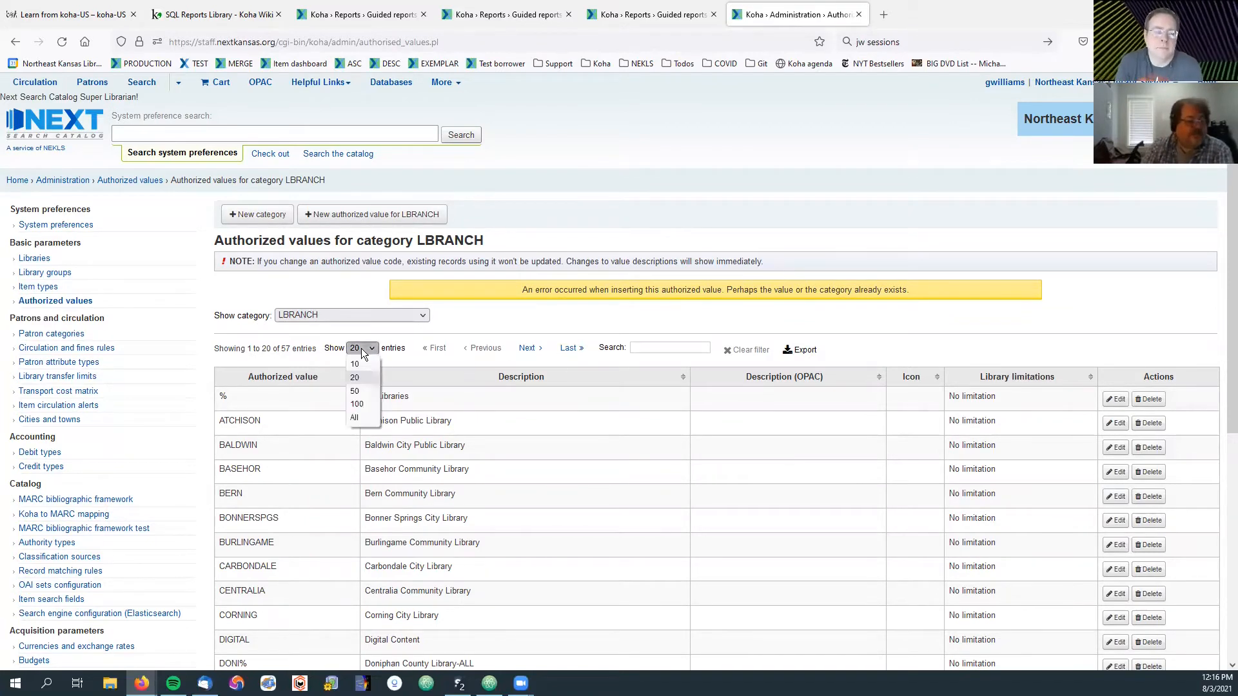
pyautogui.click(359, 426)
pyautogui.scroll(-4, 518, 413)
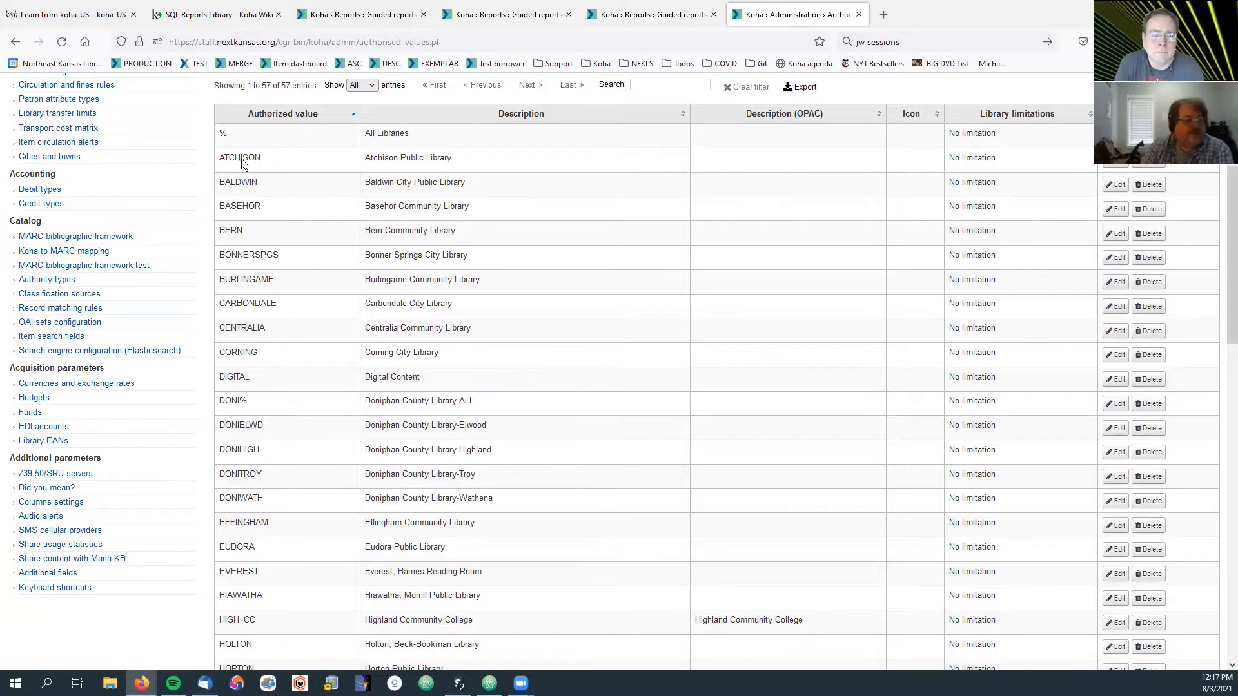
pyautogui.moveTo(220, 157); pyautogui.dragTo(260, 158)
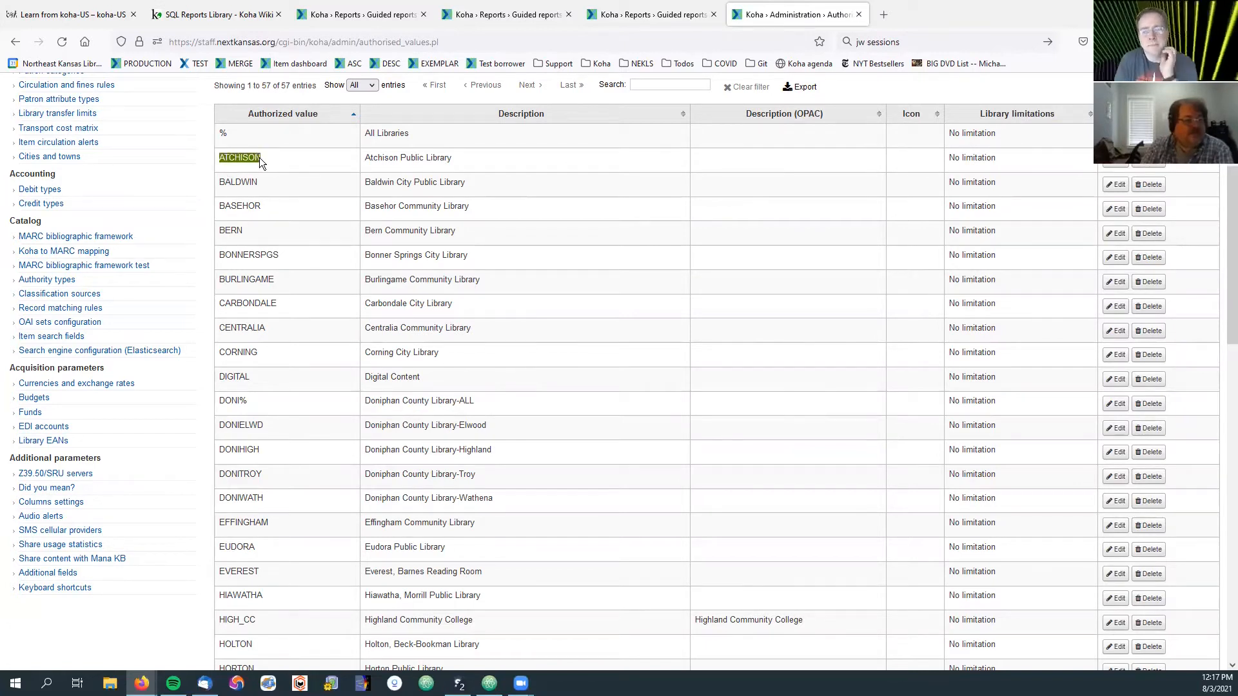
pyautogui.doubleClick(223, 134)
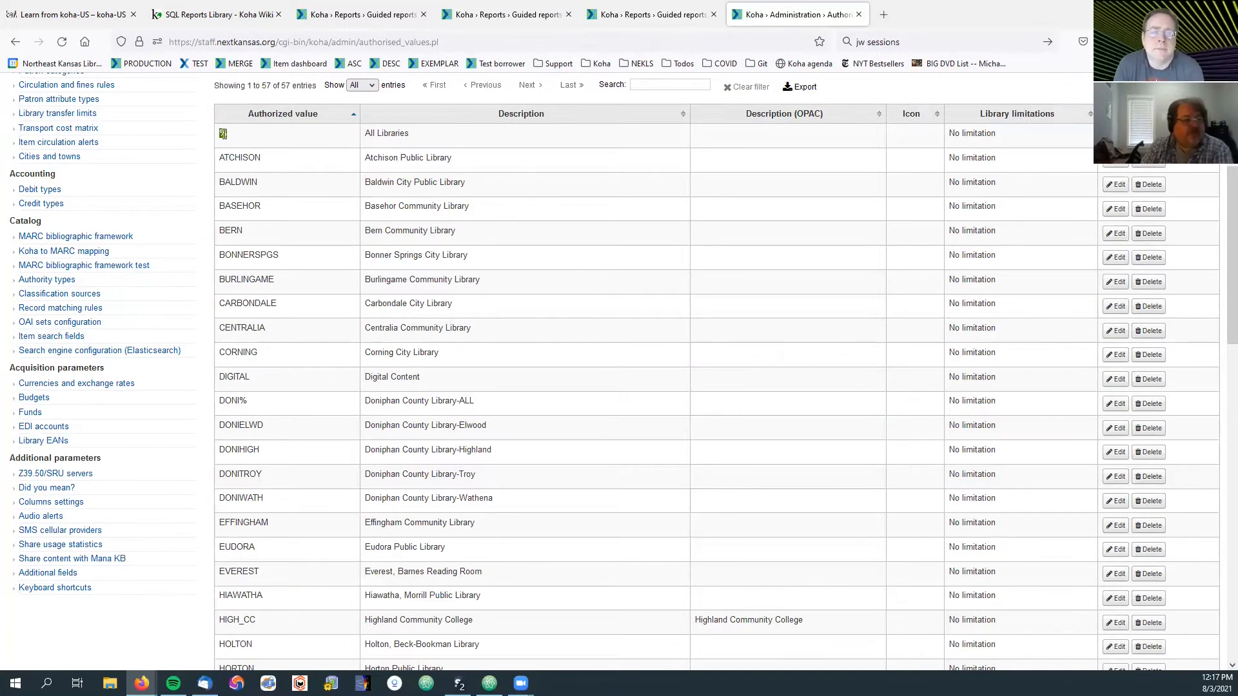
pyautogui.scroll(-2, 344, 162)
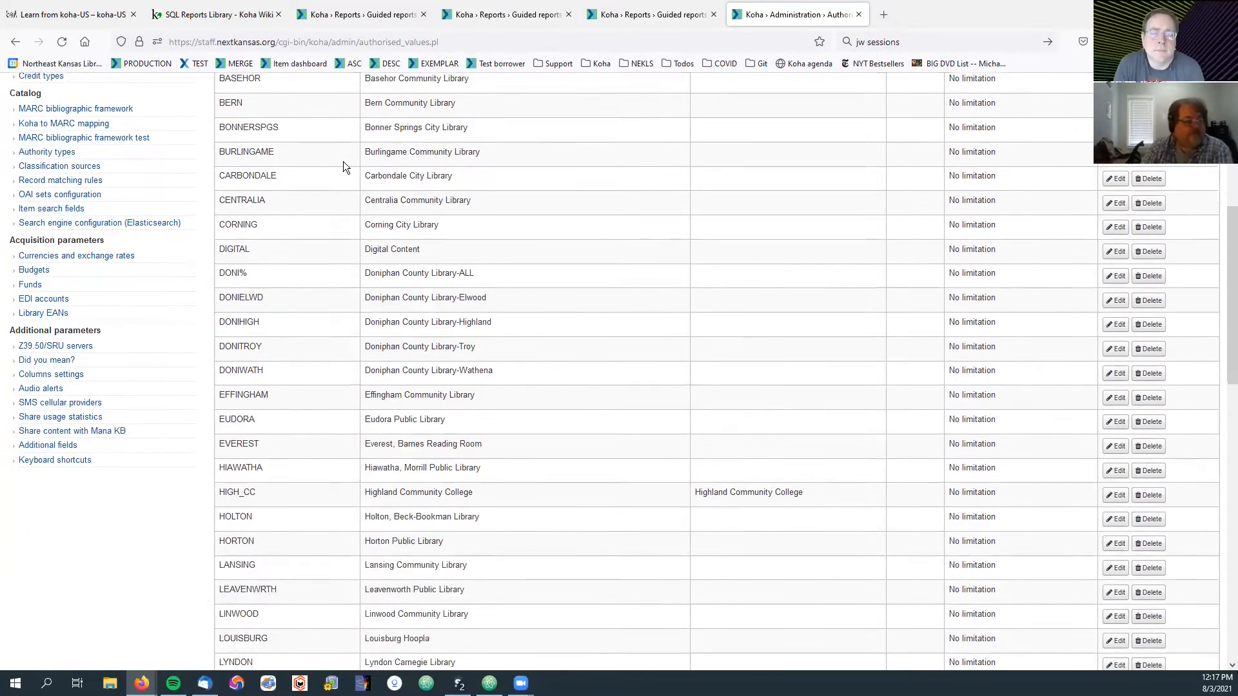
pyautogui.scroll(-2, 343, 162)
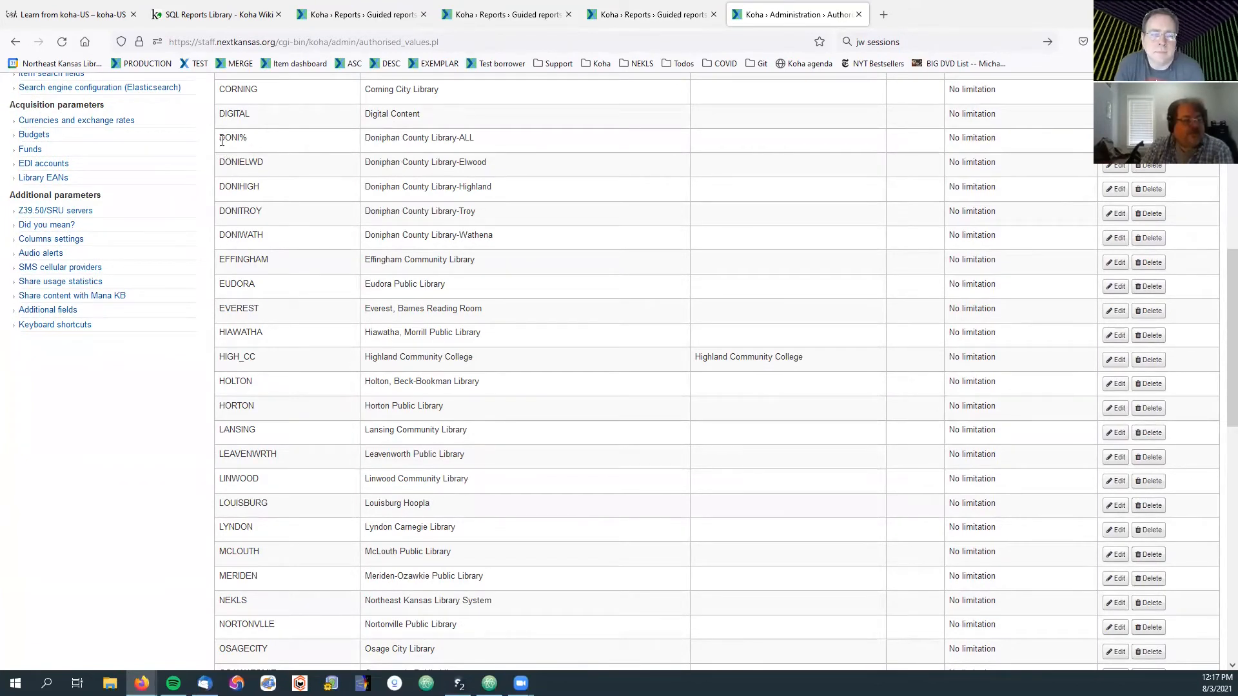
pyautogui.doubleClick(247, 139)
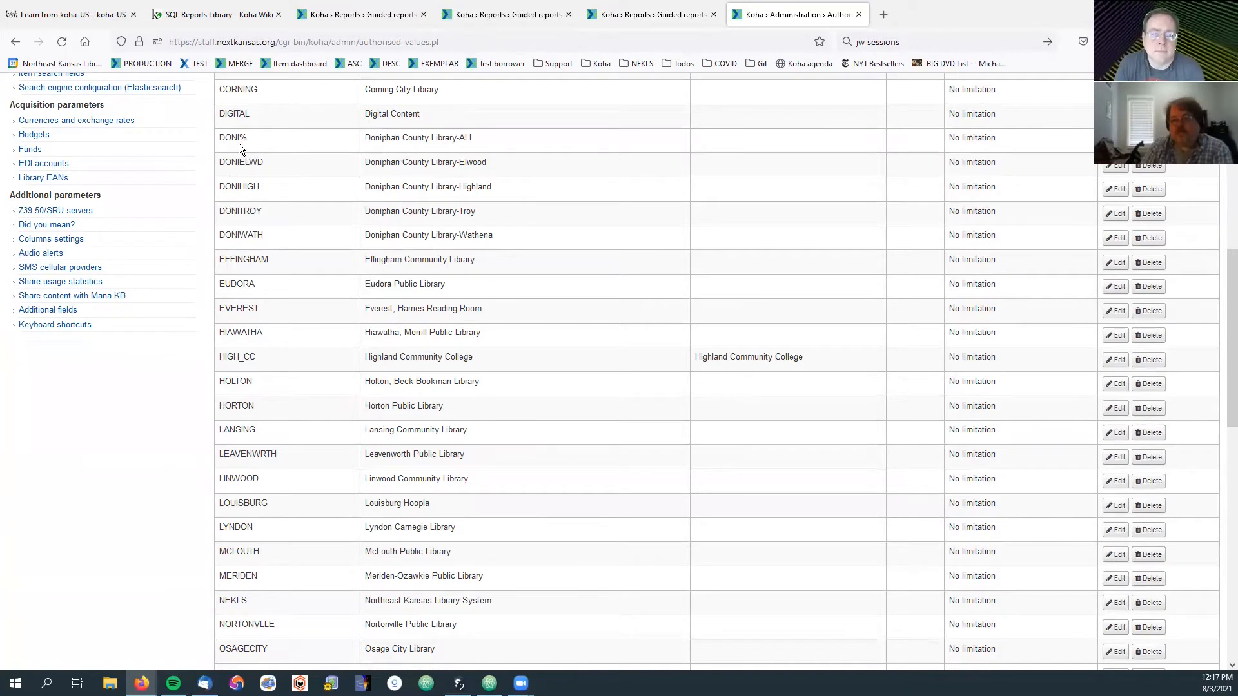
# Step: Examine the PH% authorized value and its description Prairie Hills ALL SCHOOLS in the LBRANCH category
pyautogui.scroll(-9, 283, 172)
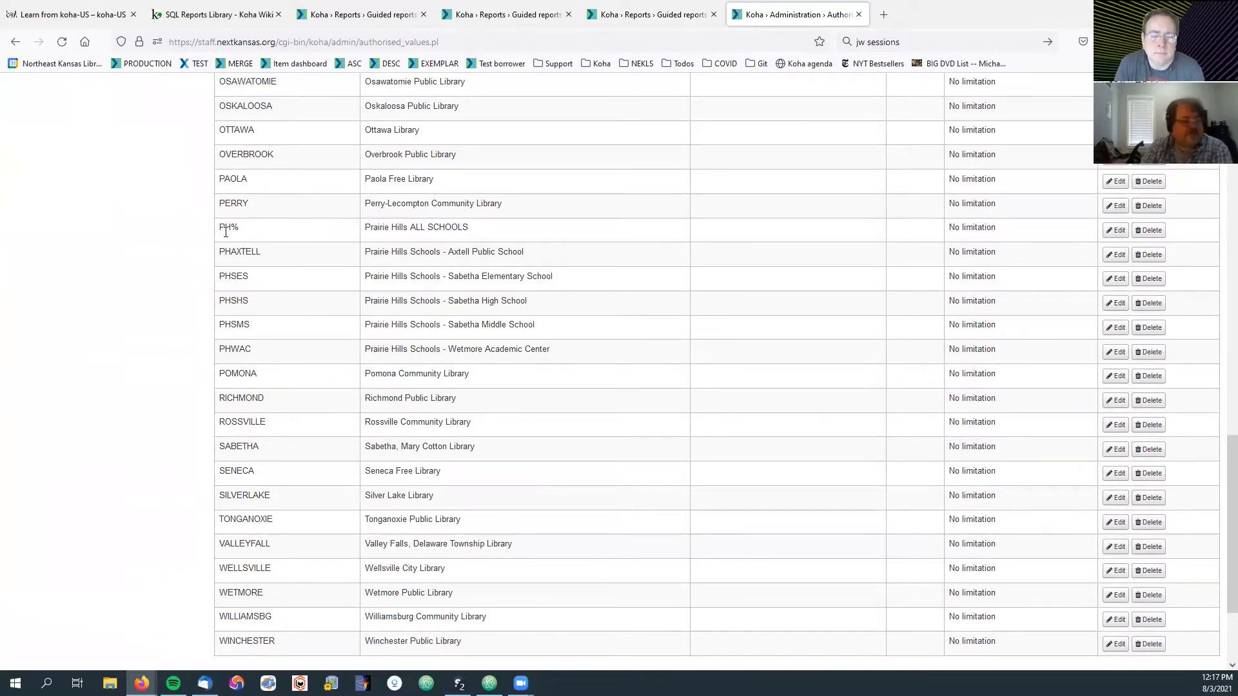
pyautogui.moveTo(221, 229); pyautogui.dragTo(239, 230)
pyautogui.click(420, 241)
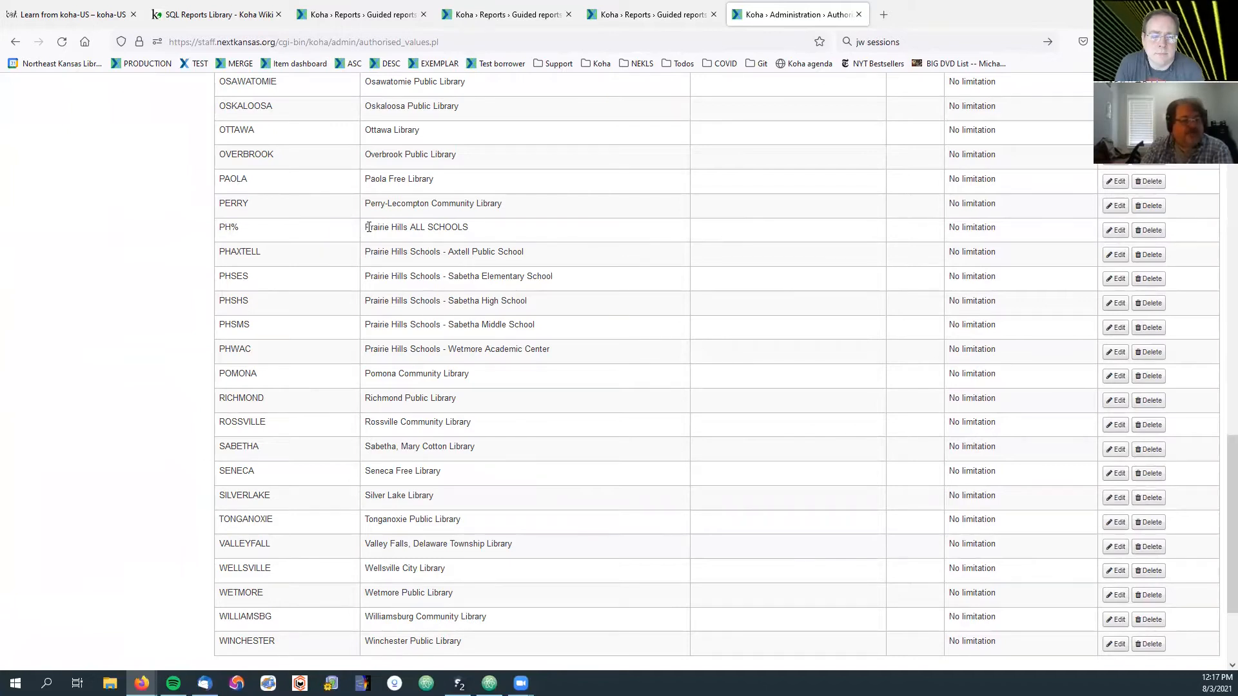
pyautogui.moveTo(367, 228); pyautogui.dragTo(465, 228)
pyautogui.click(509, 237)
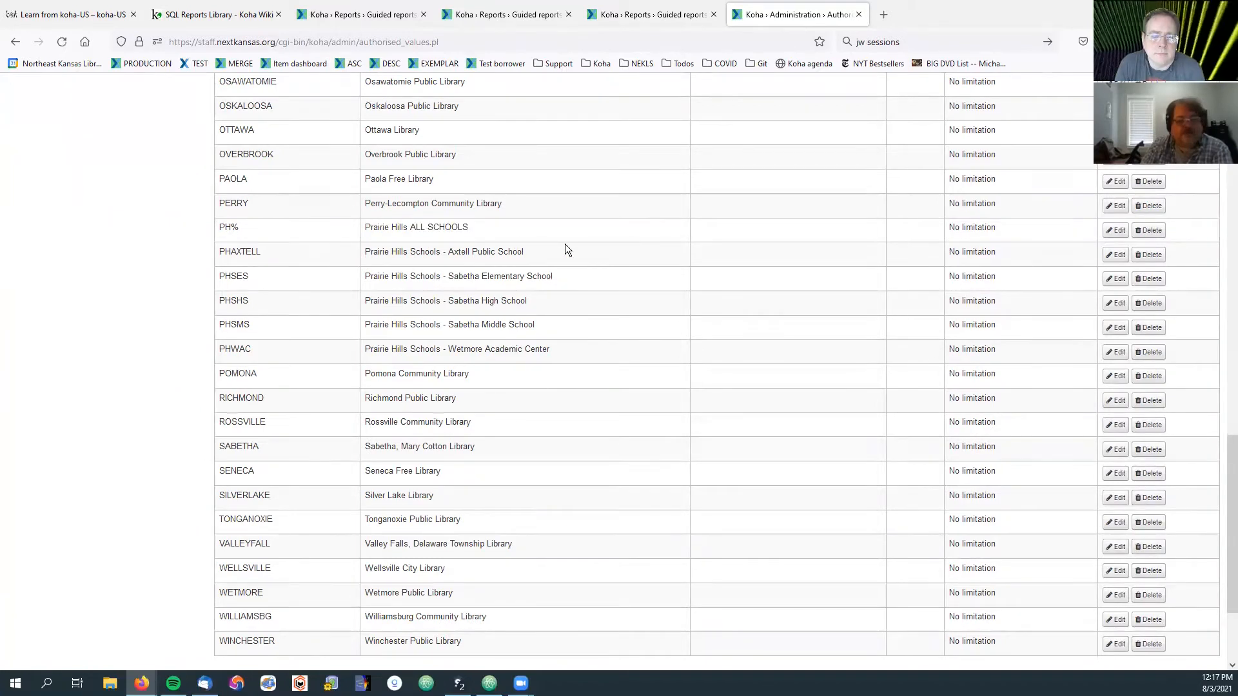
# Step: From the saved reports list, open the koah-US test 07 report's run page in a new browser tab and switch to it
pyautogui.click(632, 21)
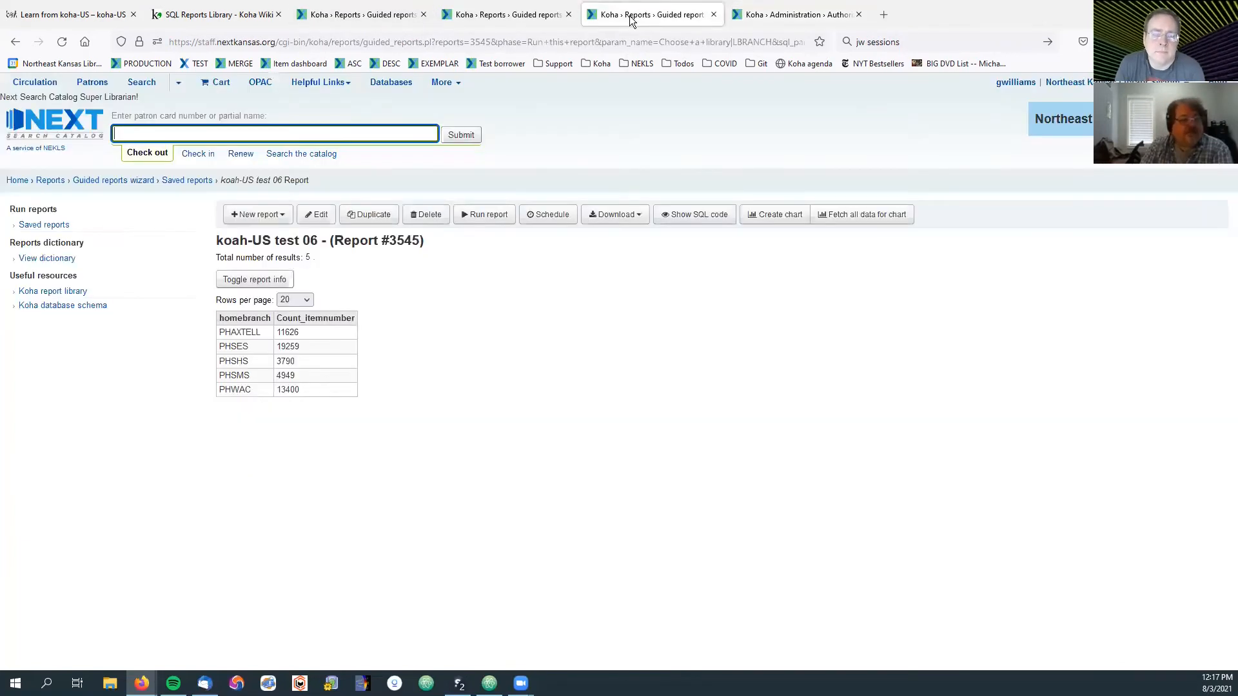
pyautogui.click(523, 17)
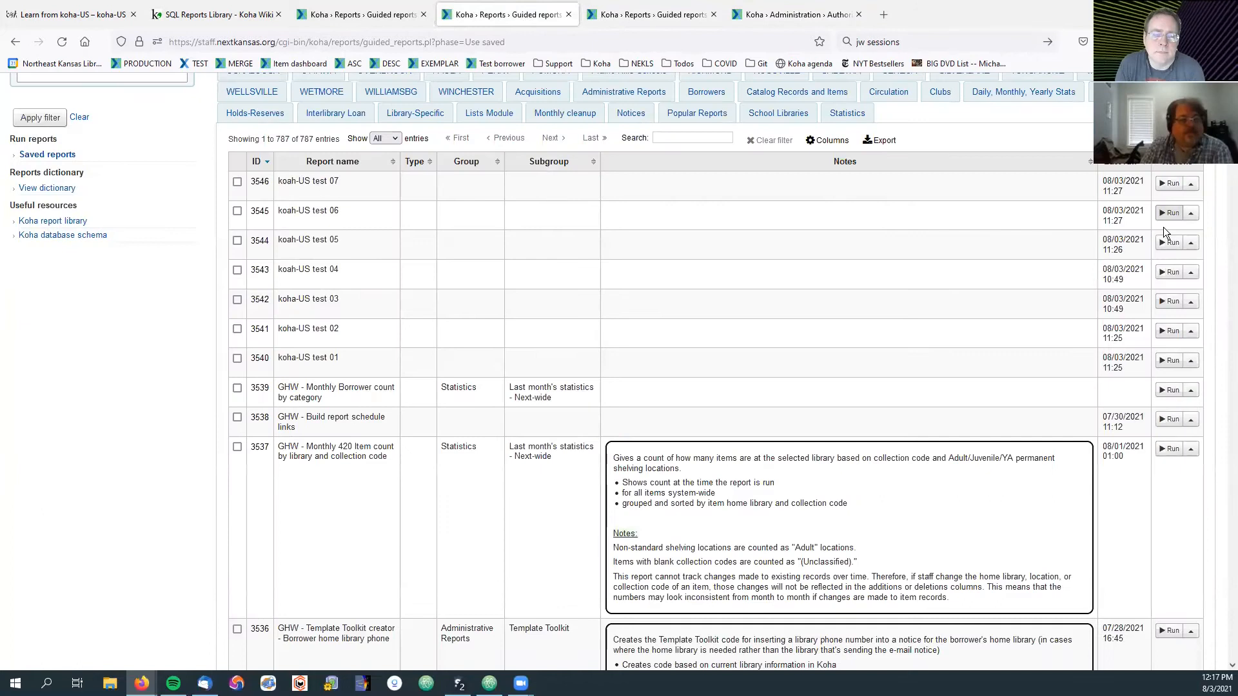
pyautogui.rightClick(1168, 201)
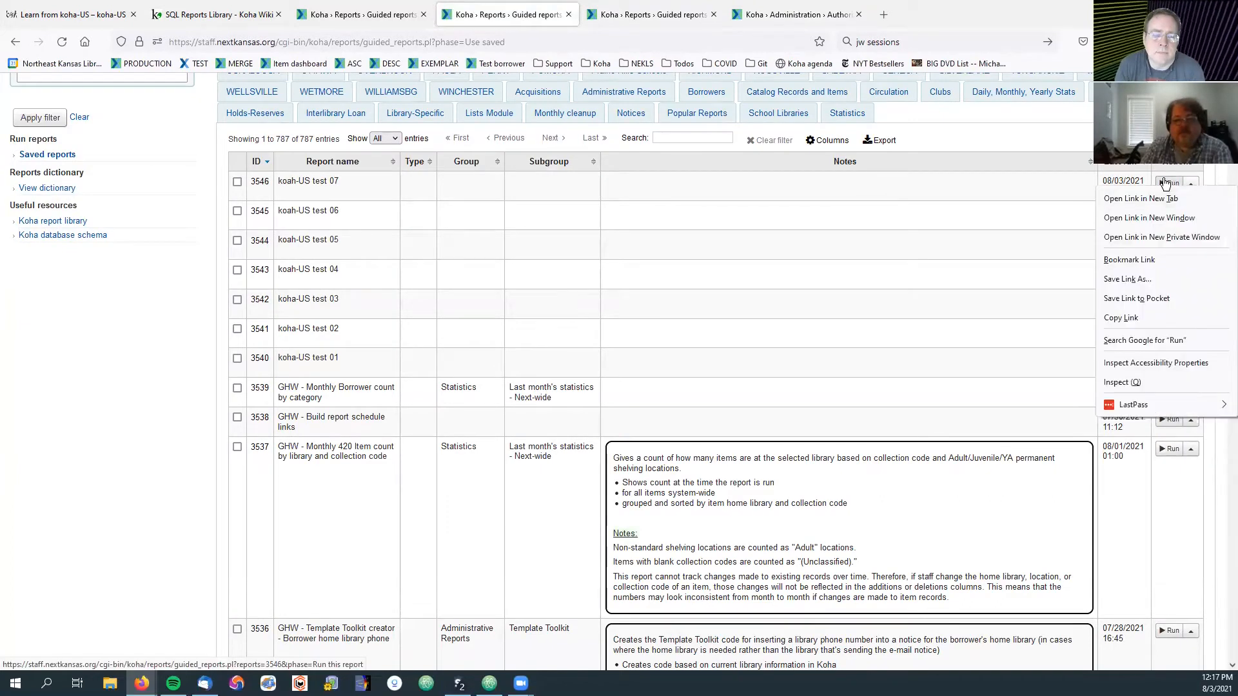
pyautogui.click(1174, 207)
pyautogui.click(641, 16)
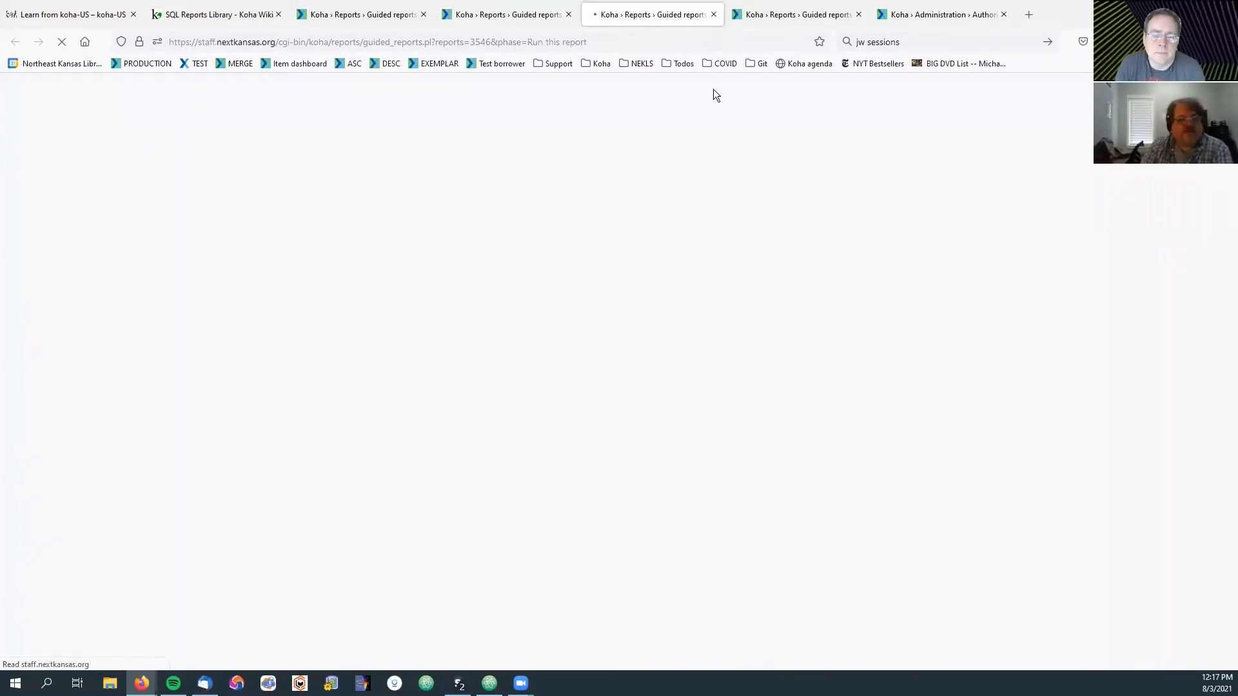
# Step: Look through the shelving location choices of koah-US test 07 and run the report with ~Display - LEAVENWRTH - All
pyautogui.click(413, 276)
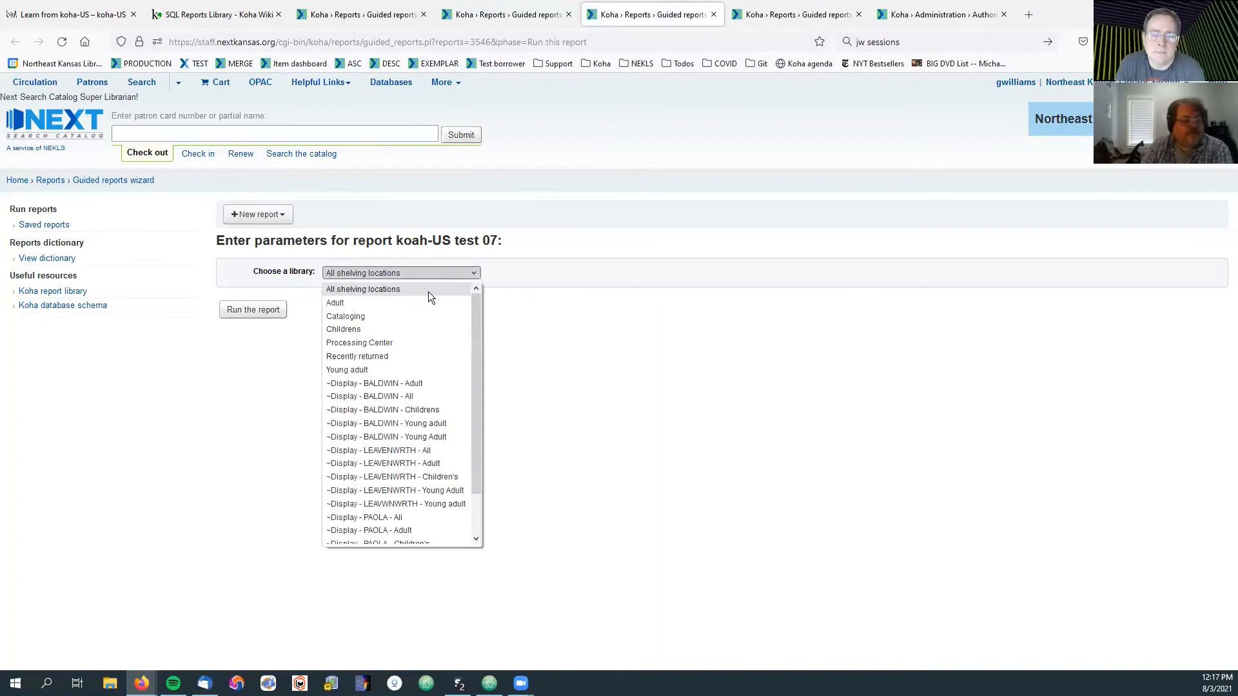
pyautogui.scroll(-1, 411, 400)
pyautogui.scroll(1, 418, 419)
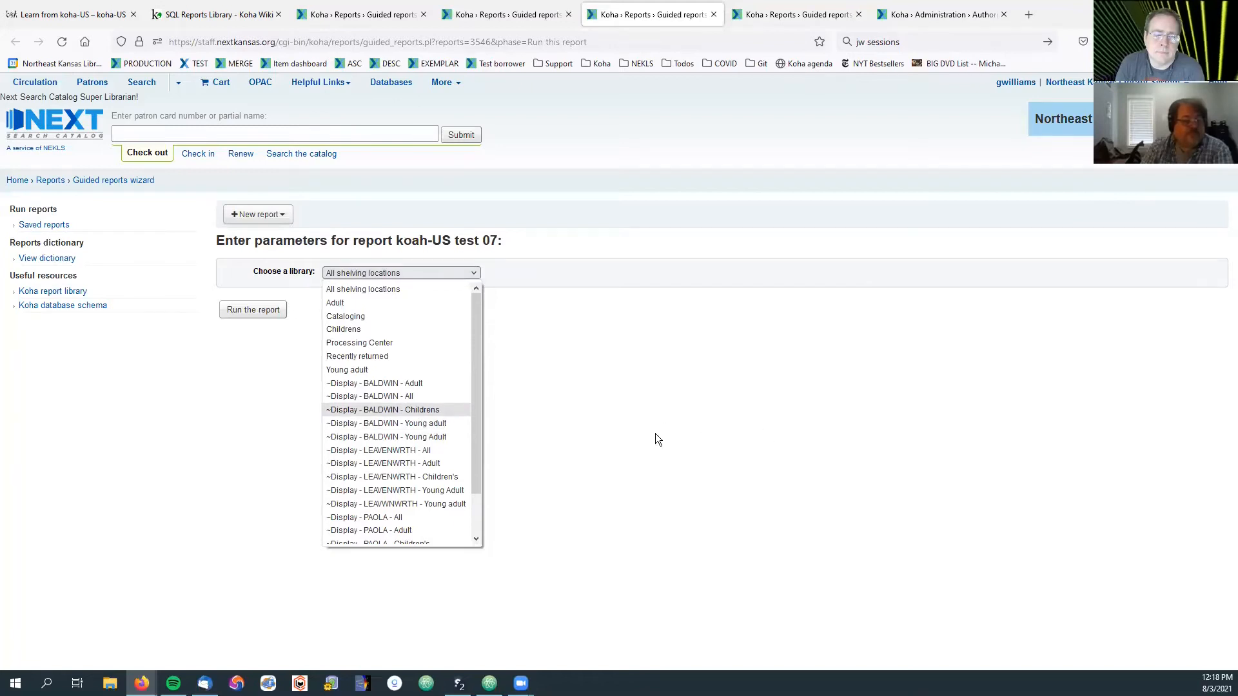
pyautogui.click(703, 369)
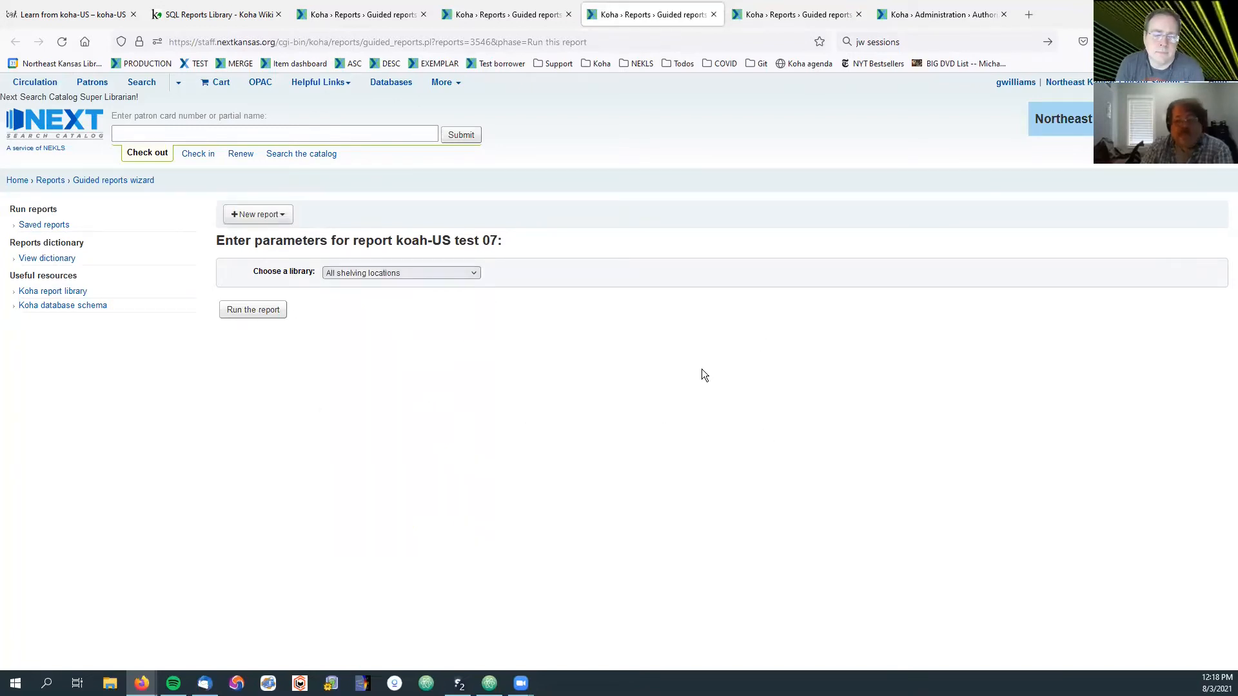
pyautogui.click(402, 273)
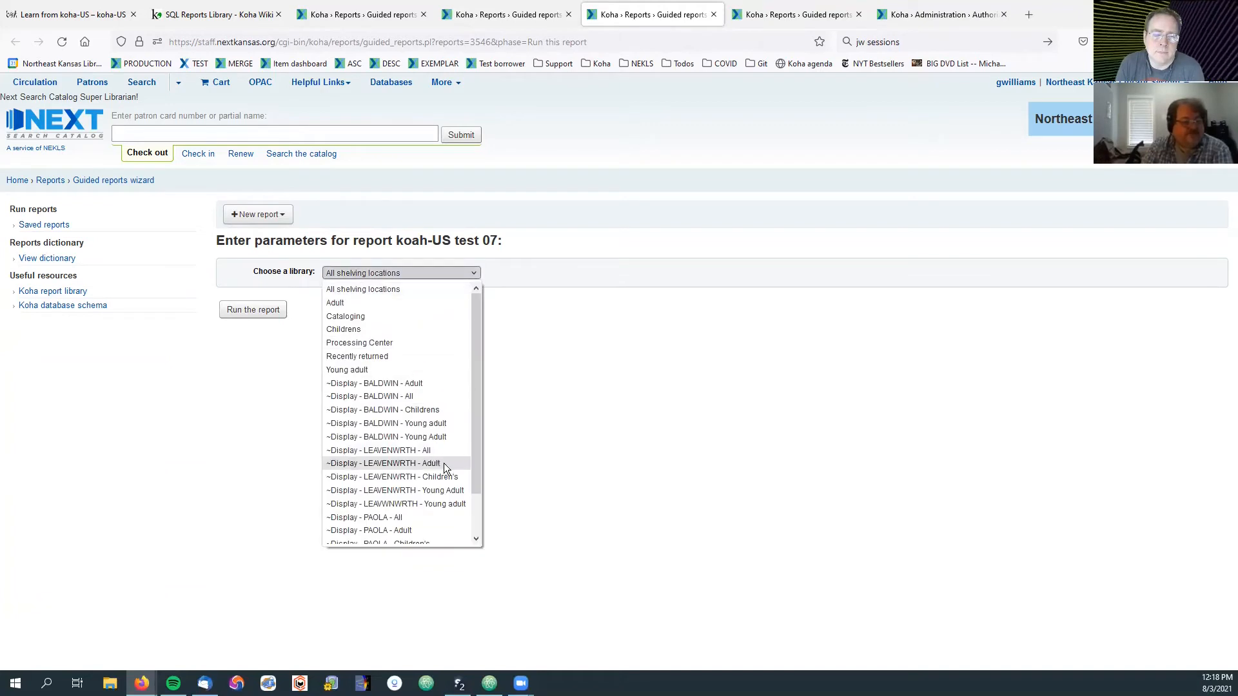
pyautogui.click(403, 450)
pyautogui.click(266, 310)
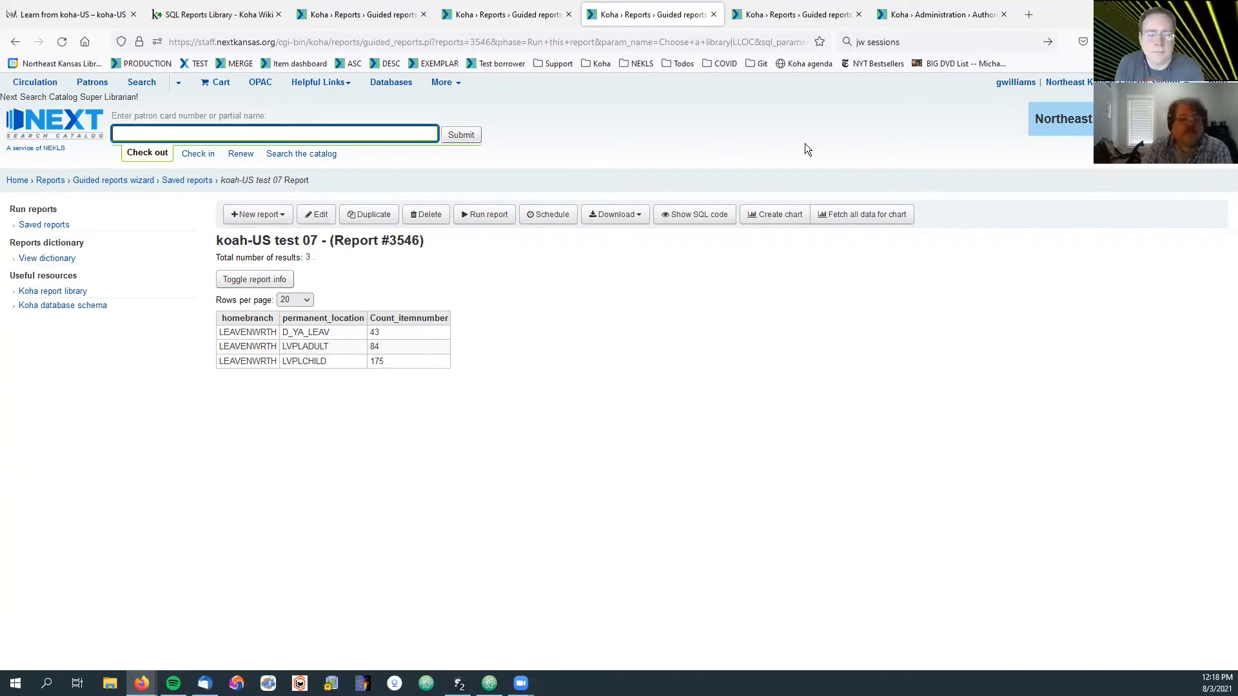
# Step: Search the saved reports for "sync", run GHW - Synchronize locations in a new tab and review its LOC and LLOC comparison
pyautogui.click(487, 21)
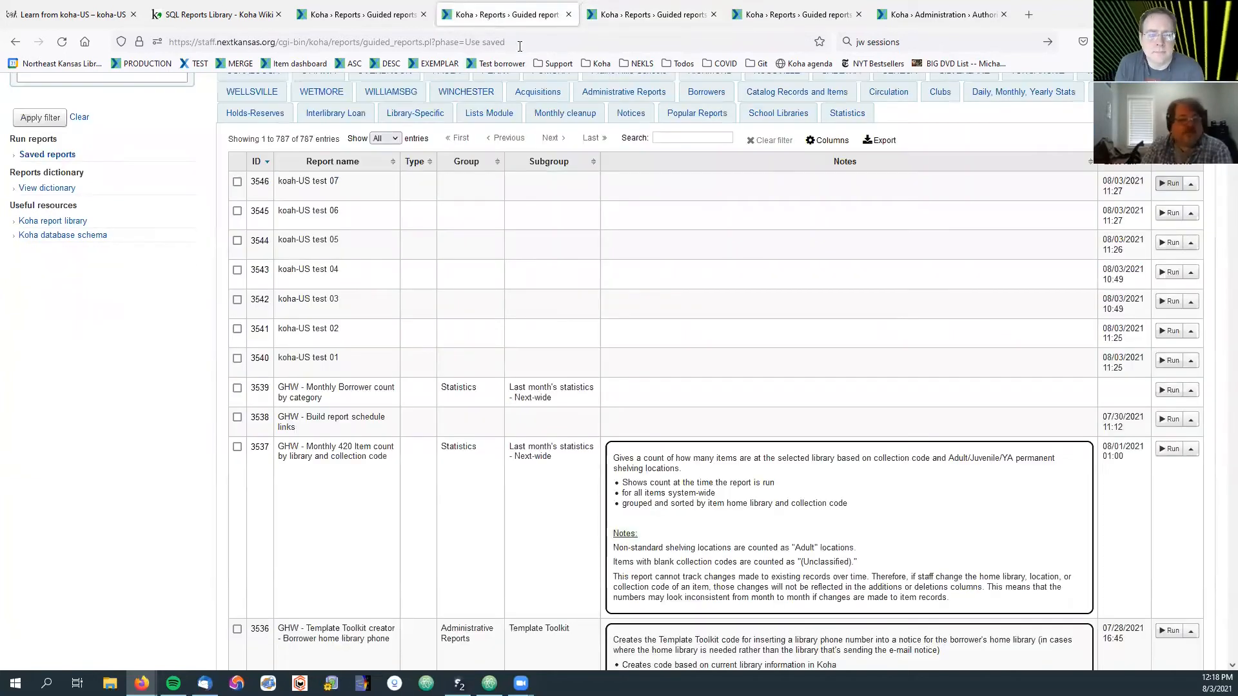
pyautogui.scroll(2, 624, 267)
pyautogui.scroll(2, 624, 271)
pyautogui.click(681, 334)
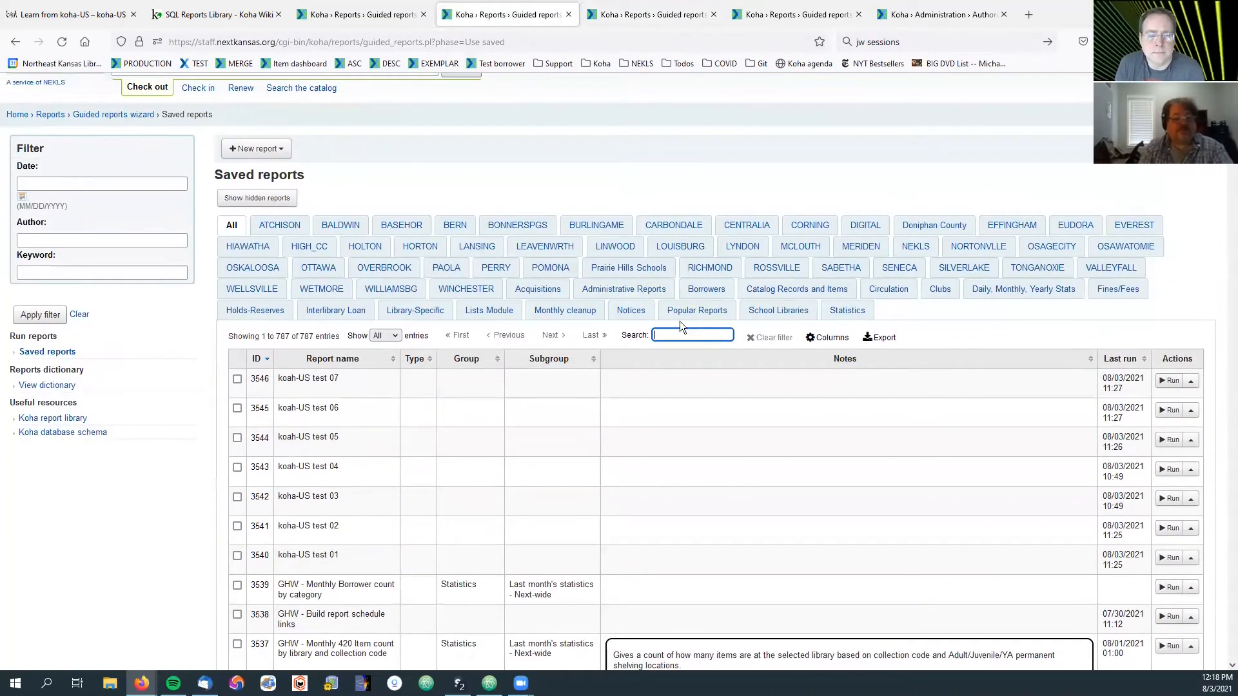
pyautogui.write('sync')
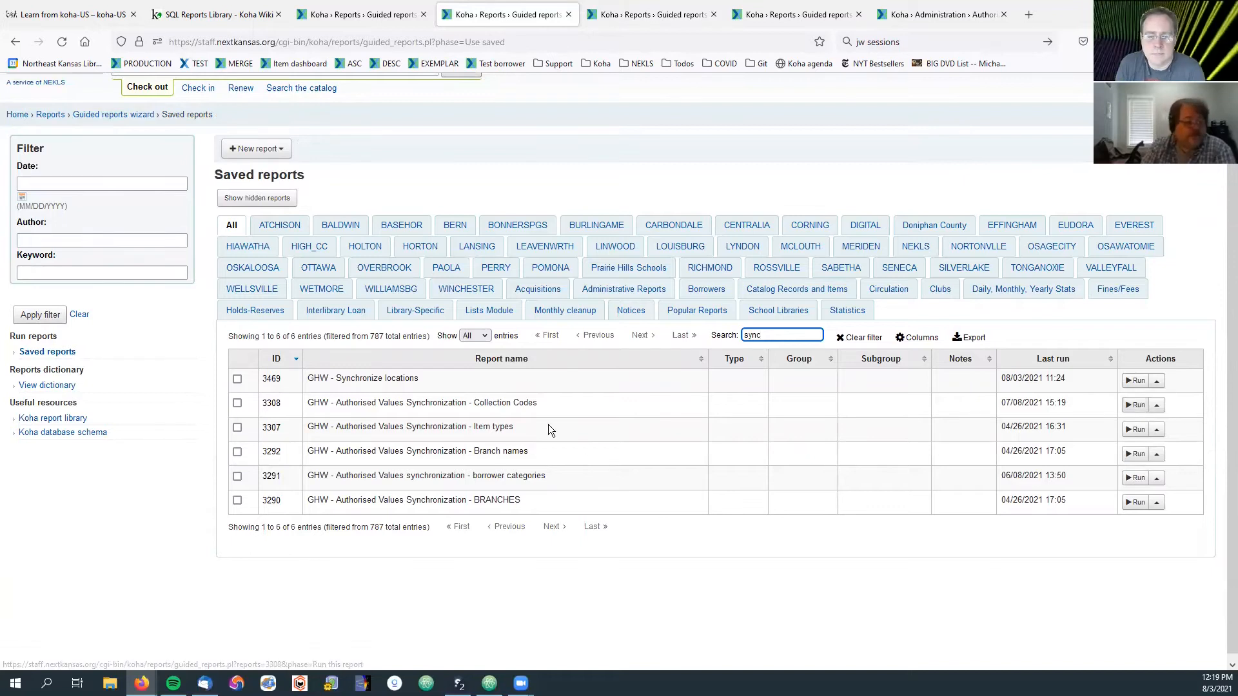
pyautogui.click(1135, 380)
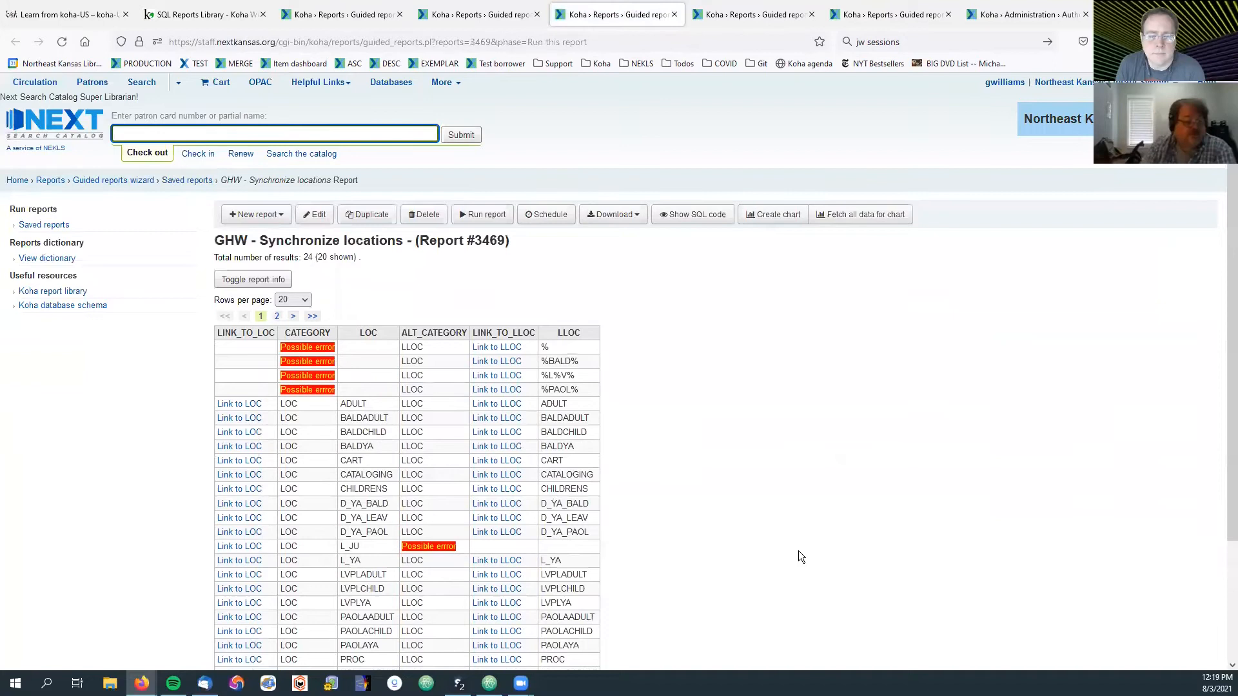
pyautogui.scroll(-3, 531, 437)
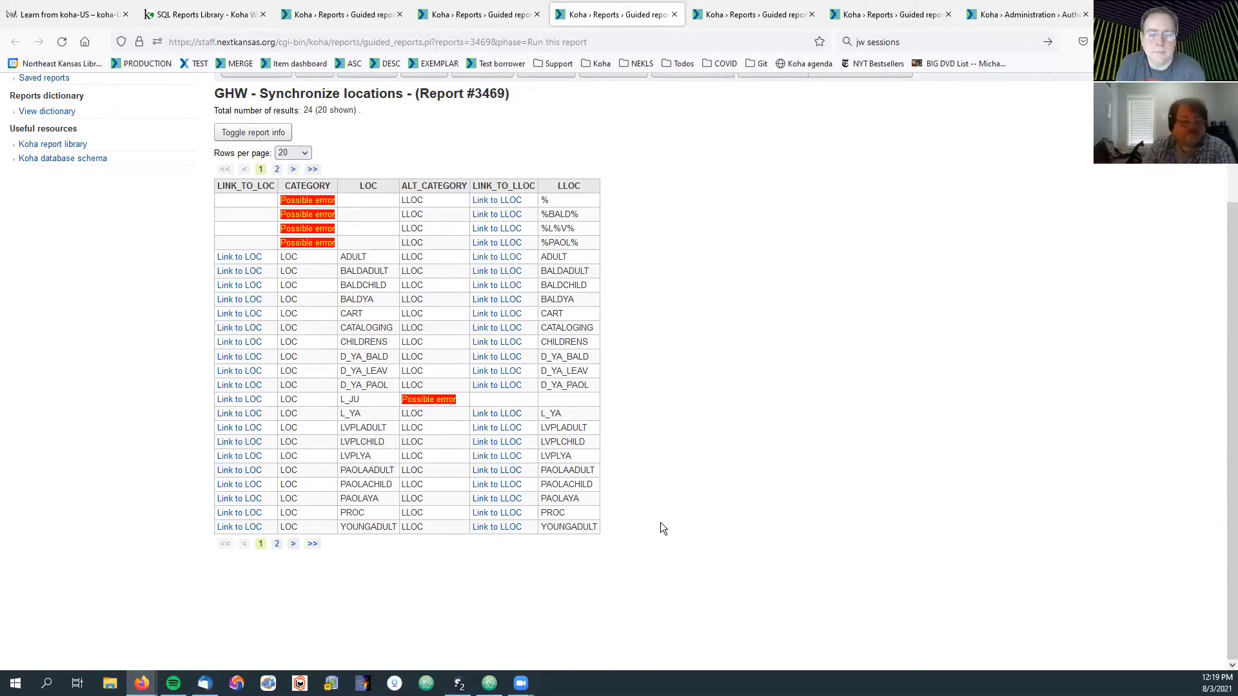
pyautogui.scroll(3, 707, 432)
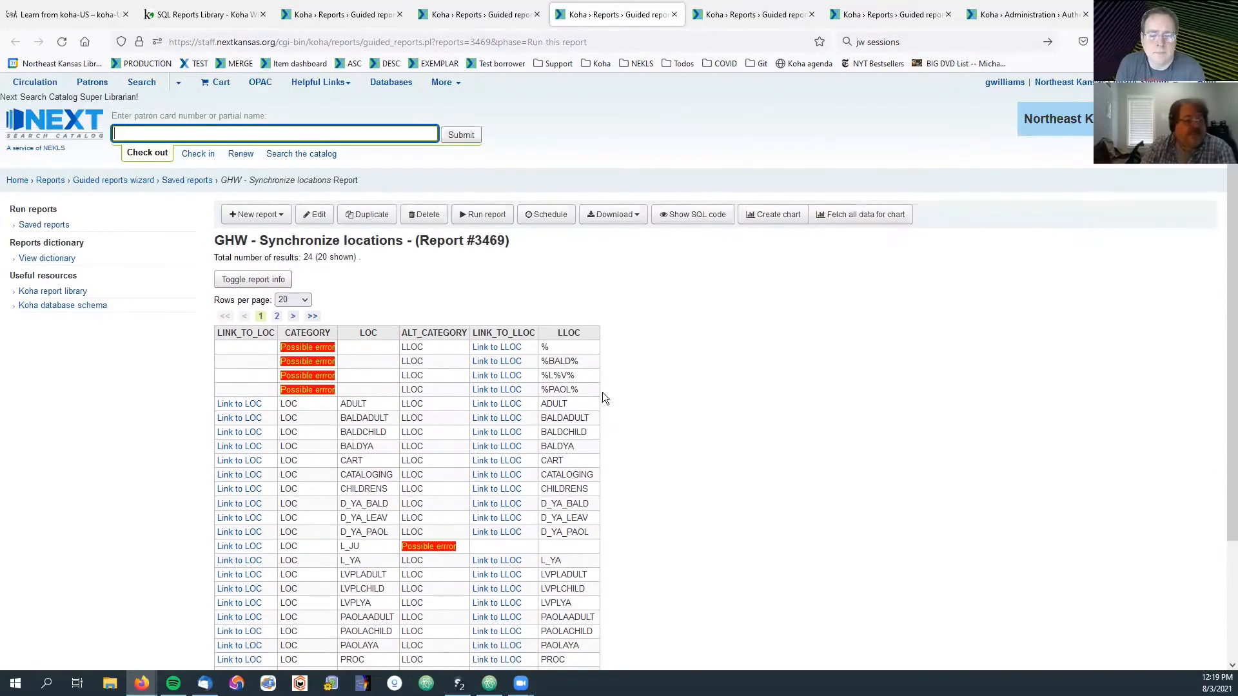
# Step: Open the GHW - Synchronize locations report for editing and examine its SQL, including the LOC and LLOC joins
pyautogui.click(314, 215)
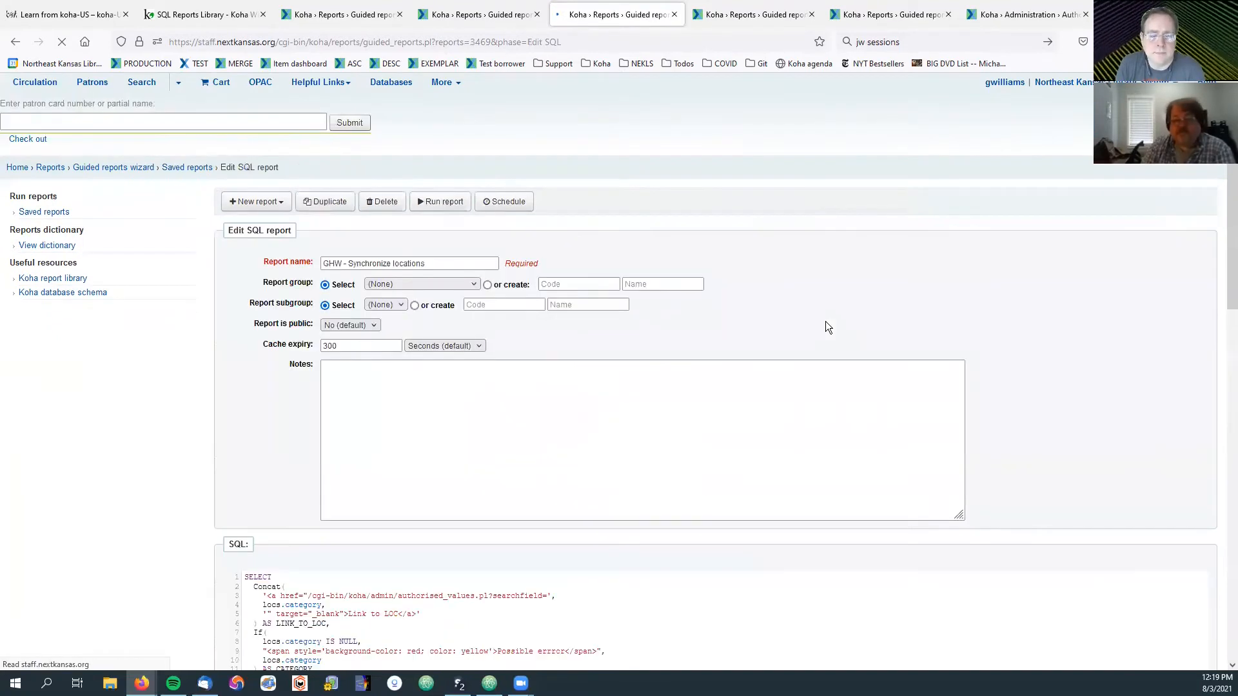
pyautogui.scroll(-6, 787, 322)
pyautogui.scroll(-2, 374, 357)
pyautogui.scroll(2, 377, 354)
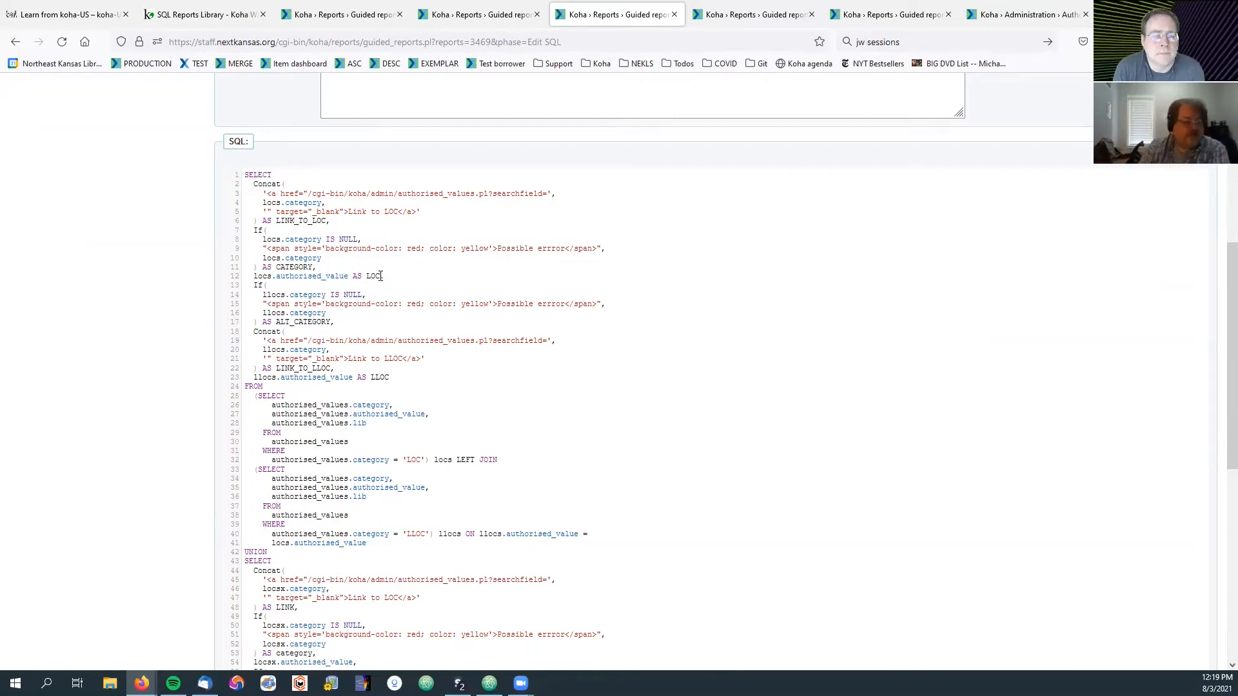
pyautogui.scroll(-3, 382, 276)
pyautogui.scroll(10, 335, 348)
pyautogui.scroll(-12, 293, 414)
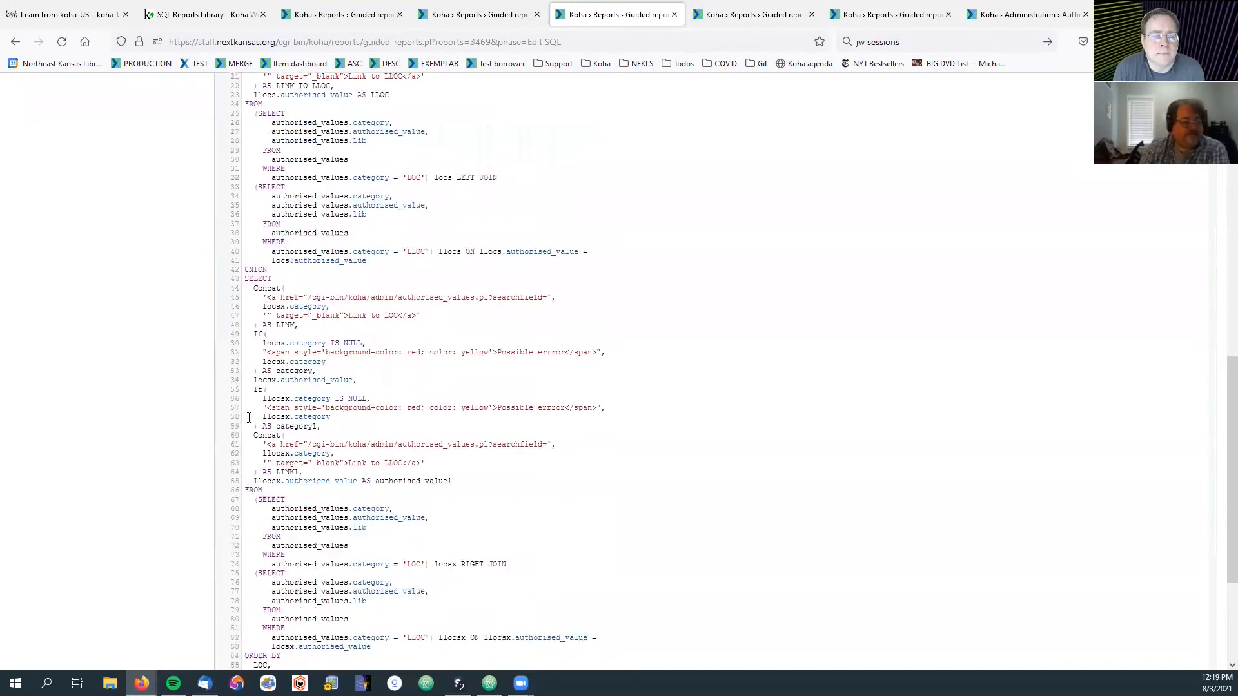
pyautogui.scroll(10, 408, 230)
# Step: Rerun the GHW - Synchronize locations report and examine the rows flagged as possible errors
pyautogui.click(426, 217)
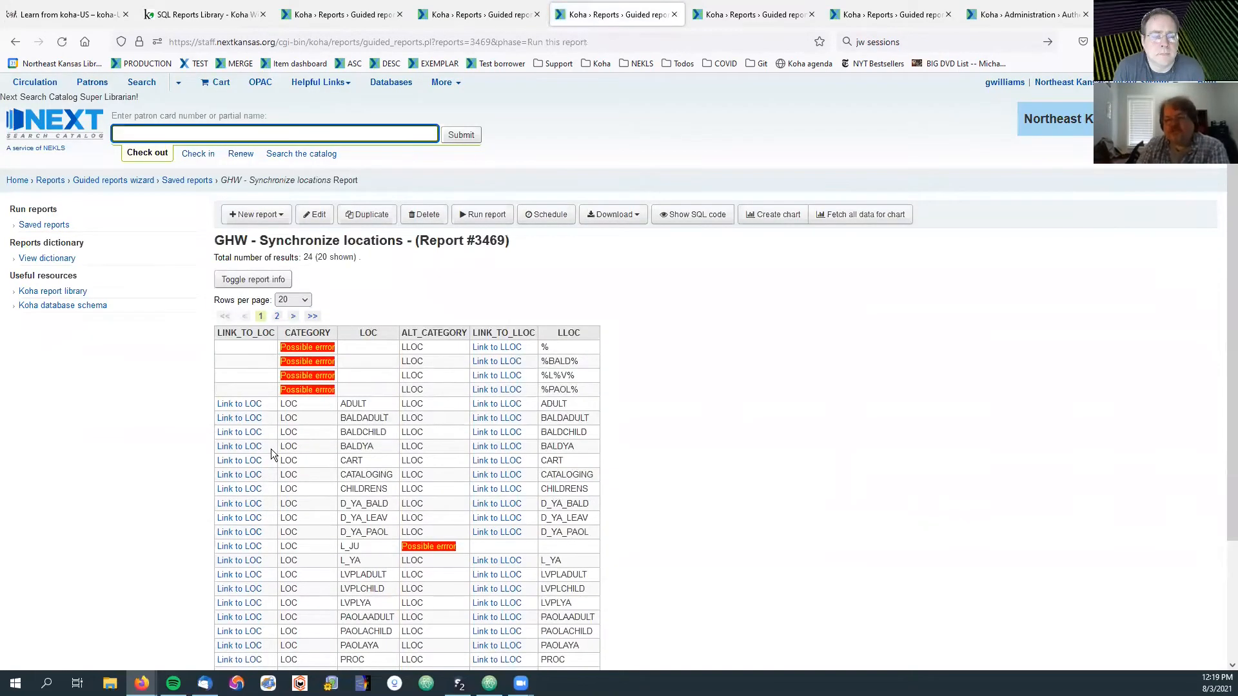
pyautogui.scroll(-3, 145, 411)
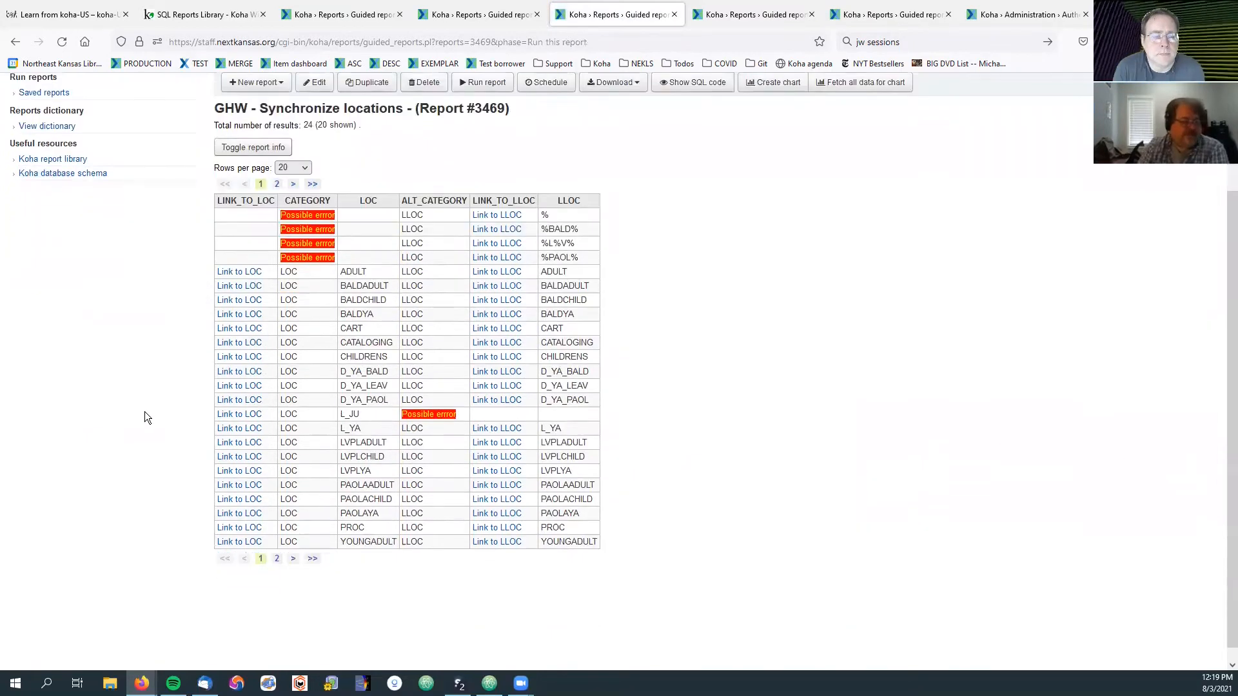
pyautogui.scroll(-1, 145, 418)
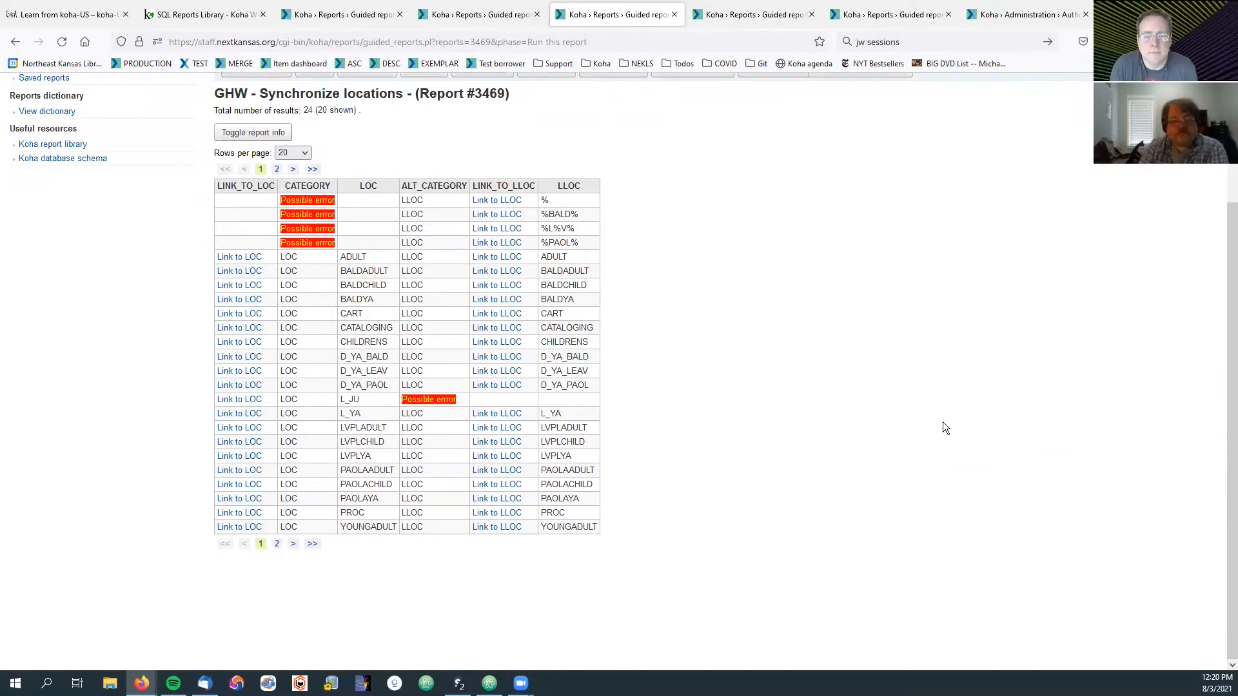
pyautogui.scroll(3, 945, 433)
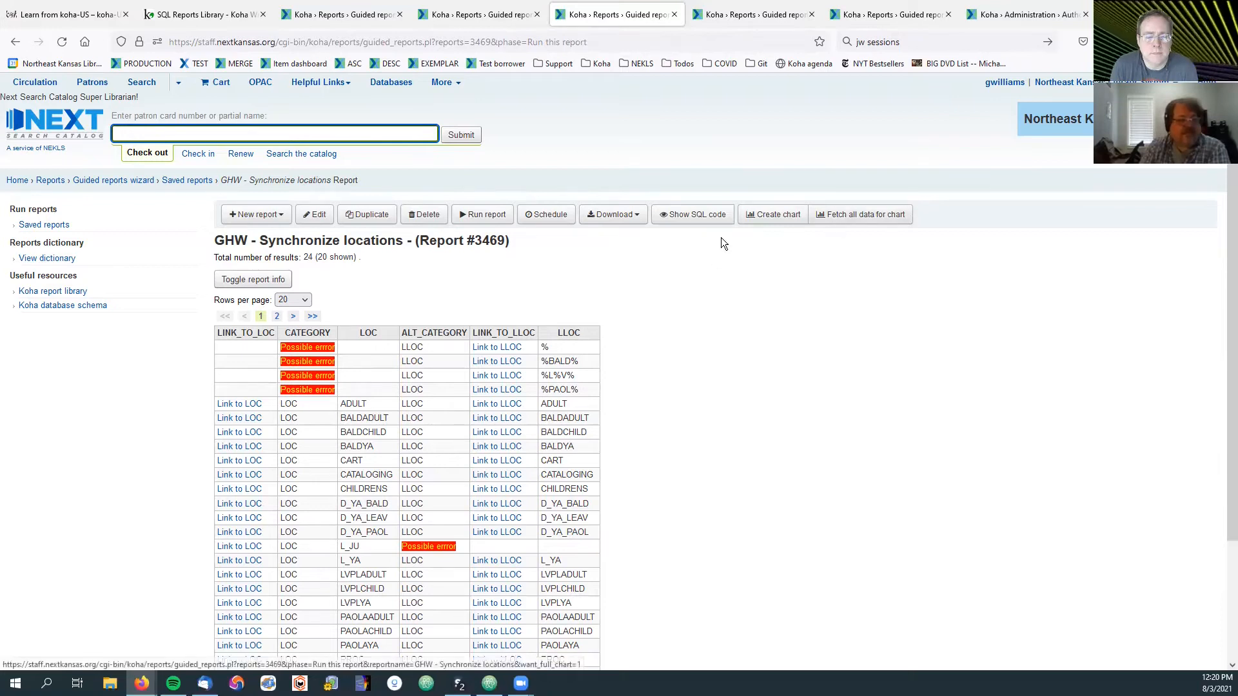
# Step: Return to the tab with the LBRANCH authorized values and open the form for creating a new category
pyautogui.click(1011, 11)
pyautogui.scroll(8, 715, 309)
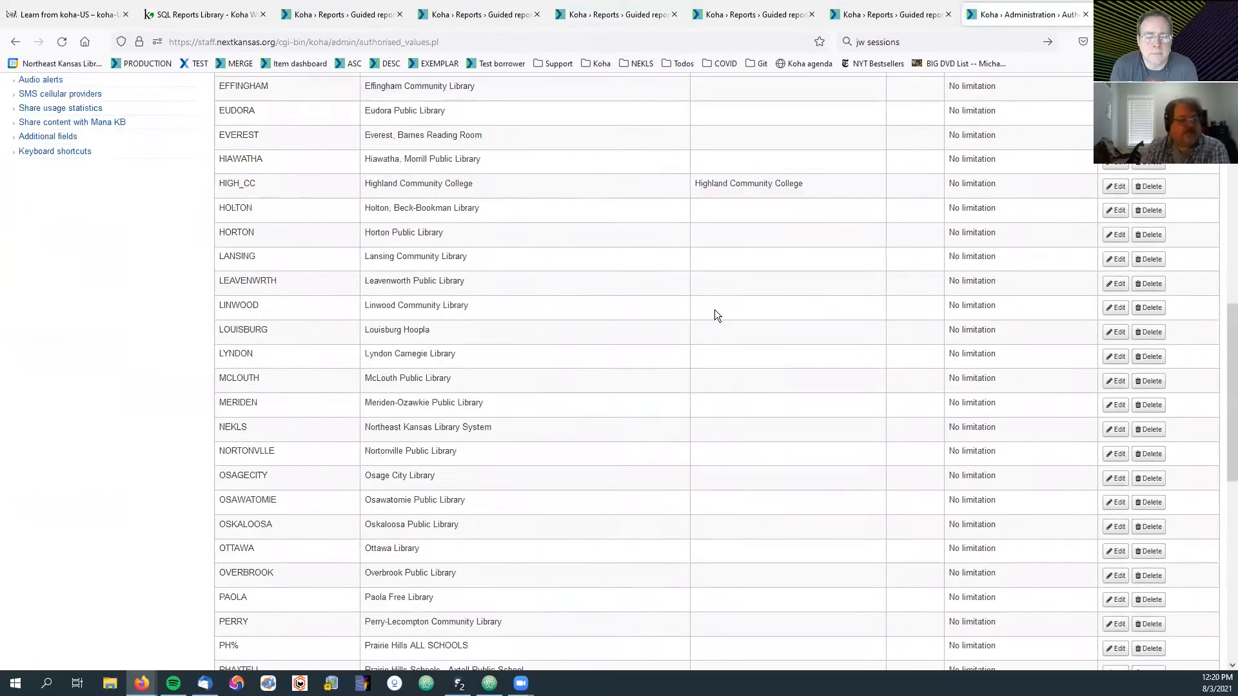
pyautogui.scroll(8, 709, 316)
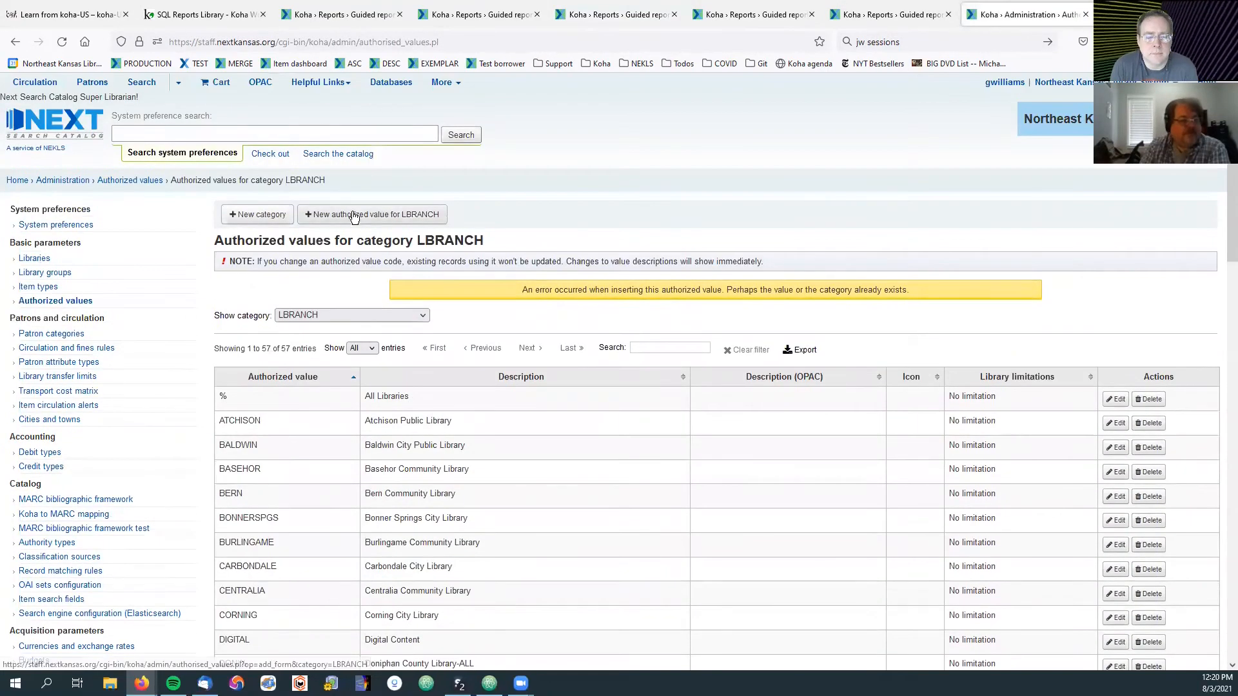
pyautogui.click(243, 219)
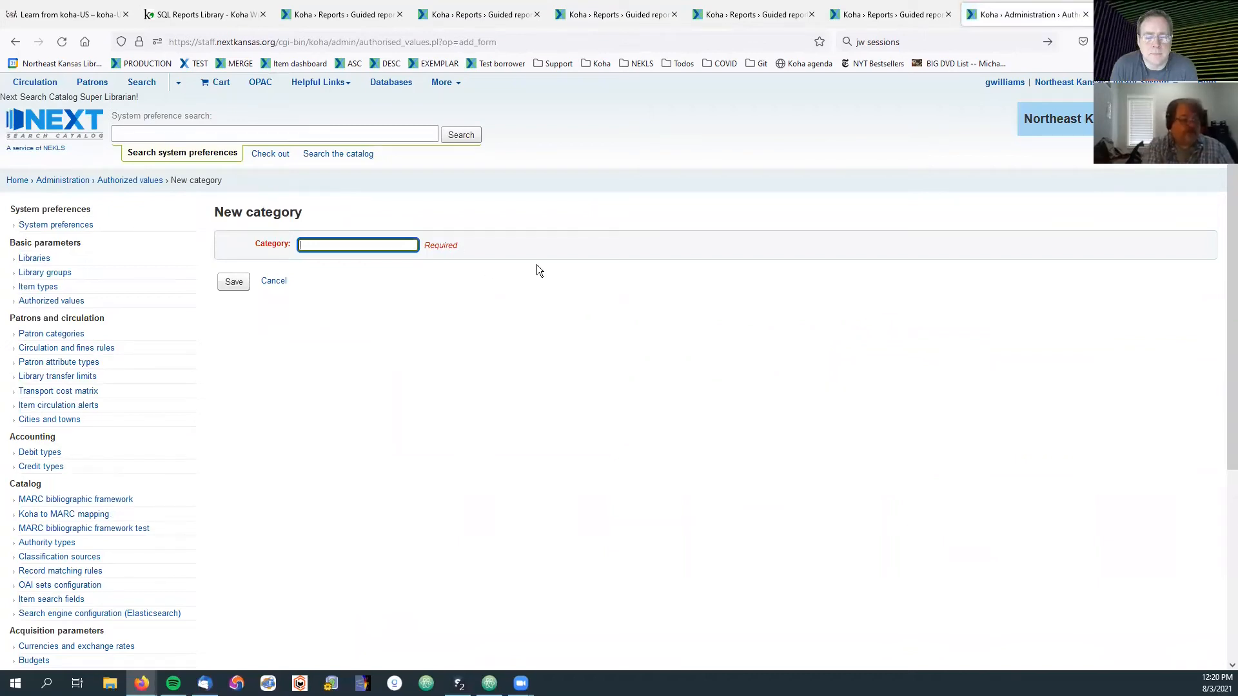
# Step: Create an authorized value category named DLOC and open the form for adding a value to it
pyautogui.write('DLOC')
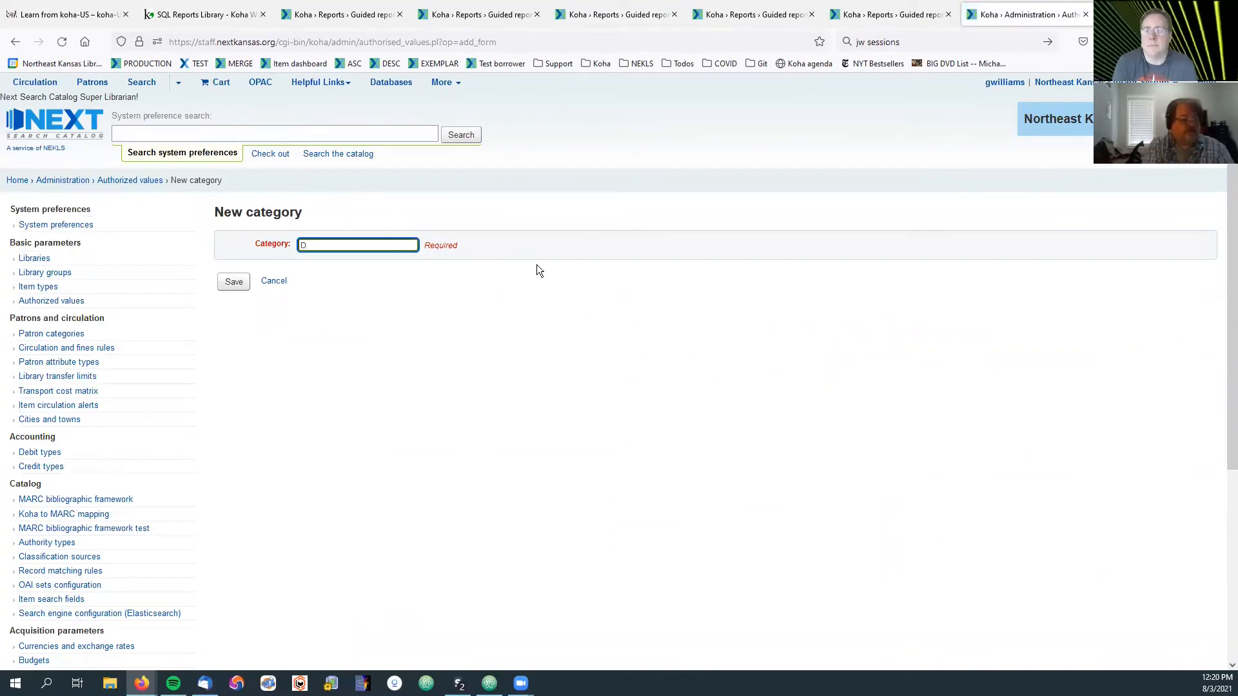
pyautogui.click(221, 285)
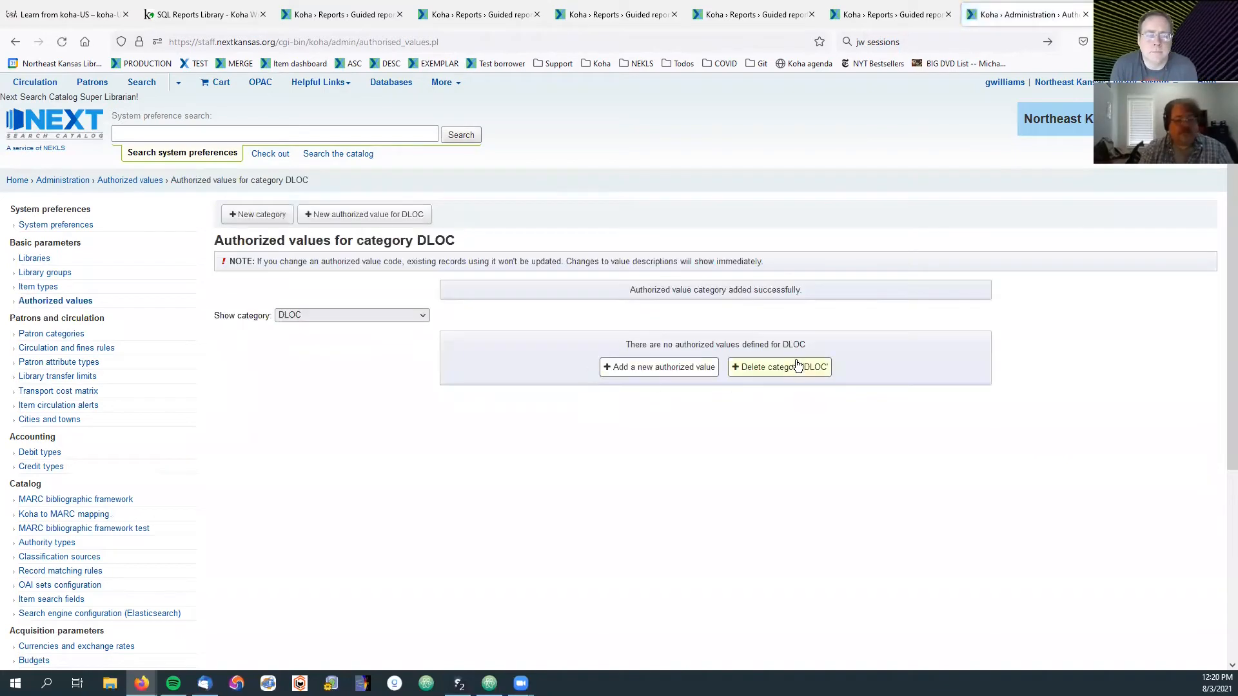
pyautogui.click(641, 367)
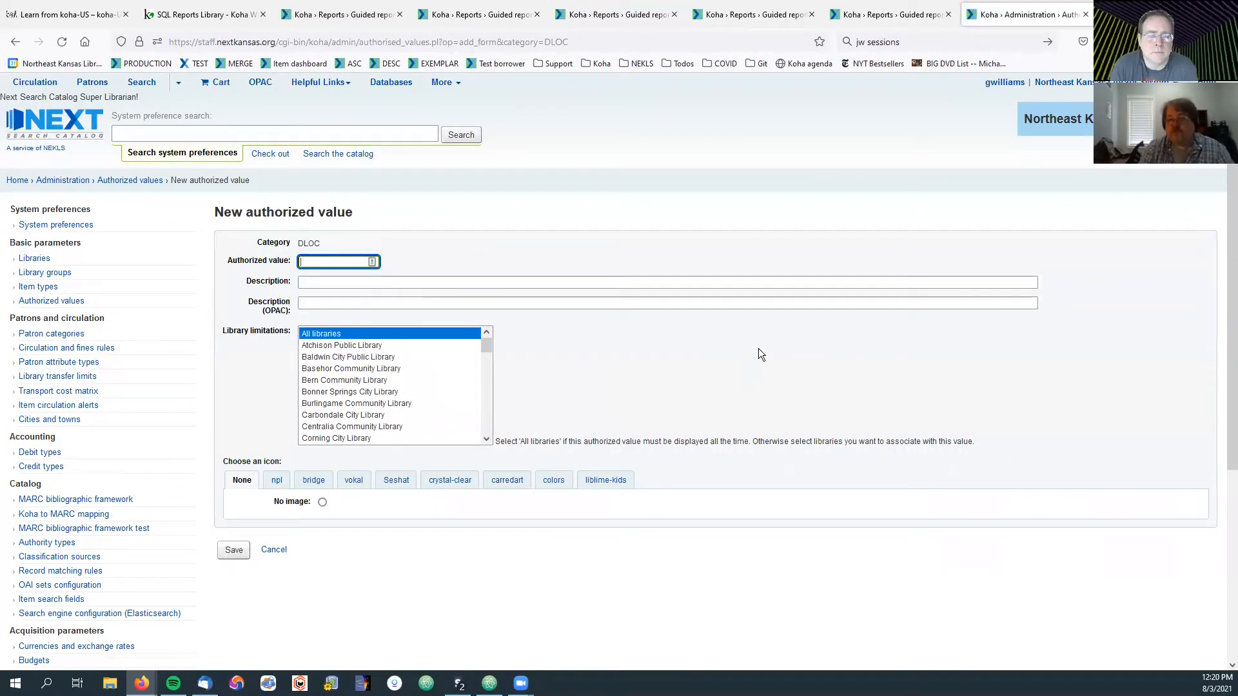
# Step: Cancel the new DLOC authorized value and delete the empty DLOC category
pyautogui.click(278, 549)
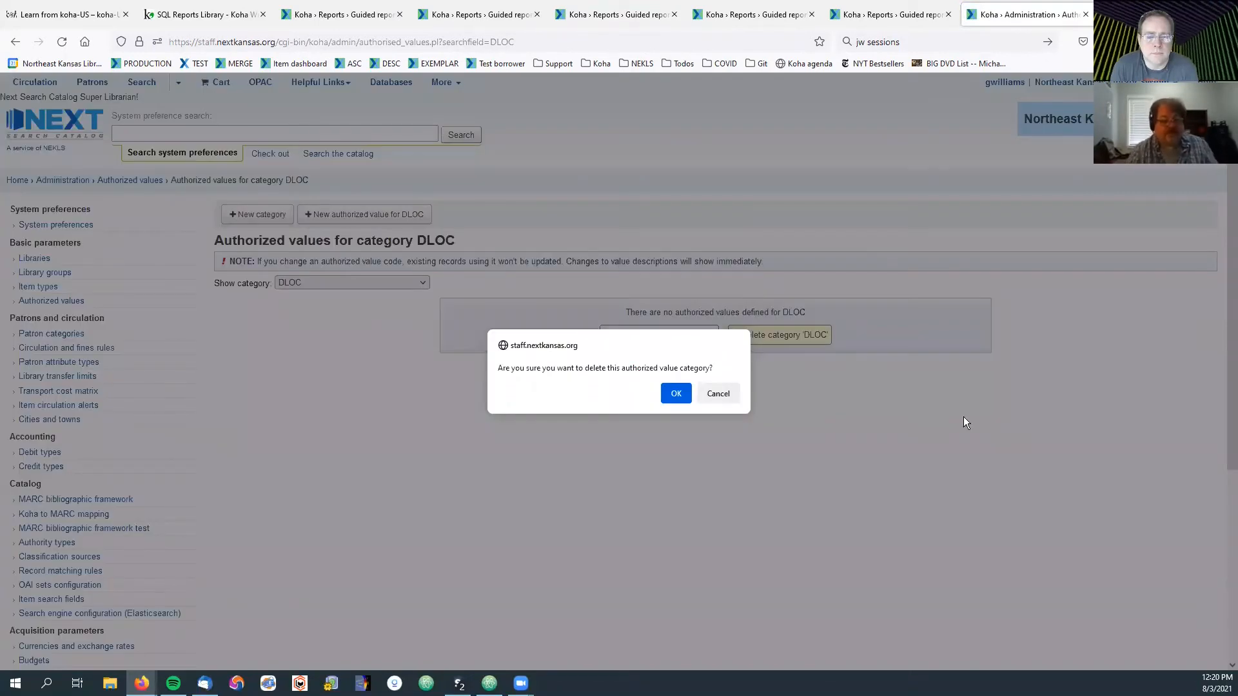
pyautogui.click(677, 392)
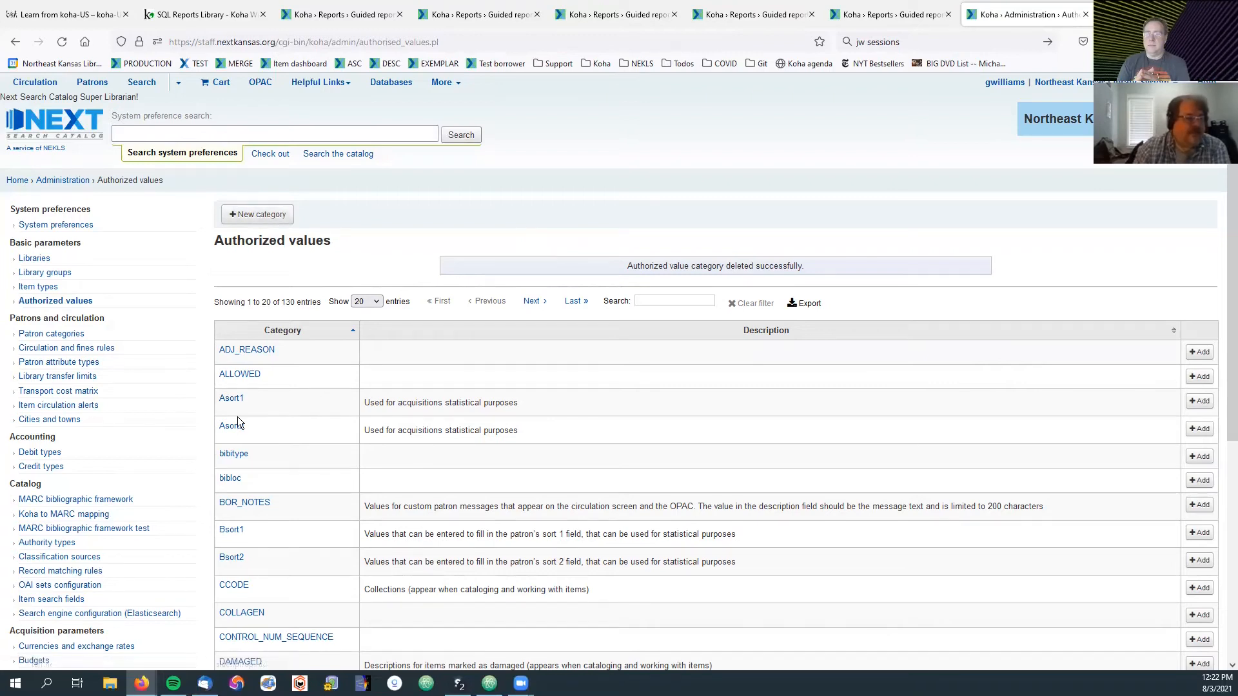
# Step: Search the authorized value categories for "loc", open LOC and review its new authorized value form without saving
pyautogui.scroll(-5, 255, 422)
pyautogui.scroll(5, 622, 356)
pyautogui.click(659, 304)
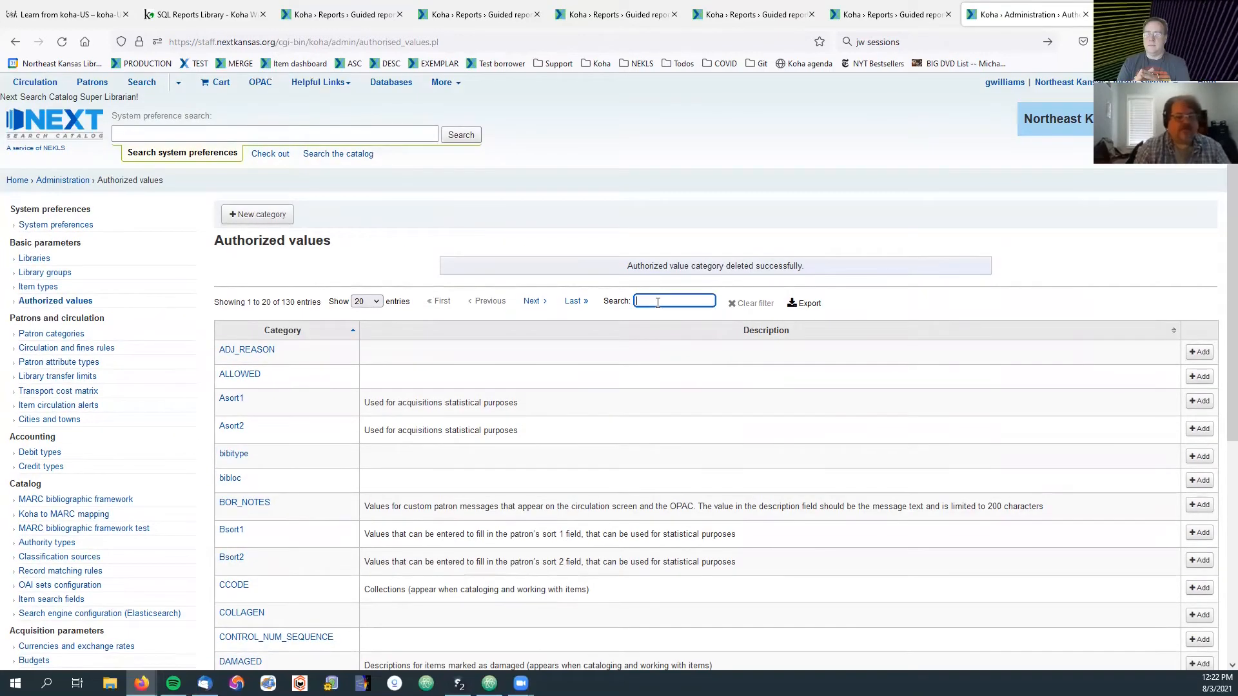
pyautogui.write('loc')
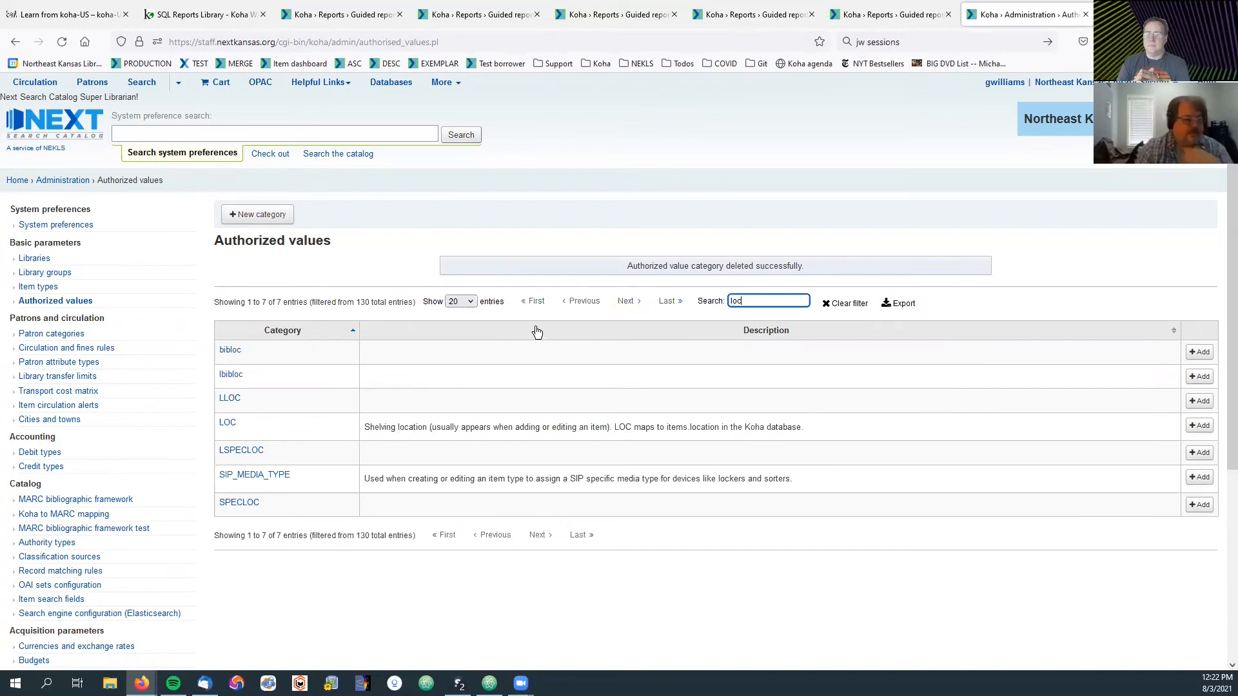
pyautogui.click(229, 427)
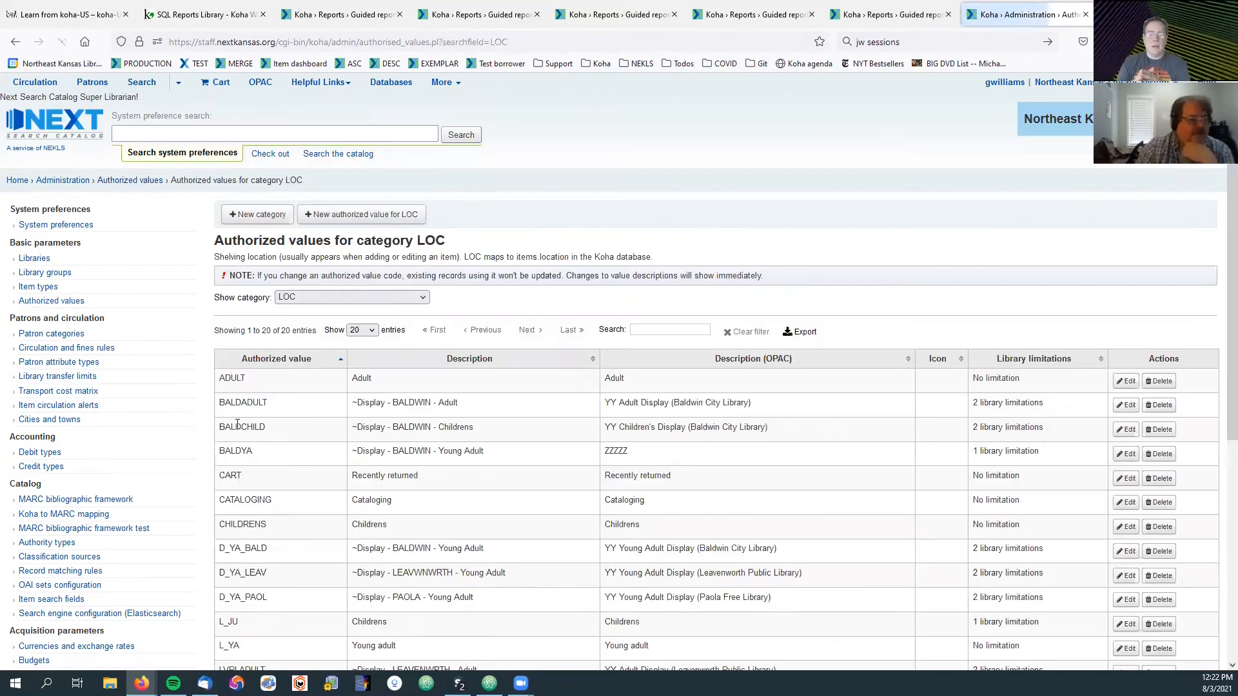
pyautogui.click(365, 217)
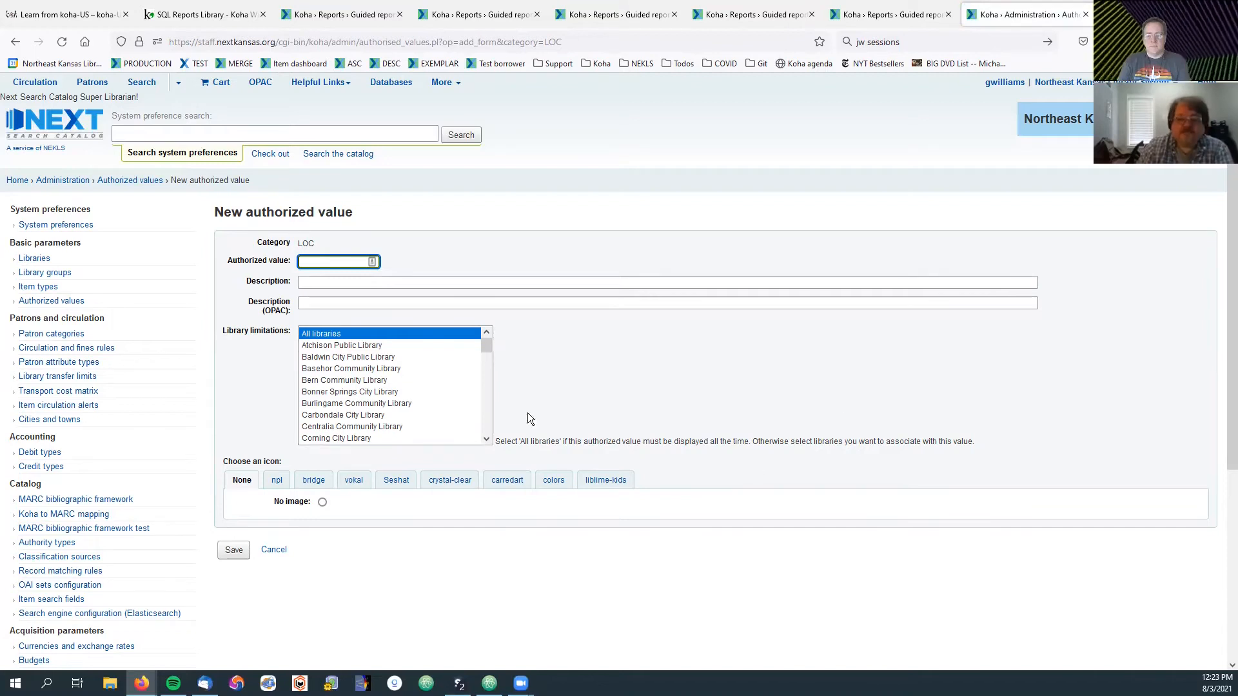
pyautogui.click(273, 552)
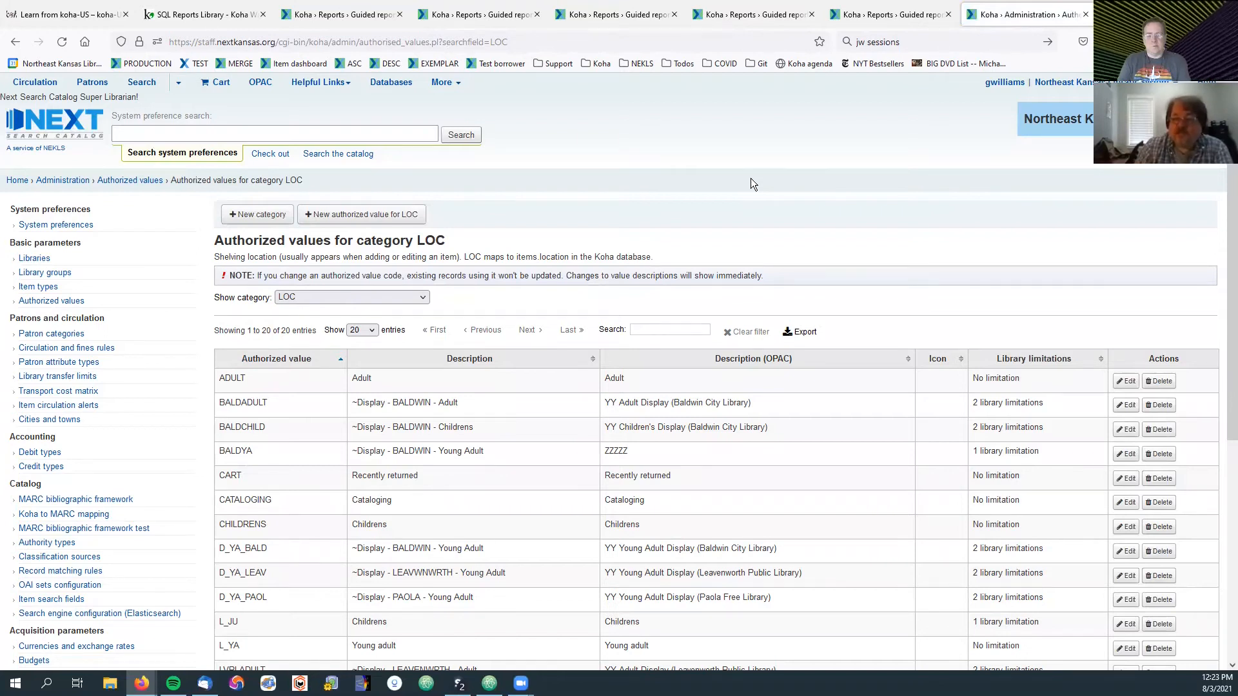
# Step: Close the four extra guided reports tabs, keeping the first reports tab and the authorized values tab
pyautogui.click(949, 14)
pyautogui.click(811, 14)
pyautogui.click(674, 14)
pyautogui.click(538, 14)
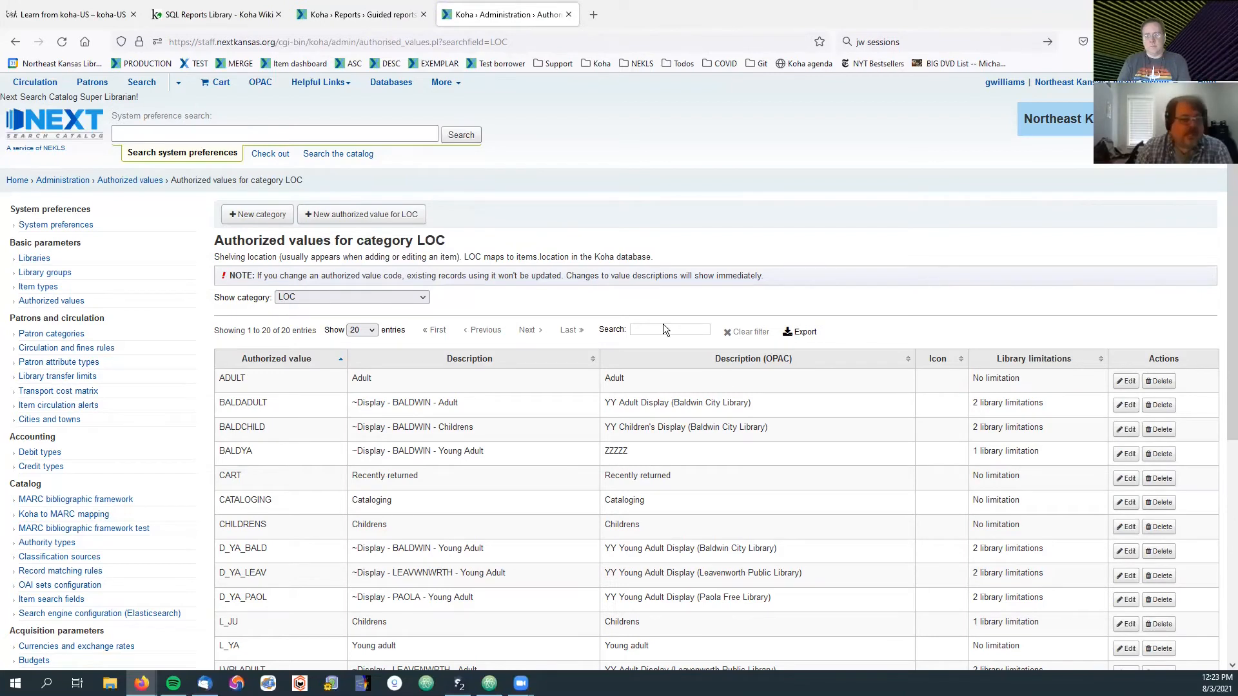
# Step: Return to the authorized values list, search for "hoop" and open the frame_hoop_9528 category
pyautogui.click(143, 181)
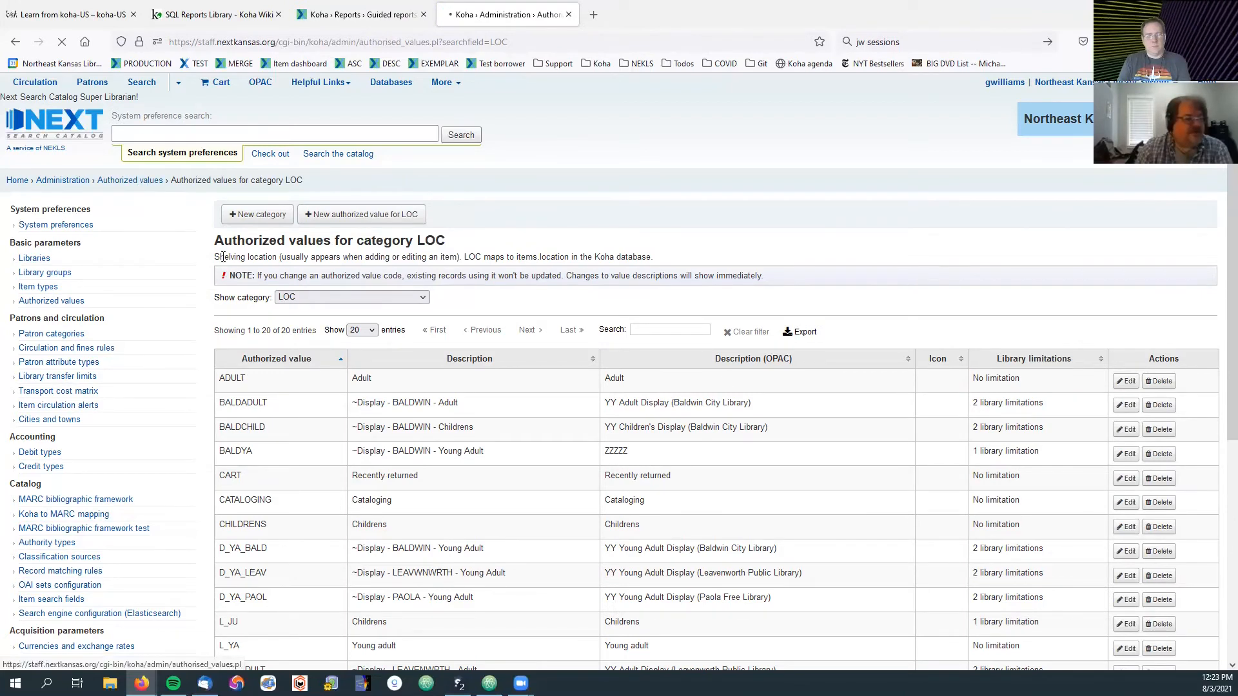
pyautogui.click(664, 273)
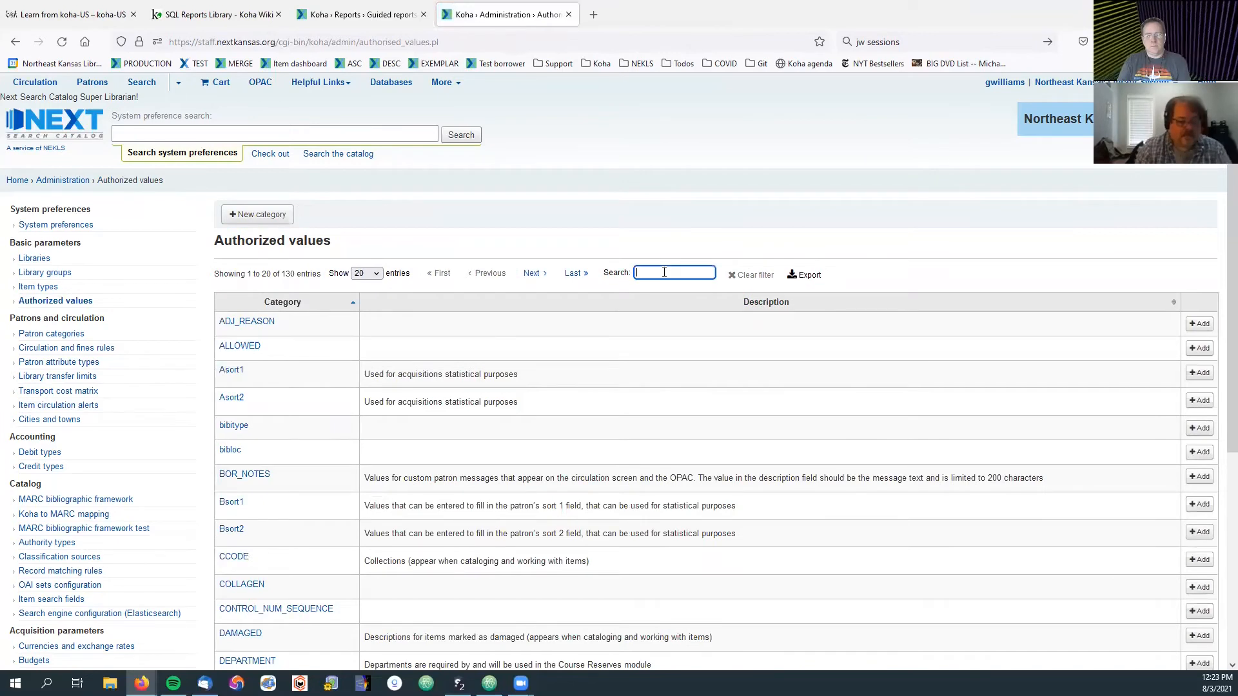
pyautogui.write('hoop')
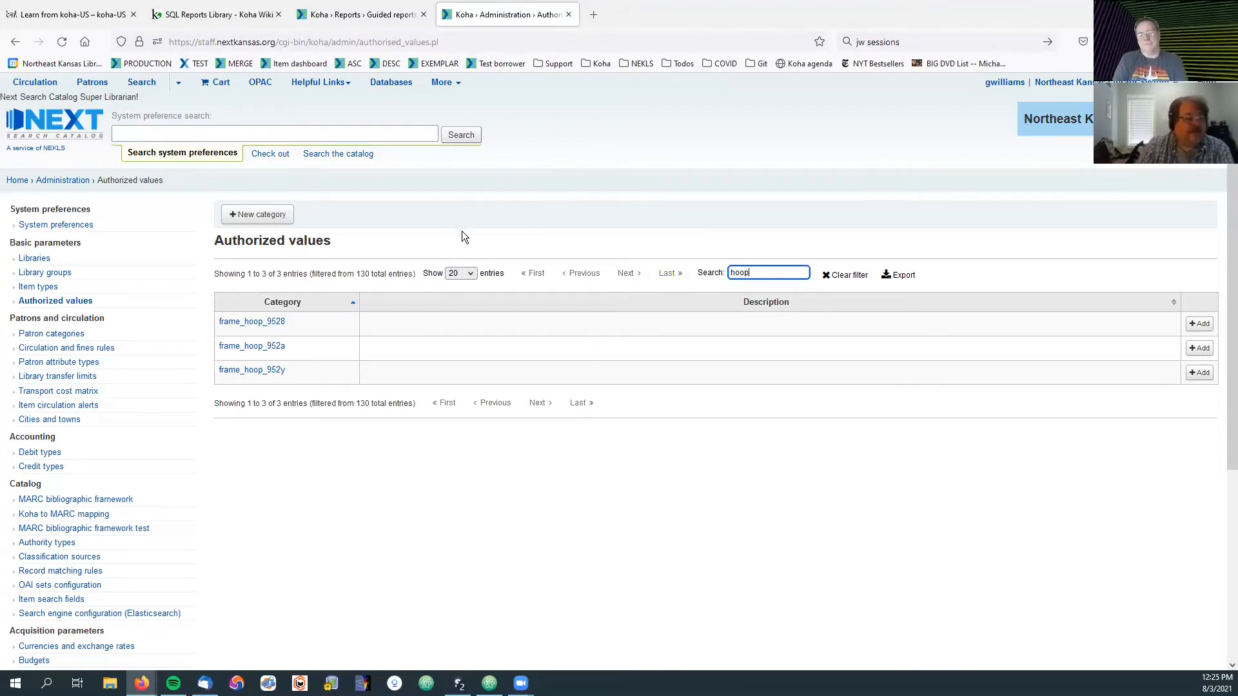
pyautogui.click(260, 321)
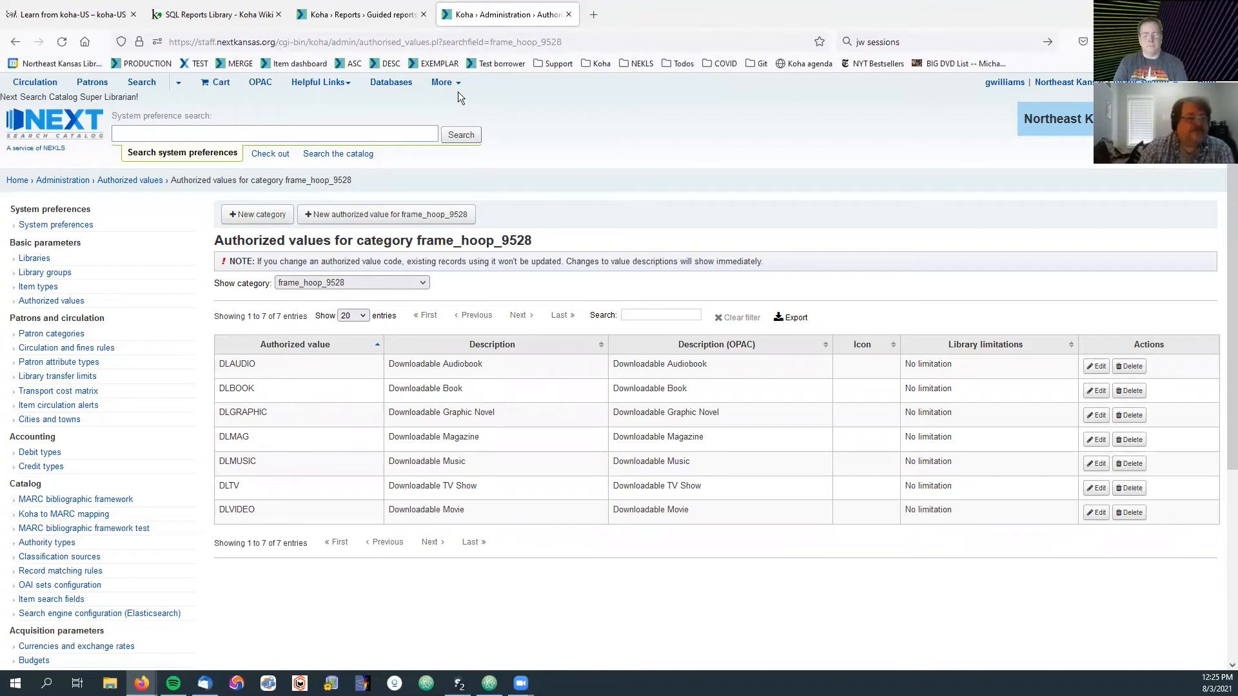
# Step: Open the staff home page in a new tab and bring up the MARC structure of the Digital assets (DIGI) bibliographic framework
pyautogui.rightClick(45, 122)
pyautogui.click(90, 132)
pyautogui.click(645, 14)
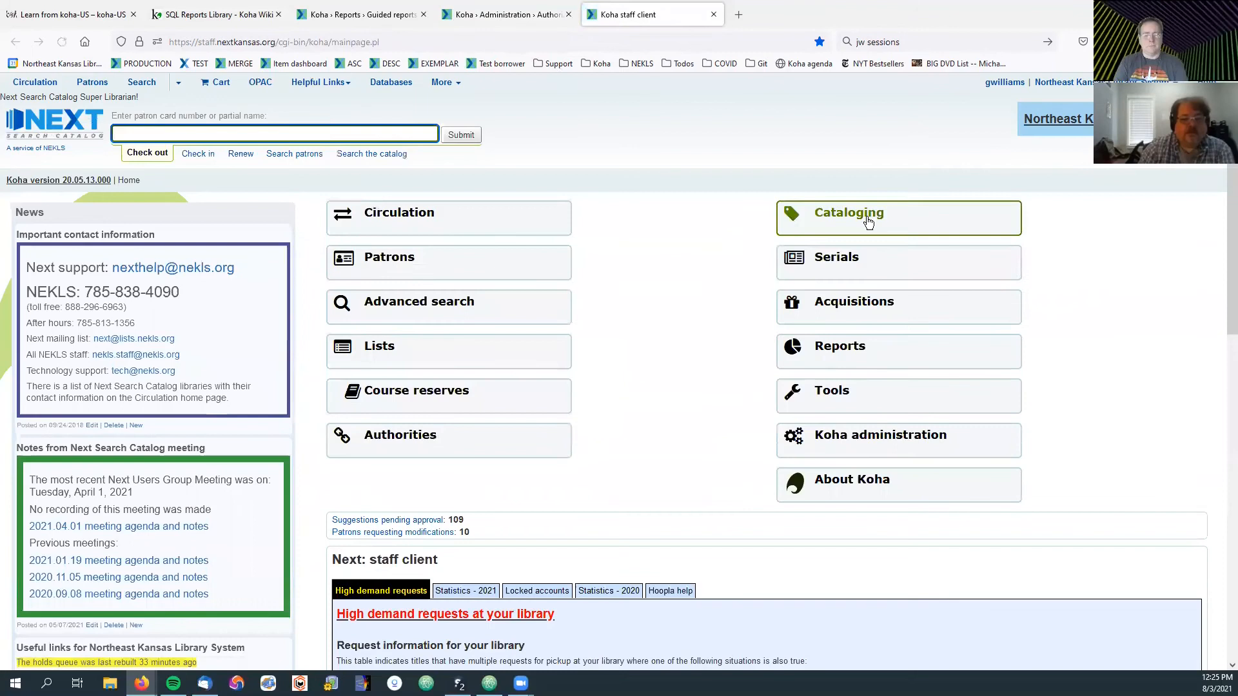
pyautogui.click(873, 446)
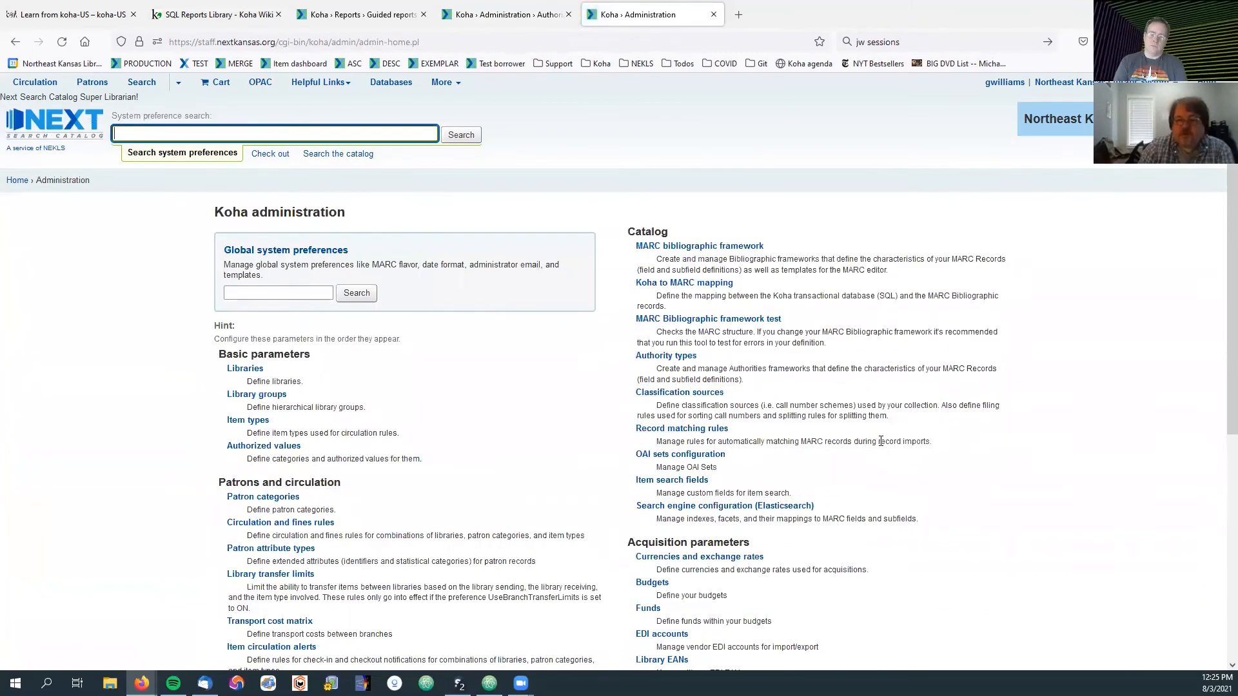
pyautogui.click(727, 247)
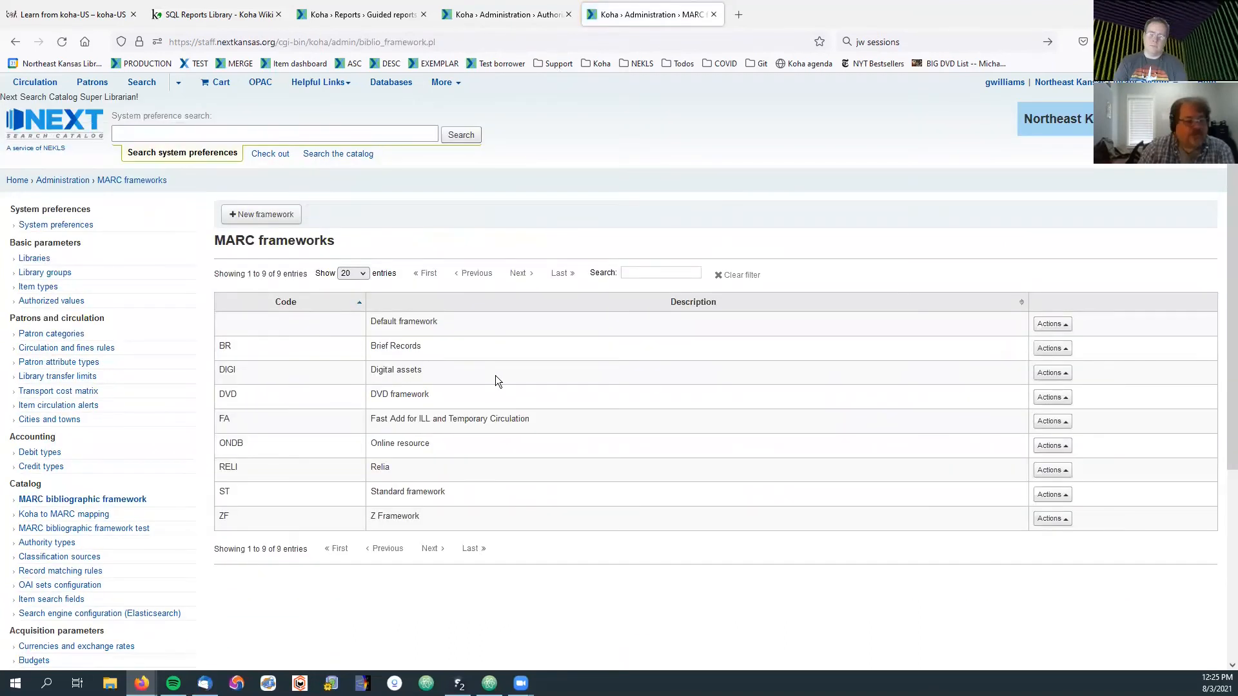
pyautogui.click(1059, 381)
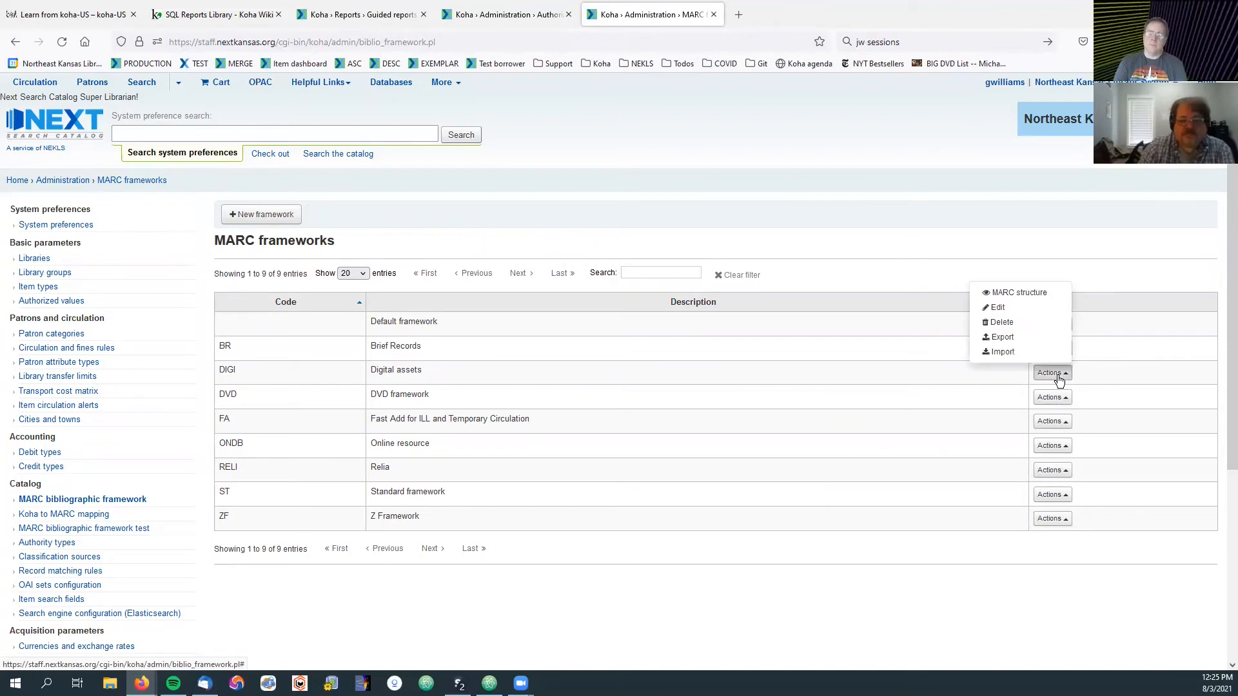
pyautogui.click(1029, 293)
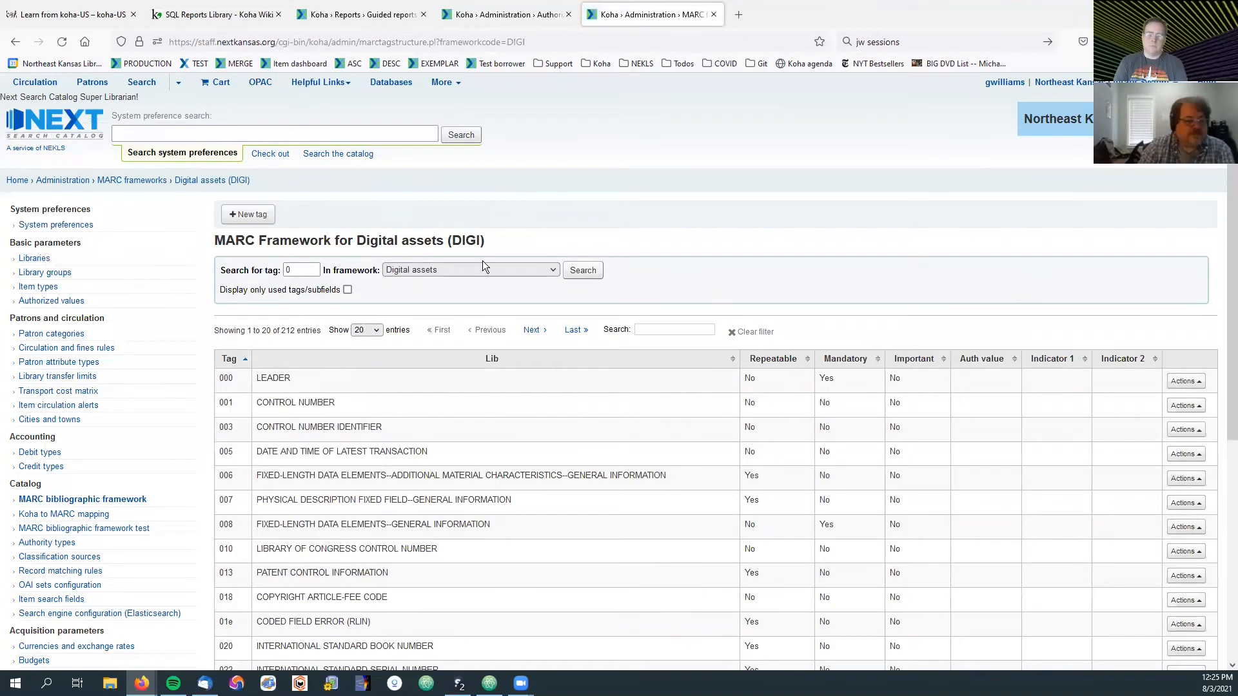
# Step: Find tag 942 in the Digital assets framework and view its subfields
pyautogui.click(677, 330)
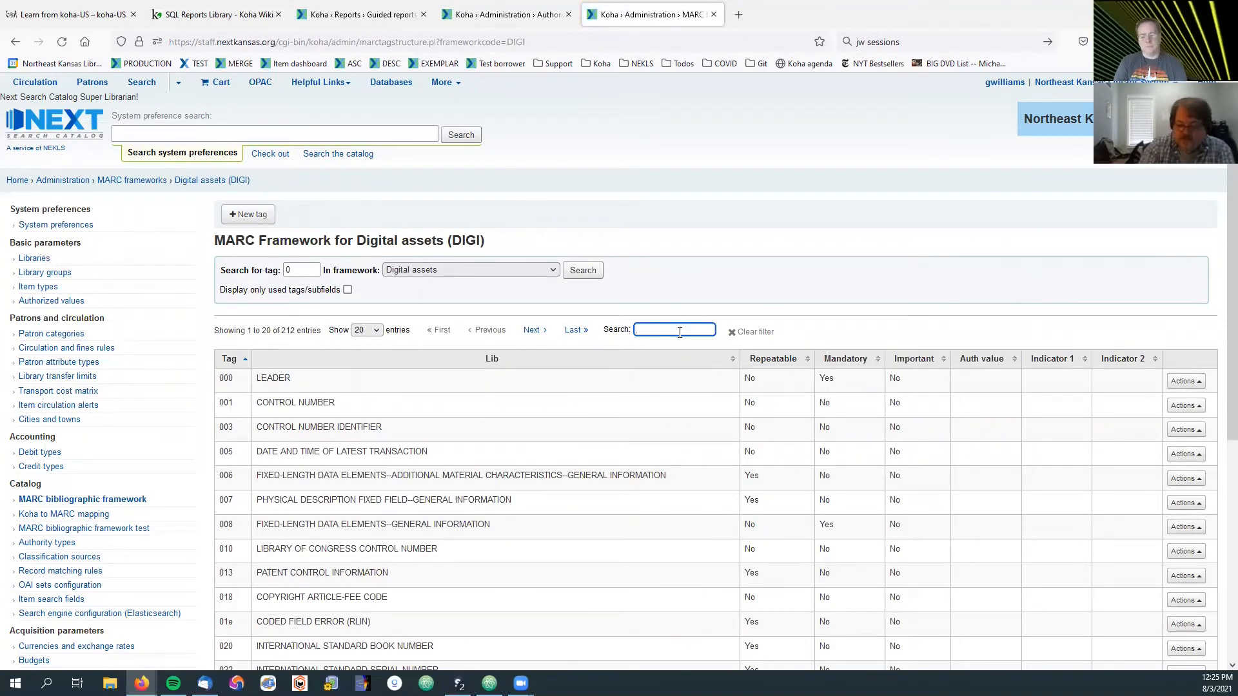
pyautogui.write('942')
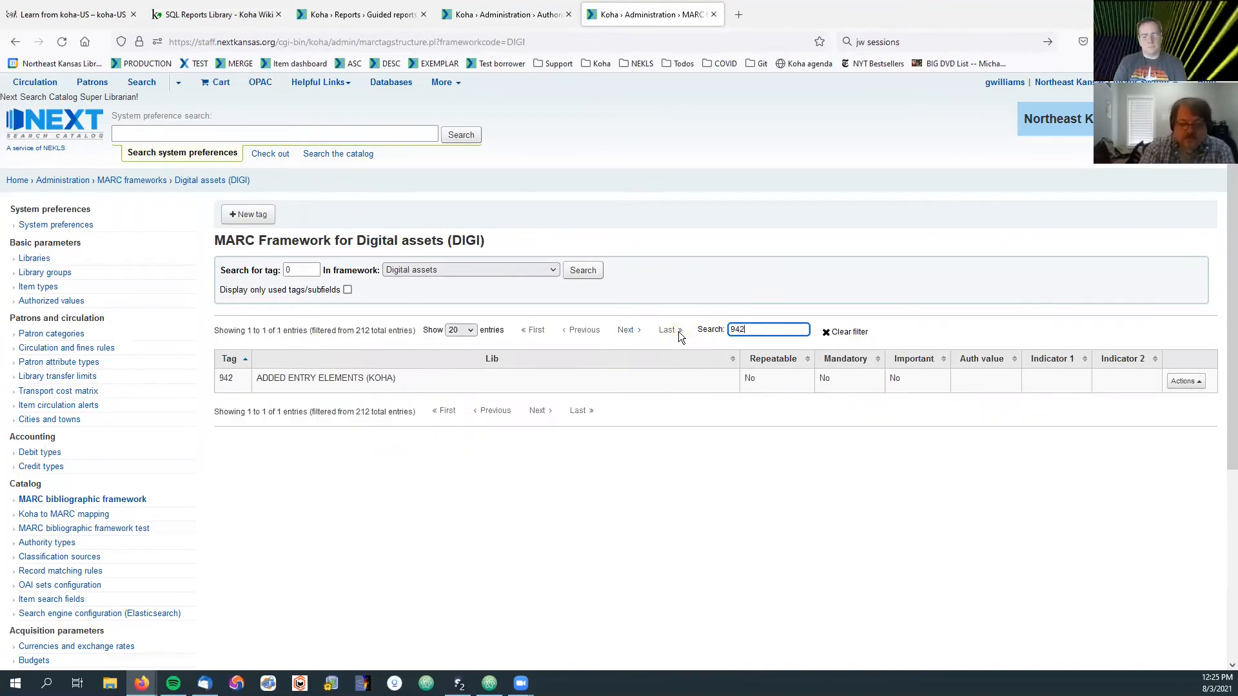
pyautogui.click(1197, 385)
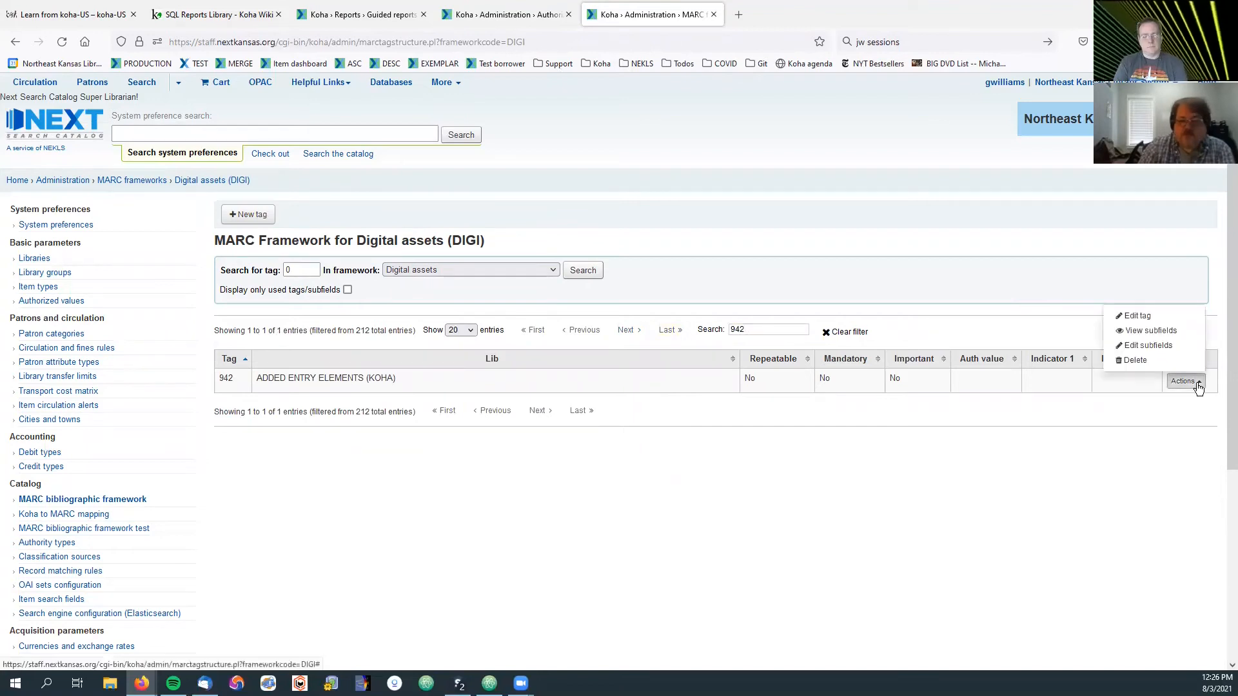
pyautogui.click(1162, 331)
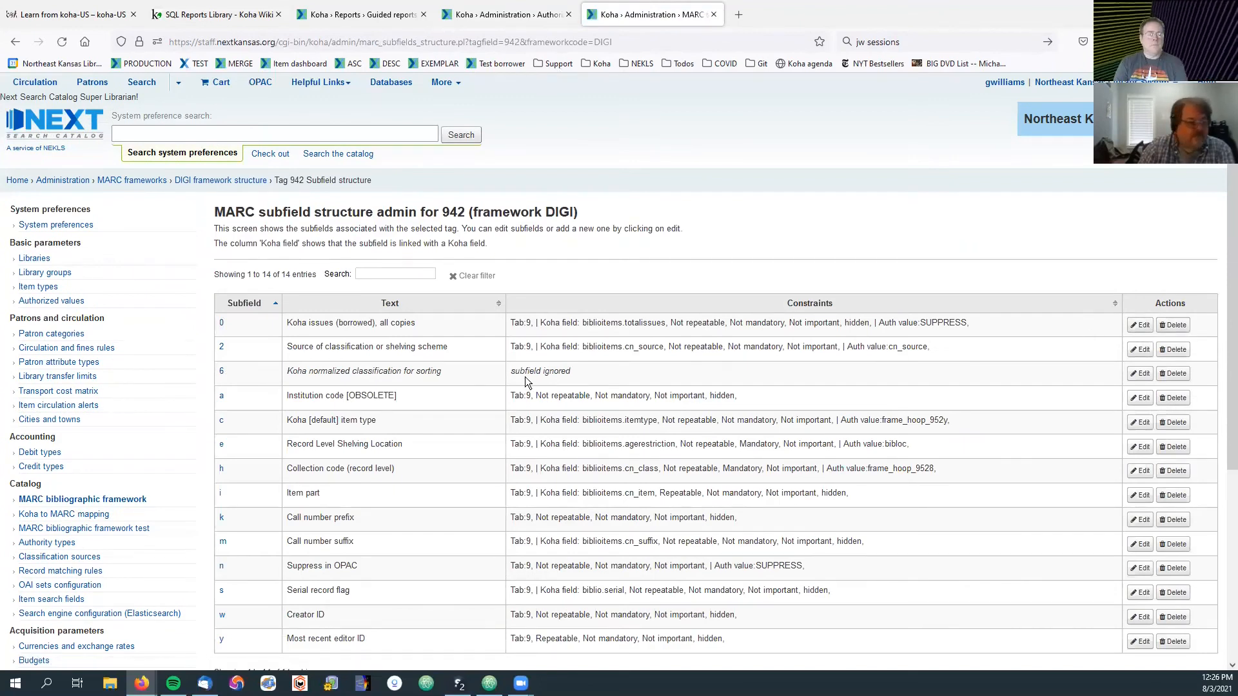
# Step: Open subfield c of tag 942 for editing and set its authorized value to itemtypes
pyautogui.click(1129, 424)
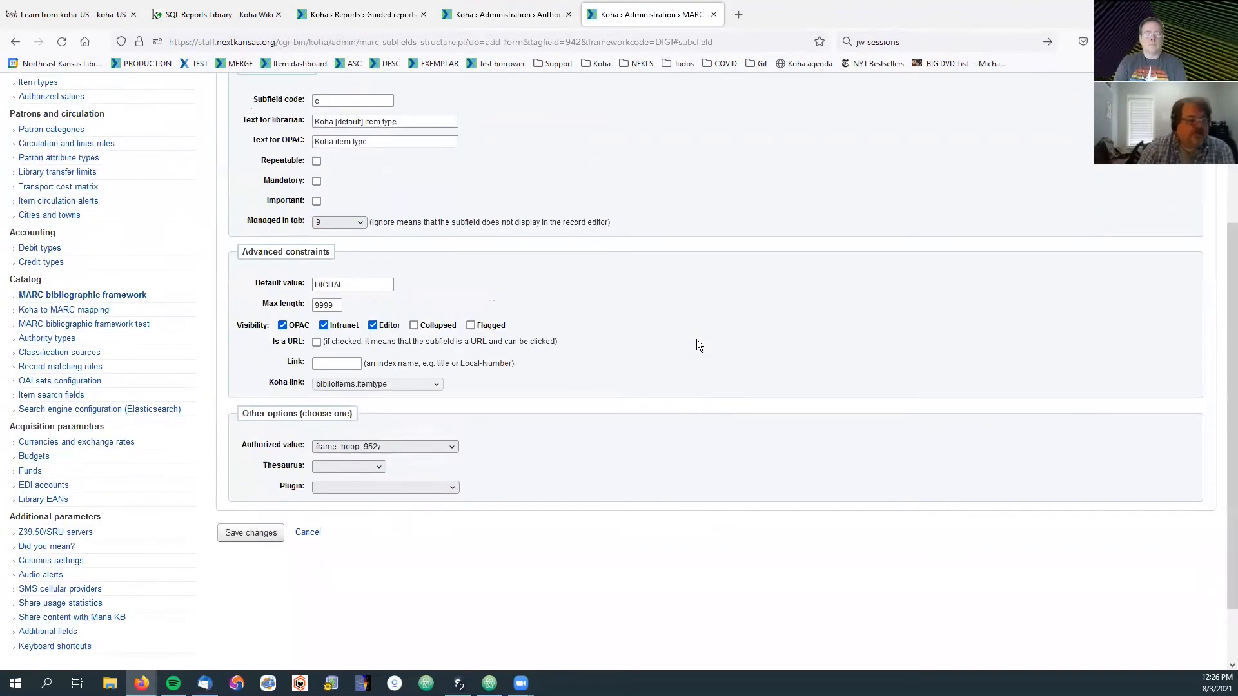
pyautogui.scroll(-3, 698, 345)
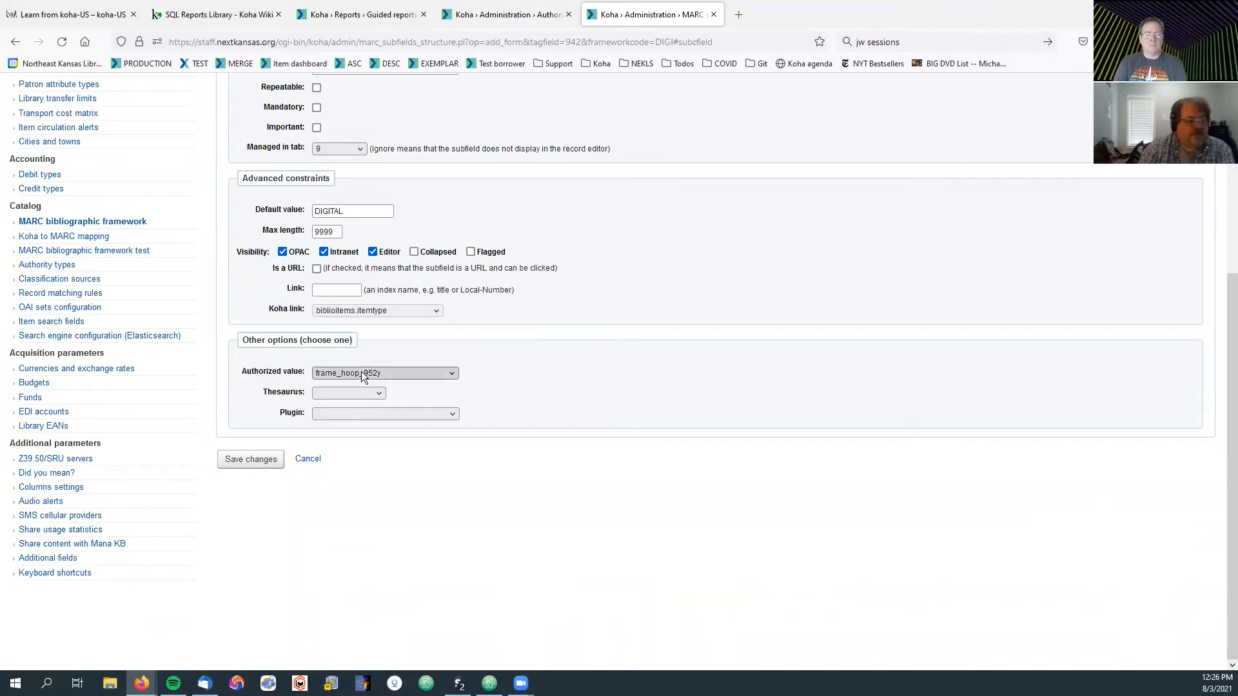
pyautogui.click(453, 371)
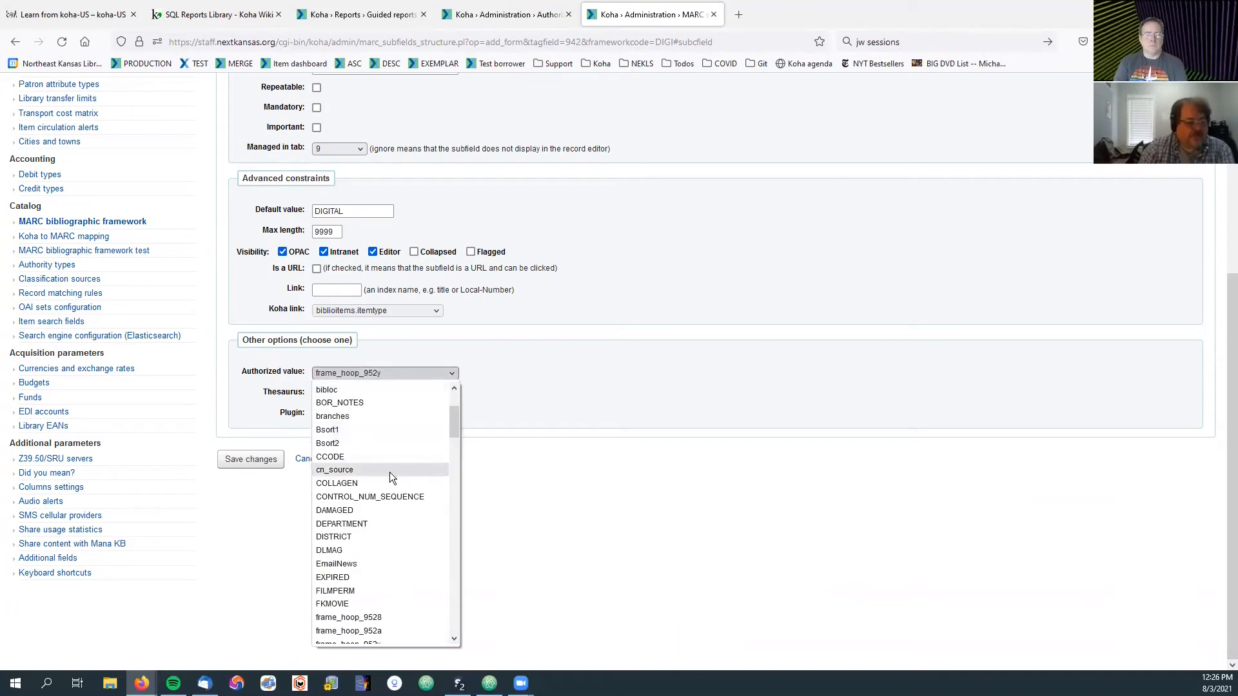
pyautogui.scroll(-10, 391, 477)
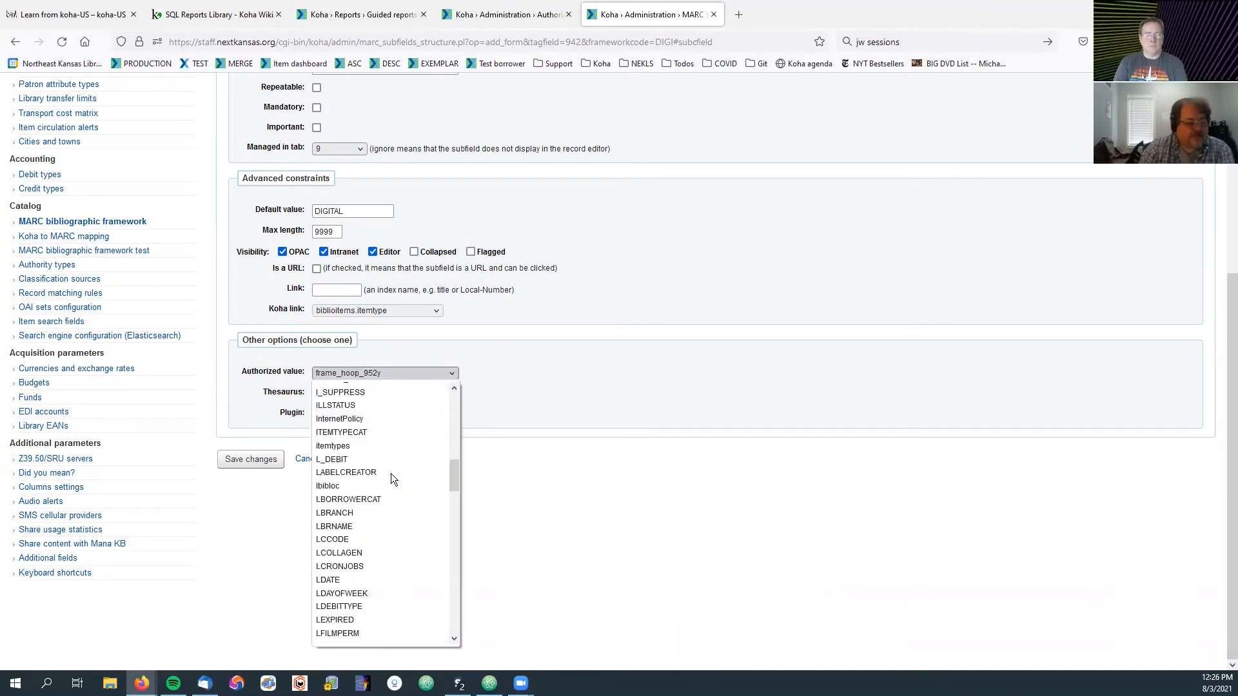
pyautogui.scroll(2, 391, 474)
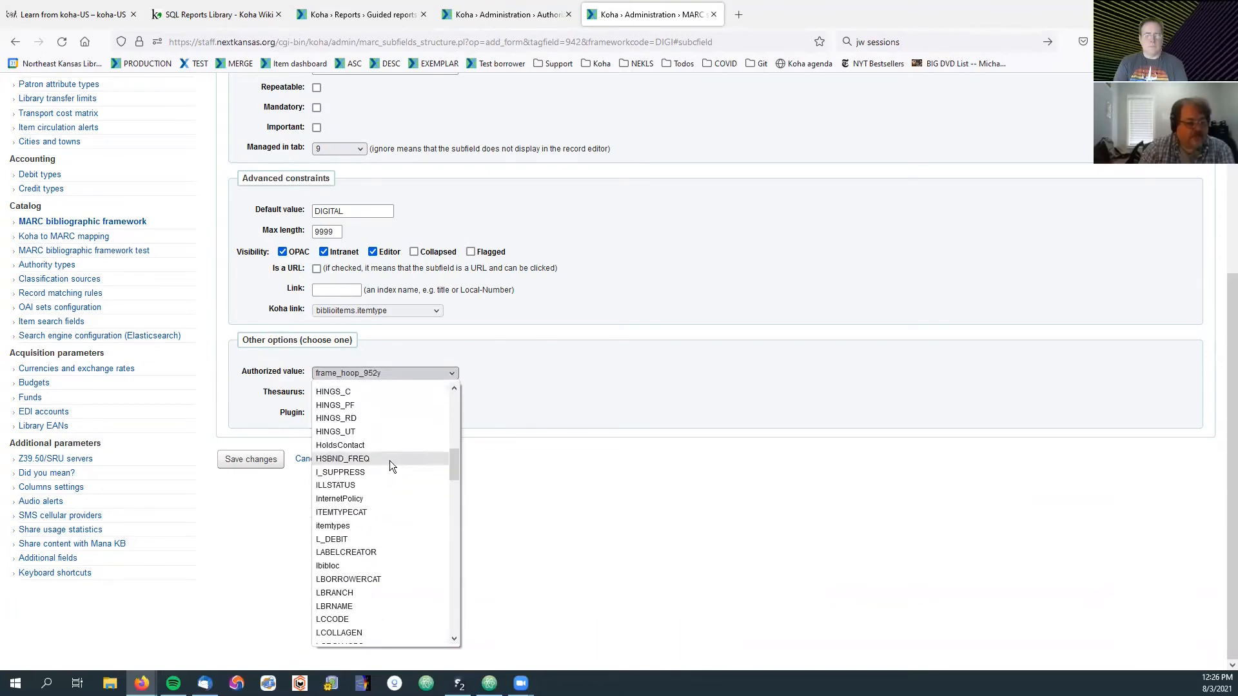
pyautogui.scroll(2, 389, 461)
pyautogui.scroll(-2, 390, 461)
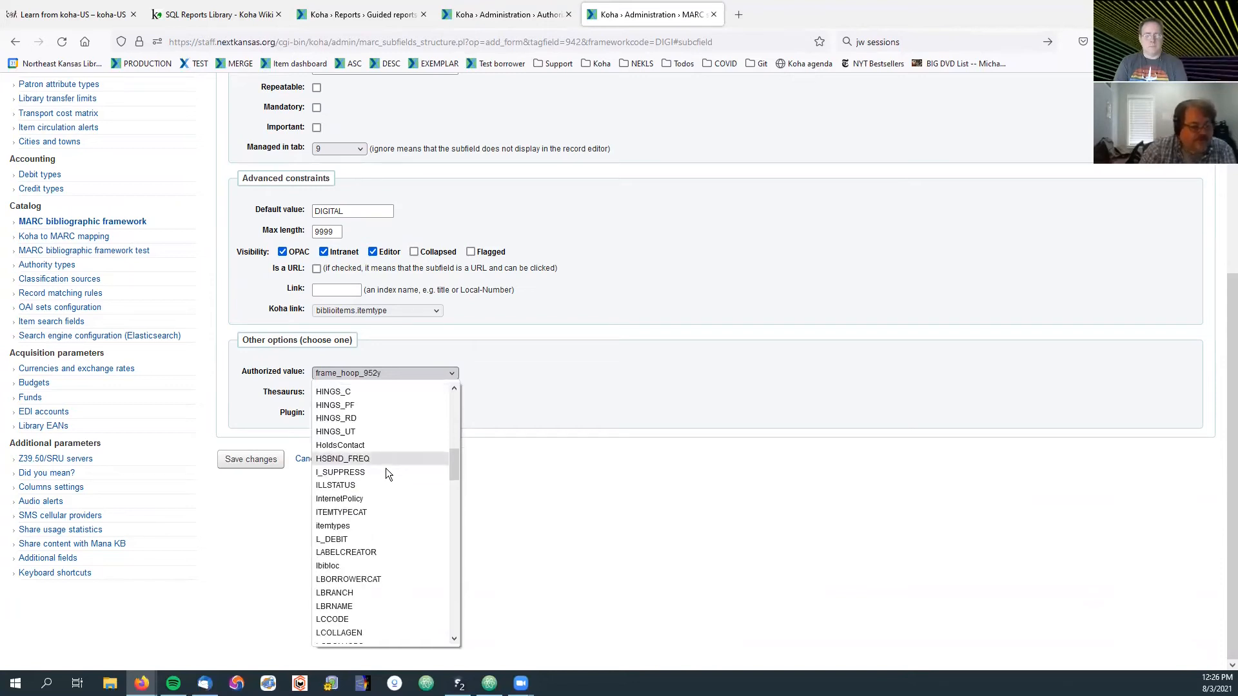
pyautogui.click(343, 525)
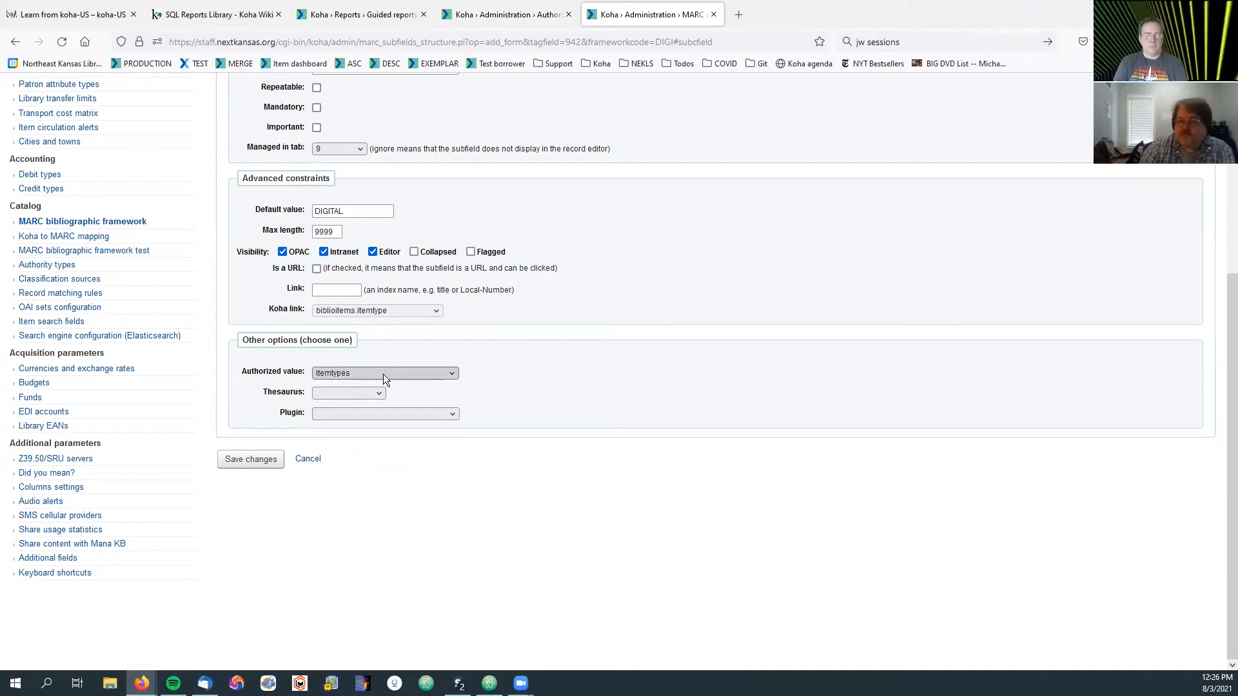
# Step: Look through the authorized value categories for subfield c and choose frame_hoop_952a
pyautogui.click(453, 374)
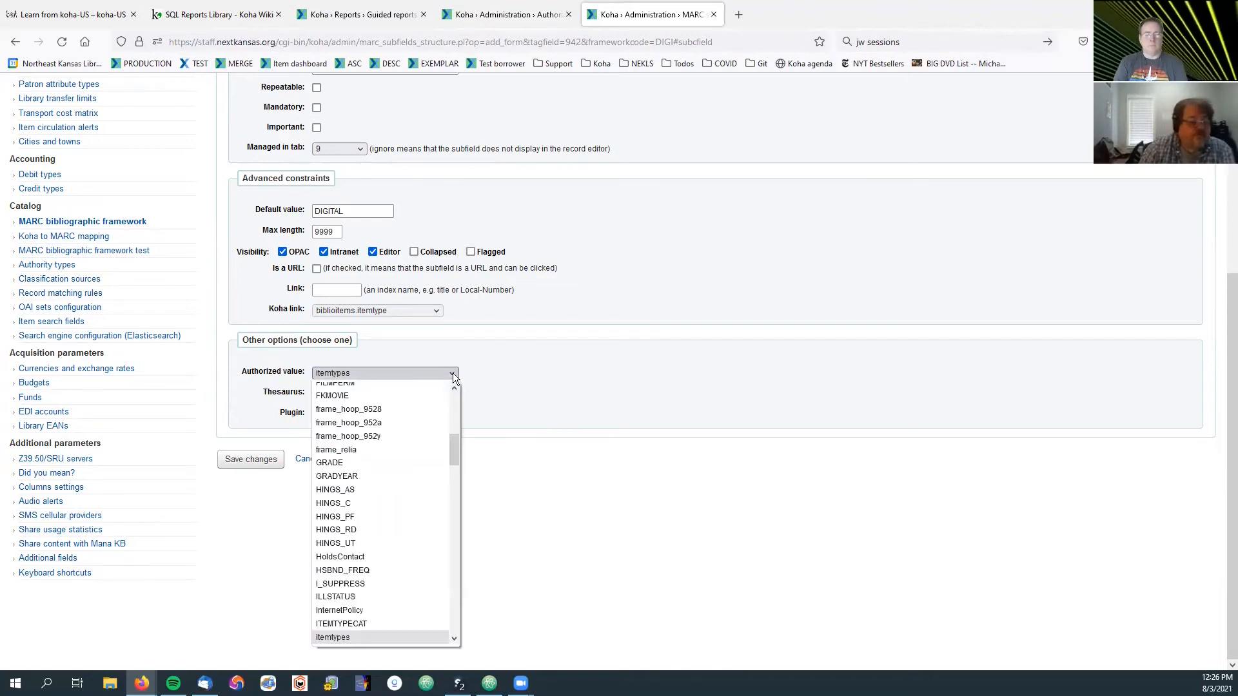
pyautogui.scroll(6, 427, 446)
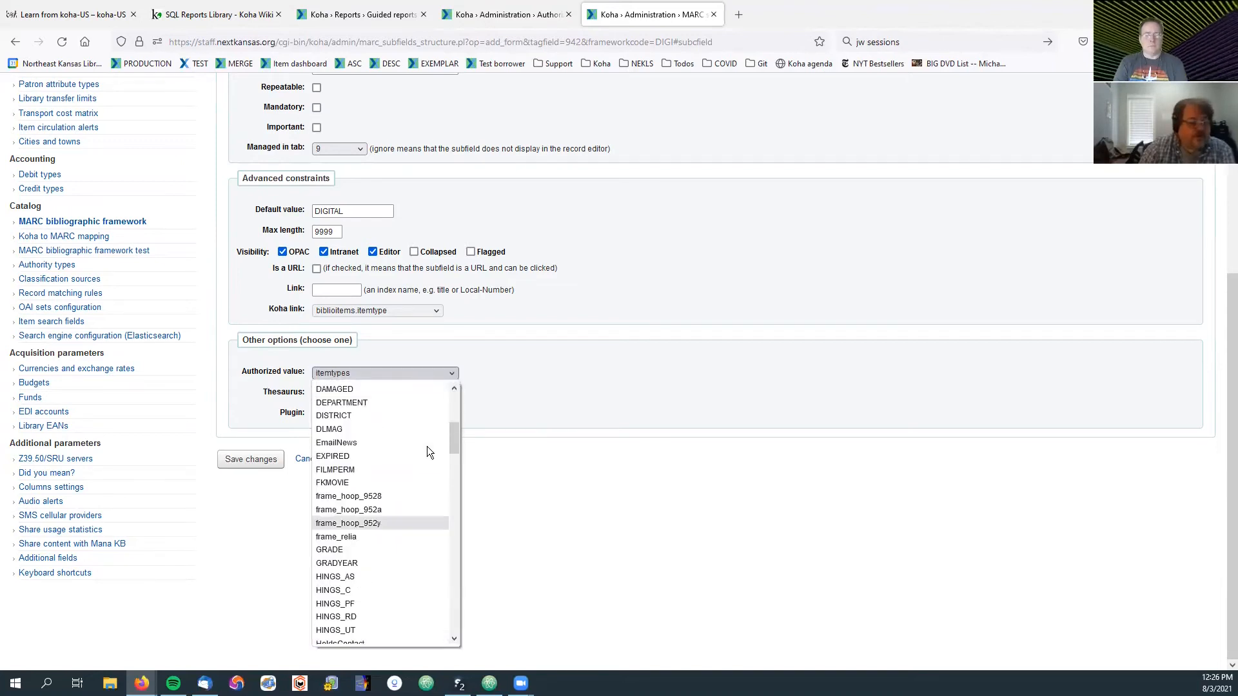
pyautogui.scroll(-10, 427, 446)
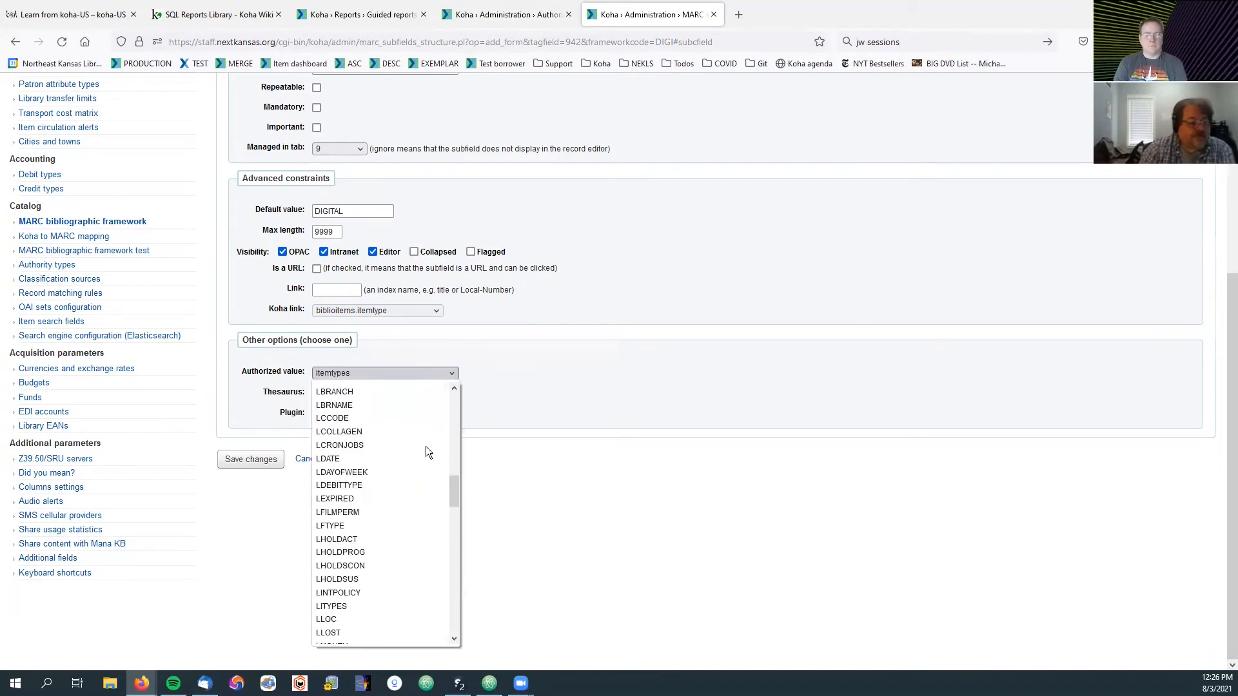
pyautogui.scroll(4, 426, 451)
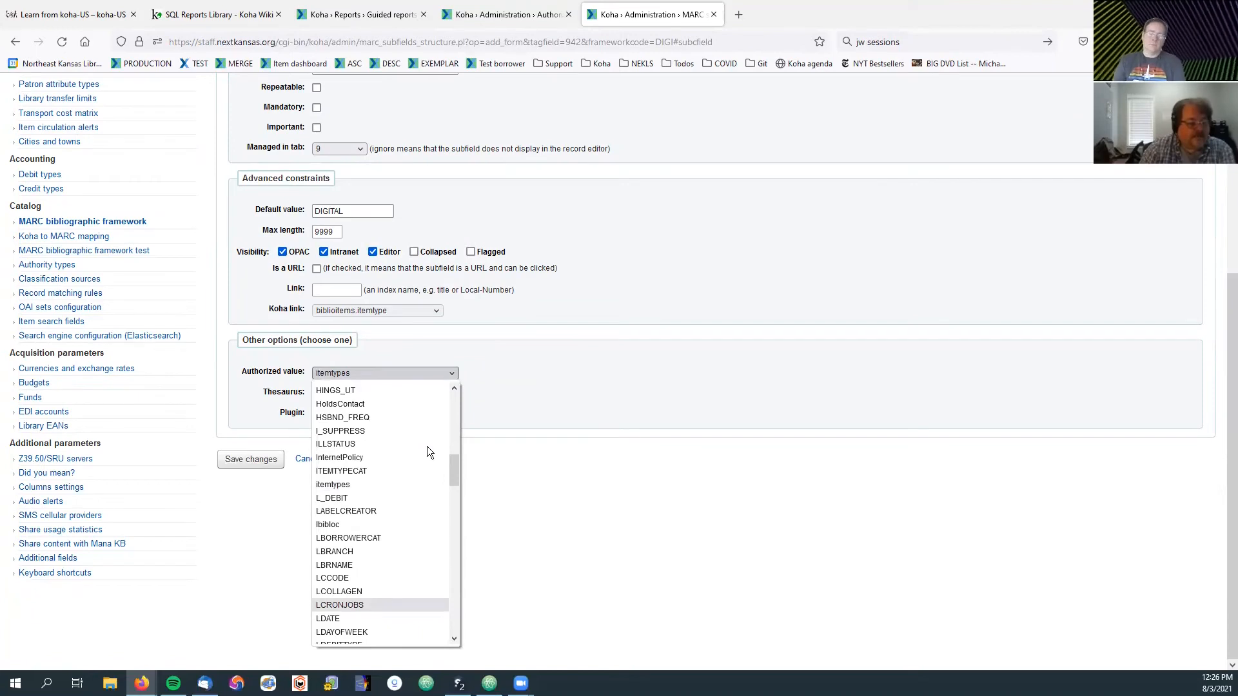
pyautogui.scroll(6, 427, 446)
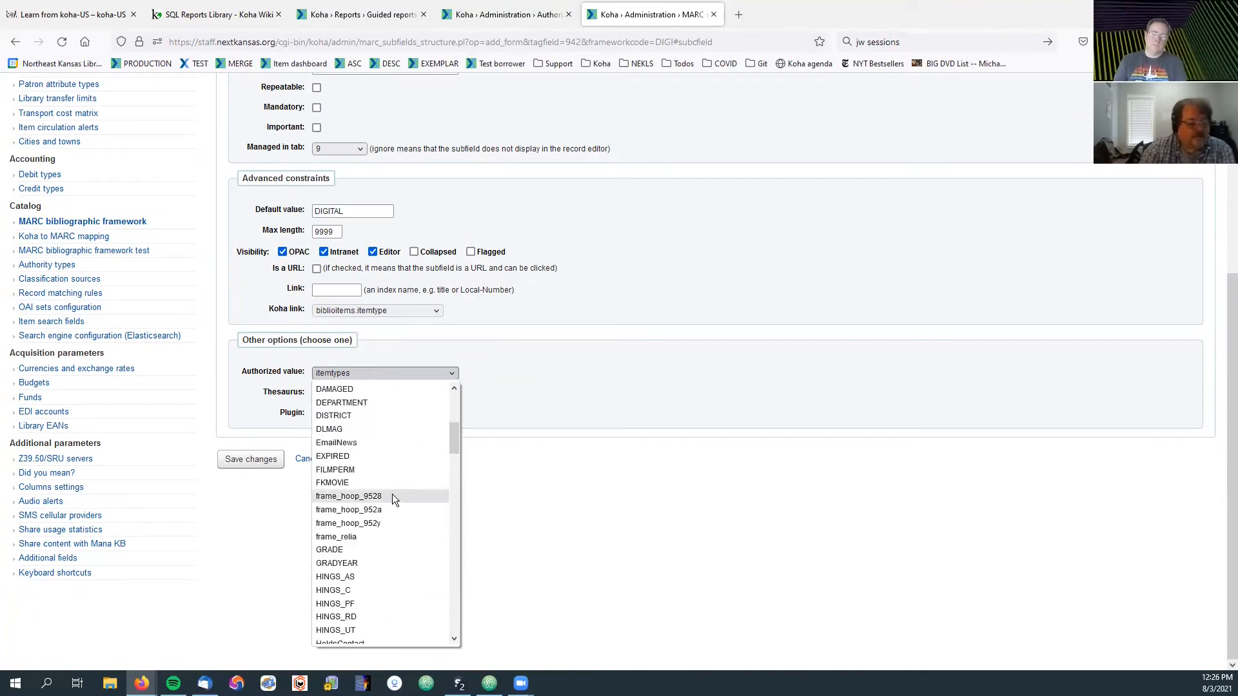
pyautogui.click(391, 511)
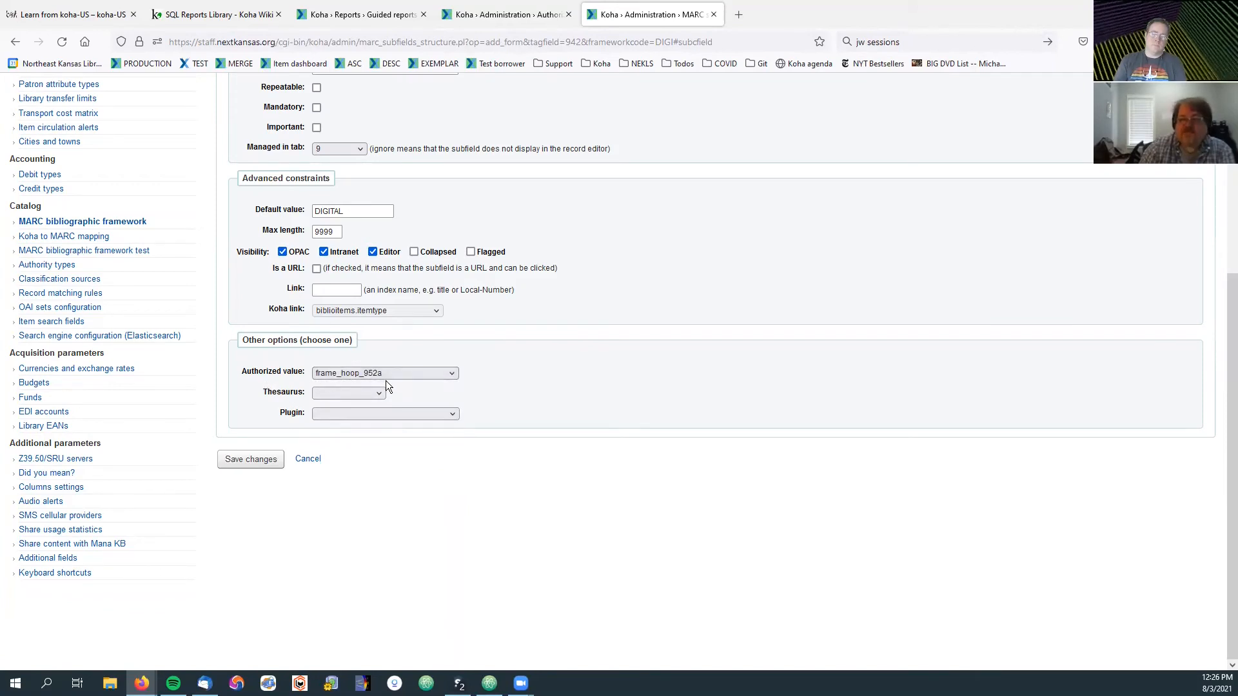
# Step: Check the name of the category opened on the authorized values page against the one selected for subfield c
pyautogui.scroll(3, 454, 376)
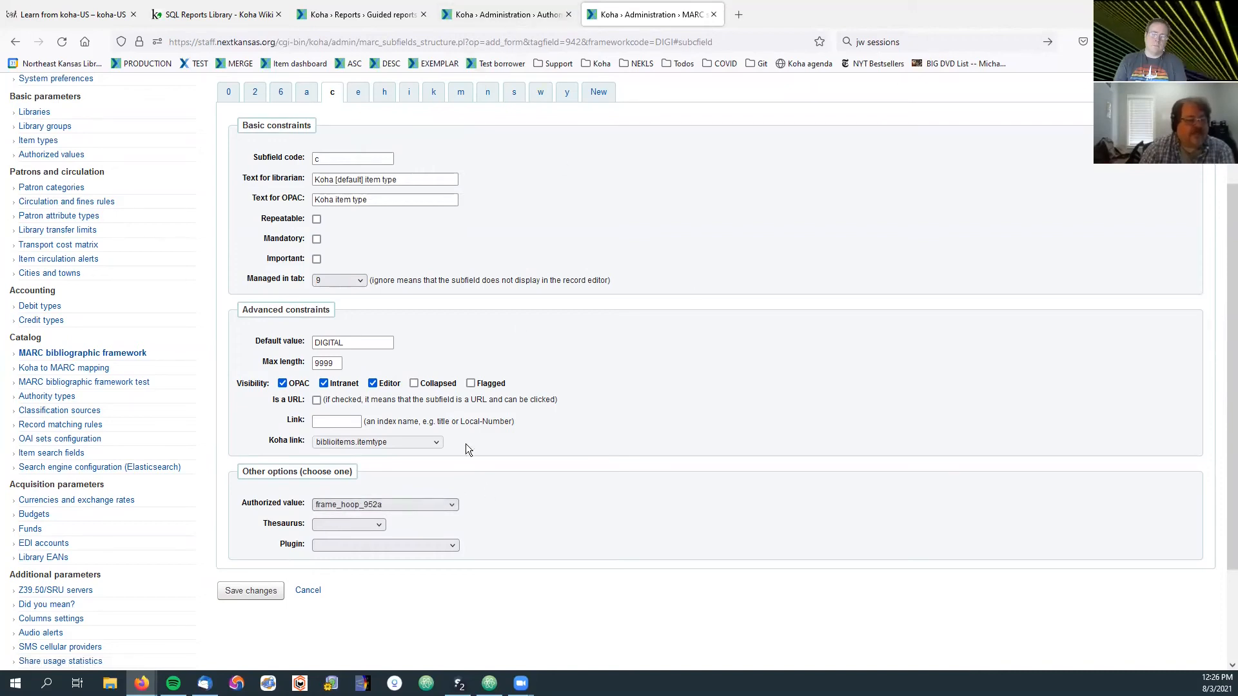
pyautogui.click(497, 14)
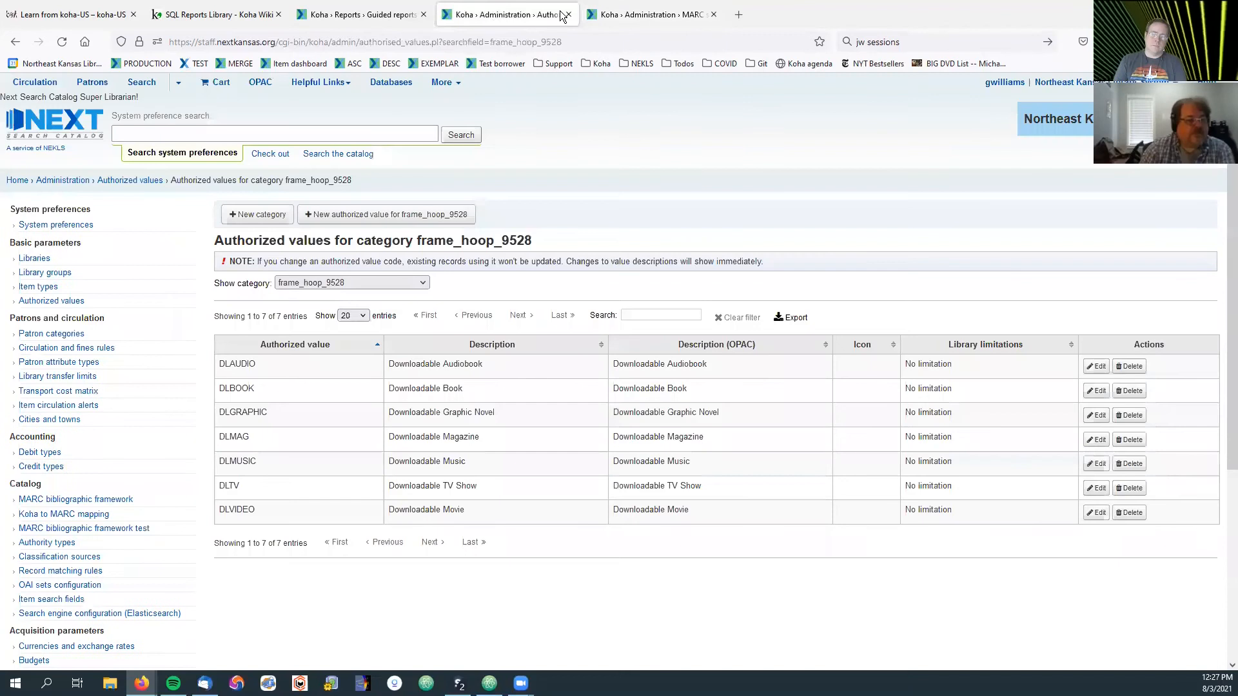
pyautogui.click(632, 13)
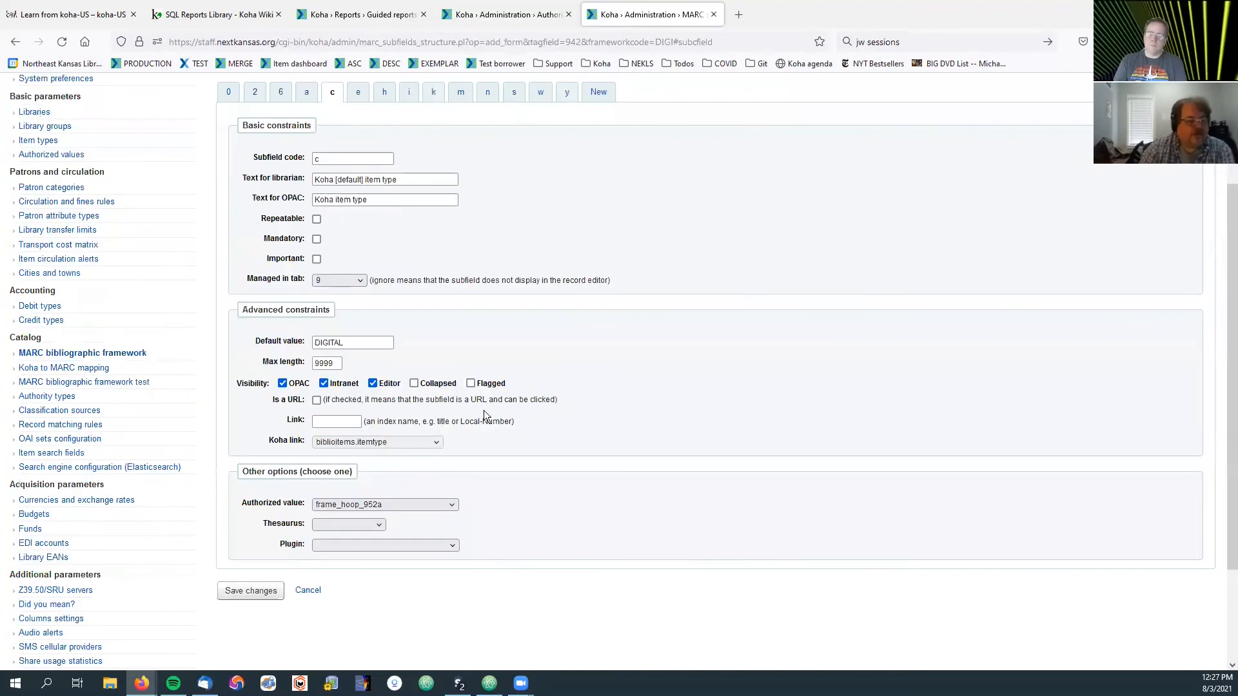
pyautogui.click(452, 505)
pyautogui.click(451, 505)
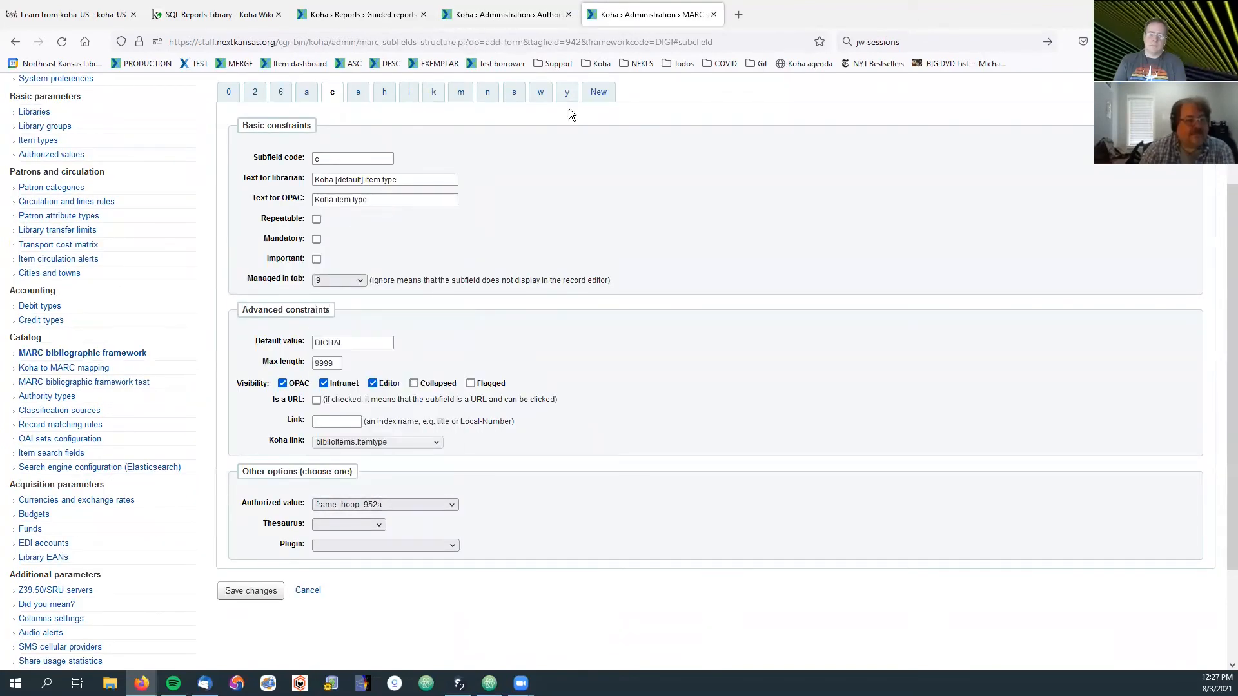
pyautogui.click(514, 13)
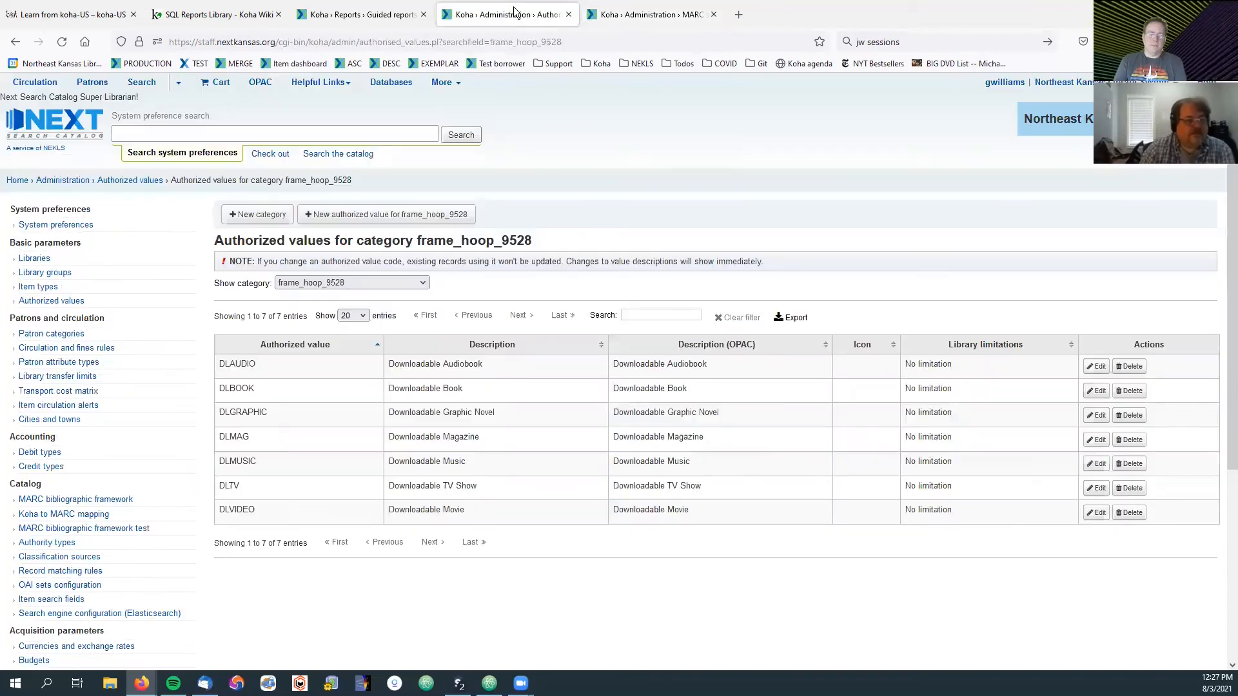
pyautogui.click(633, 13)
# Step: Set the authorized value of subfield c to frame_hoop_9528 and save the 942 subfield changes
pyautogui.click(399, 505)
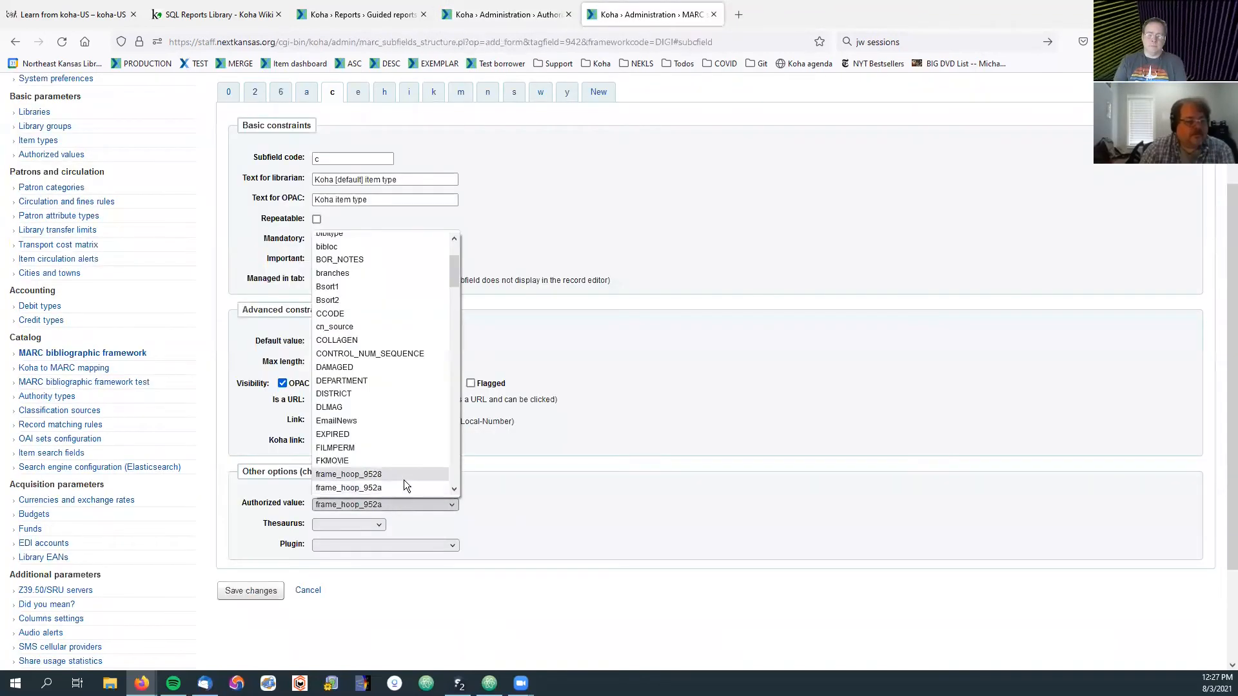
pyautogui.scroll(-2, 400, 462)
pyautogui.click(361, 396)
pyautogui.click(240, 592)
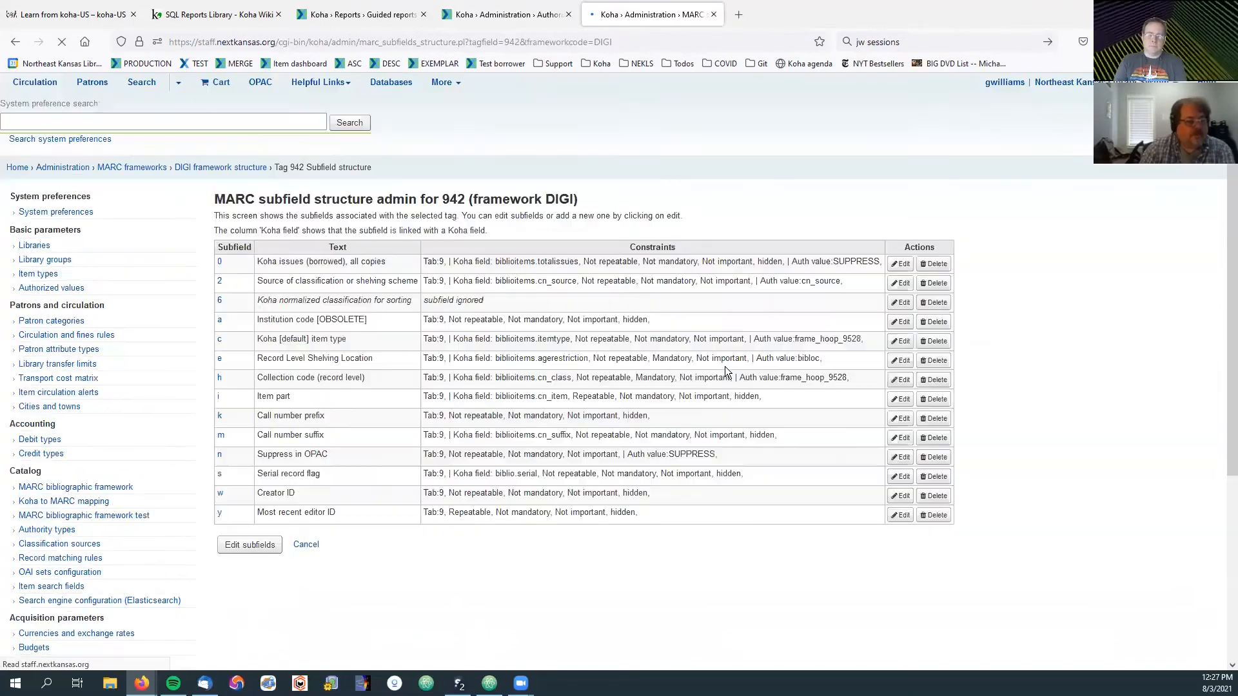
# Step: Open the staff home page in a new tab and search the catalog for PA65000
pyautogui.click(736, 17)
pyautogui.click(144, 64)
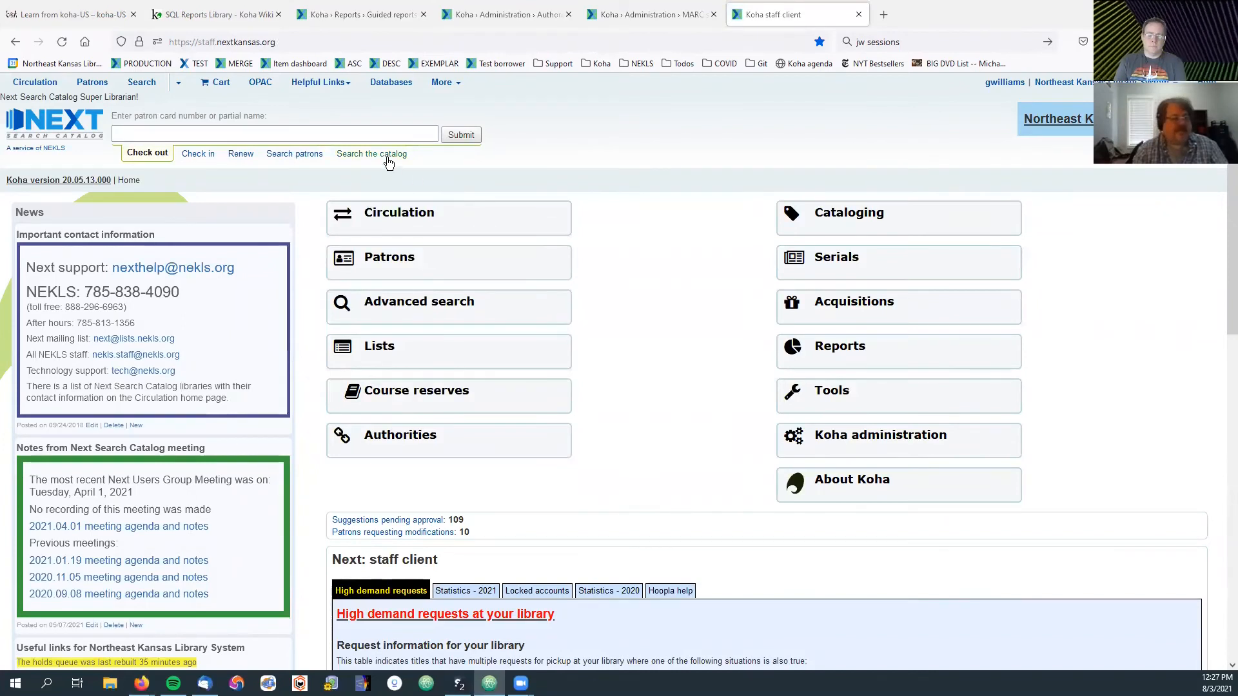
pyautogui.click(371, 154)
pyautogui.click(467, 137)
pyautogui.write('PA65000')
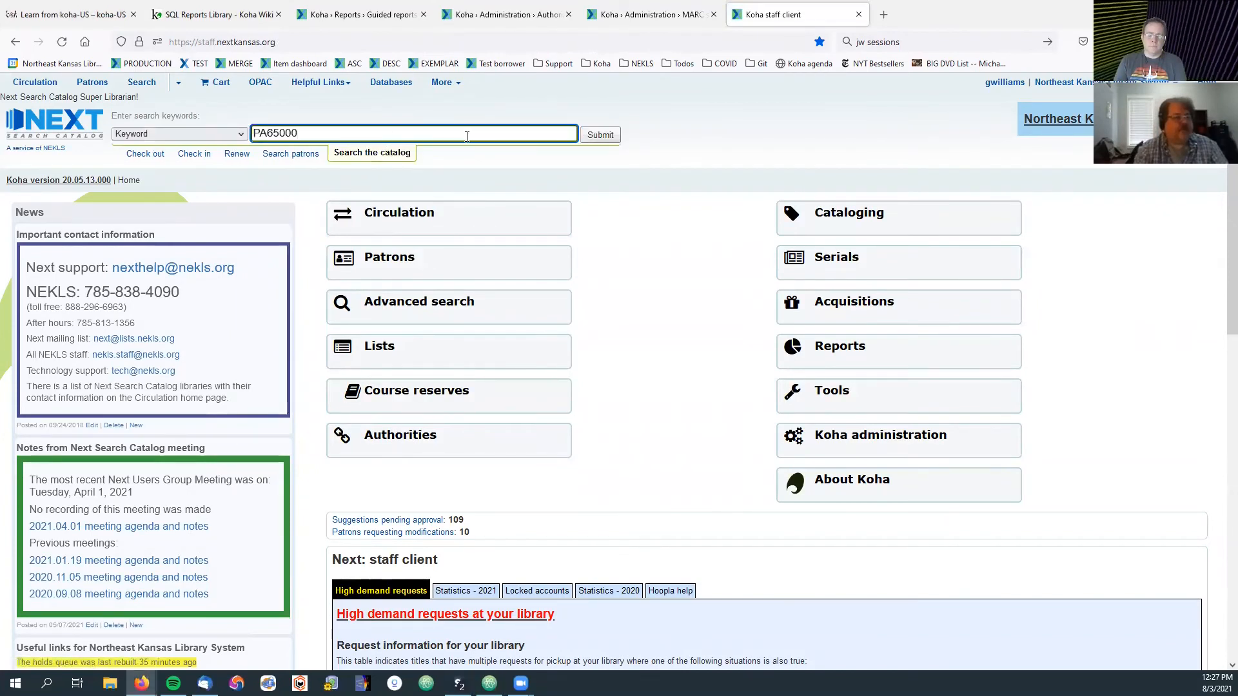
pyautogui.press('Return')
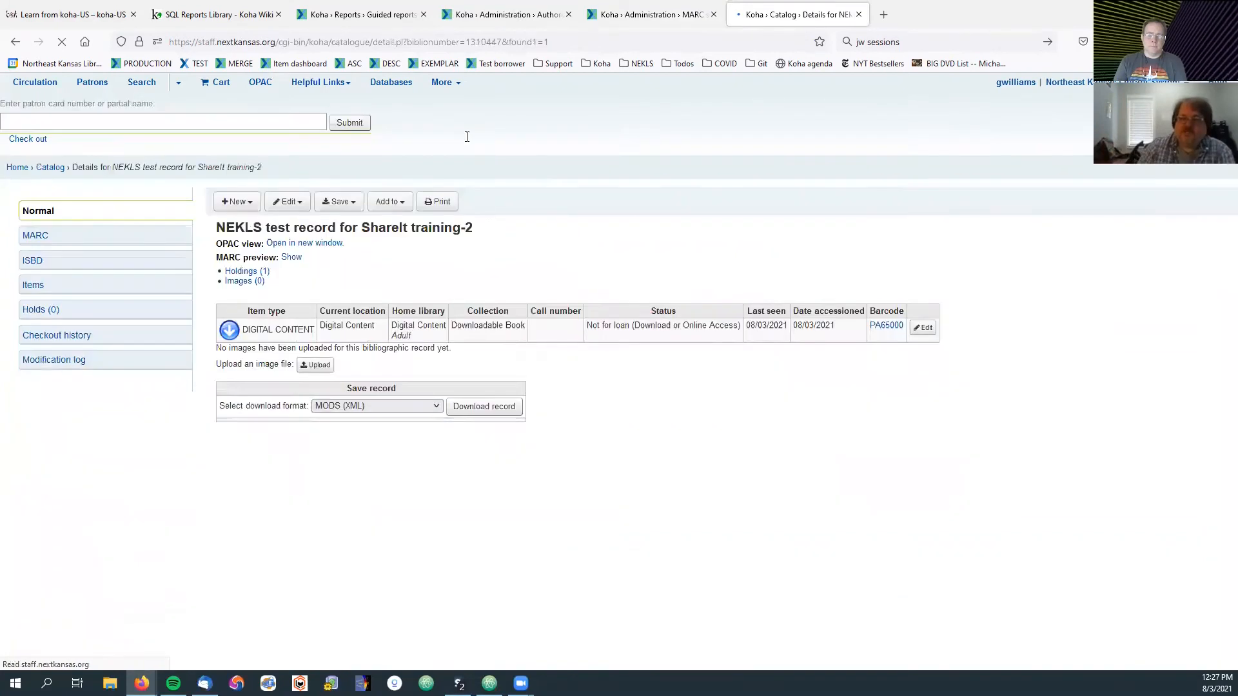
# Step: Open the test record for editing and view the choices offered for its collection code and default item type in tag 942
pyautogui.click(287, 216)
pyautogui.click(290, 238)
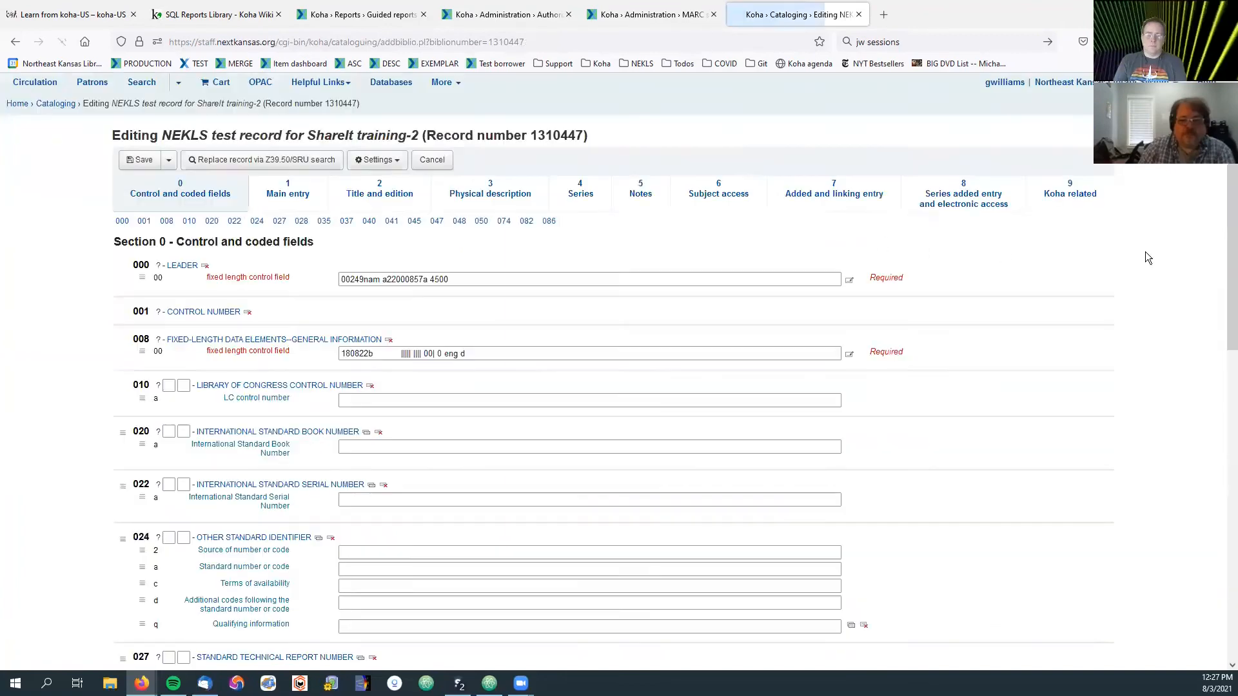
pyautogui.click(1071, 194)
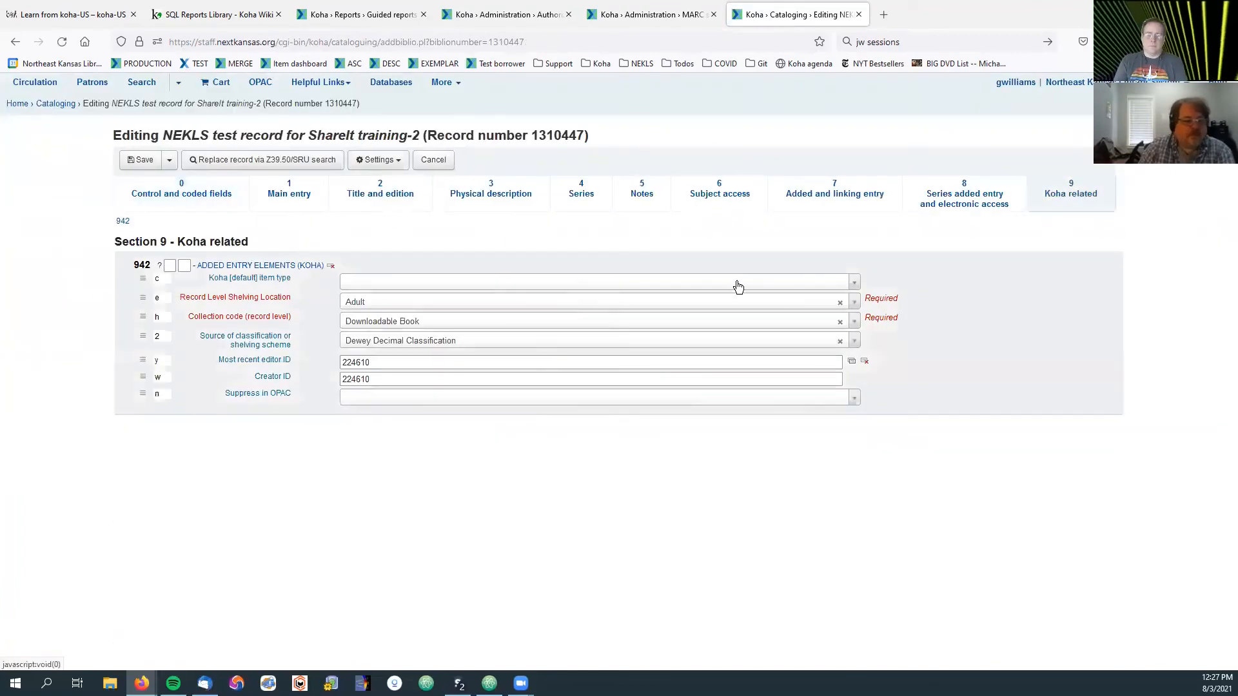
pyautogui.click(451, 324)
pyautogui.click(452, 326)
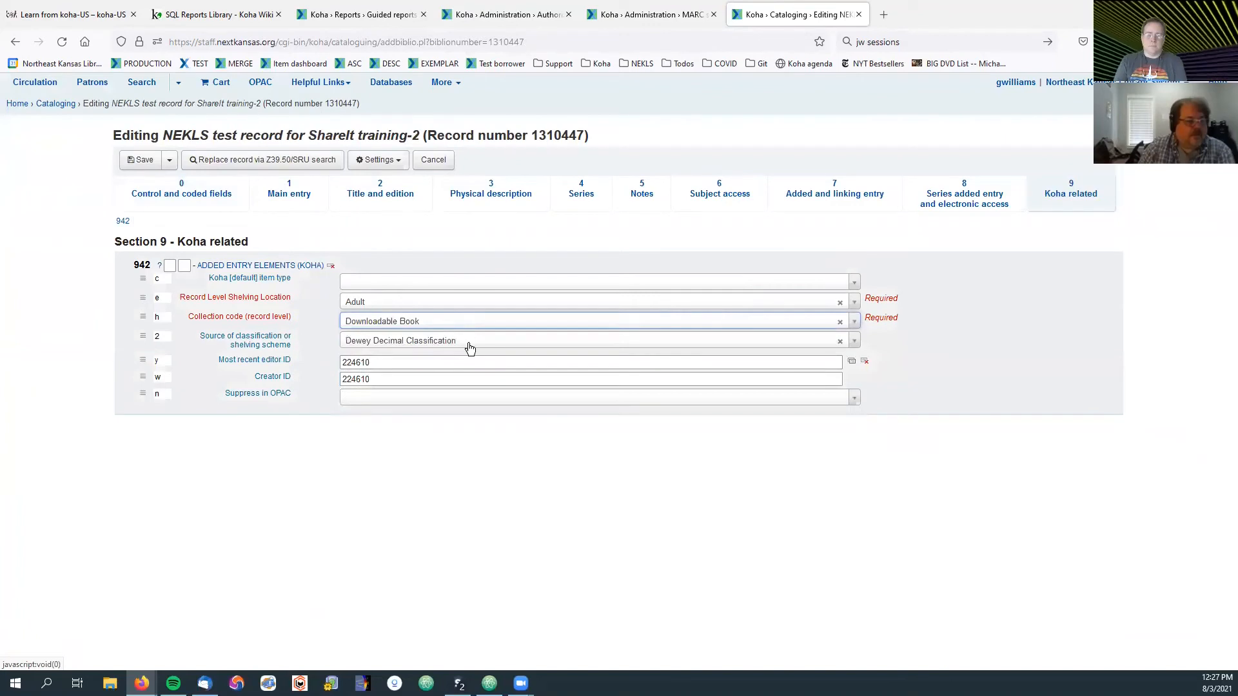
pyautogui.click(456, 283)
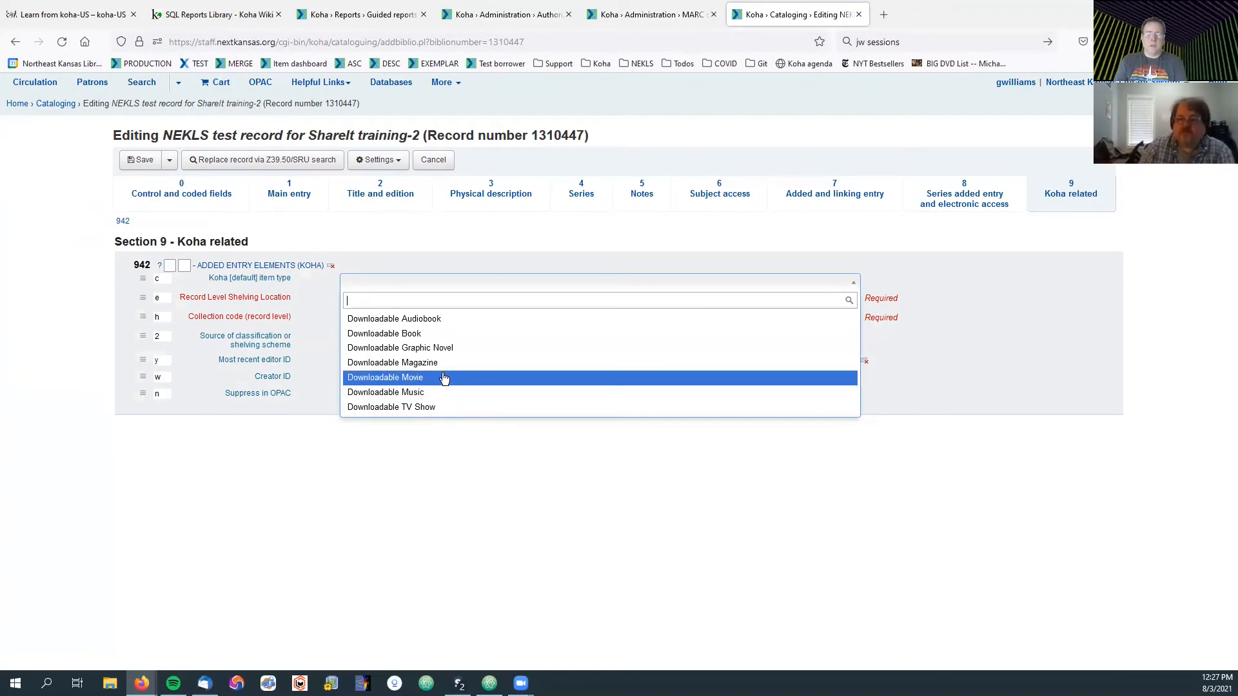
pyautogui.click(548, 223)
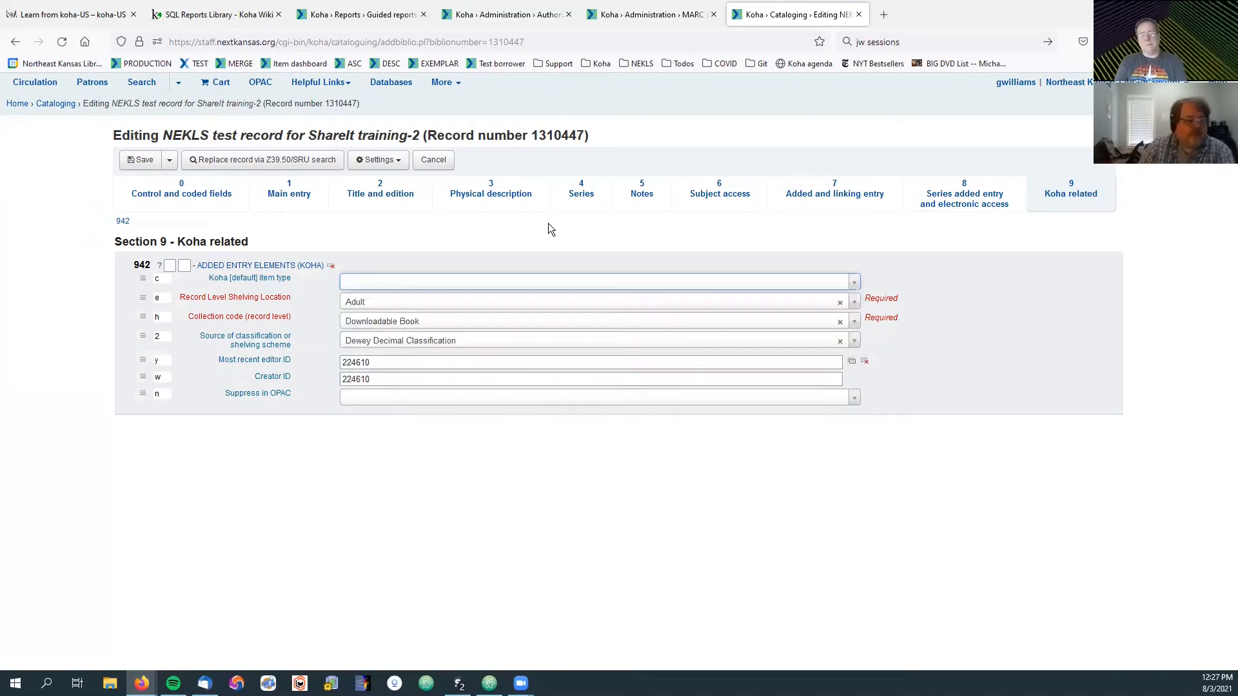
# Step: Set the record level shelving location in 942 to Childrens and view the choices for the collection code
pyautogui.click(560, 310)
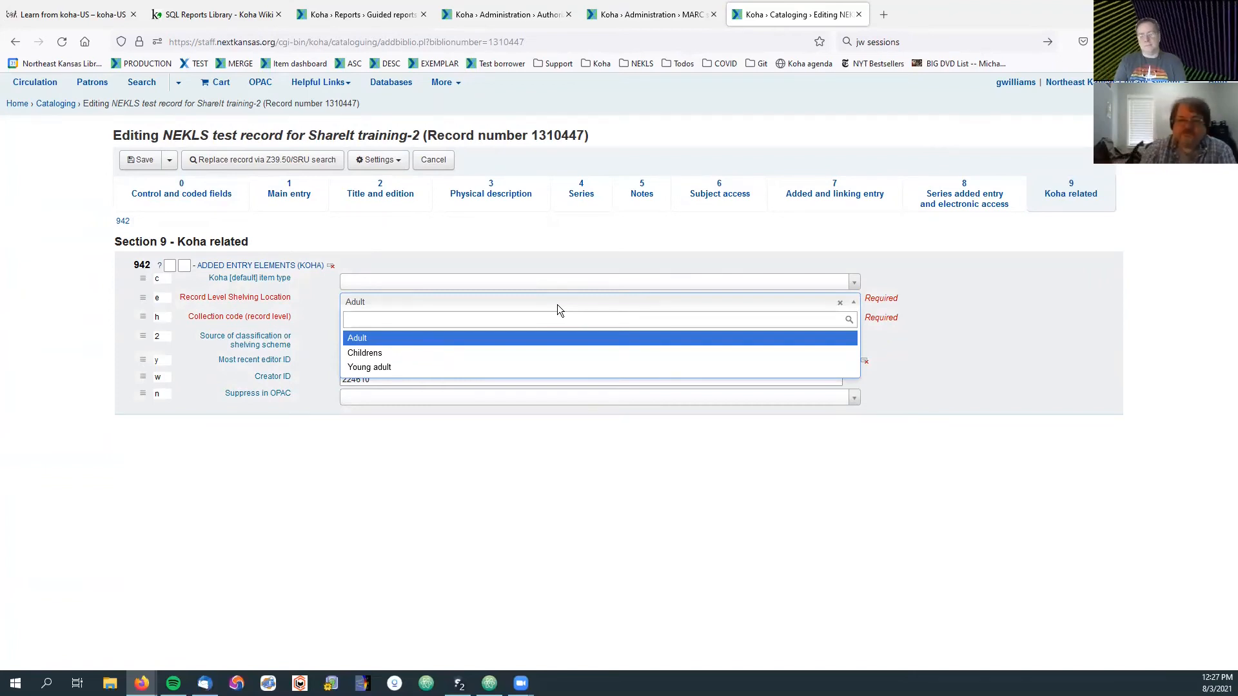
pyautogui.press('Down')
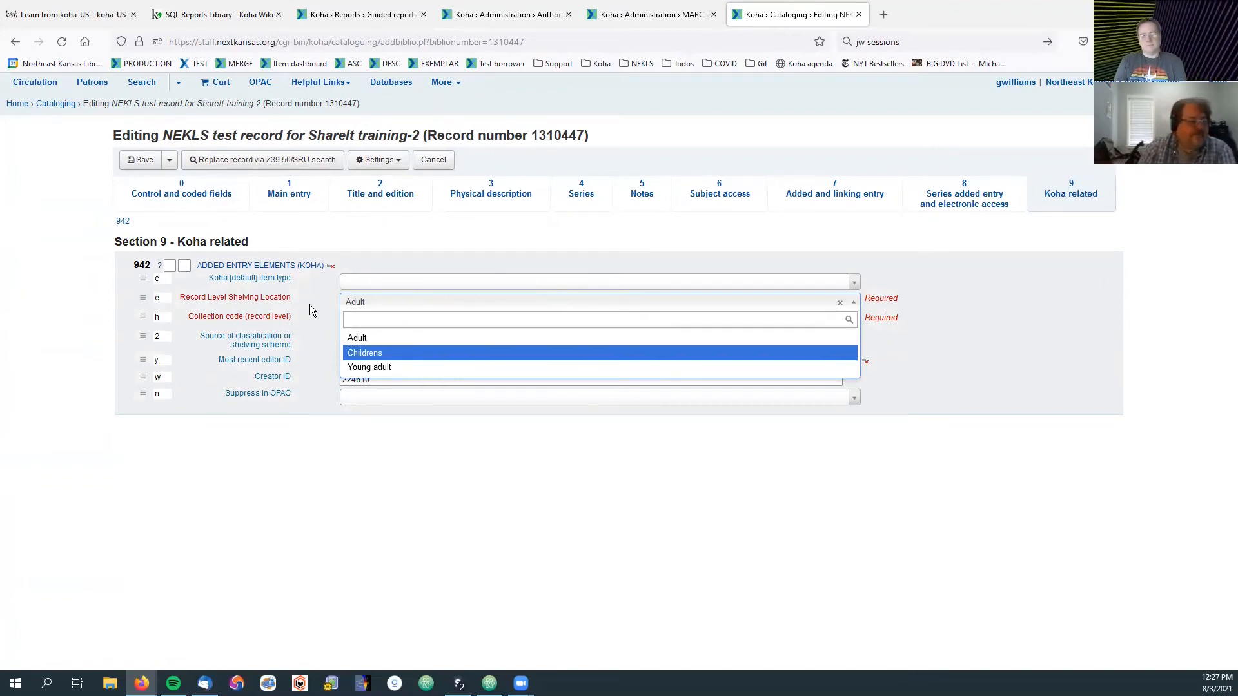
pyautogui.click(415, 307)
pyautogui.click(415, 310)
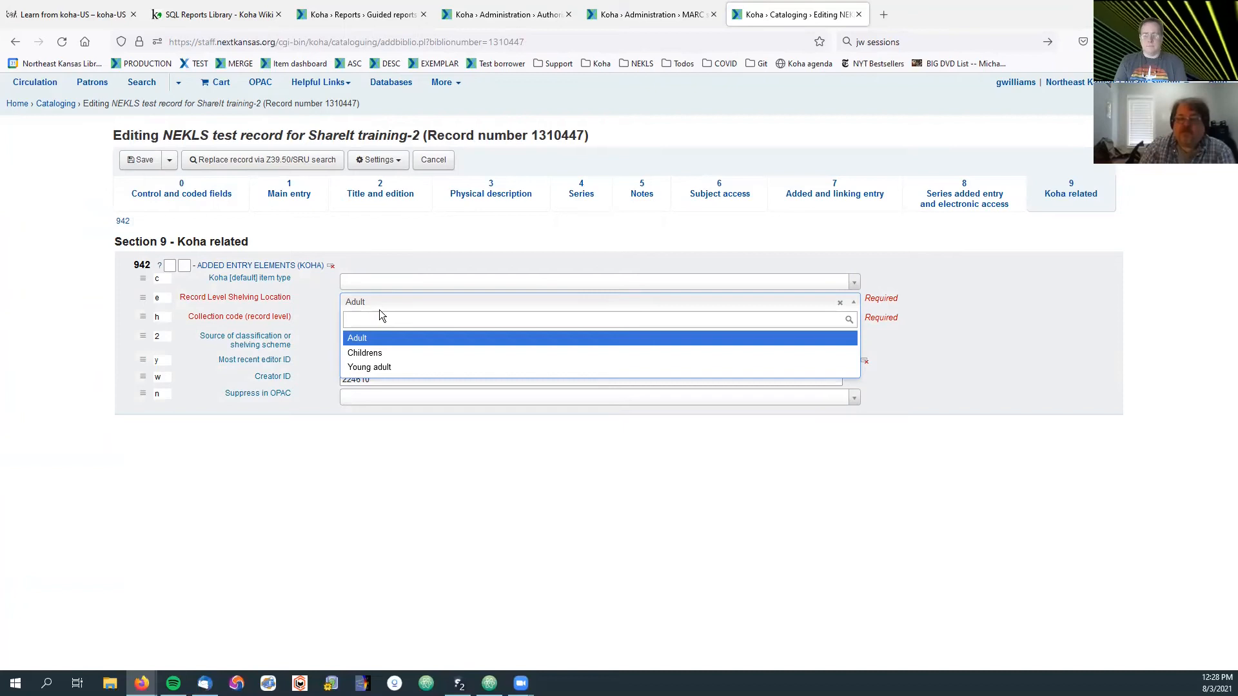
pyautogui.click(363, 352)
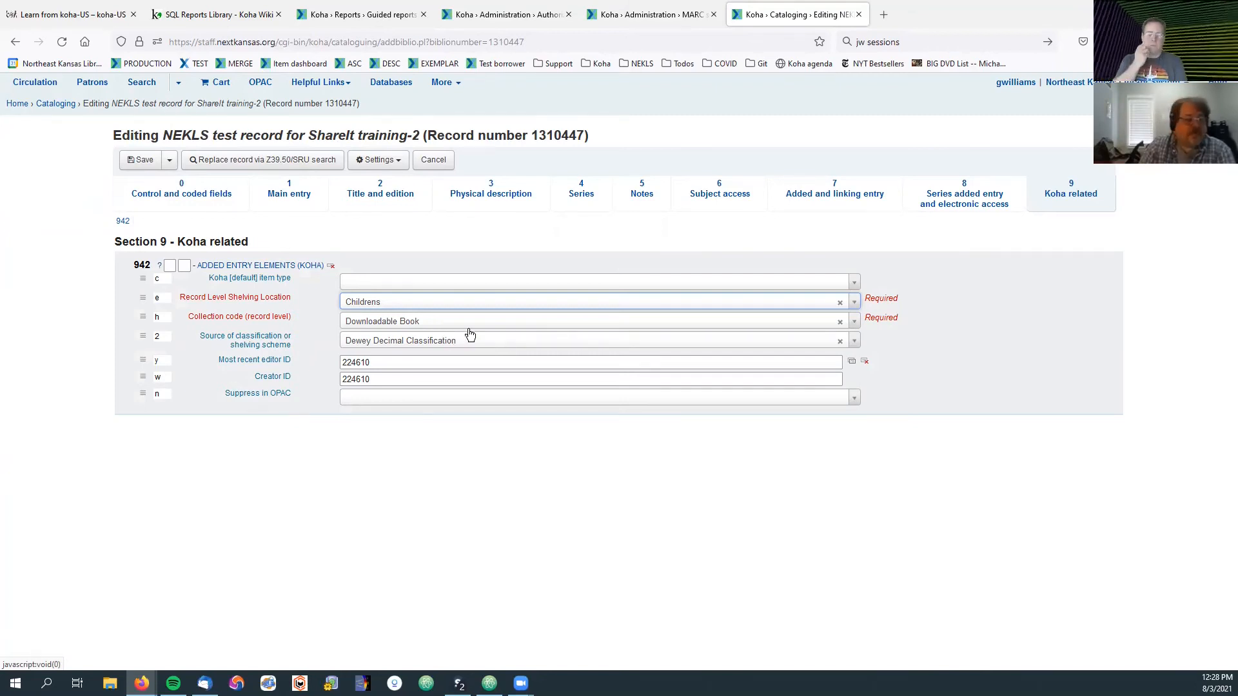
pyautogui.click(448, 323)
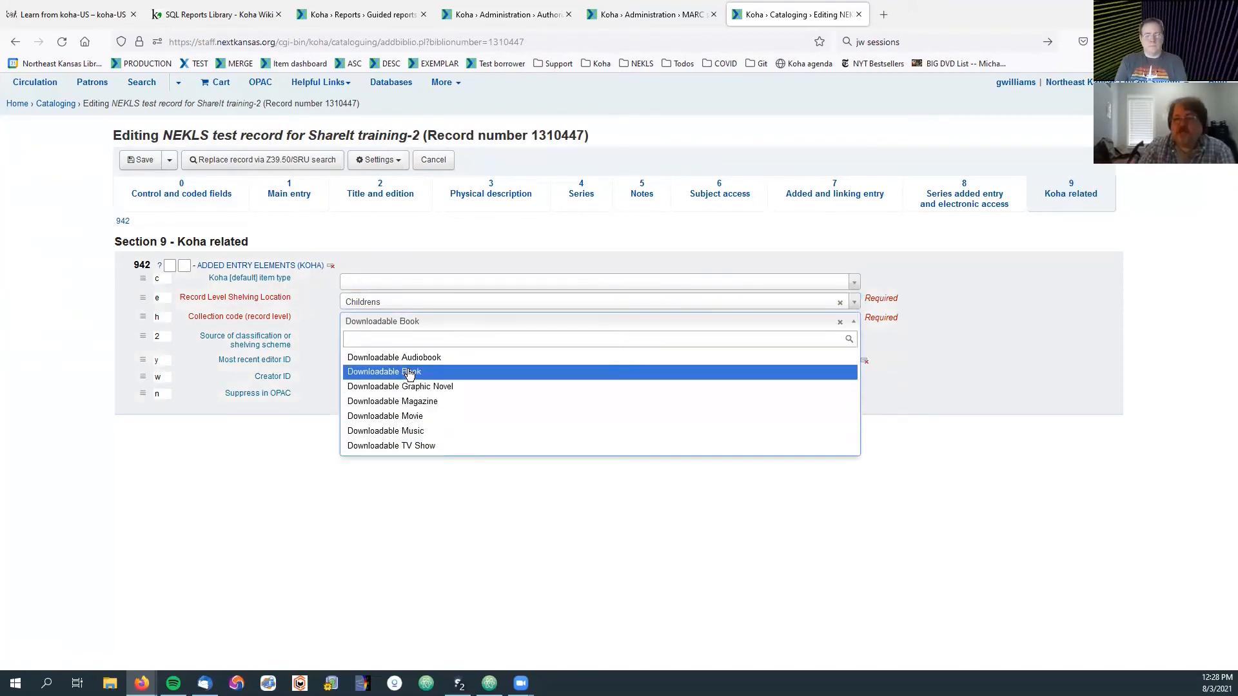
pyautogui.click(562, 239)
# Step: Cancel the record edit and open the item with barcode PA65000 for editing
pyautogui.click(437, 162)
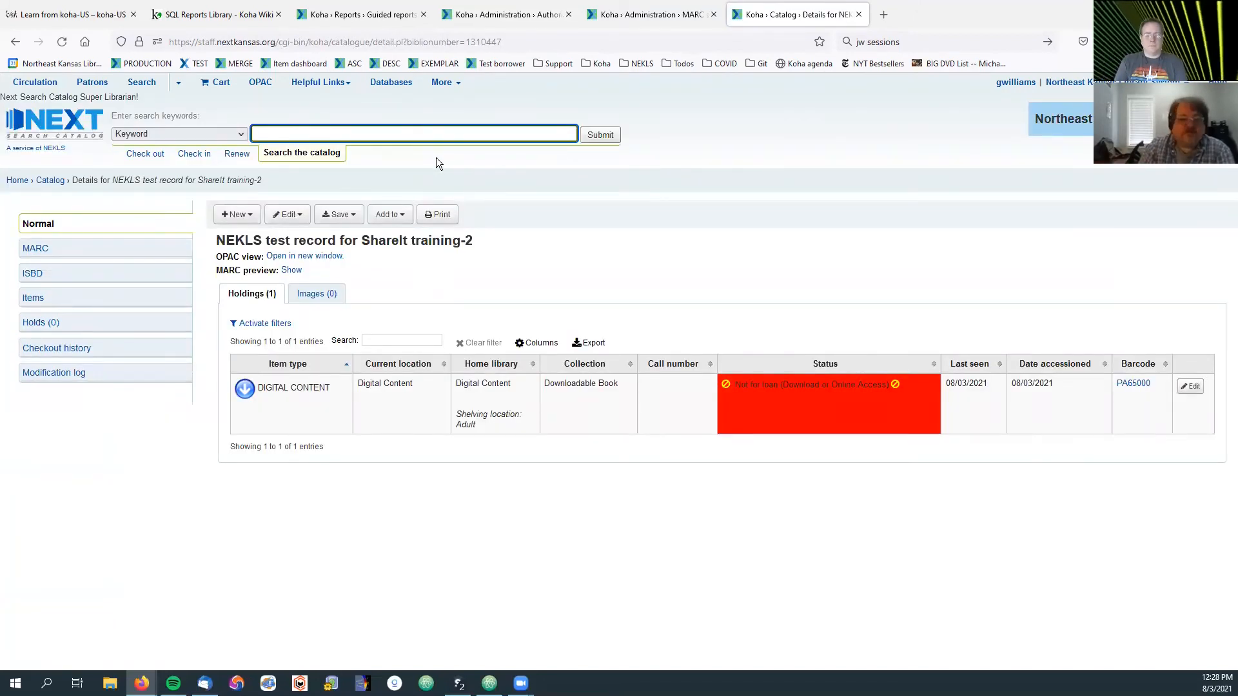
pyautogui.click(1183, 389)
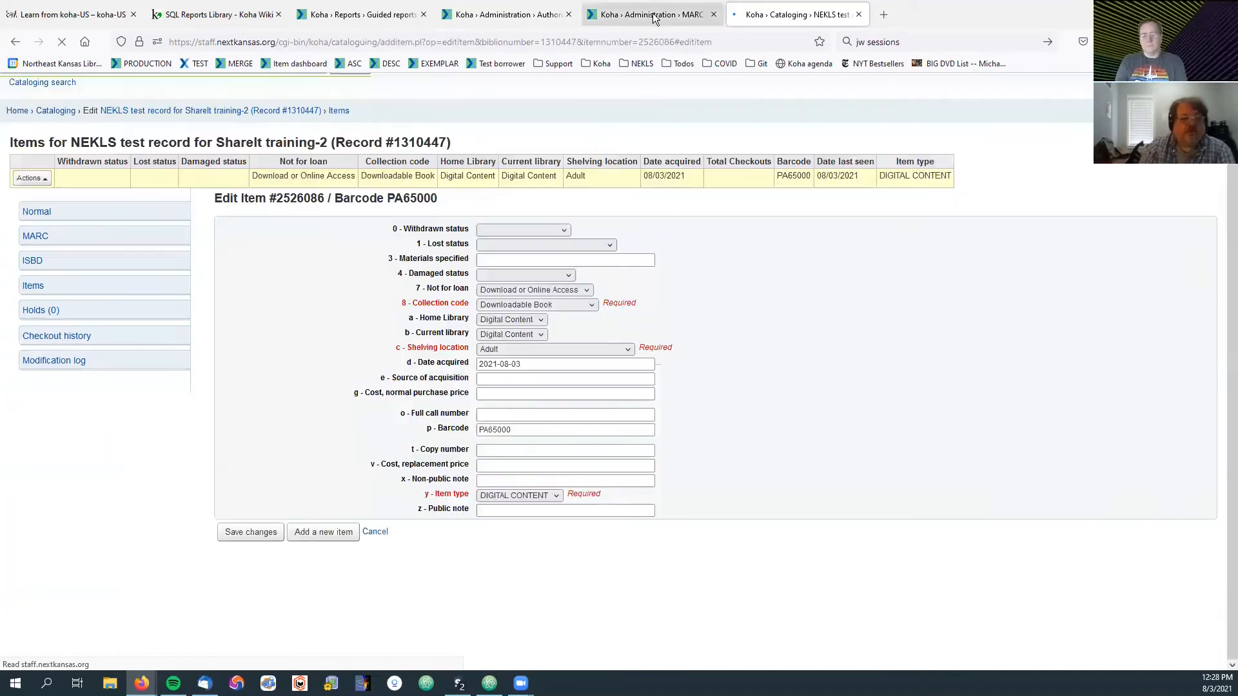
# Step: Find tag 952 in the Digital assets framework and examine the authorized values assigned to its subfields
pyautogui.click(653, 16)
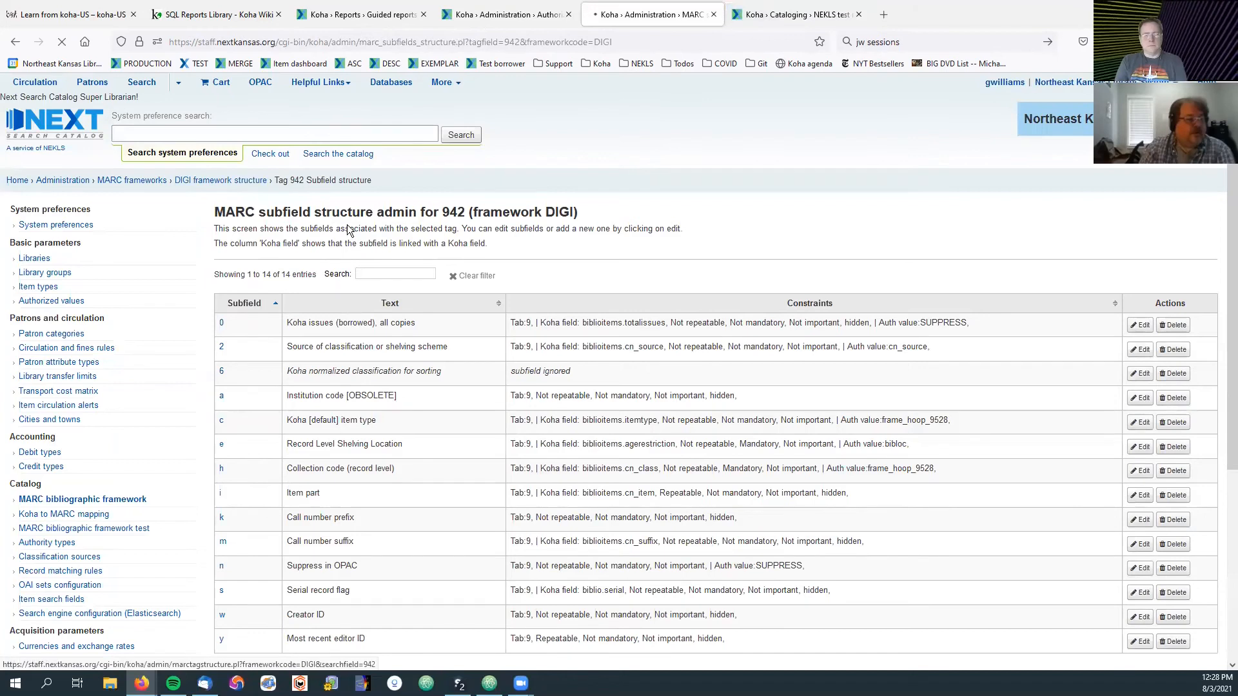
pyautogui.write('952')
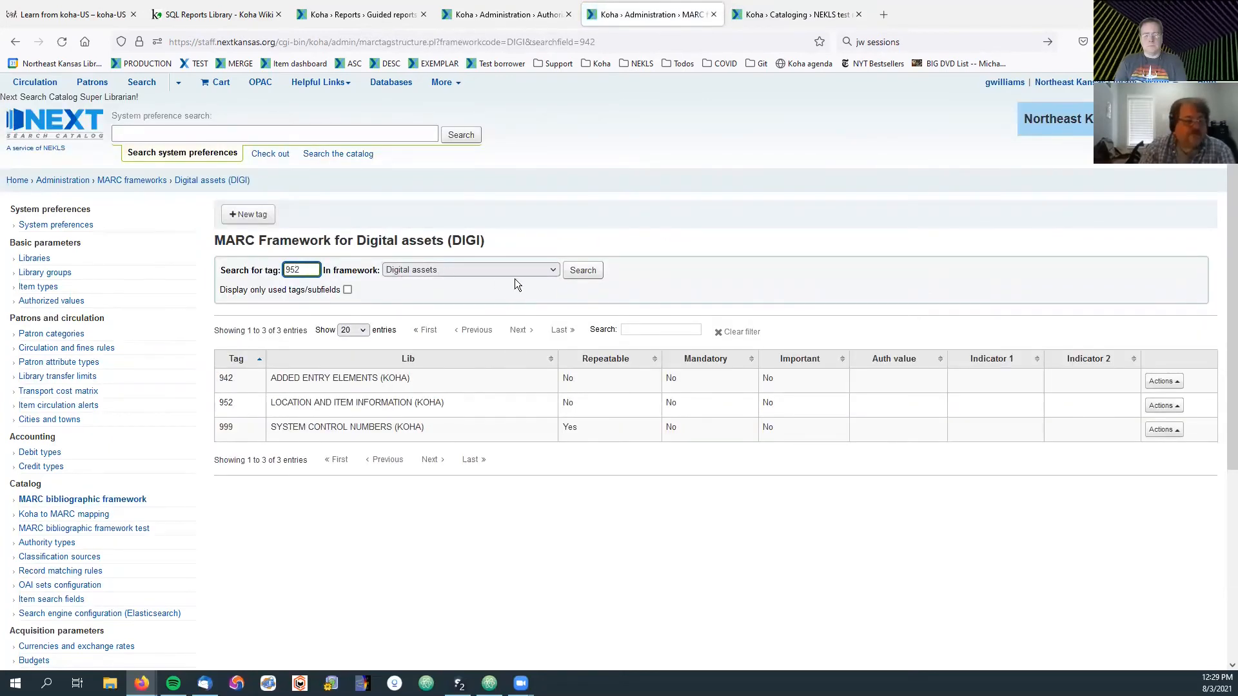
pyautogui.click(583, 270)
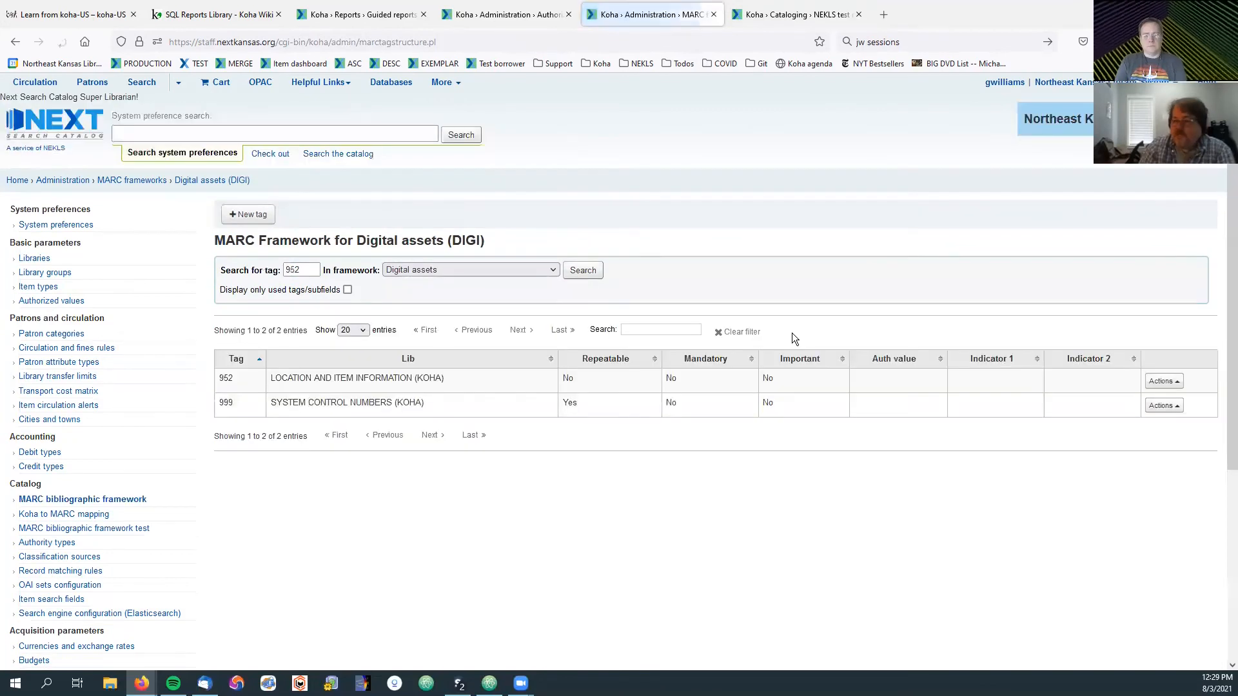
pyautogui.scroll(-2, 812, 334)
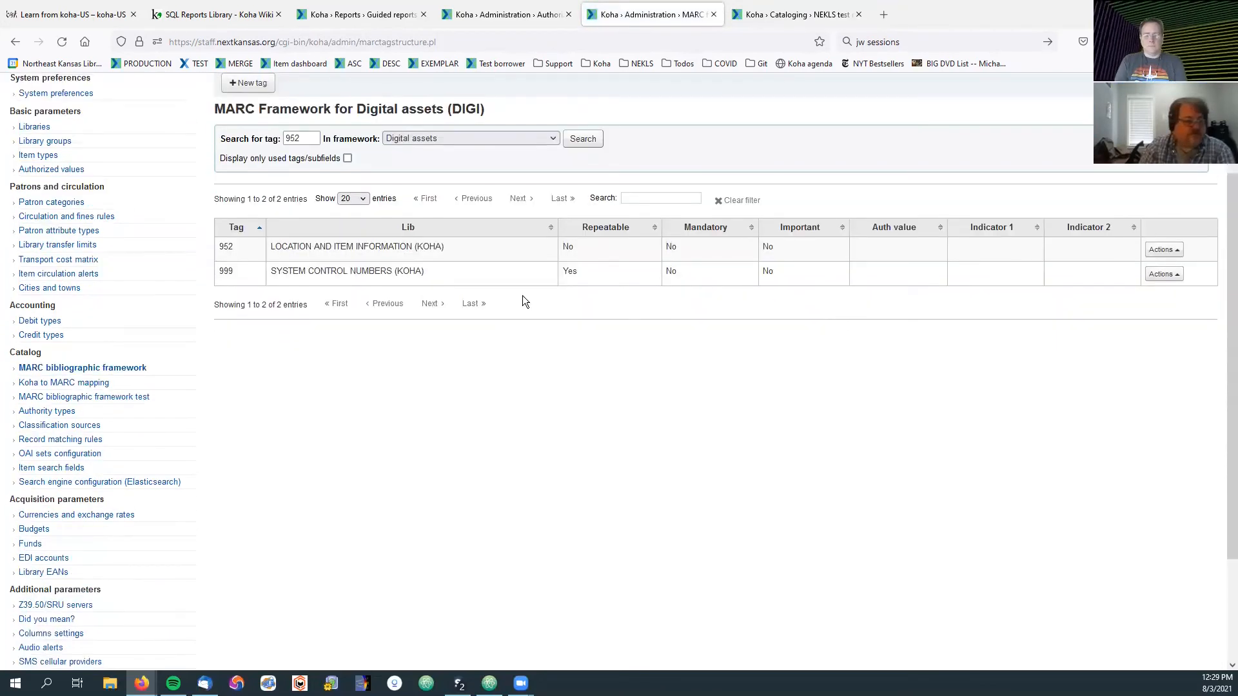
pyautogui.click(1164, 250)
pyautogui.click(1138, 203)
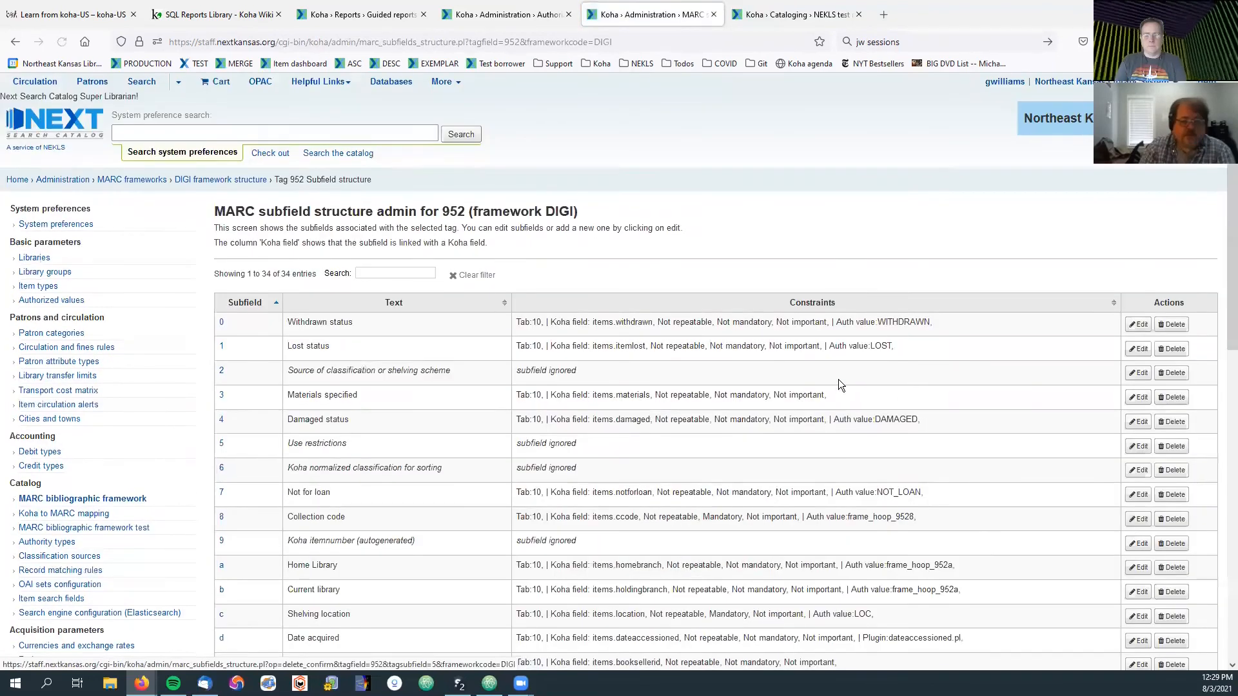
pyautogui.scroll(-3, 839, 385)
pyautogui.scroll(-2, 839, 385)
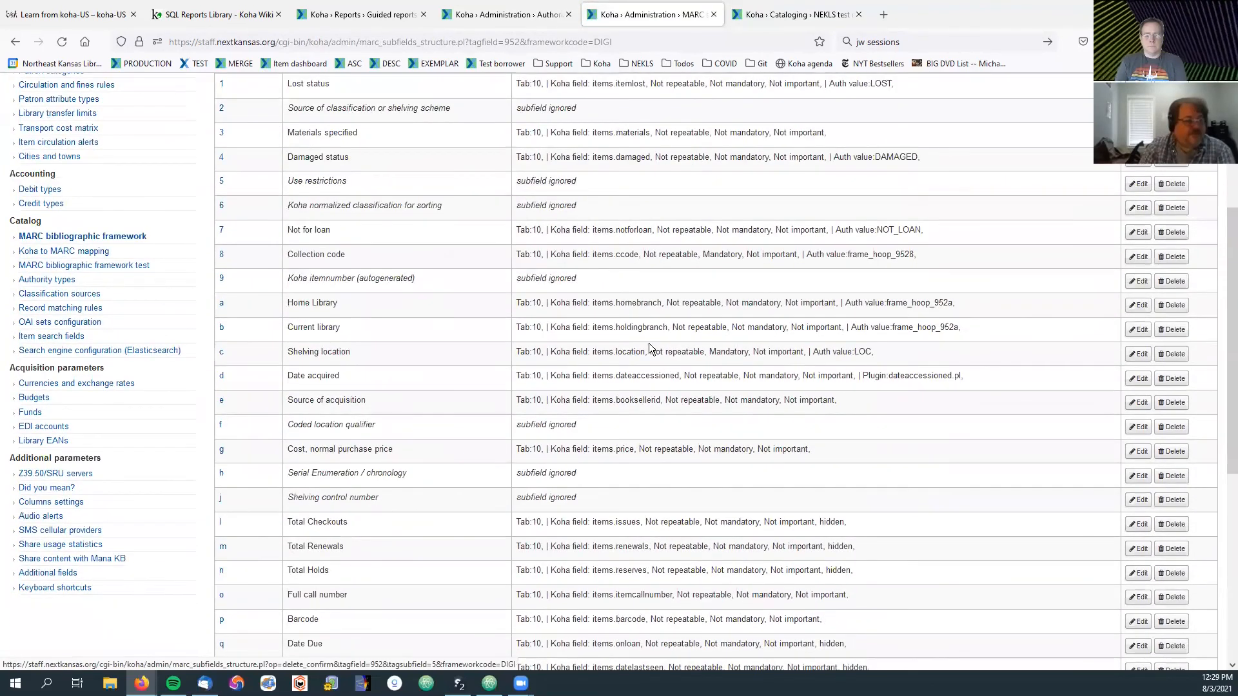
pyautogui.scroll(-3, 649, 344)
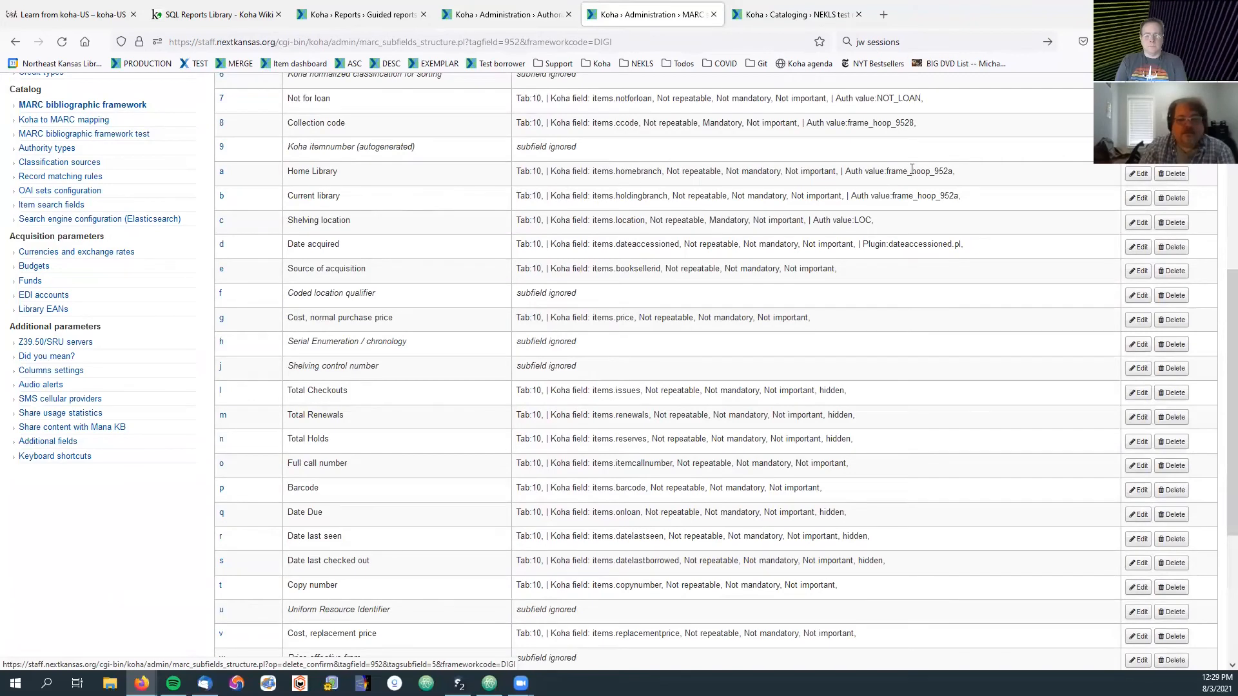
# Step: Examine the authorized value categories assigned to the home library, shelving location, item type and collection code subfields of tag 952
pyautogui.moveTo(886, 172); pyautogui.dragTo(955, 169)
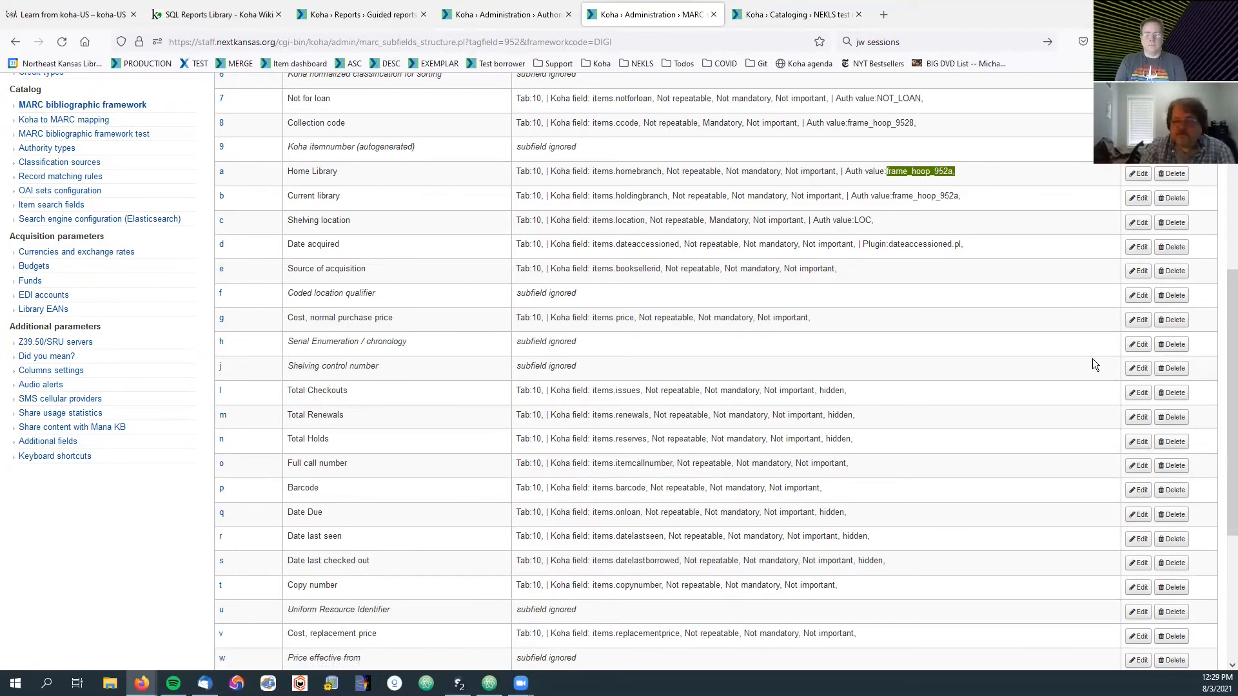
pyautogui.scroll(-1, 1077, 356)
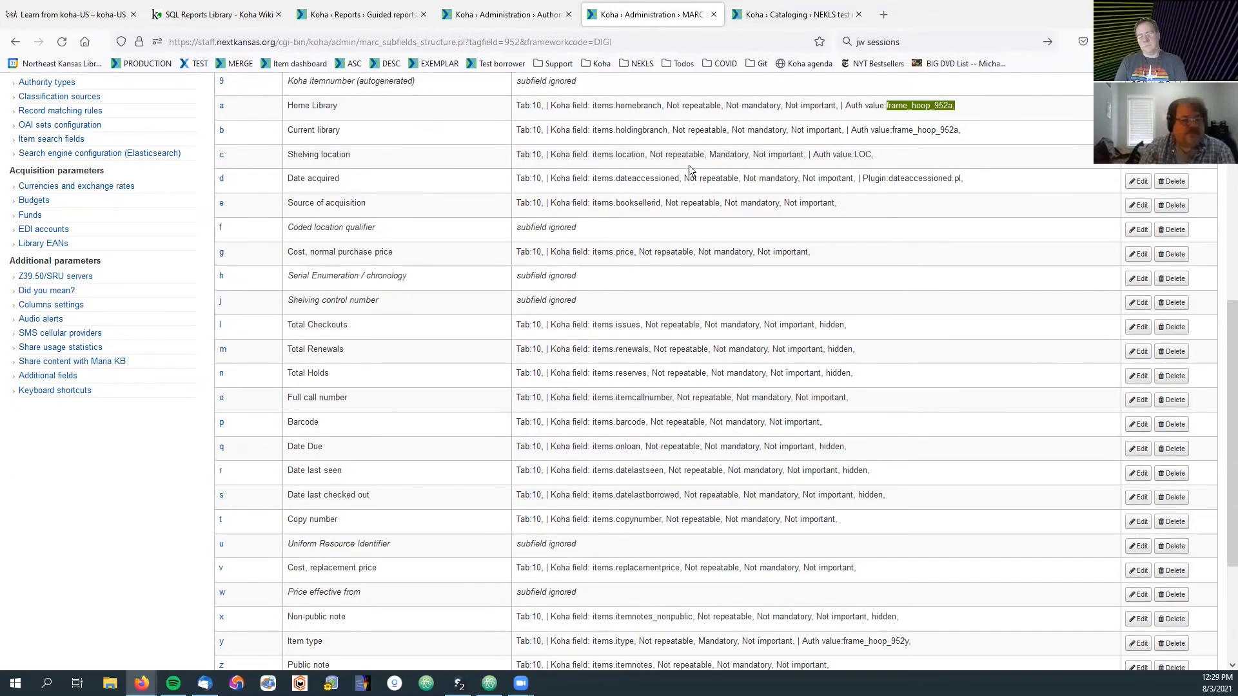
pyautogui.moveTo(855, 155); pyautogui.dragTo(876, 157)
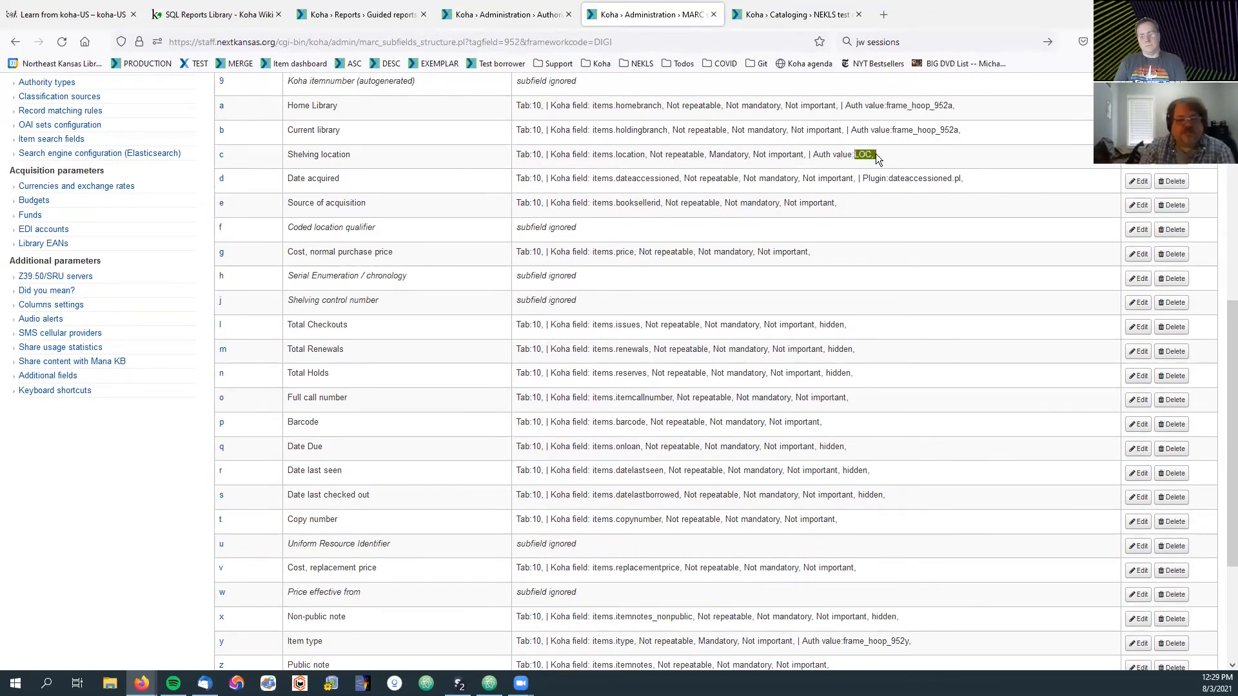
pyautogui.click(941, 155)
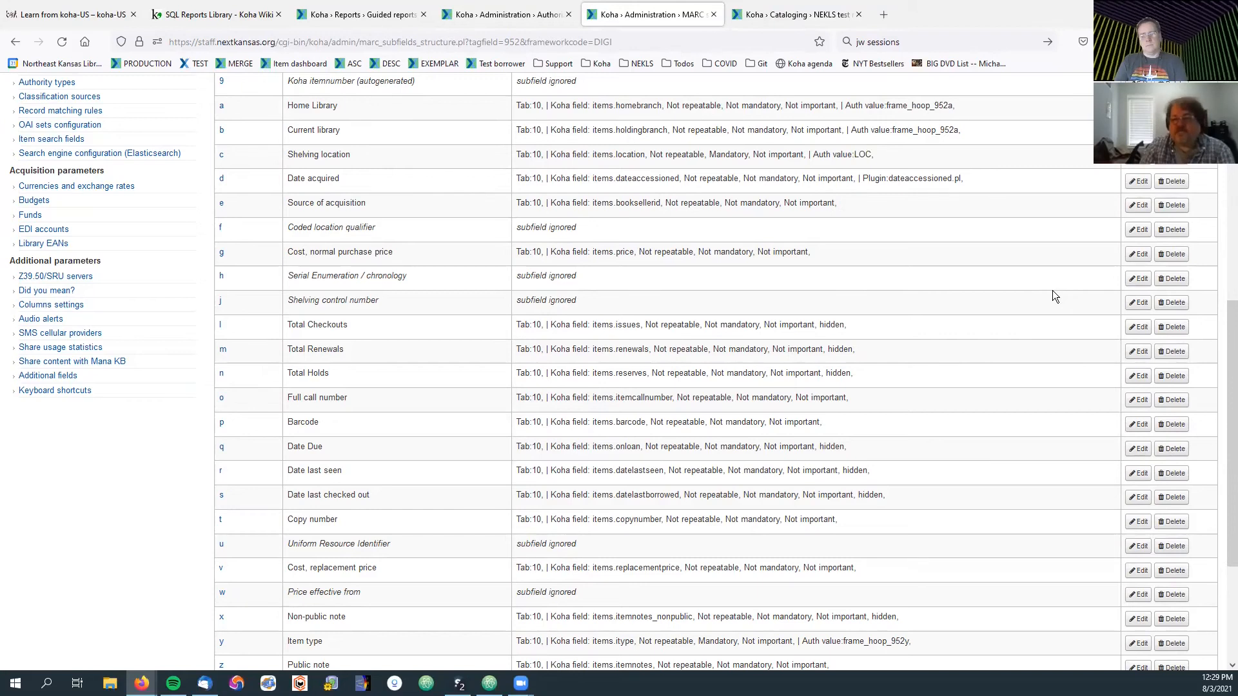
pyautogui.scroll(-1, 1016, 303)
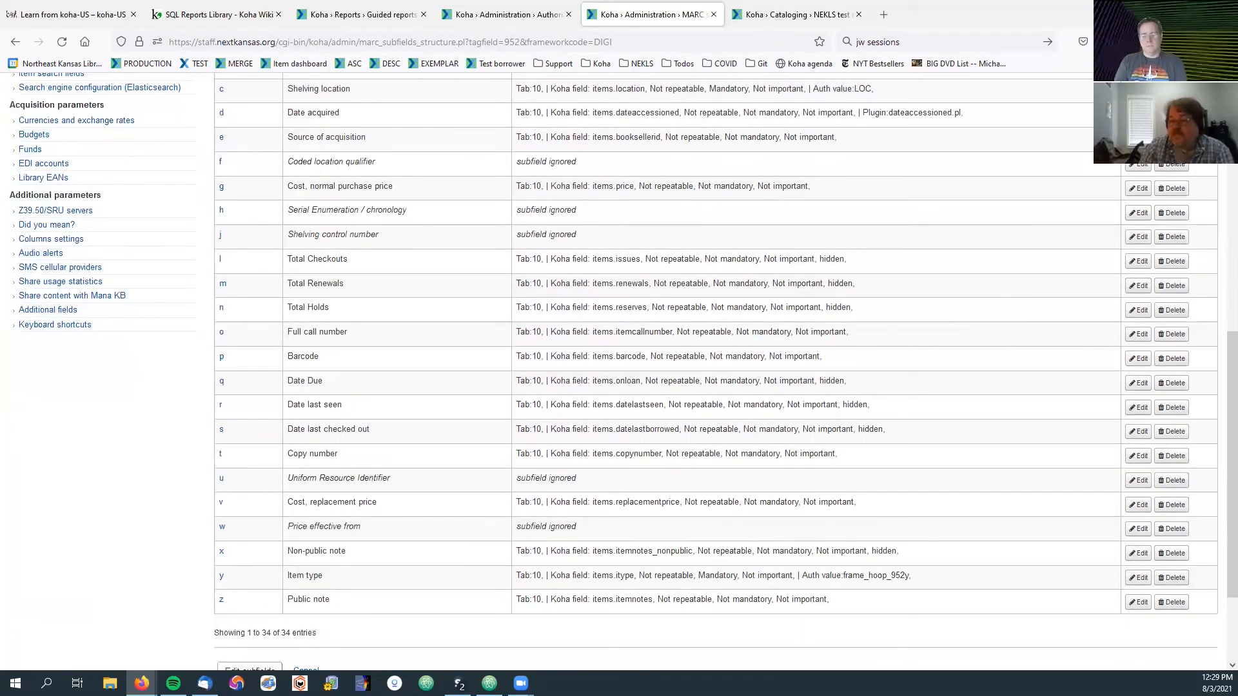
pyautogui.scroll(-2, 990, 307)
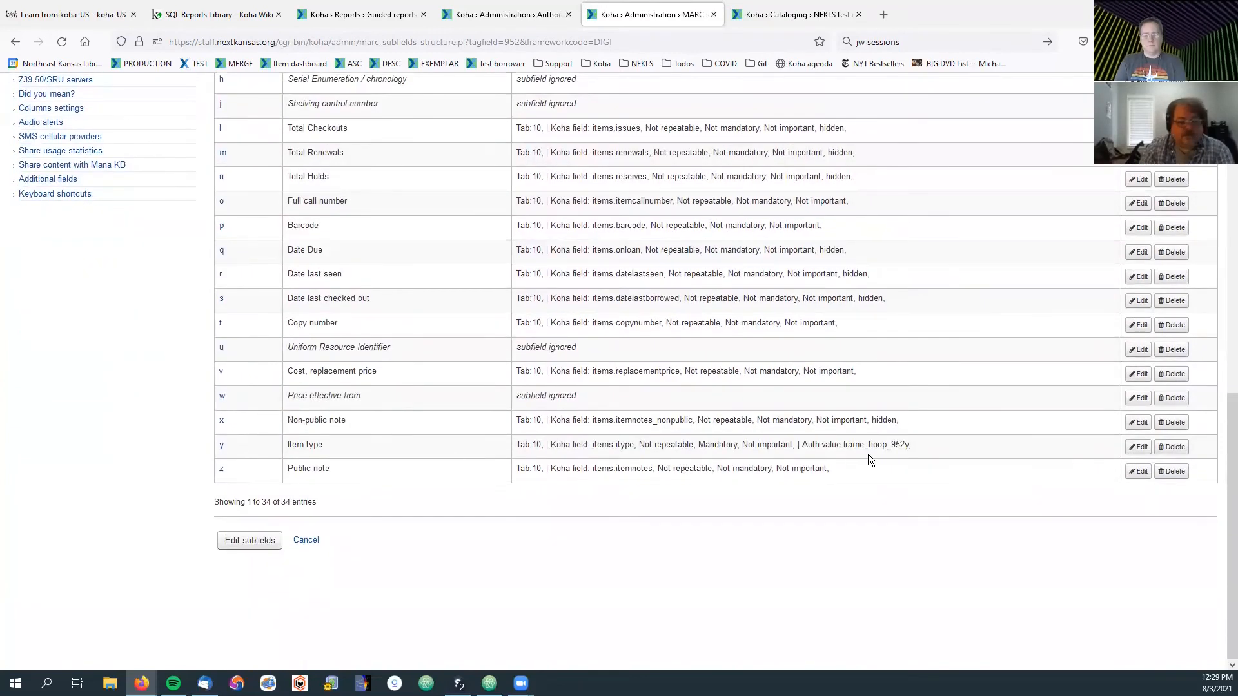
pyautogui.moveTo(845, 445); pyautogui.dragTo(903, 442)
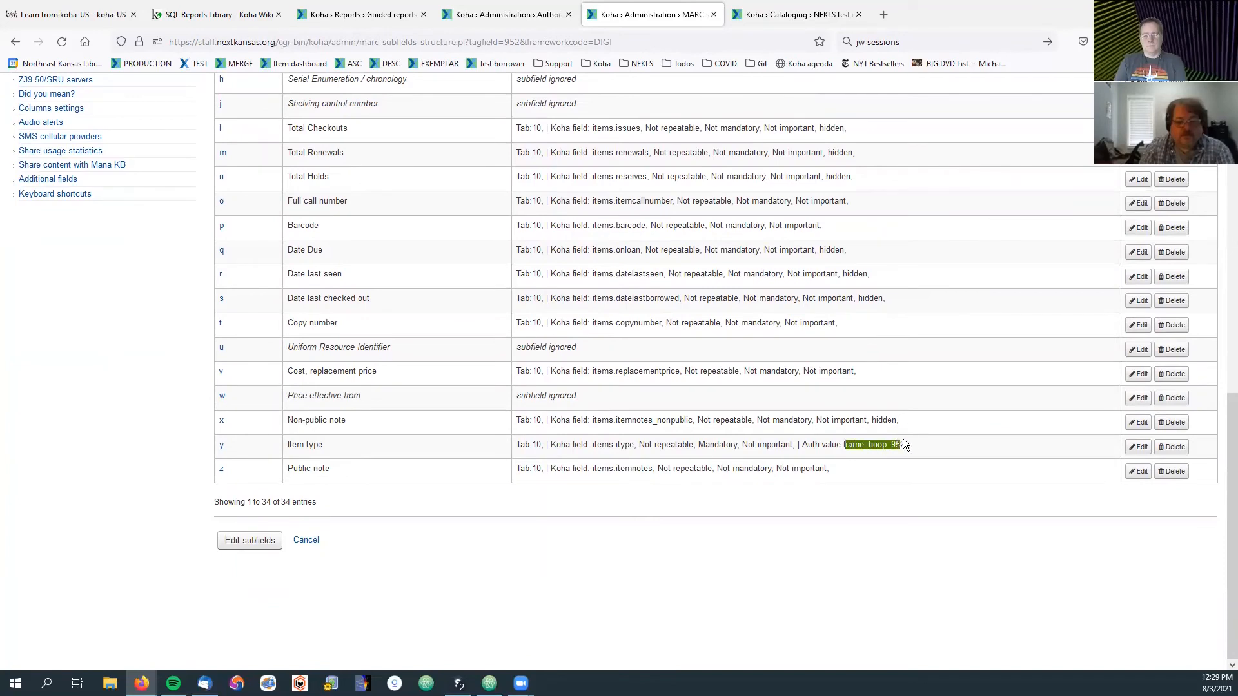
pyautogui.scroll(8, 763, 412)
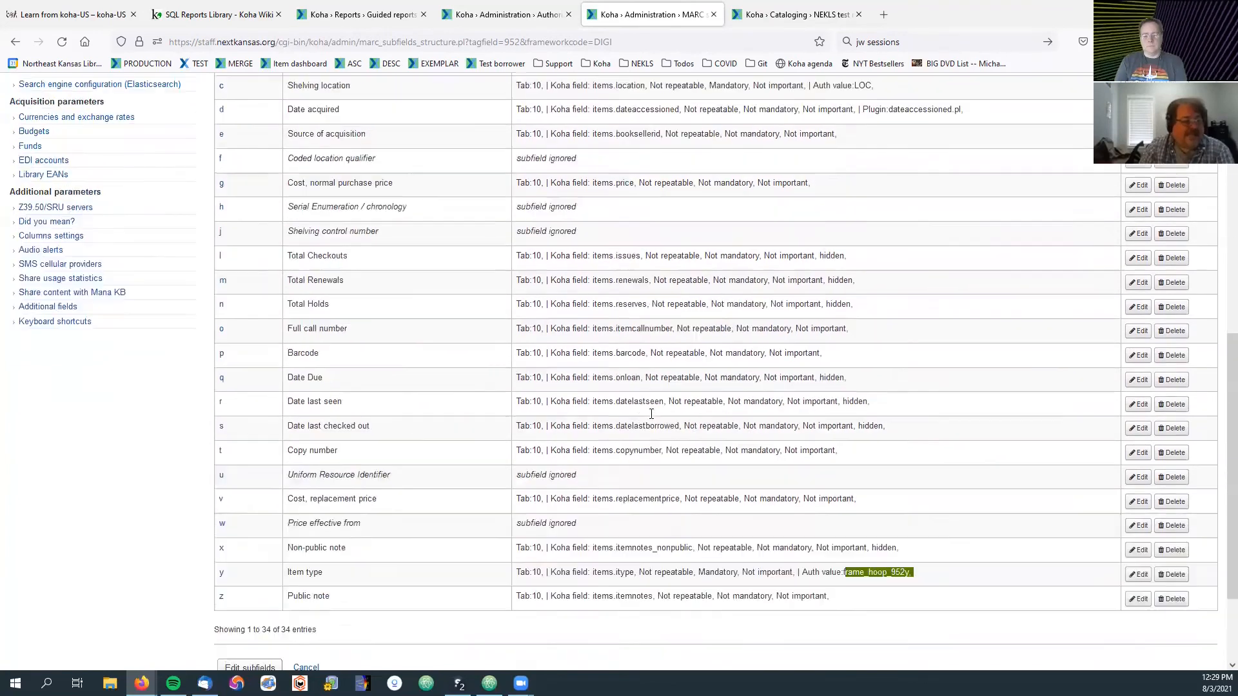
pyautogui.scroll(-1, 850, 387)
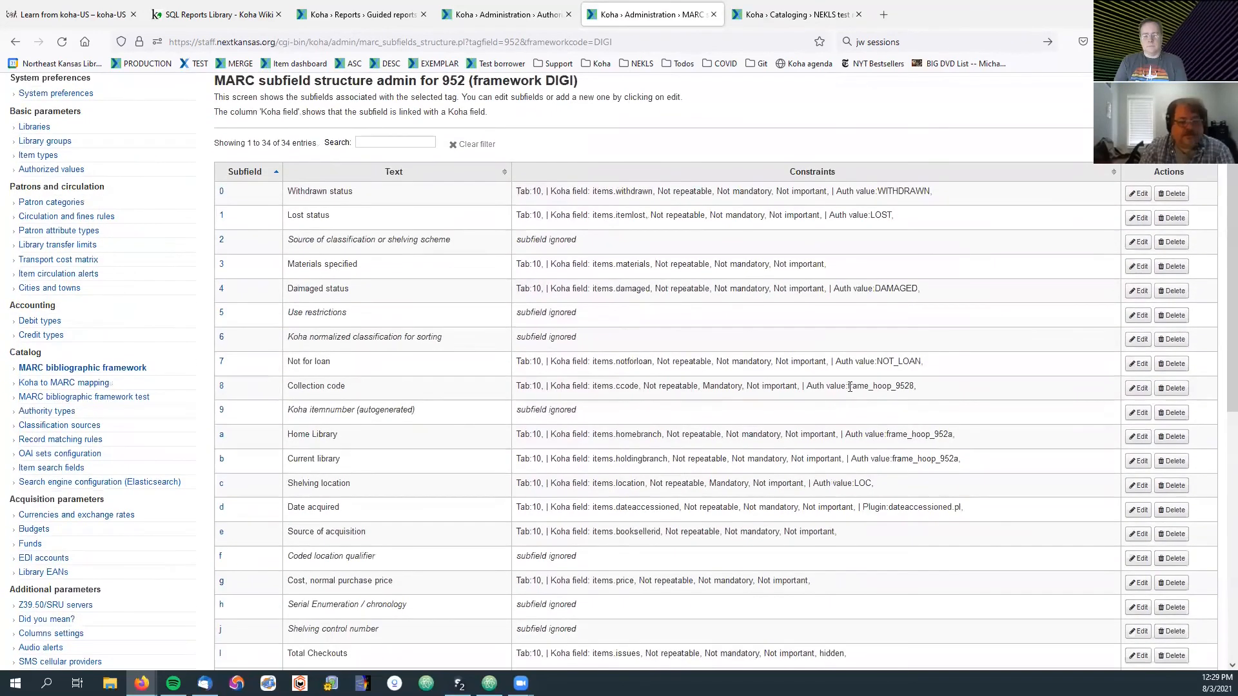
pyautogui.moveTo(848, 387); pyautogui.dragTo(914, 385)
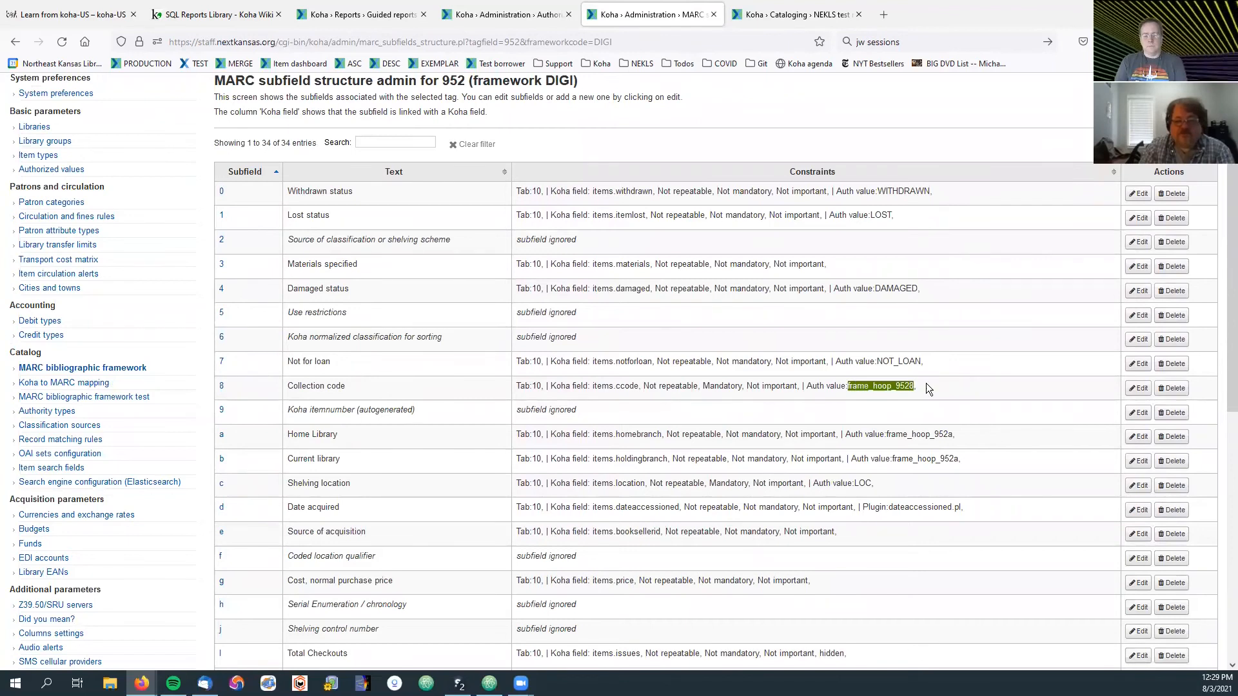
# Step: Return to the edit form for item PA65000 and view the choices offered for its home library and shelving location
pyautogui.click(807, 13)
pyautogui.scroll(-2, 721, 333)
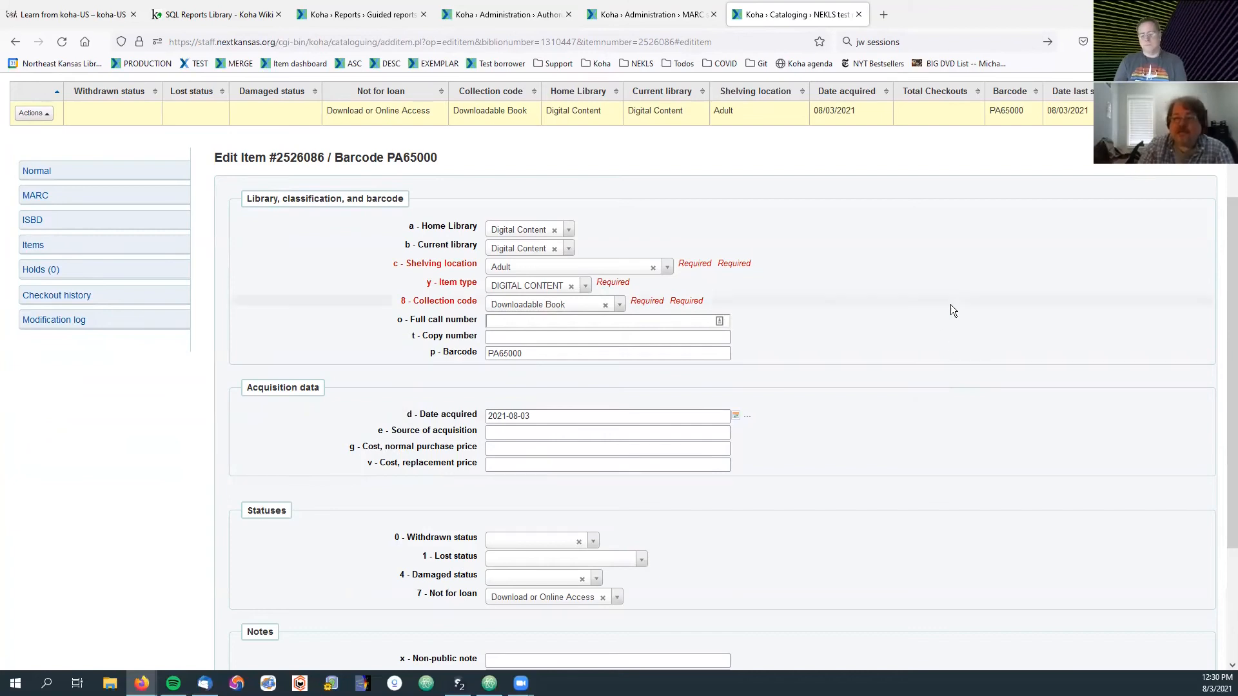
pyautogui.click(566, 230)
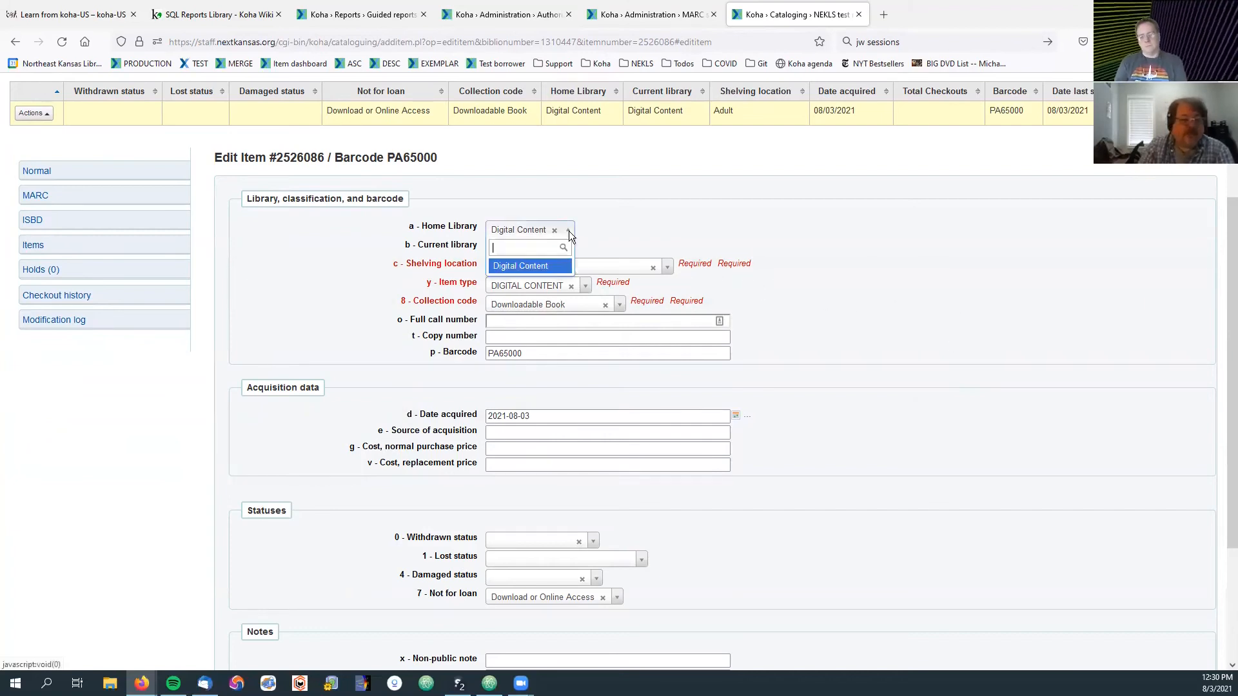
pyautogui.click(516, 267)
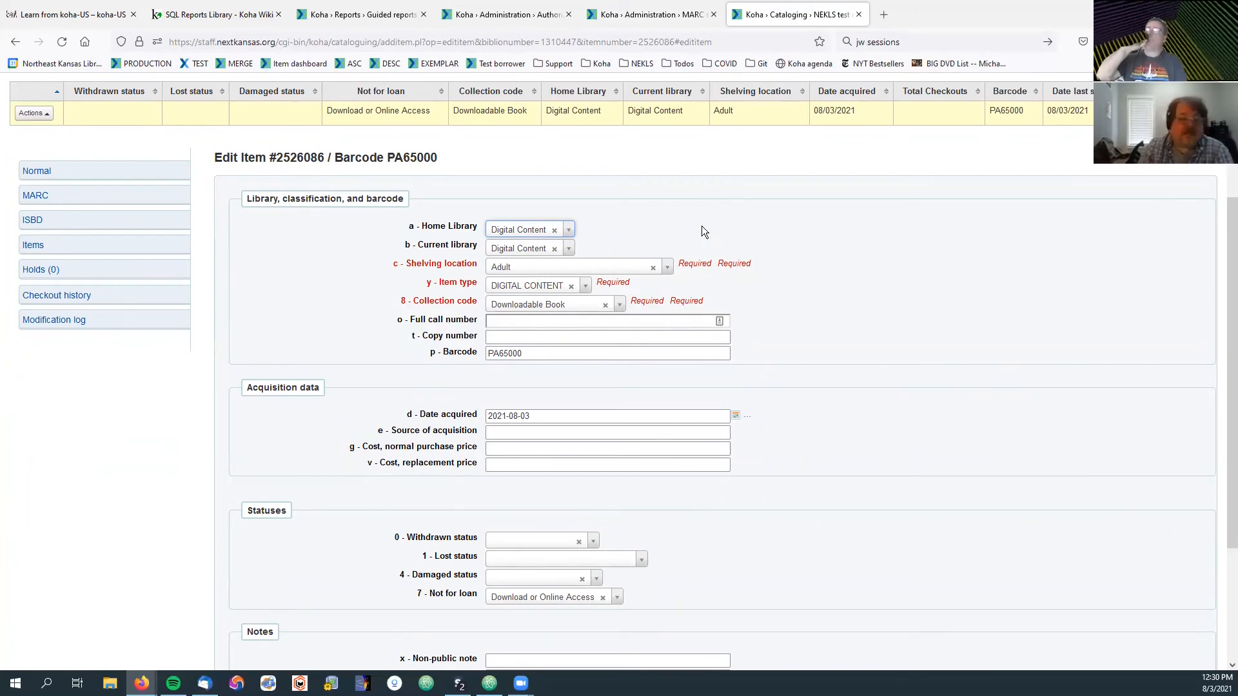
pyautogui.click(667, 267)
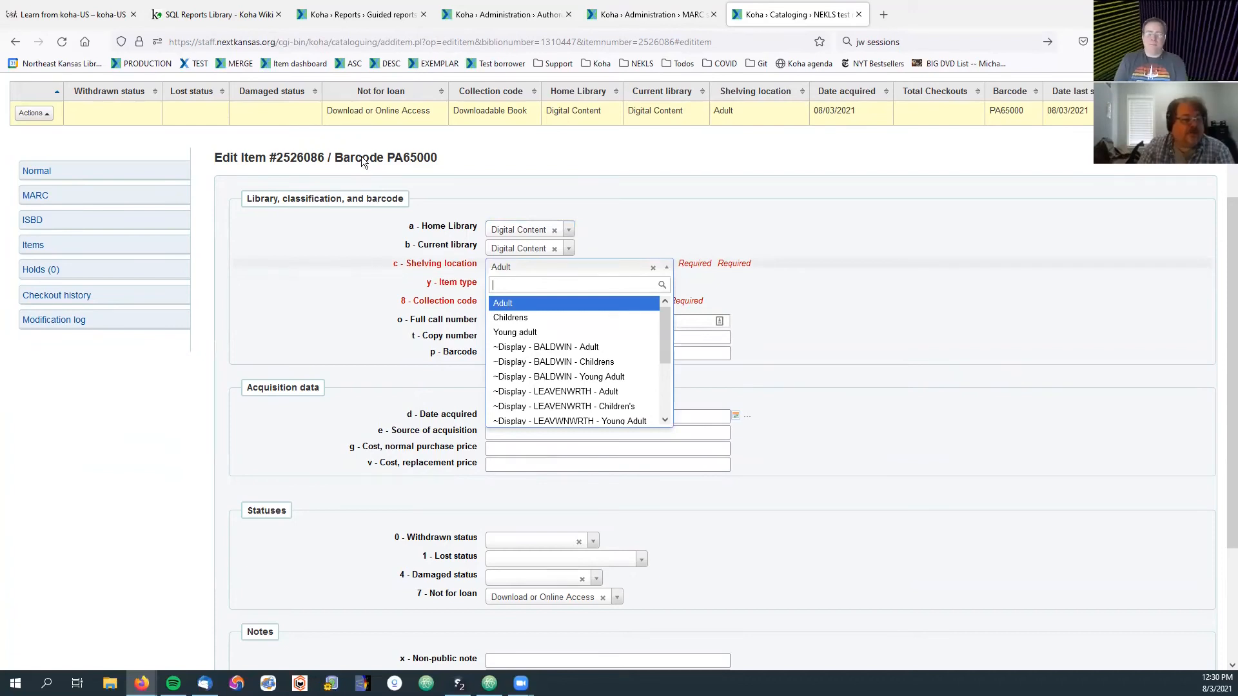
pyautogui.scroll(-3, 543, 352)
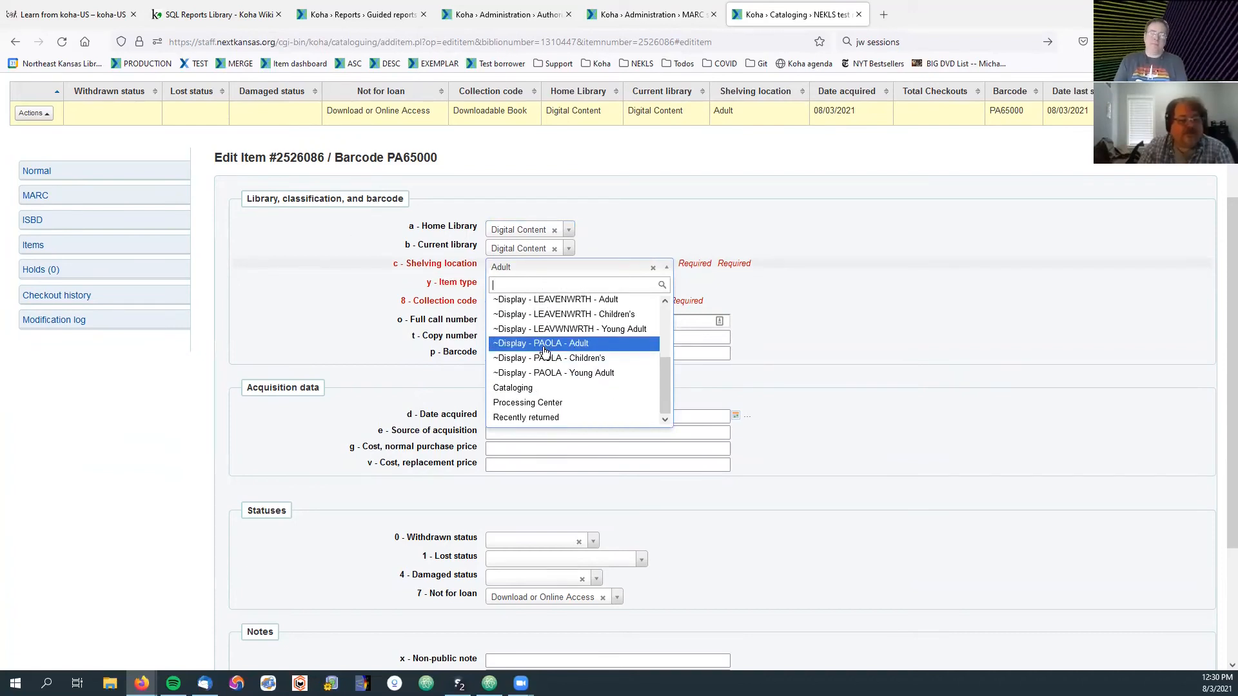
pyautogui.scroll(-3, 545, 360)
pyautogui.scroll(6, 548, 355)
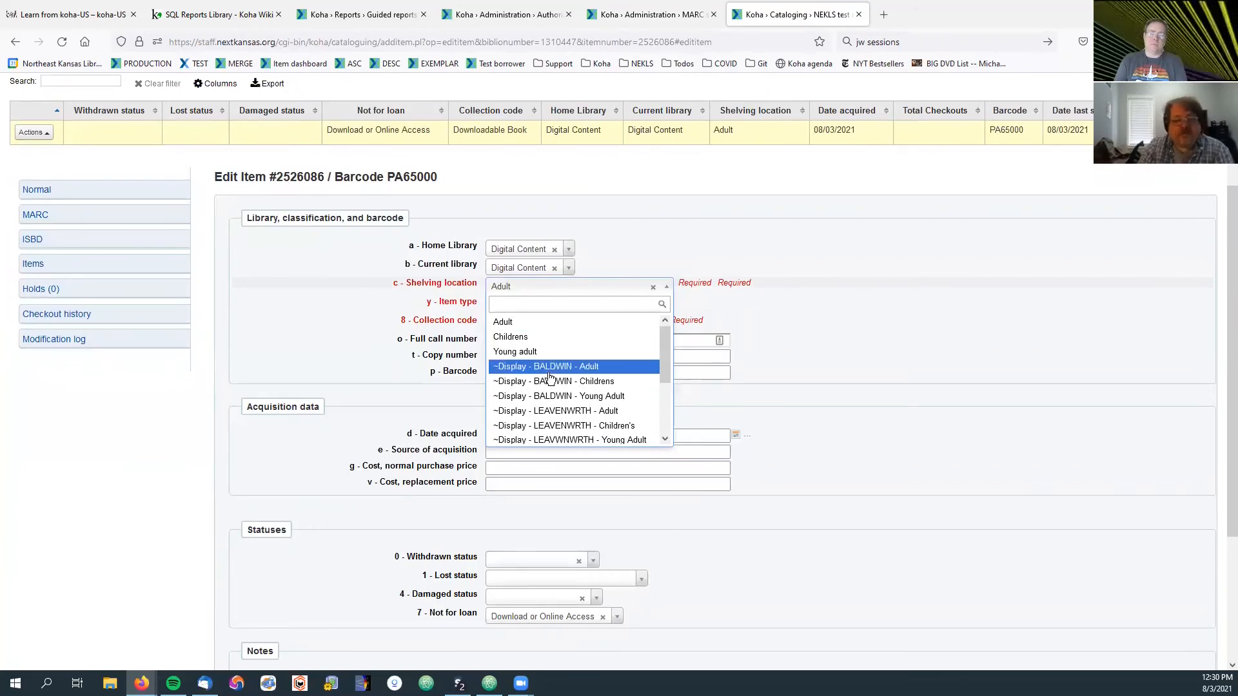
pyautogui.scroll(-3, 551, 387)
pyautogui.click(672, 249)
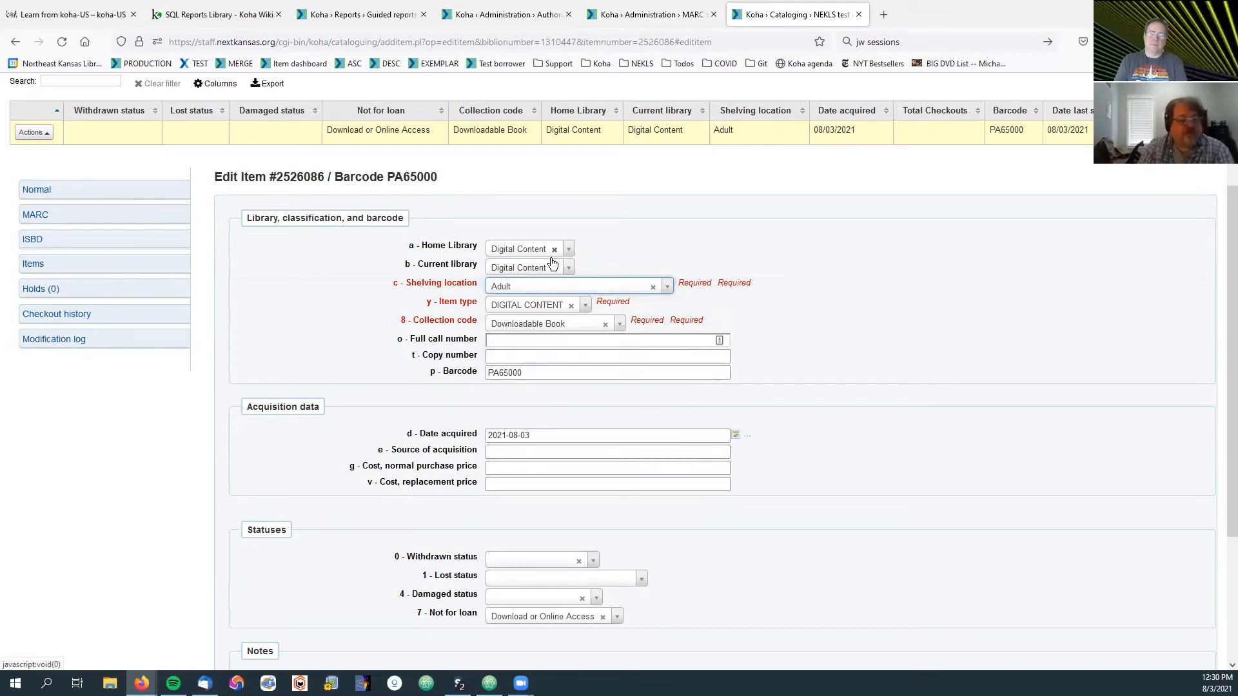
# Step: View the choices offered for the item's item type and collection code, keeping the existing selections
pyautogui.click(585, 305)
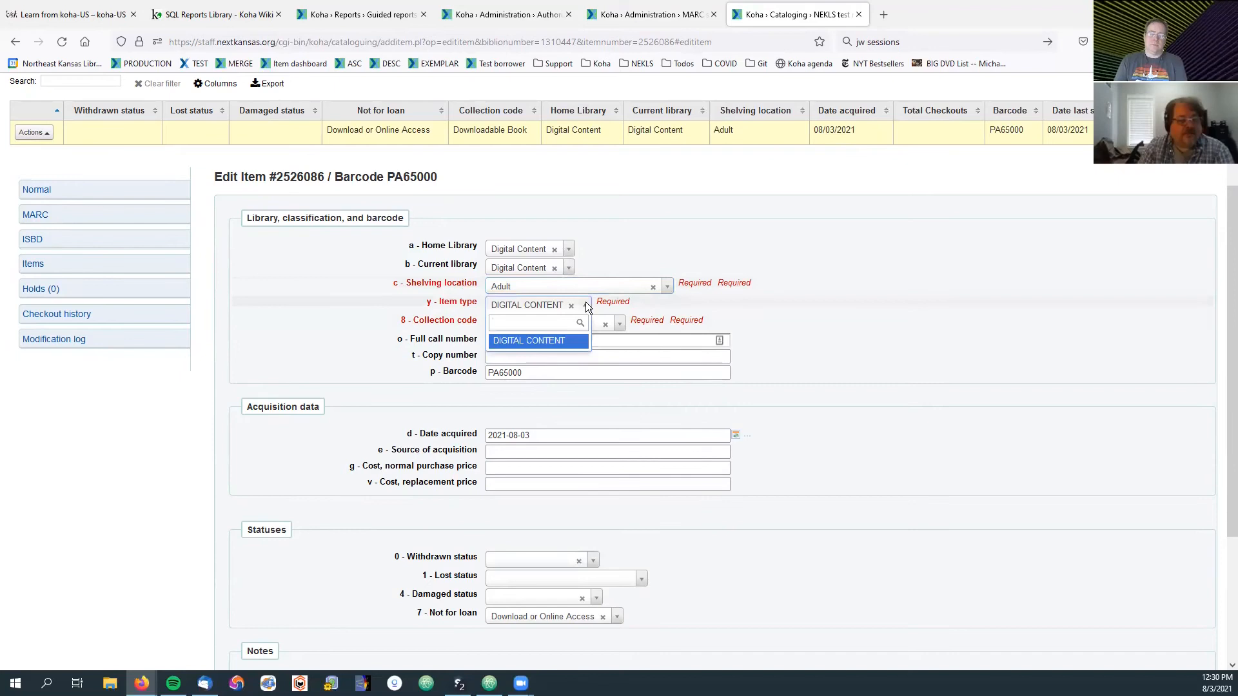
pyautogui.click(593, 332)
pyautogui.click(620, 323)
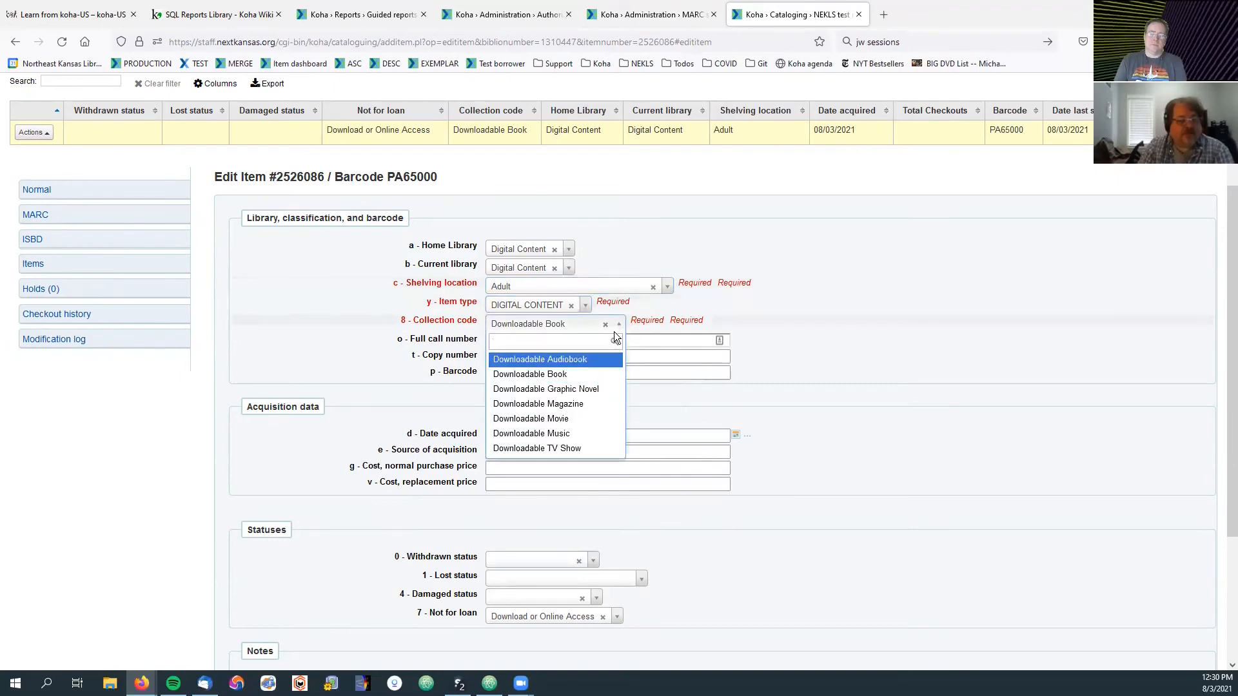
pyautogui.click(620, 323)
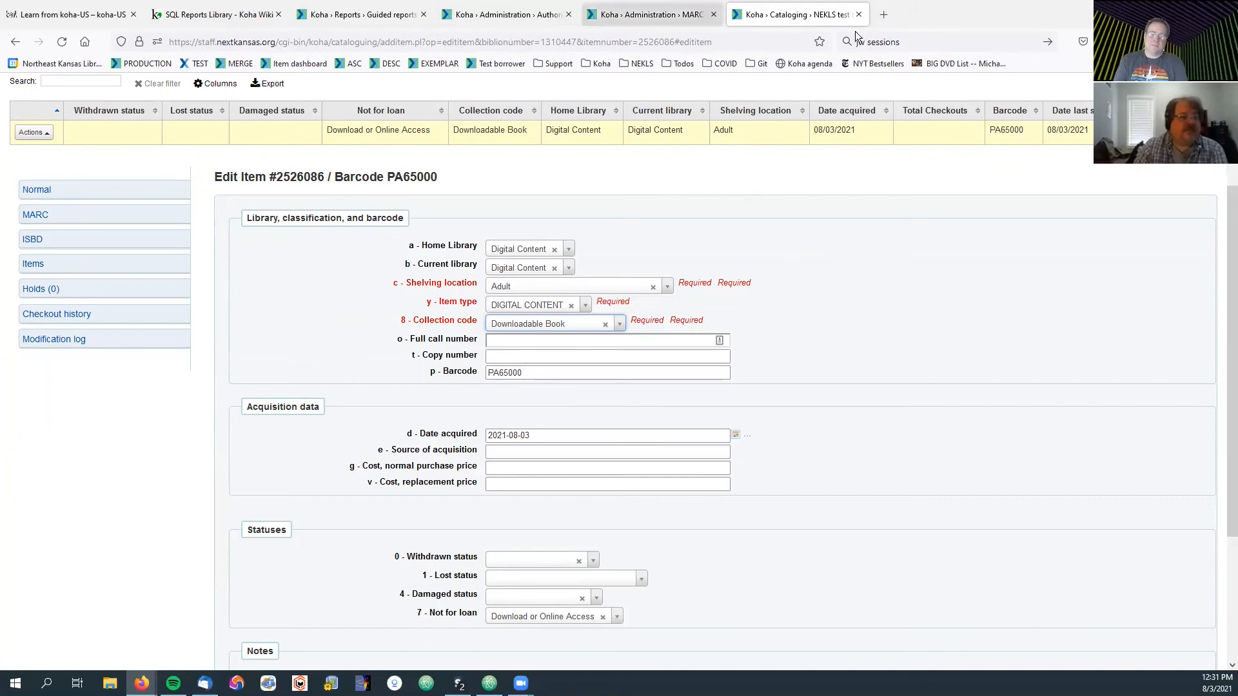
# Step: Open the authorized values administration page, show all entries and look through the list of categories
pyautogui.scroll(3, 596, 185)
pyautogui.click(451, 83)
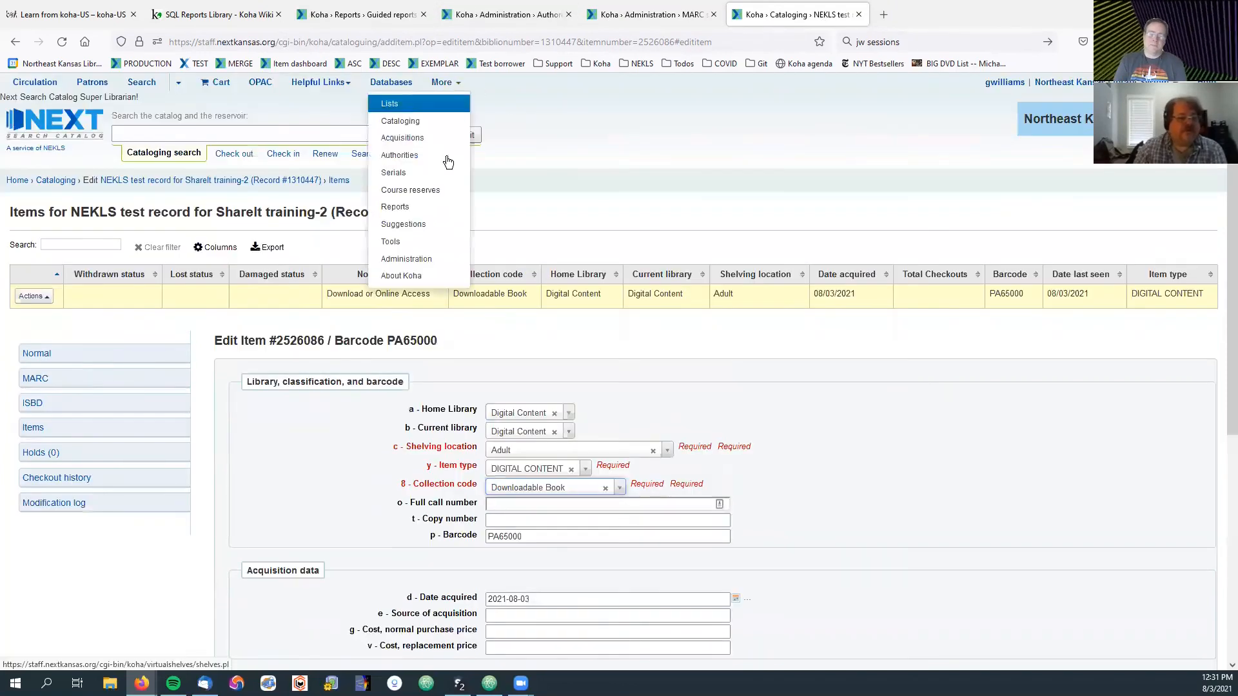
pyautogui.click(420, 258)
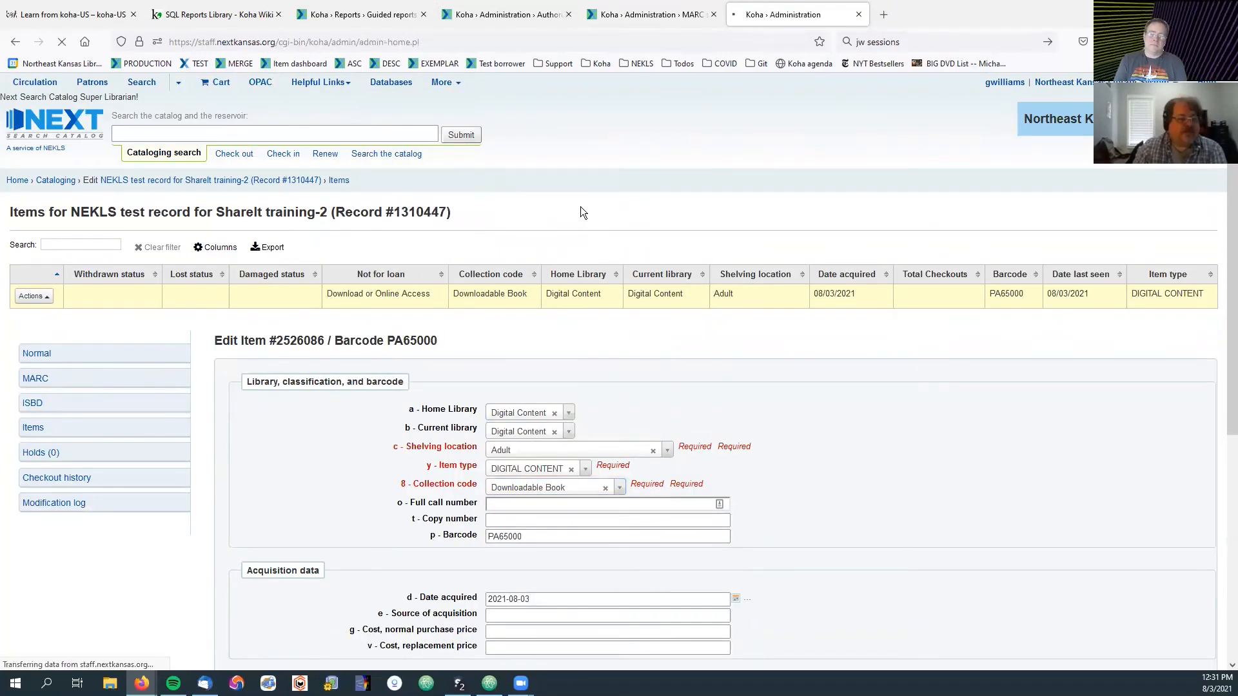
pyautogui.click(270, 446)
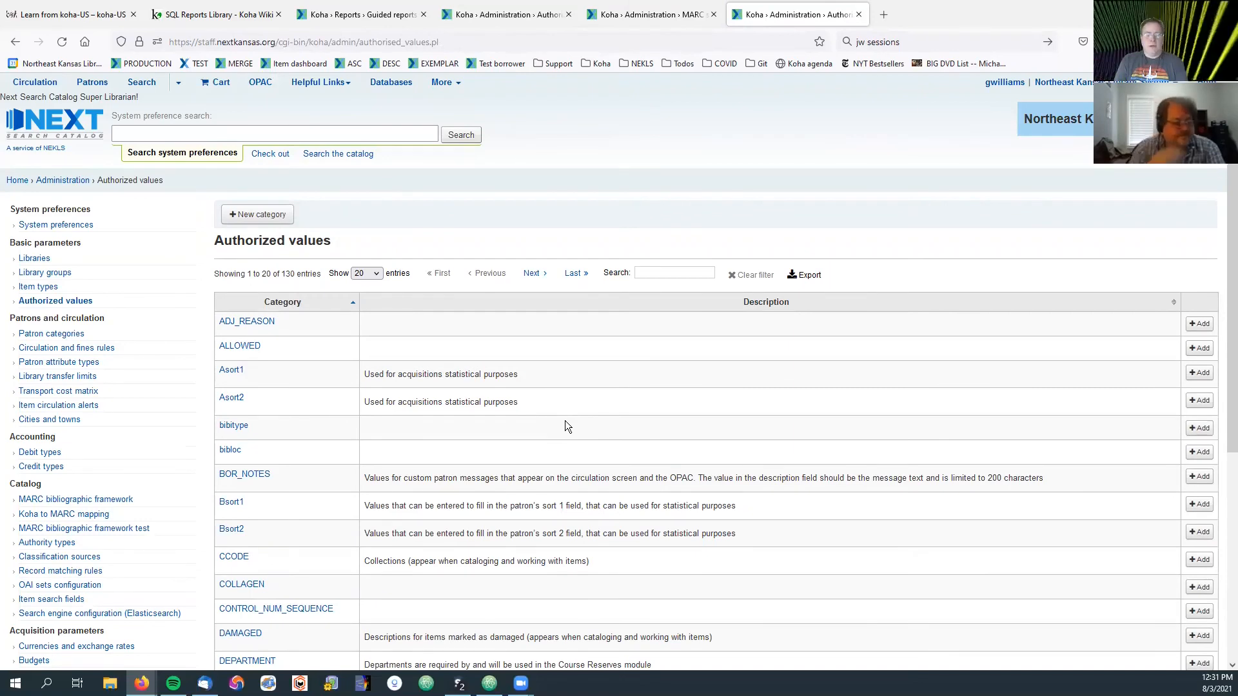
pyautogui.click(372, 276)
pyautogui.click(372, 342)
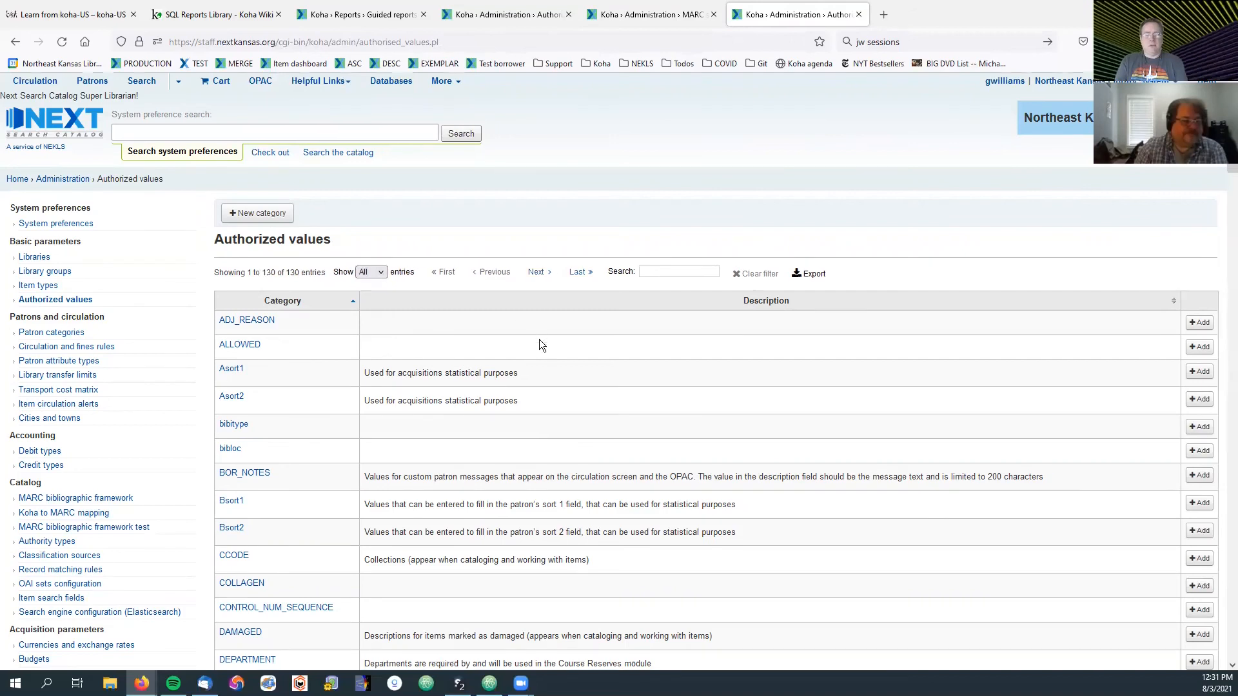
pyautogui.scroll(-8, 540, 340)
pyautogui.scroll(-5, 541, 350)
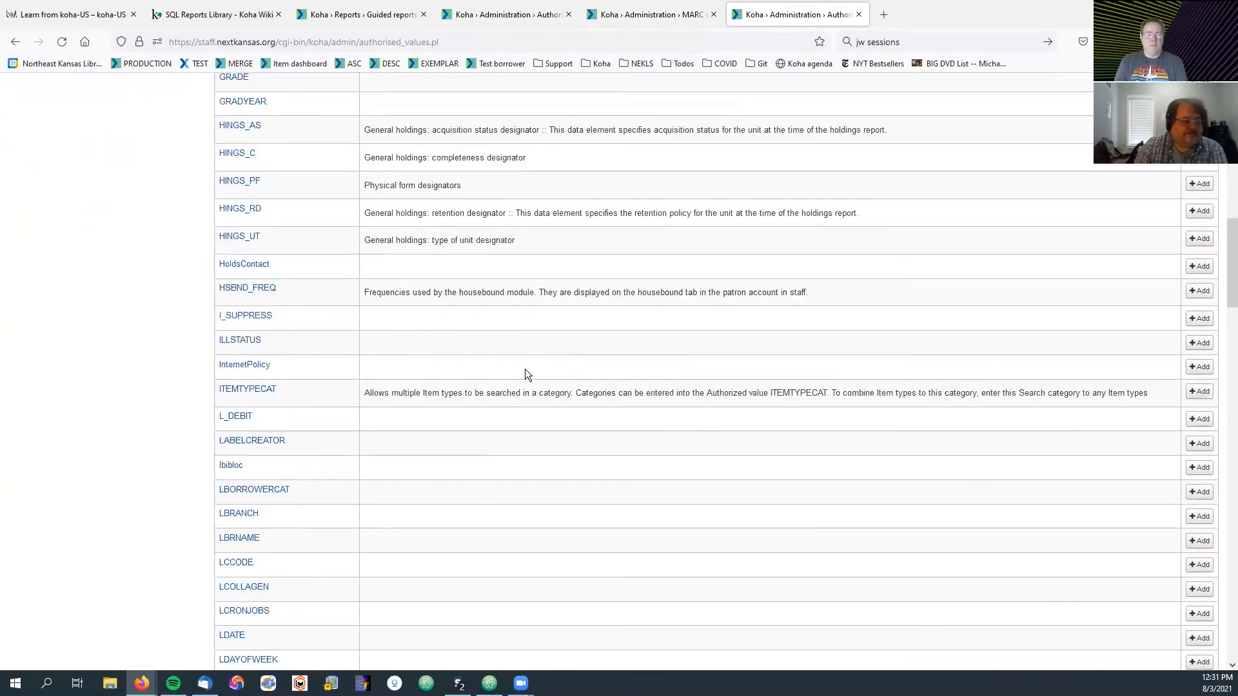
pyautogui.scroll(7, 525, 369)
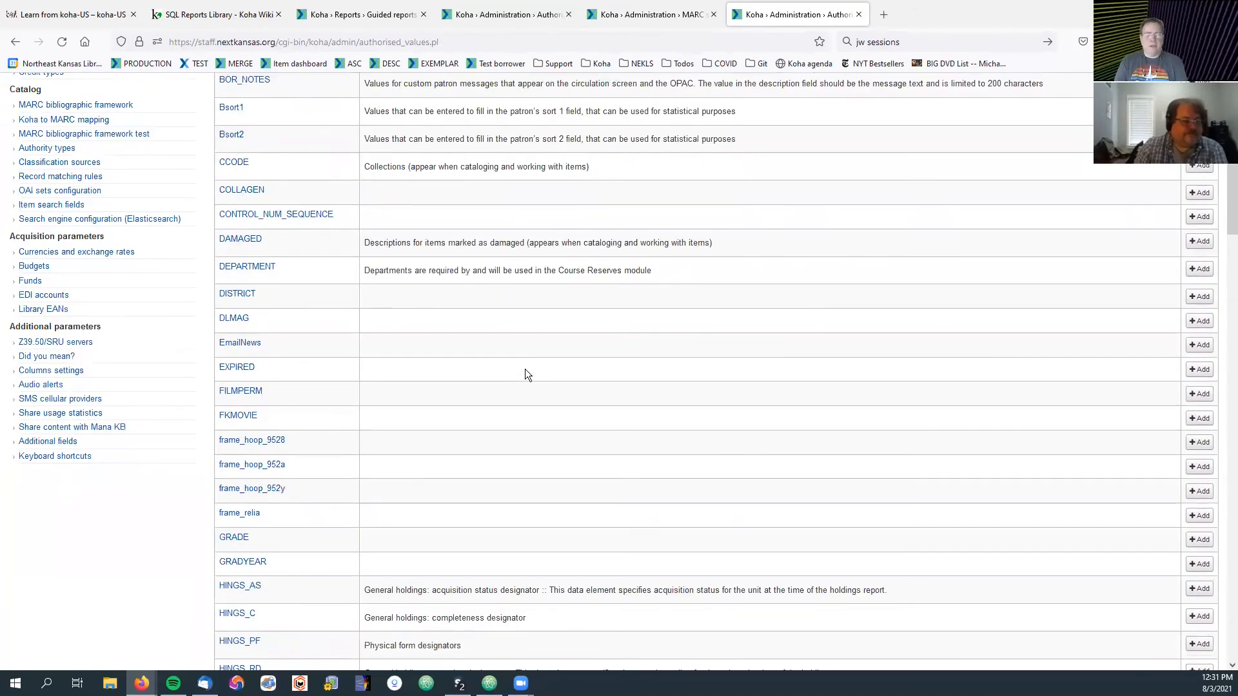
pyautogui.scroll(6, 525, 369)
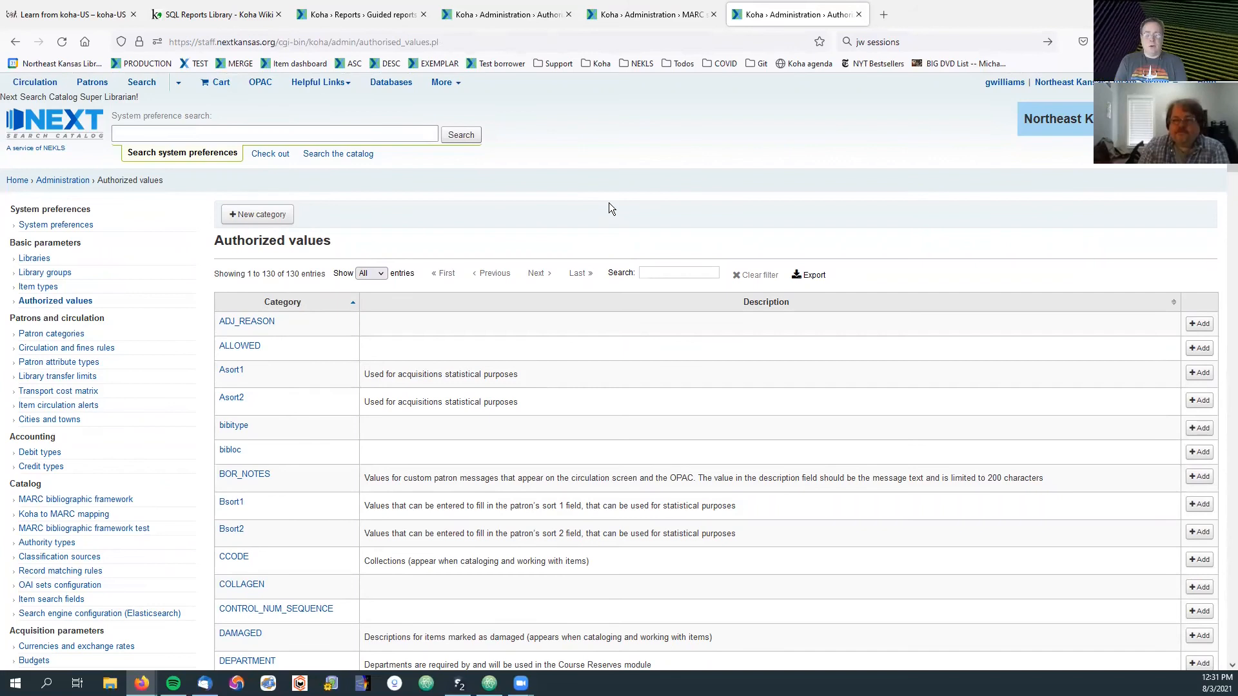
# Step: Open the form for adding a new patron in the Adult category
pyautogui.click(93, 84)
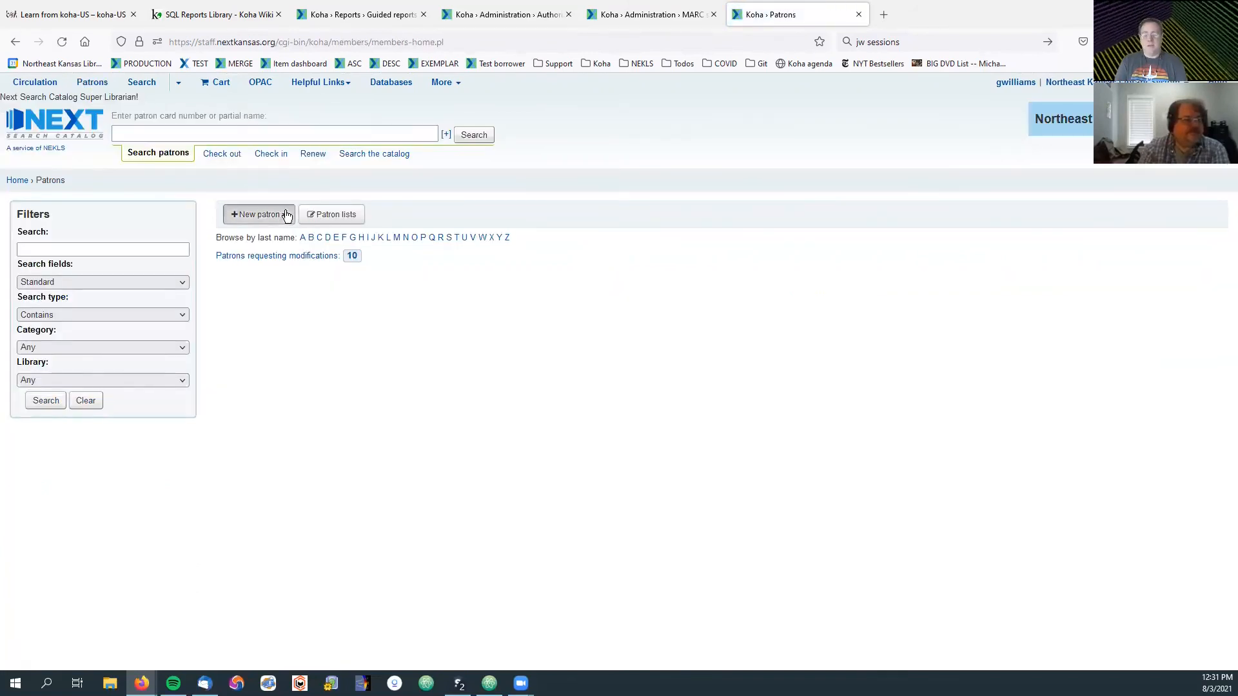
pyautogui.click(287, 215)
pyautogui.click(271, 236)
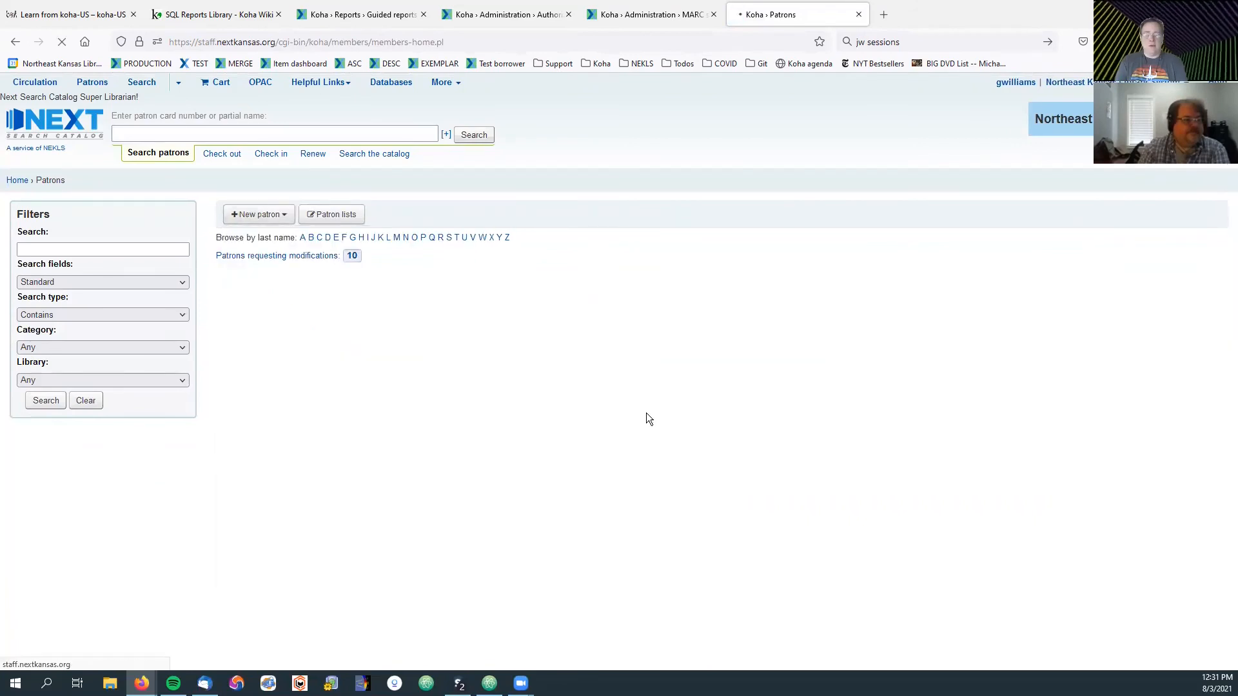
# Step: Examine the patron form for fields that use predefined choices, including location, permissions, collection agency, receipt preferences and school attributes
pyautogui.scroll(-4, 629, 385)
pyautogui.scroll(-5, 628, 385)
pyautogui.scroll(-7, 628, 381)
pyautogui.scroll(-3, 627, 385)
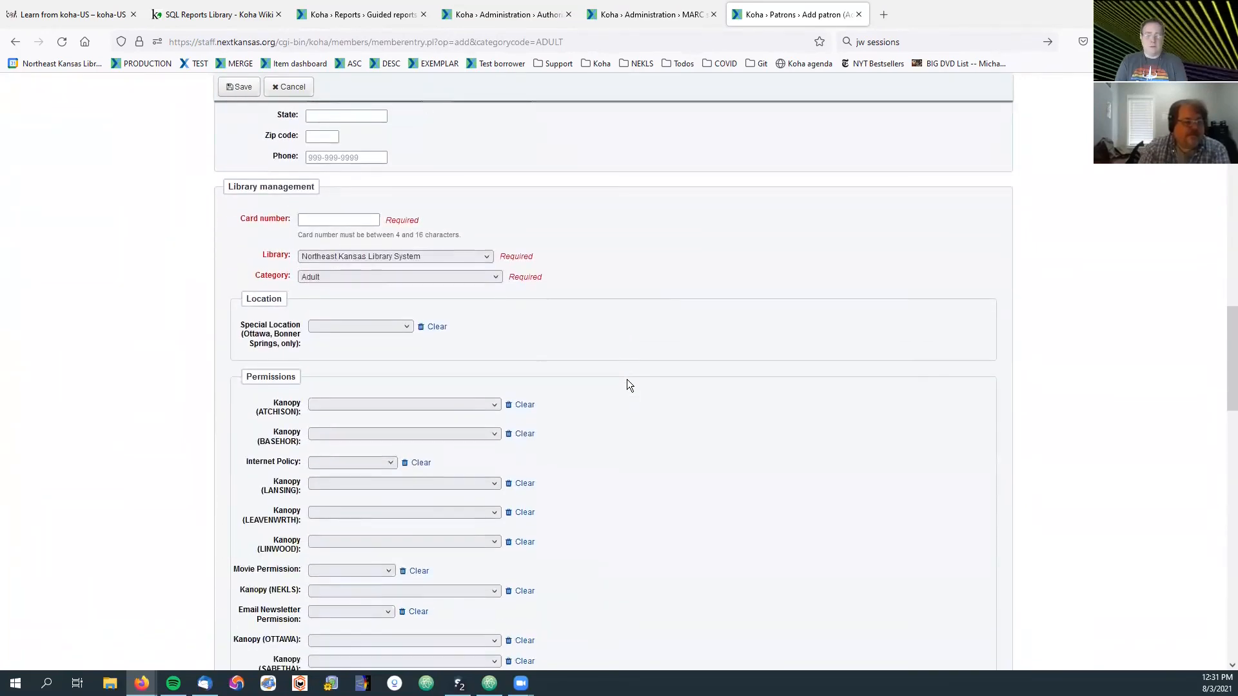
pyautogui.scroll(-4, 627, 380)
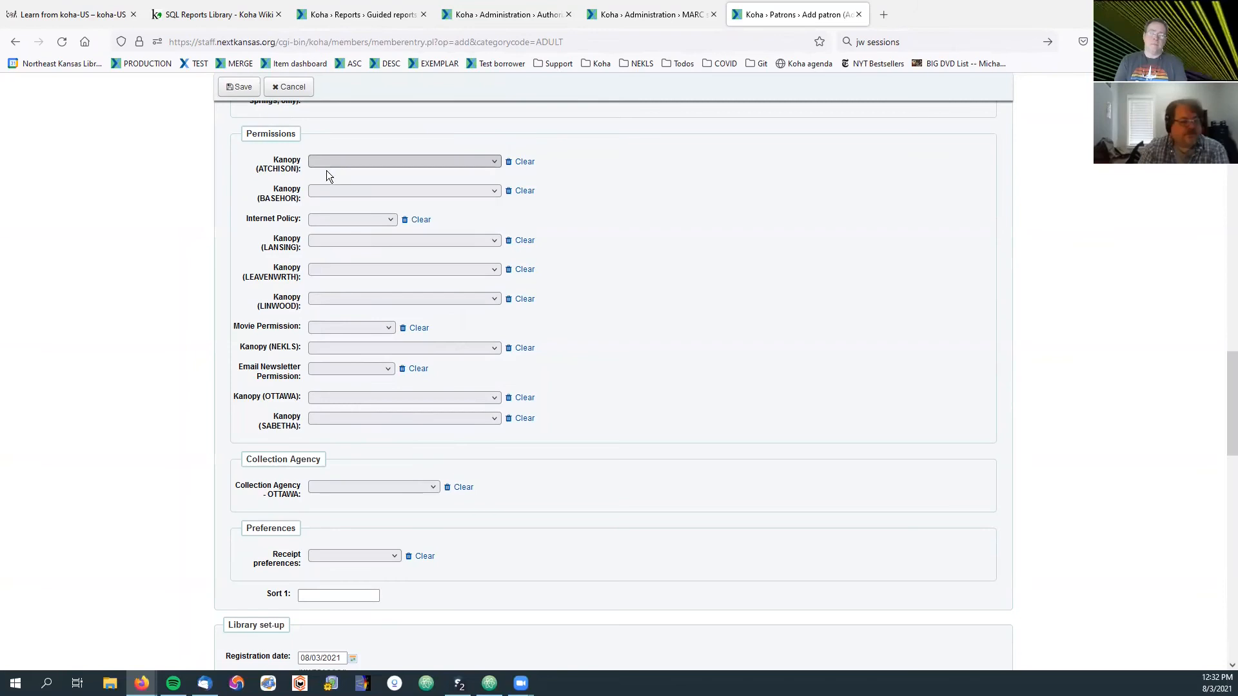
pyautogui.scroll(-1, 711, 423)
pyautogui.scroll(-3, 697, 429)
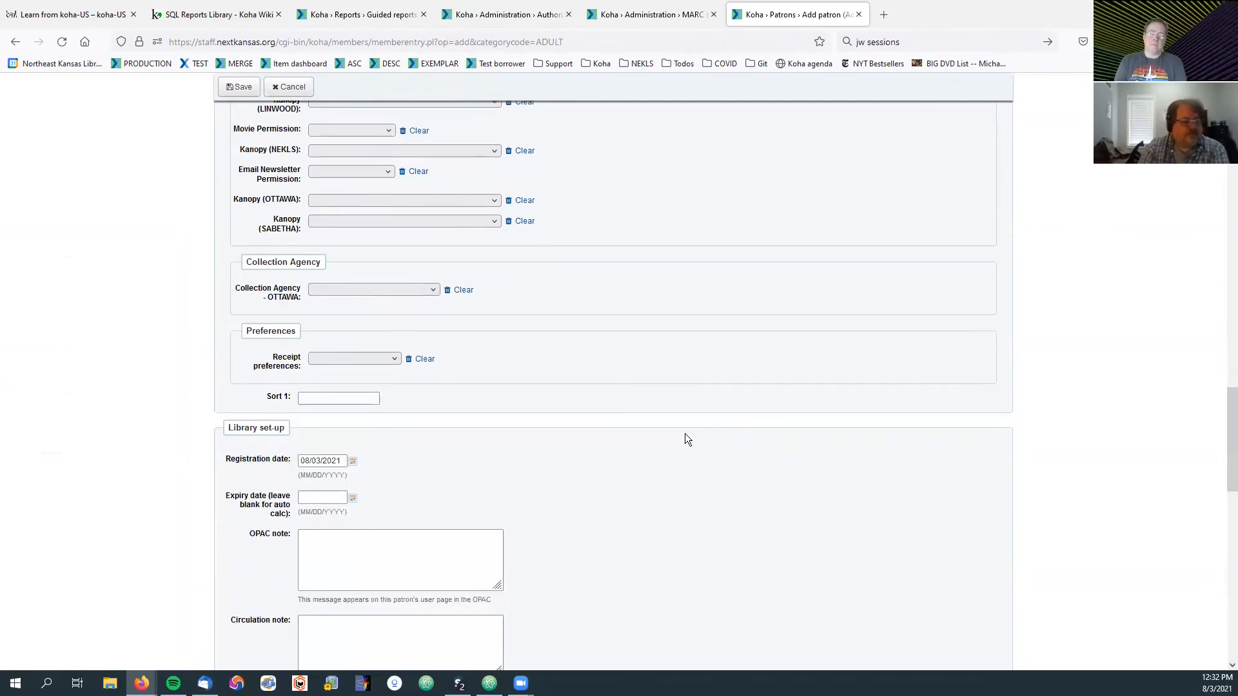
pyautogui.scroll(-4, 644, 431)
pyautogui.scroll(-5, 638, 433)
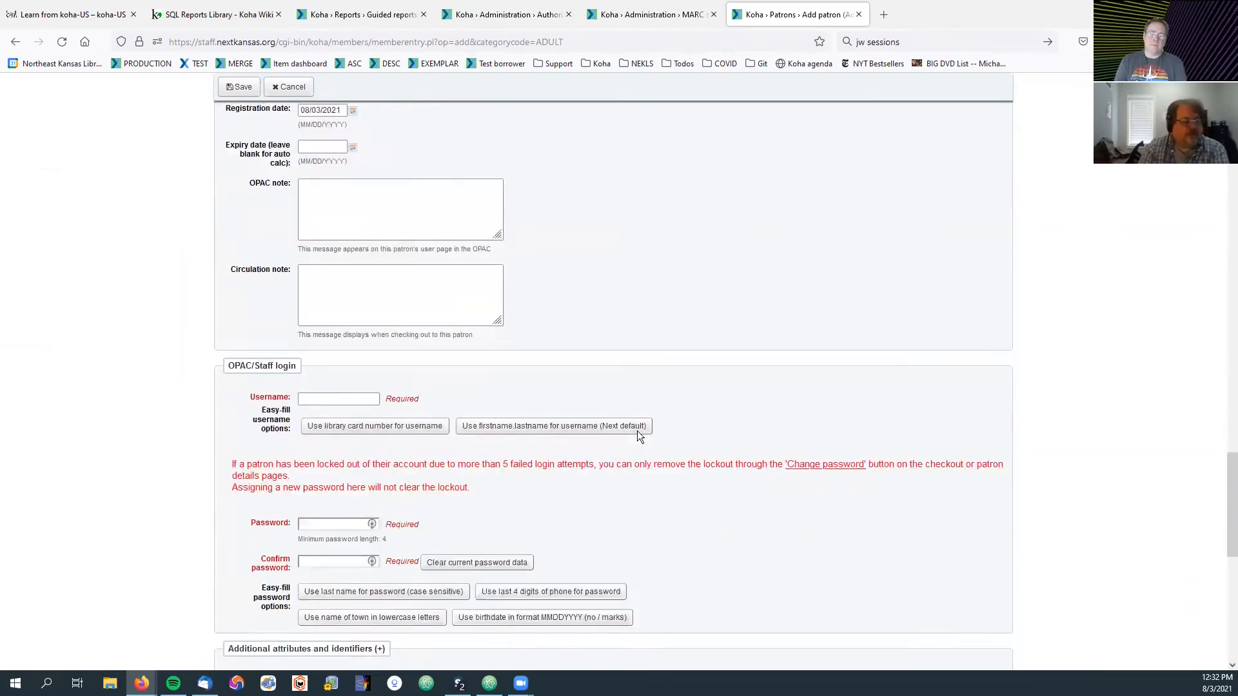
pyautogui.scroll(15, 626, 437)
pyautogui.scroll(10, 806, 383)
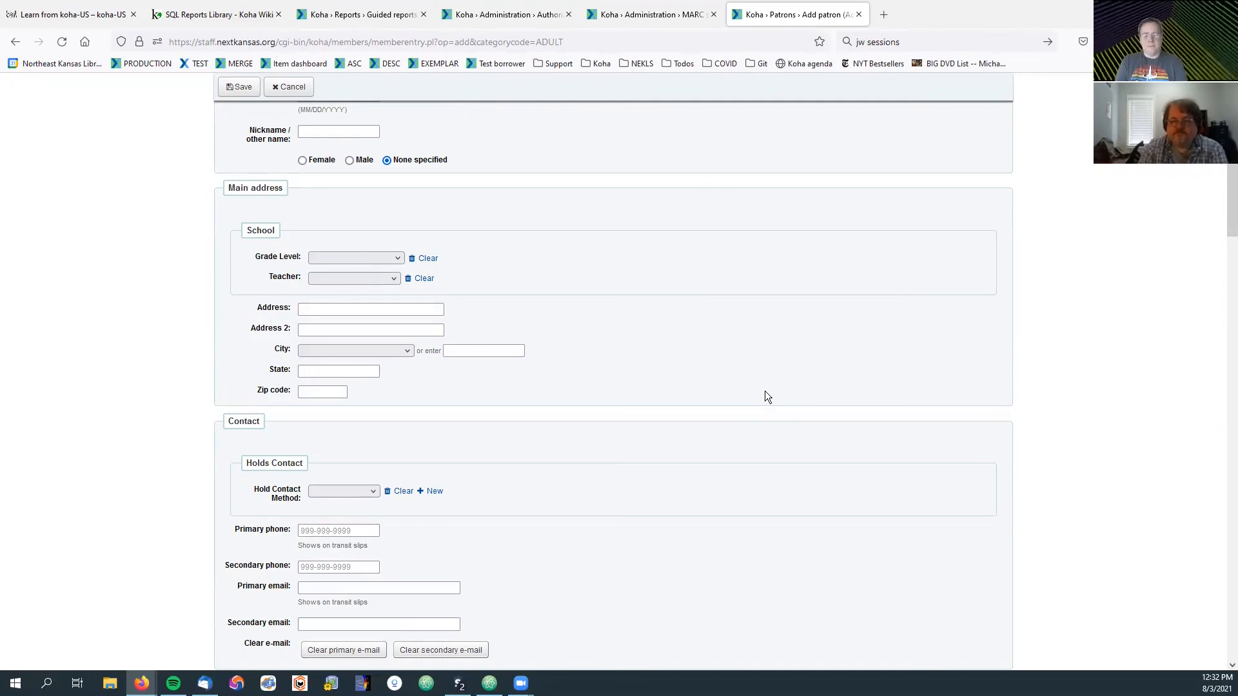
# Step: Switch to the koha-US learning page with the list of episodes
pyautogui.click(71, 14)
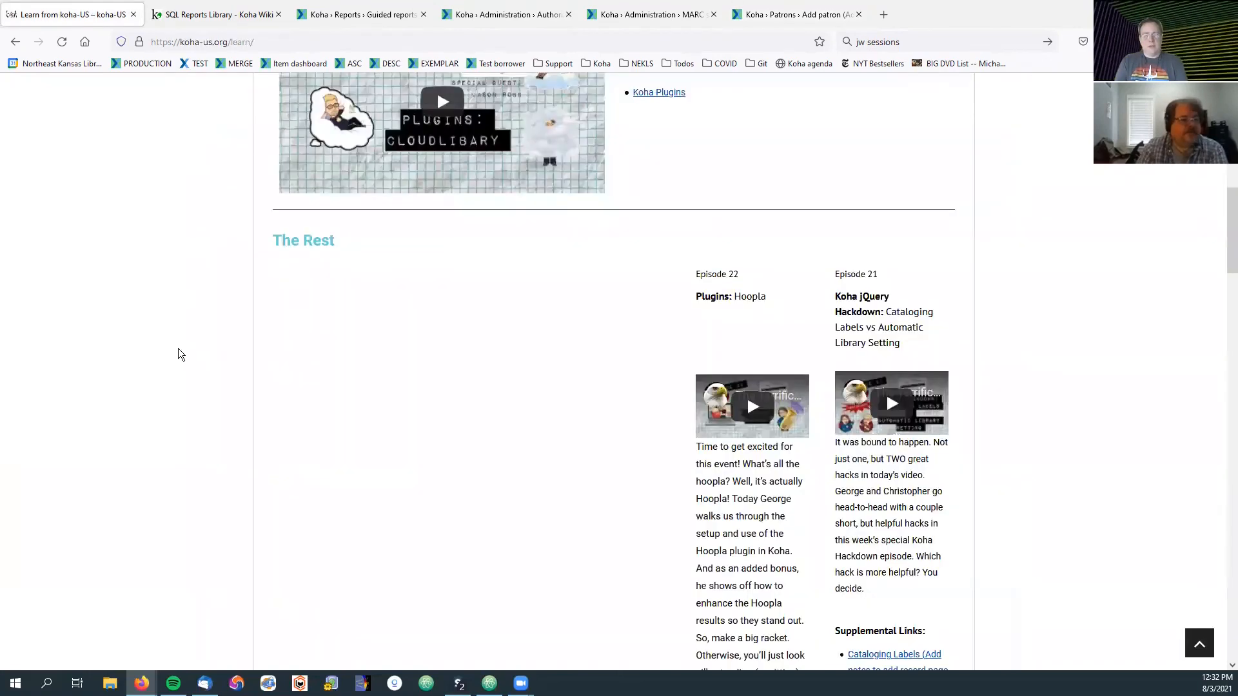
# Step: View the koha-US home page and return to the Learn from koha-US page
pyautogui.scroll(10, 178, 354)
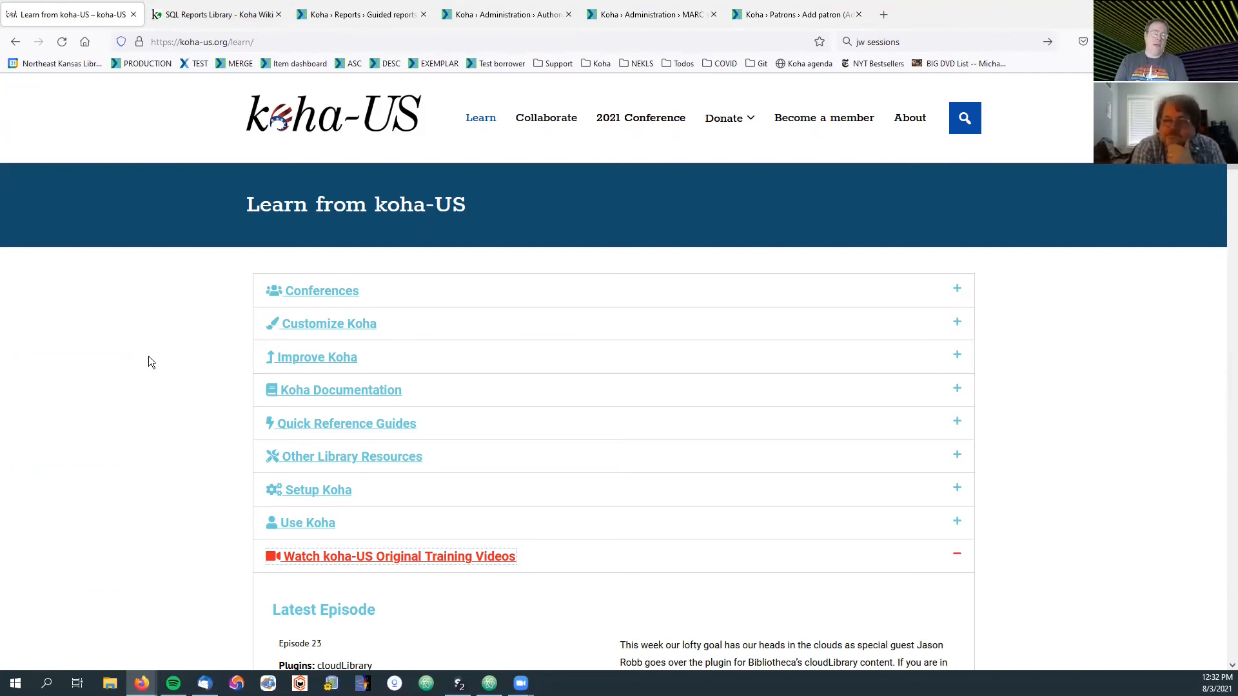
pyautogui.click(352, 123)
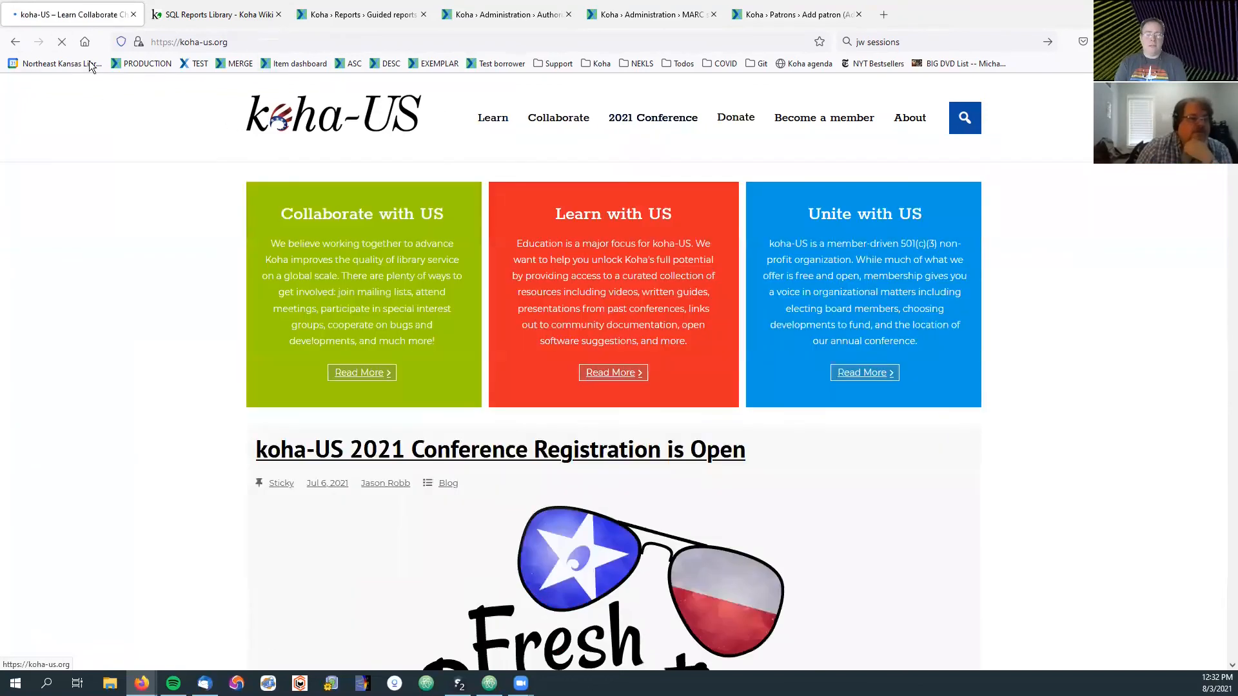
pyautogui.click(15, 43)
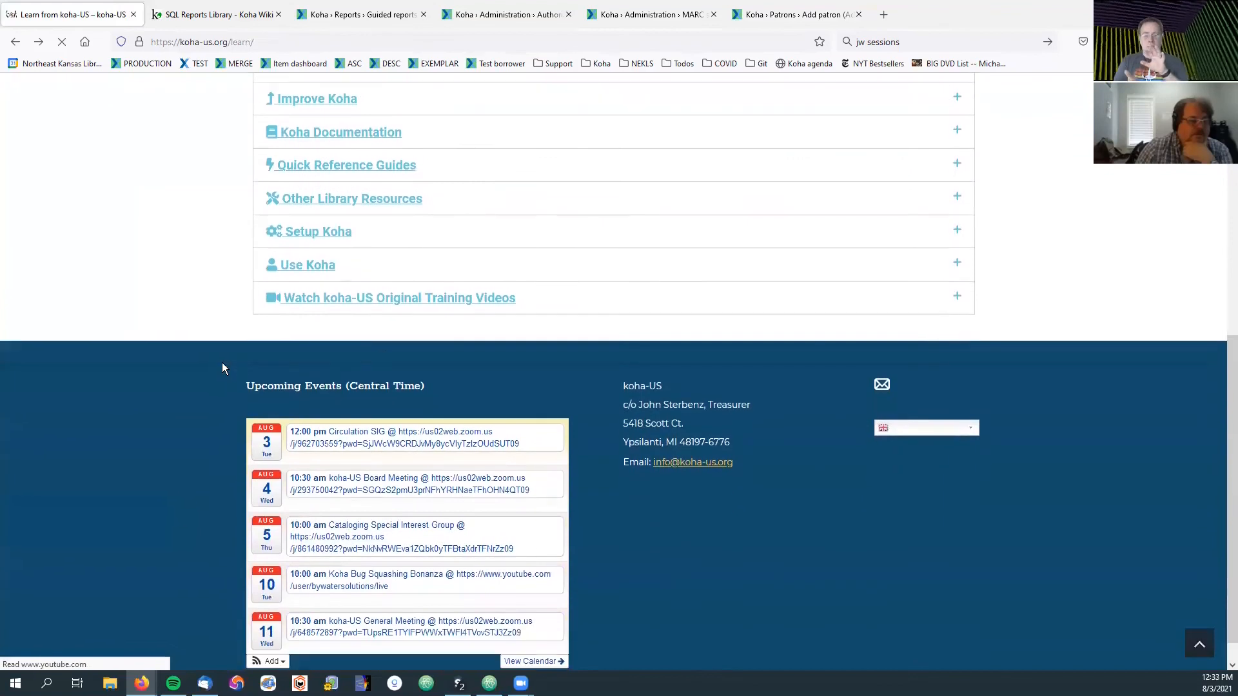
# Step: Expand the Watch koha-US Original Training Videos section and look over the latest episode and the earlier ones
pyautogui.click(367, 296)
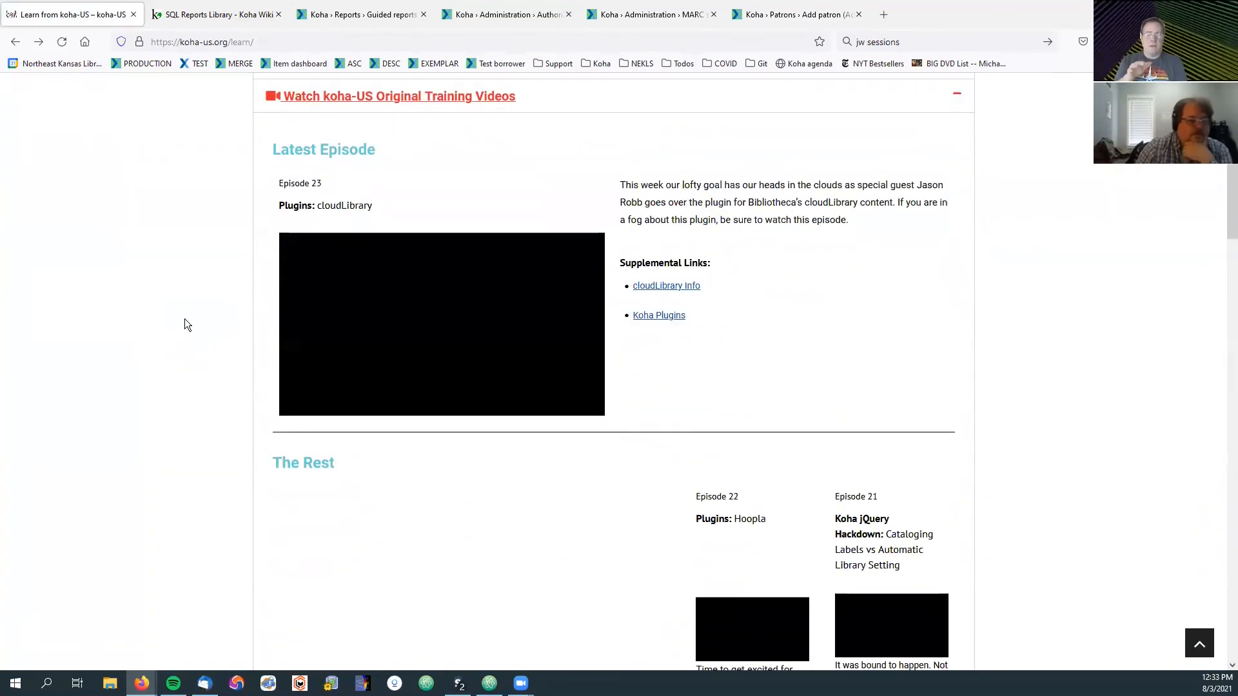
pyautogui.scroll(1, 187, 318)
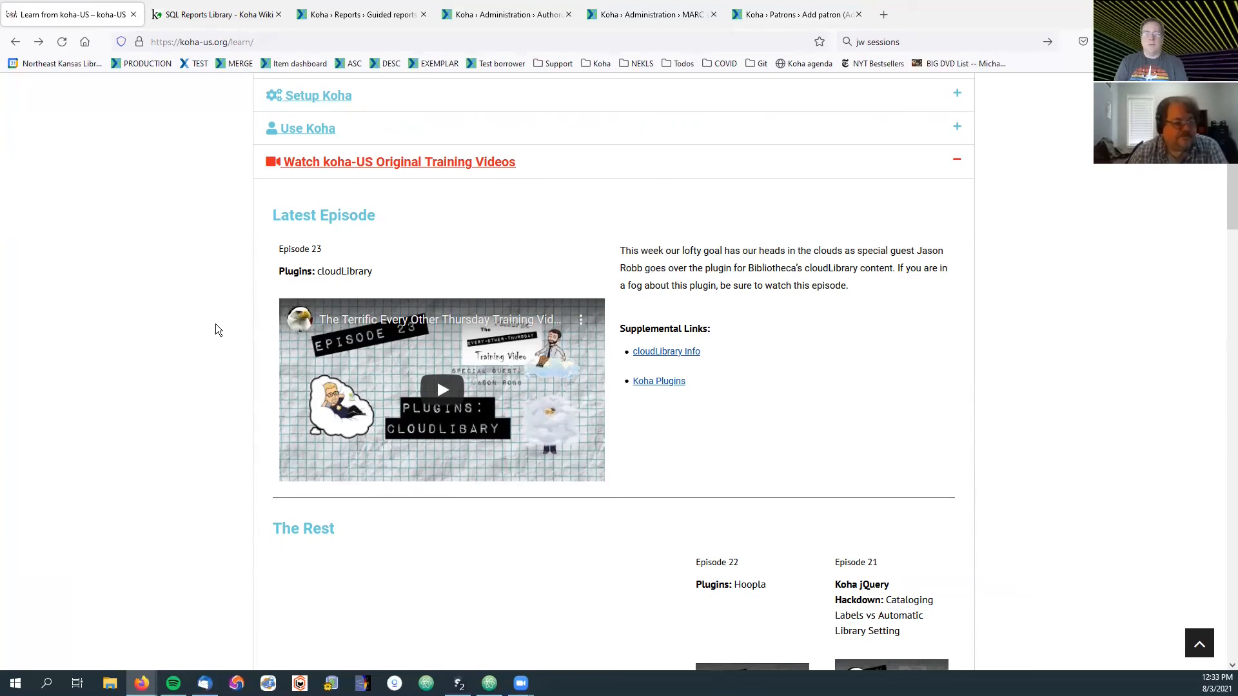
pyautogui.scroll(-1, 215, 324)
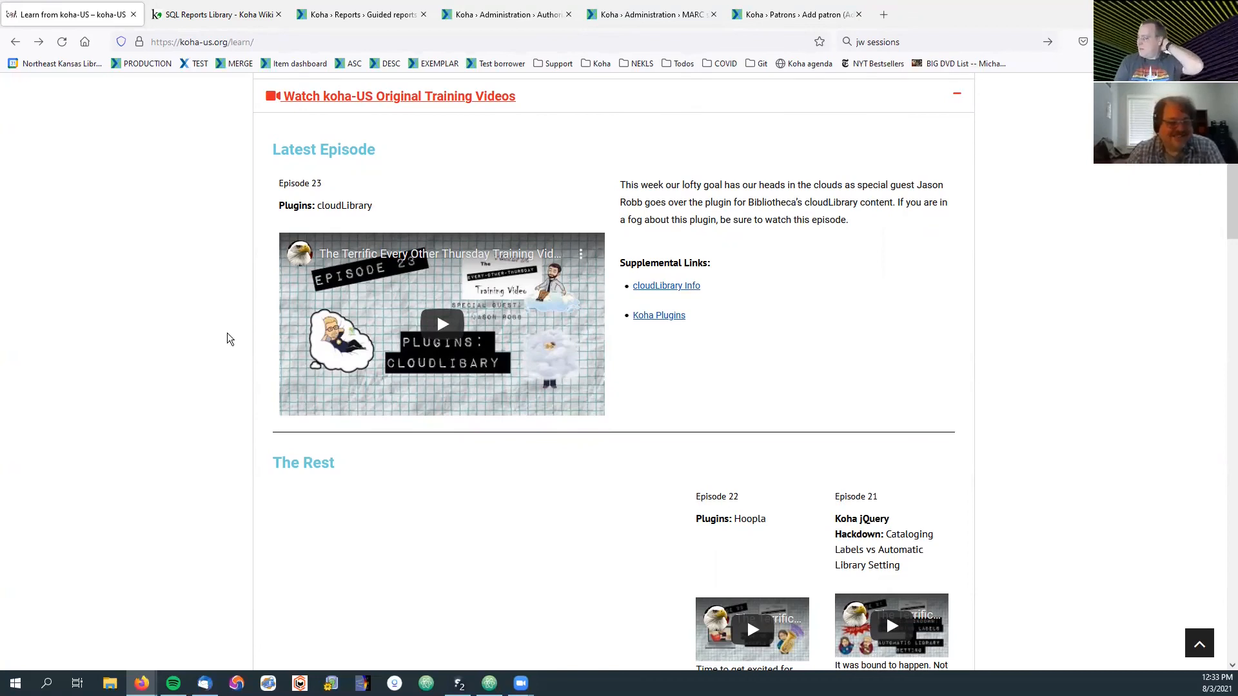
pyautogui.scroll(-5, 173, 371)
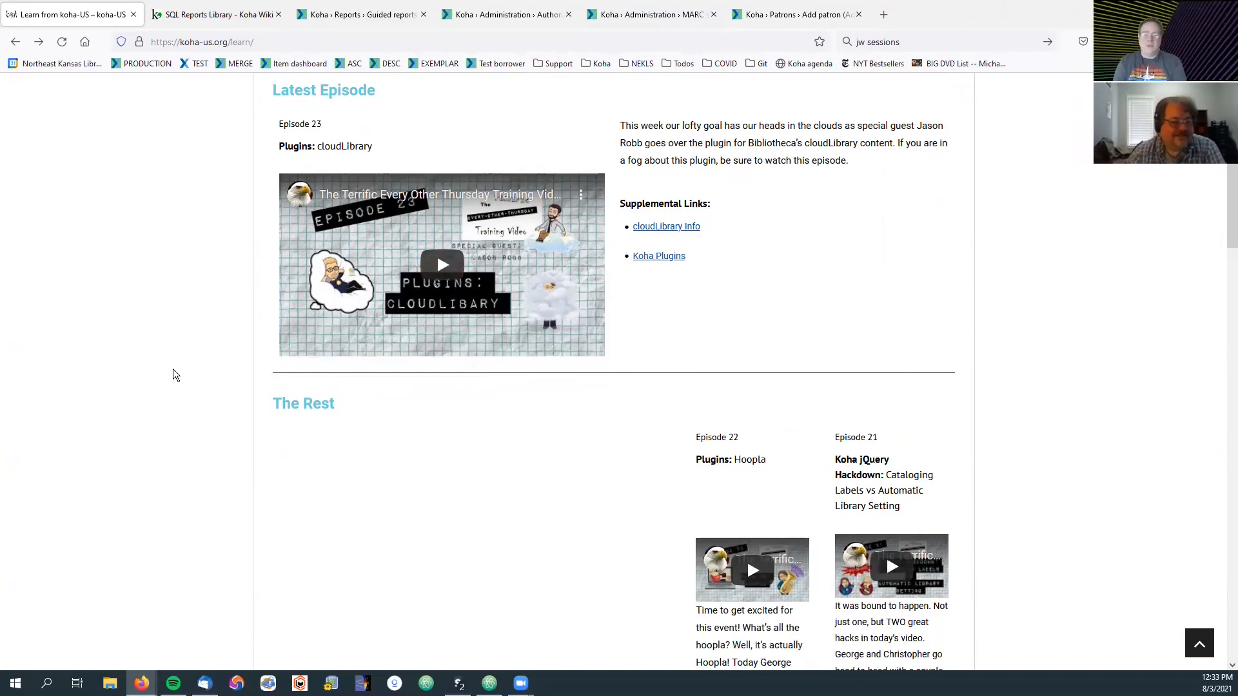
pyautogui.scroll(-3, 173, 372)
pyautogui.scroll(9, 173, 372)
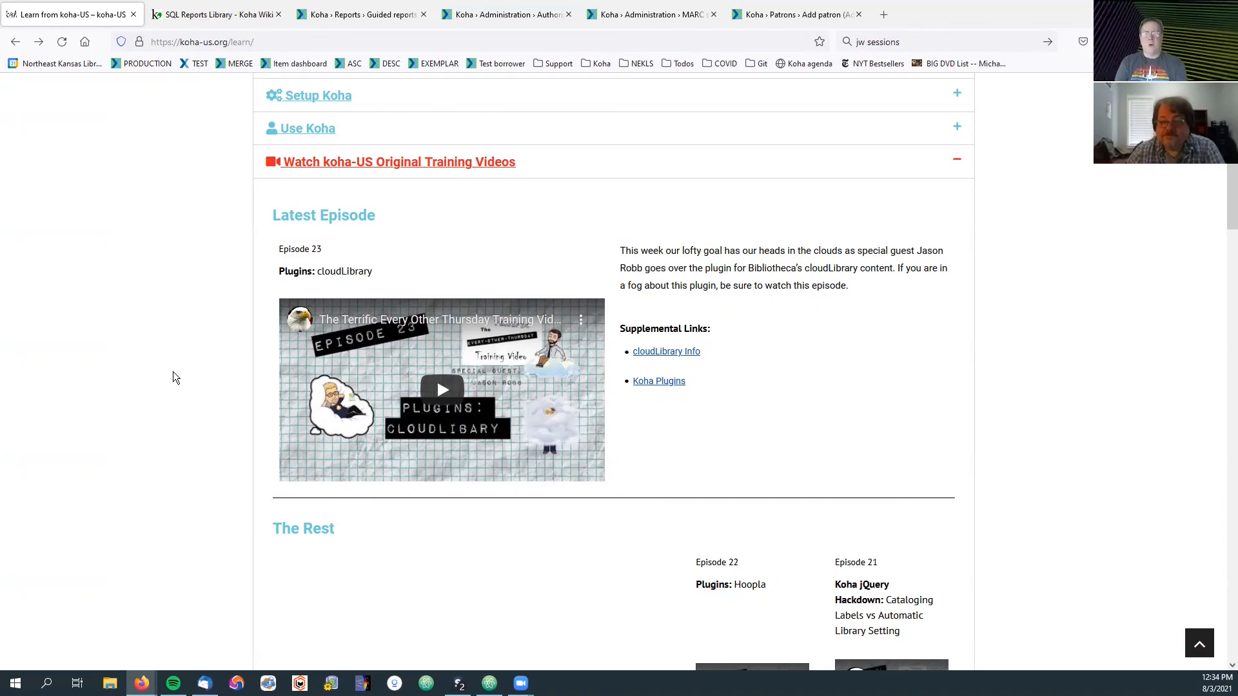
# Step: Open the 2021 Conference page of the koha-US site
pyautogui.scroll(6, 186, 363)
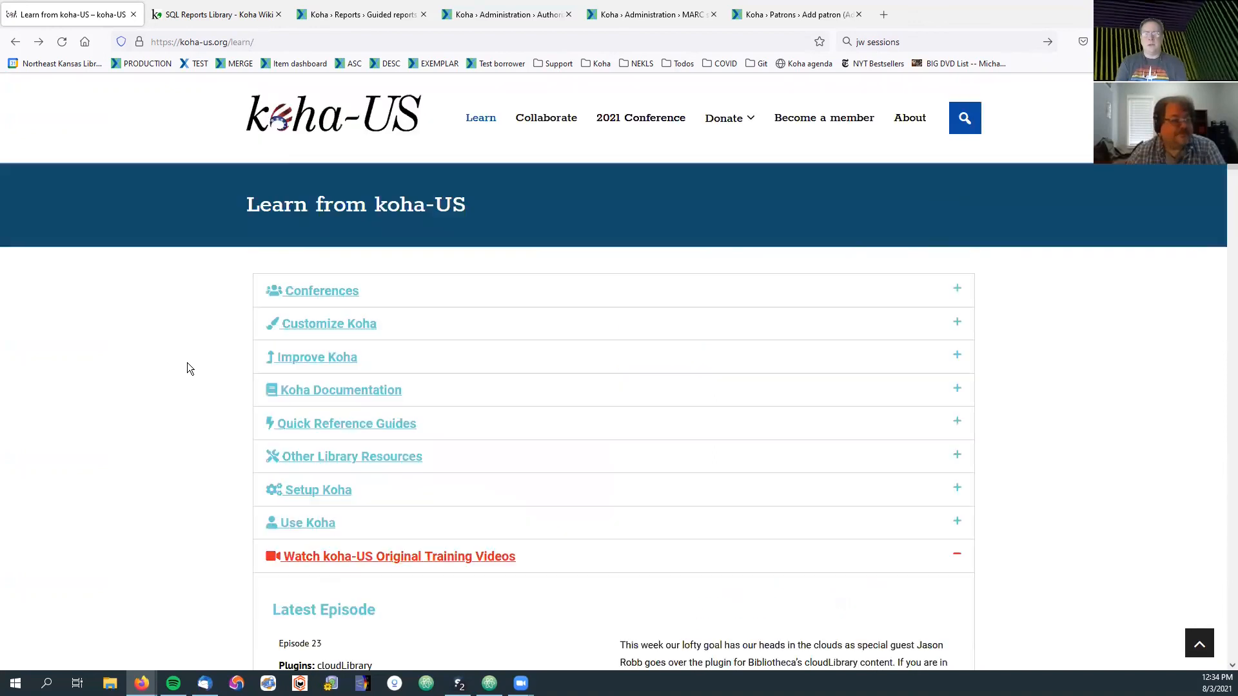
pyautogui.click(637, 121)
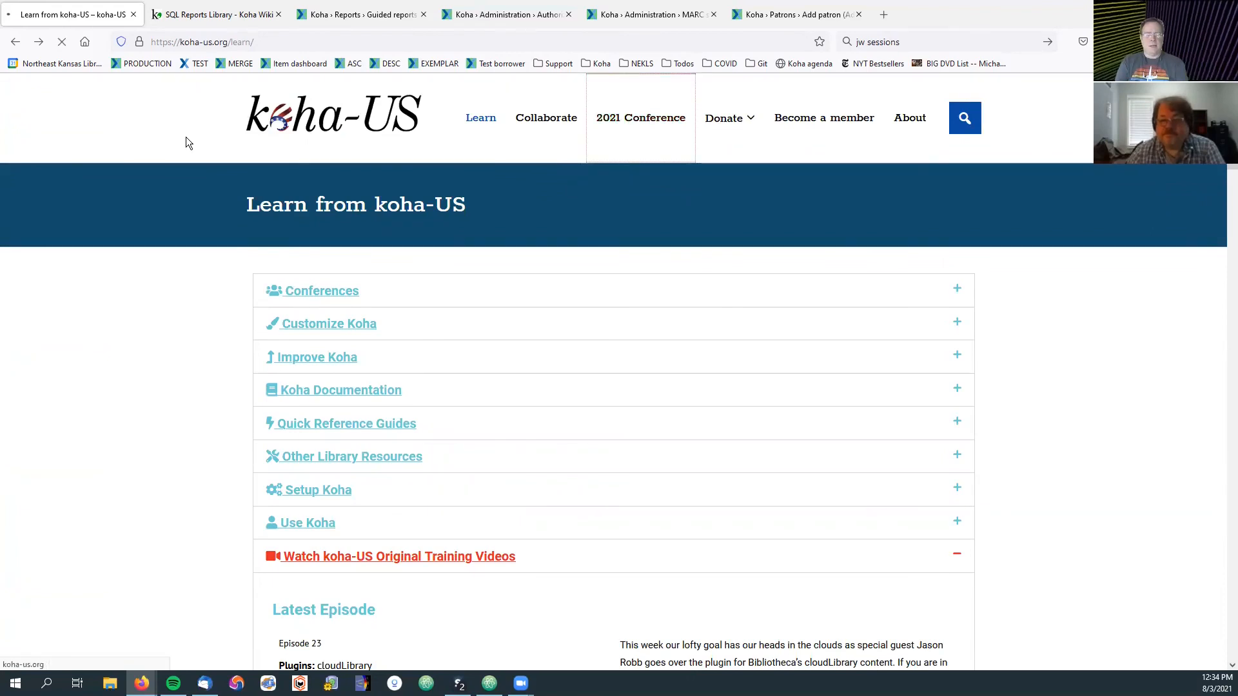